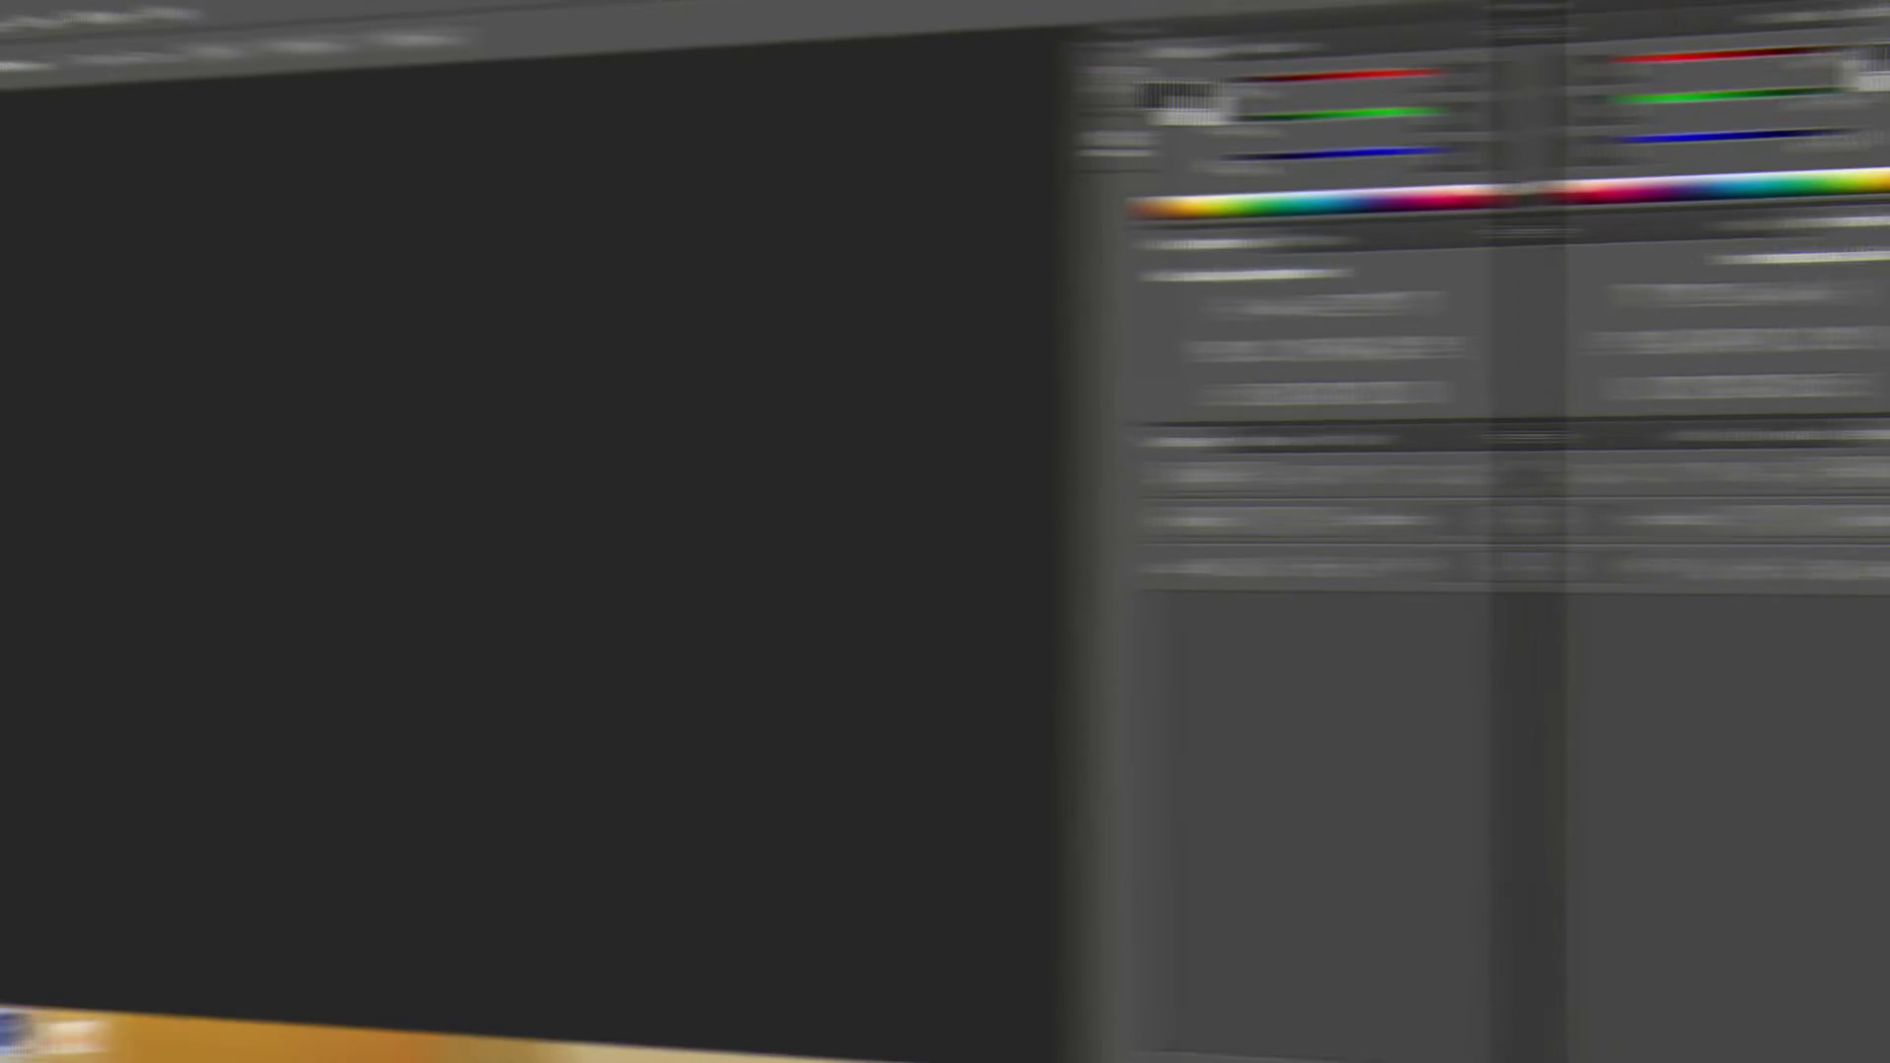
Open the portrait JPEG from the Desktop and duplicate its Background layer as Background copy.
left_click(87, 19)
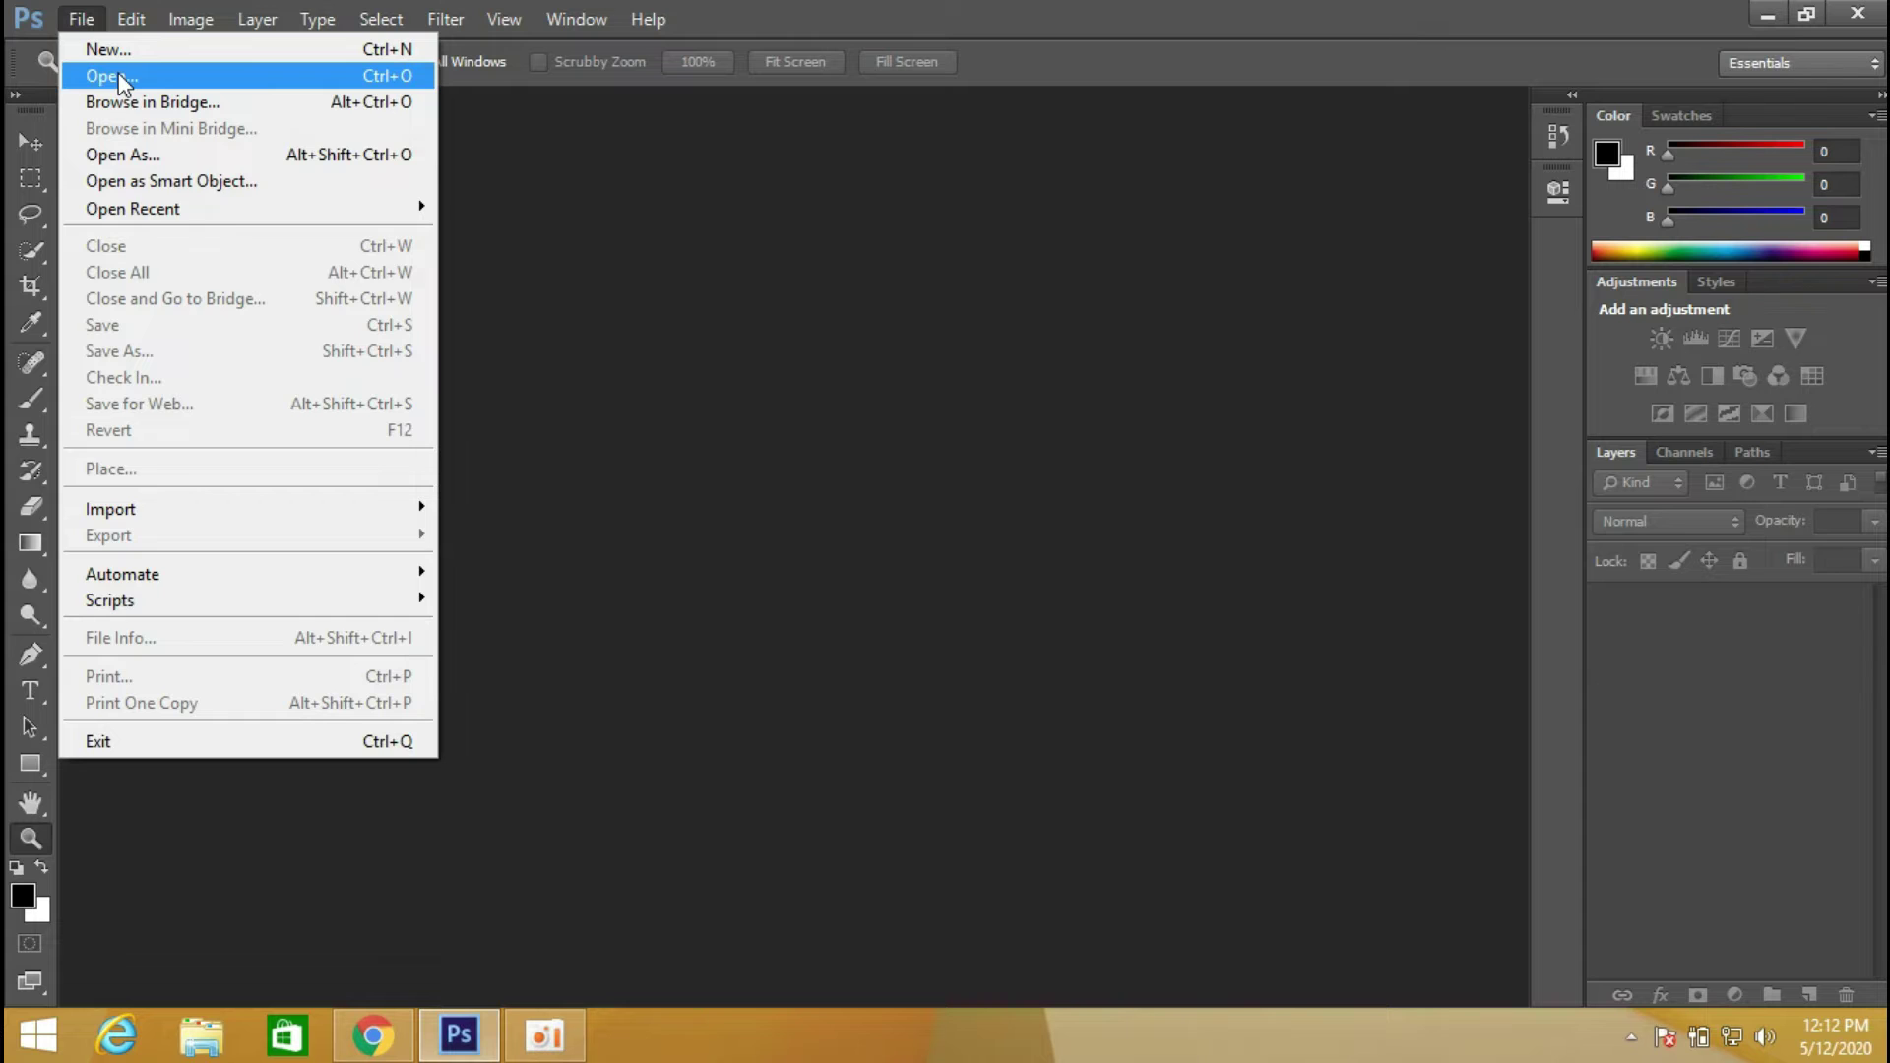
left_click(118, 73)
double_click(853, 685)
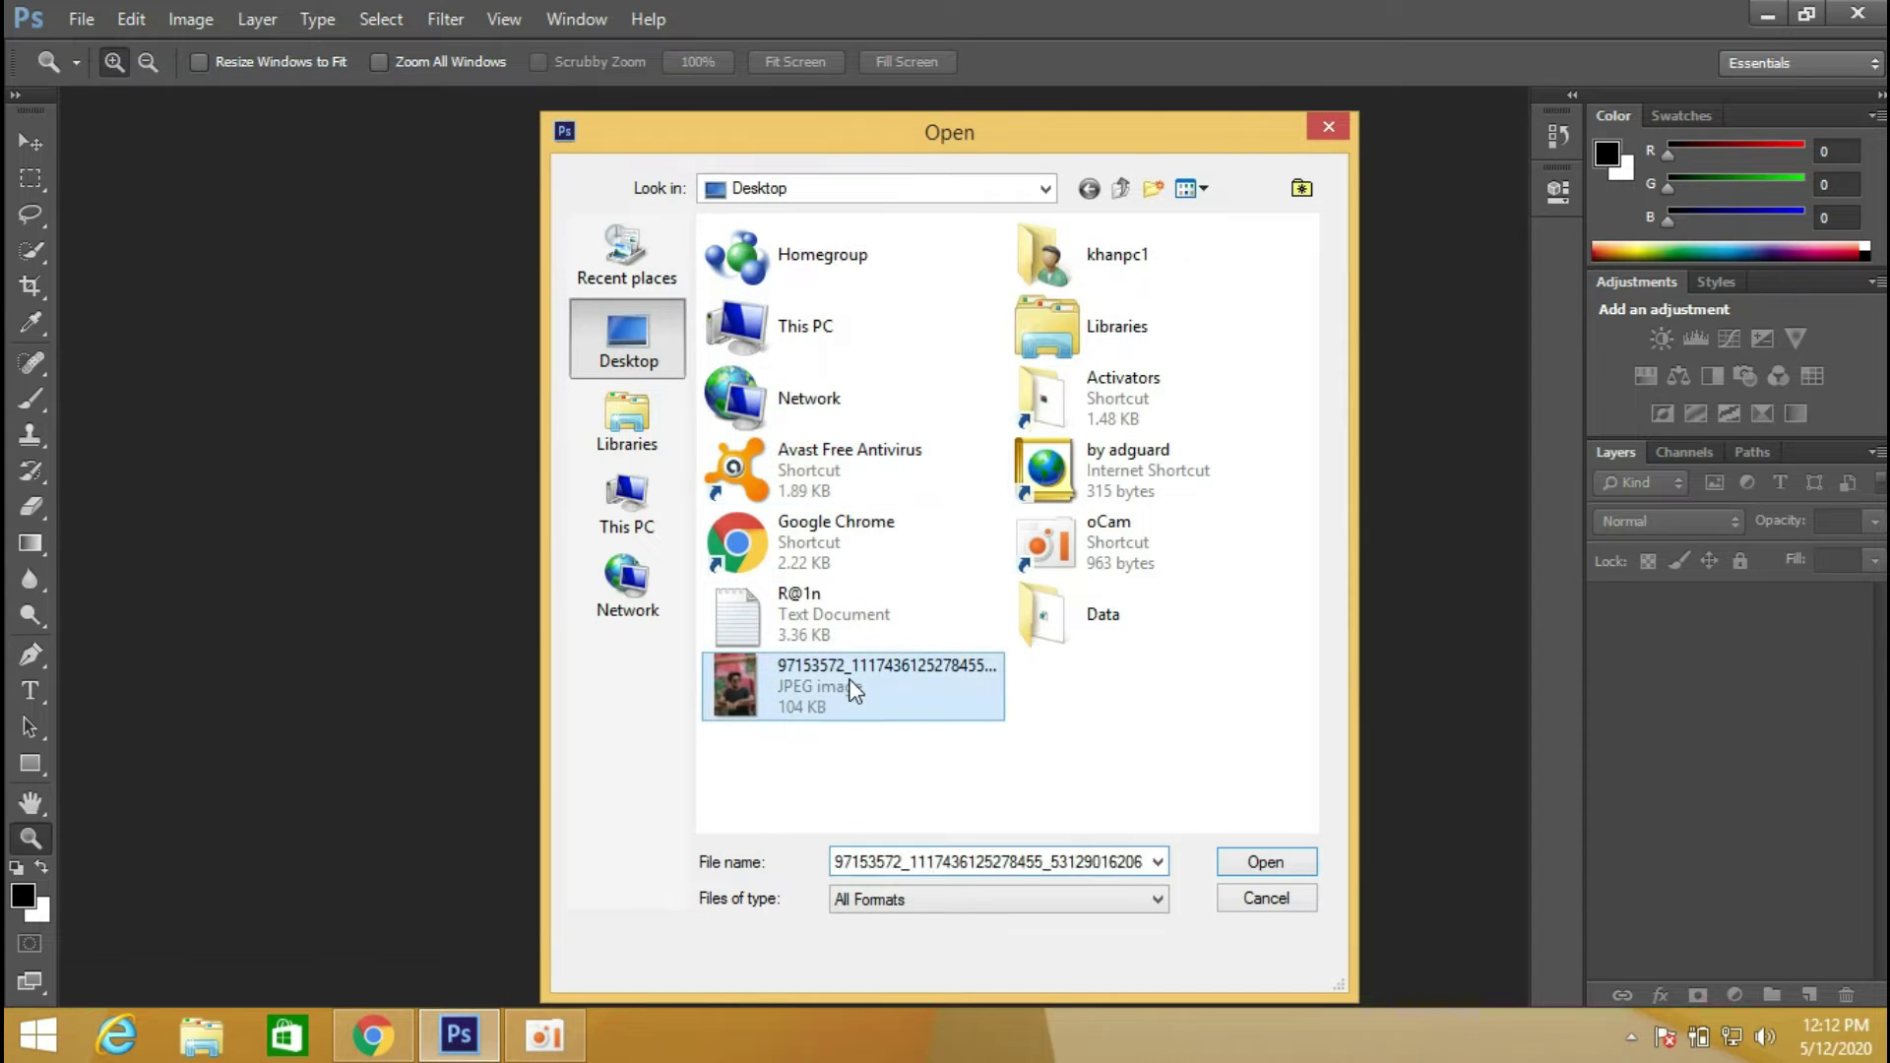
left_click_drag(1794, 628, 1809, 998)
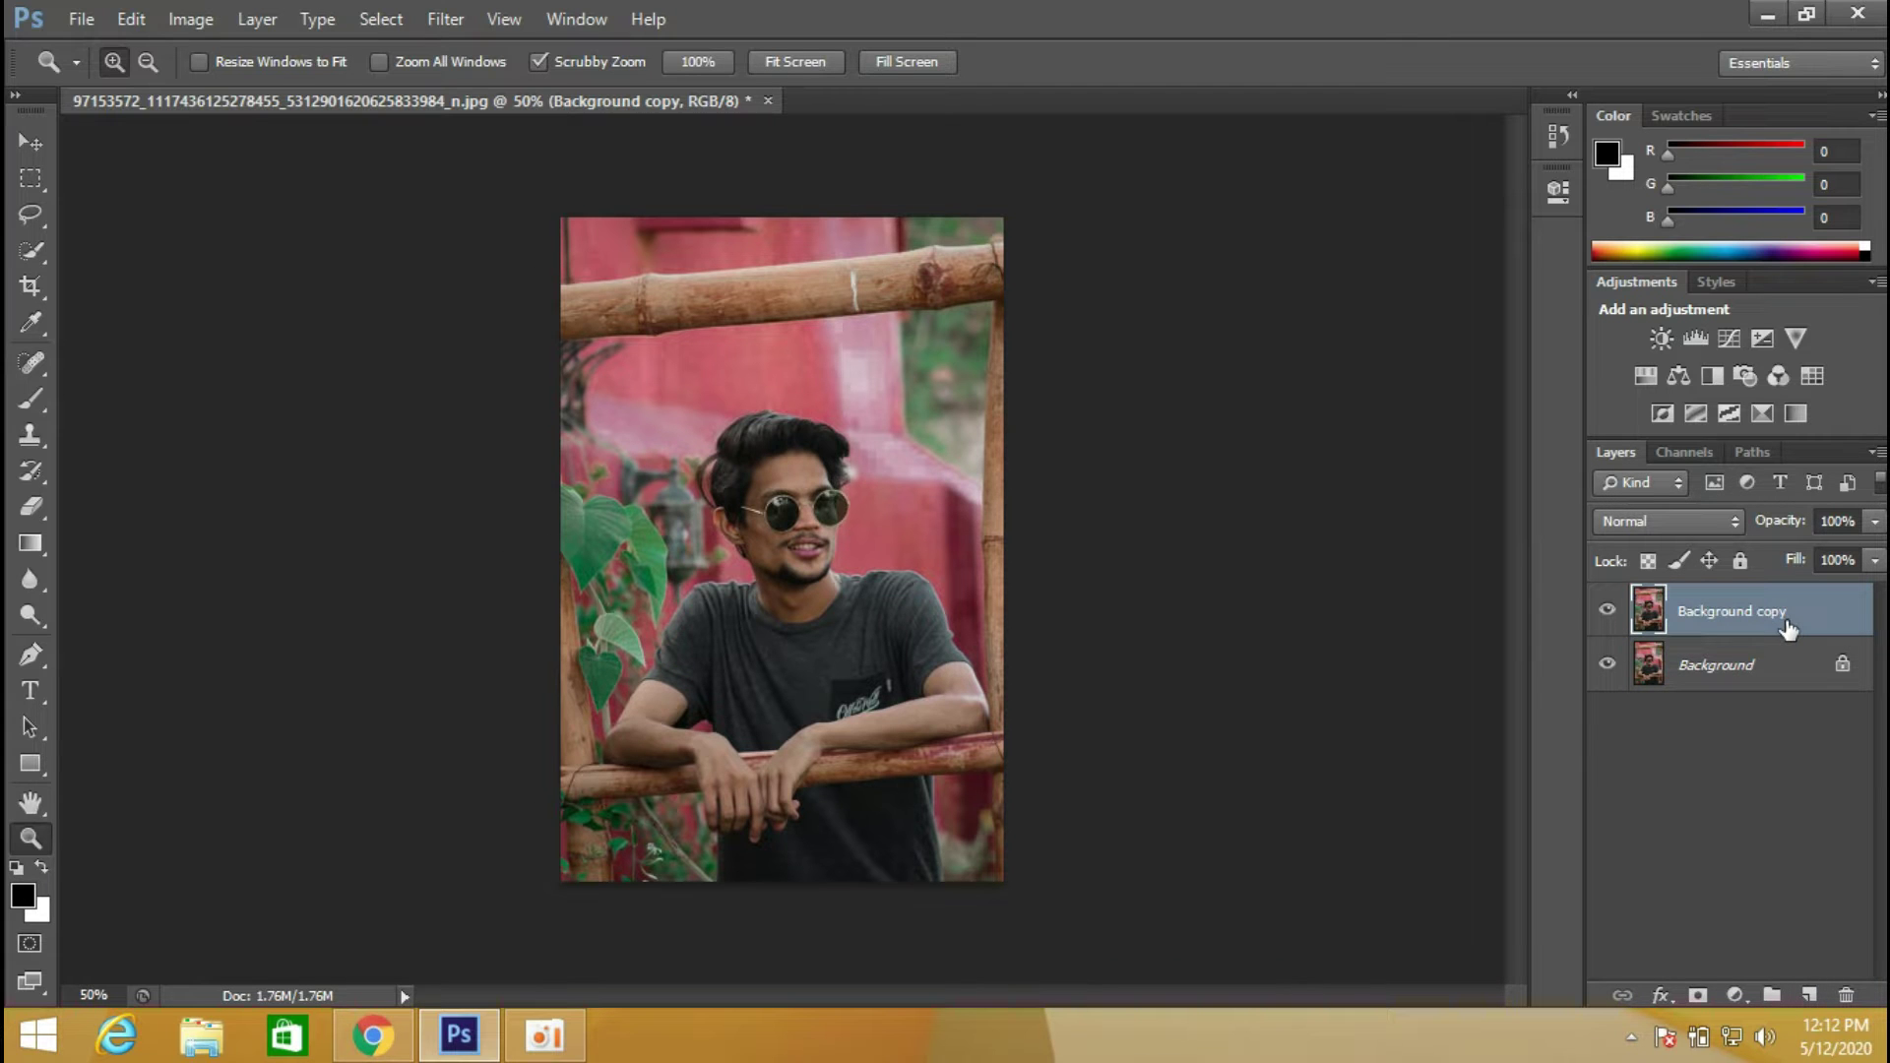
Start a Curves adjustment that lifts the midtones and slightly lowers the highlights.
left_click(199, 22)
mouse_move(232, 88)
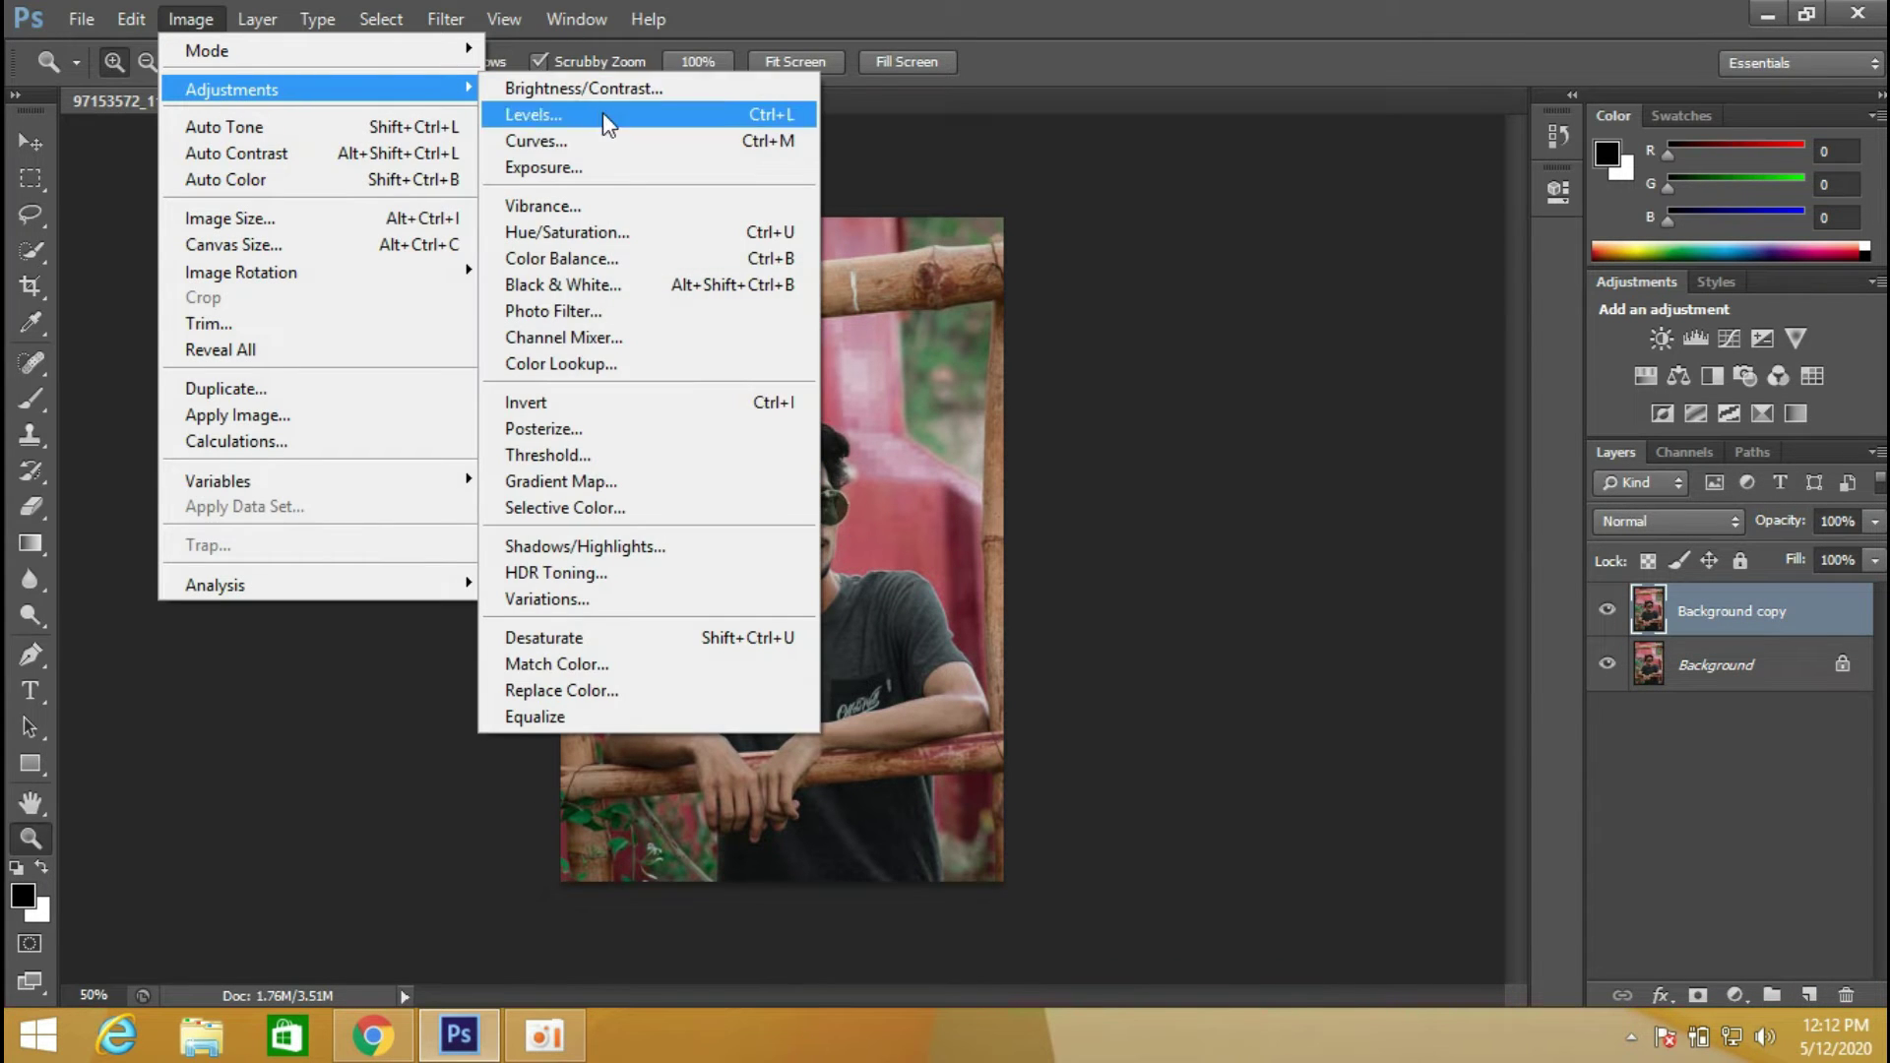
left_click(603, 140)
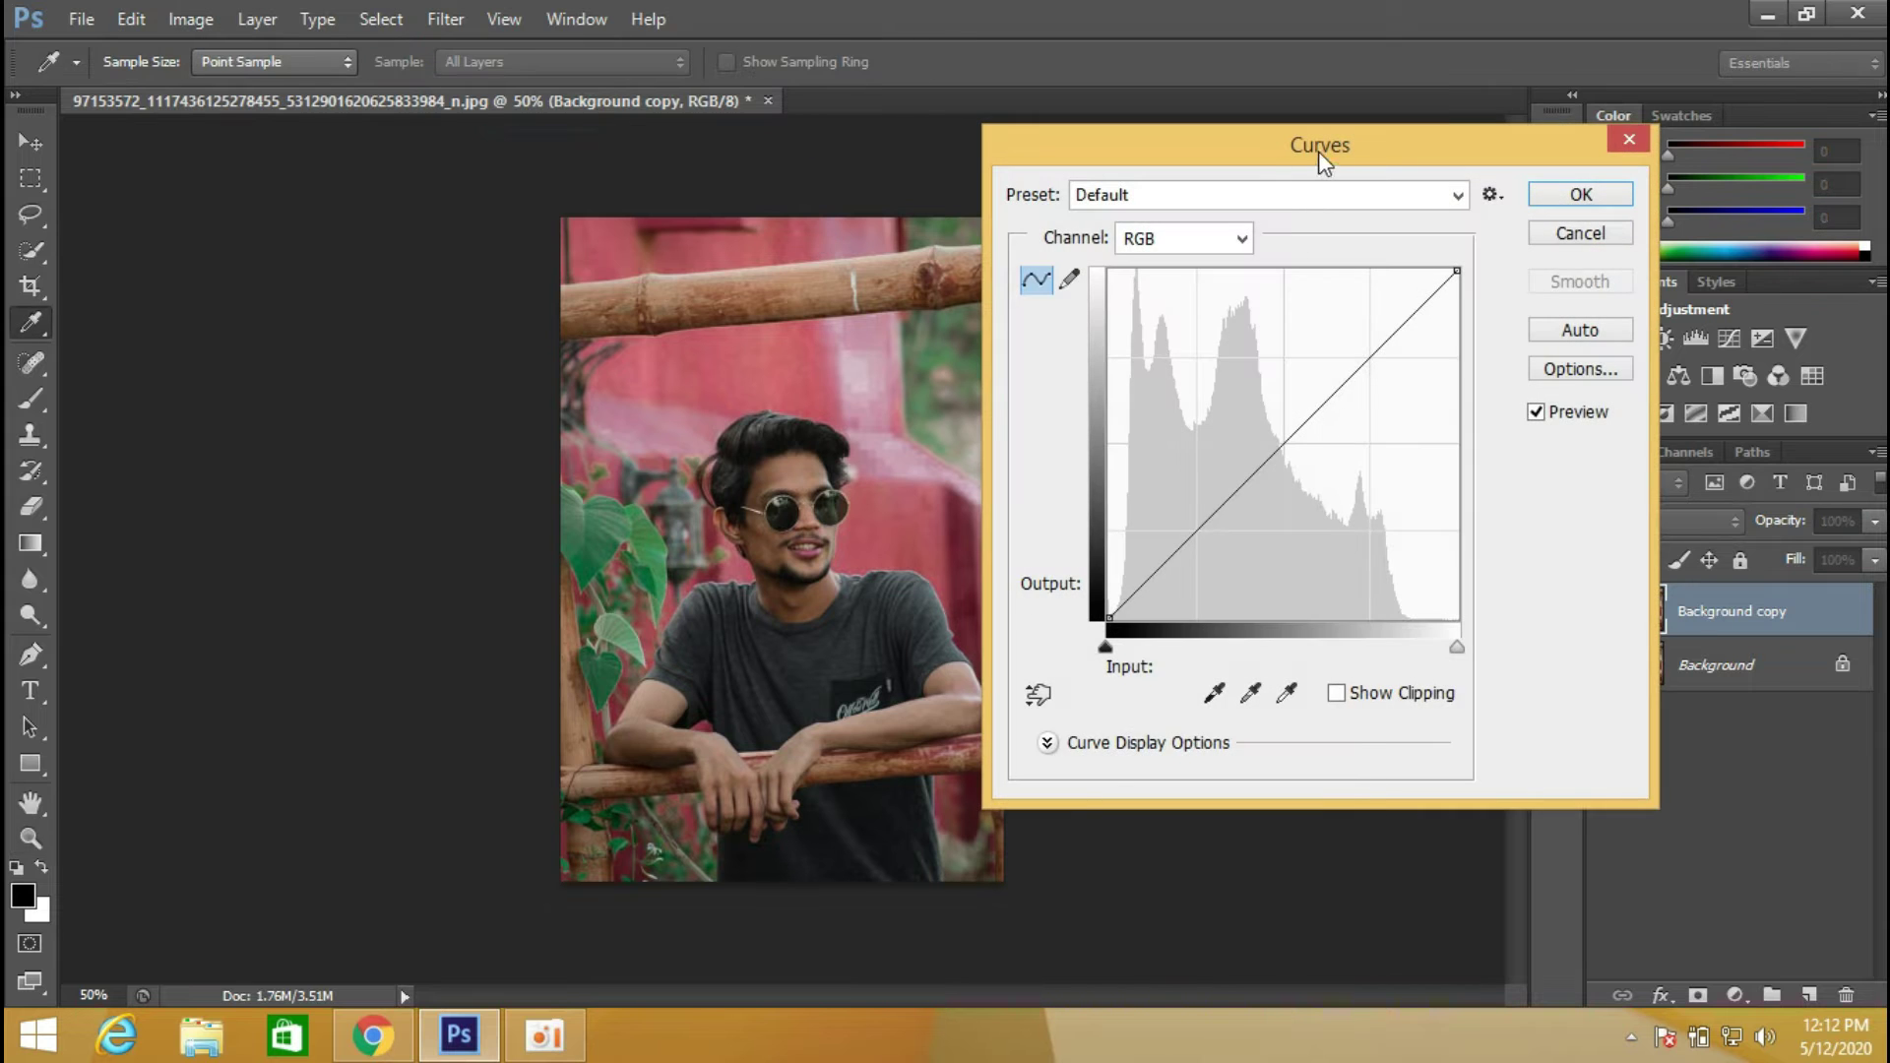
left_click_drag(1320, 150, 1543, 130)
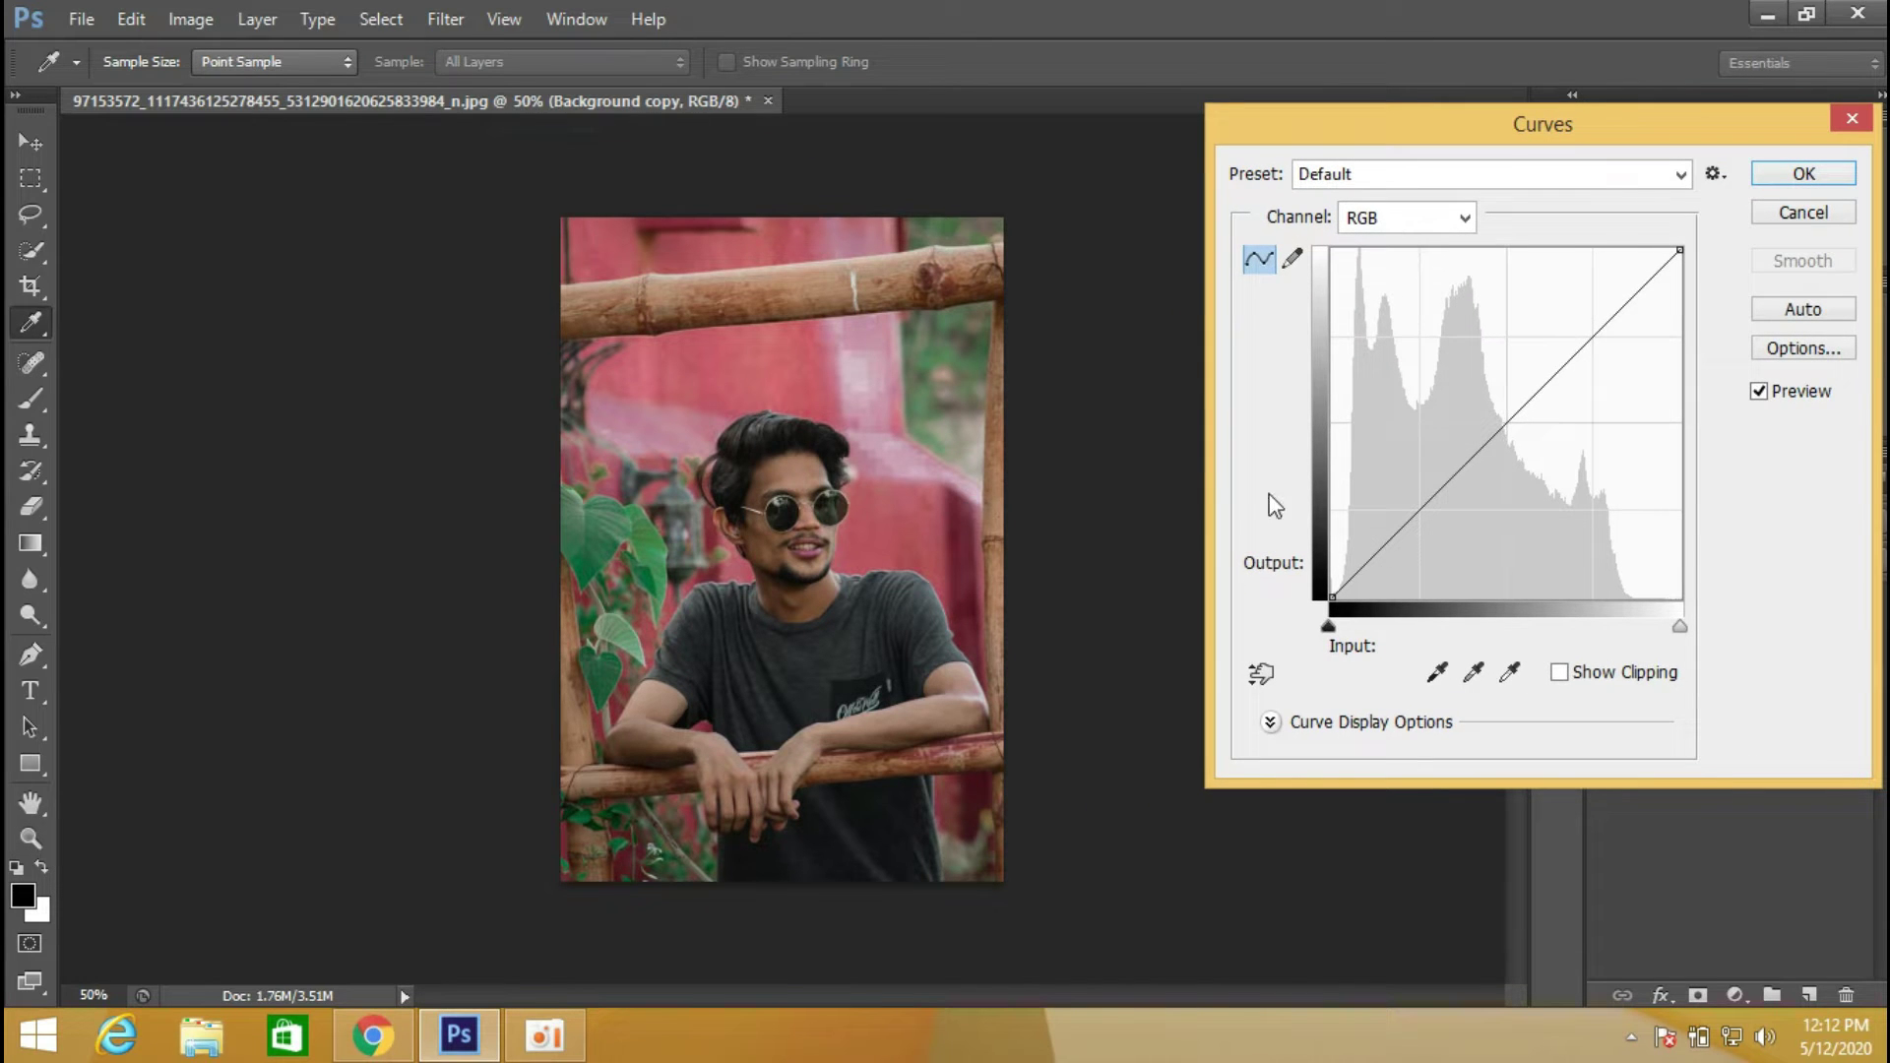
left_click_drag(1507, 414, 1492, 396)
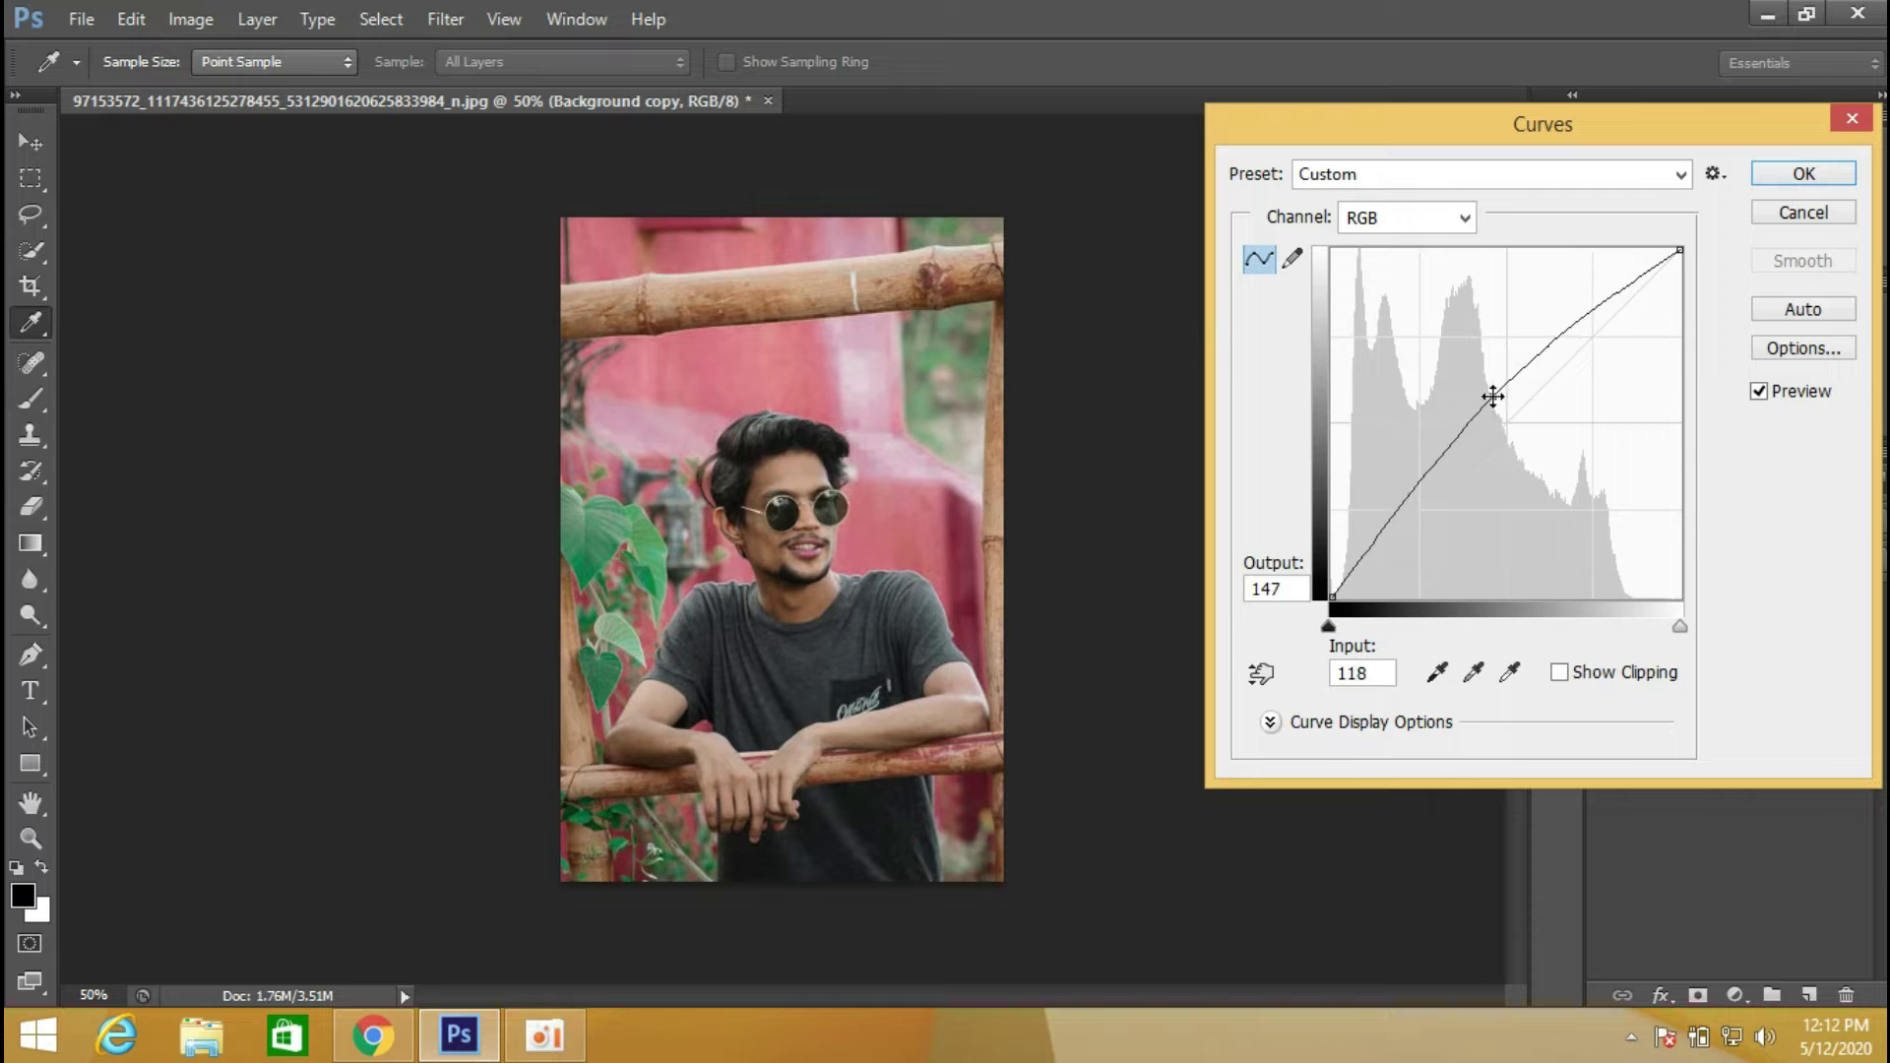
left_click_drag(1682, 252, 1682, 267)
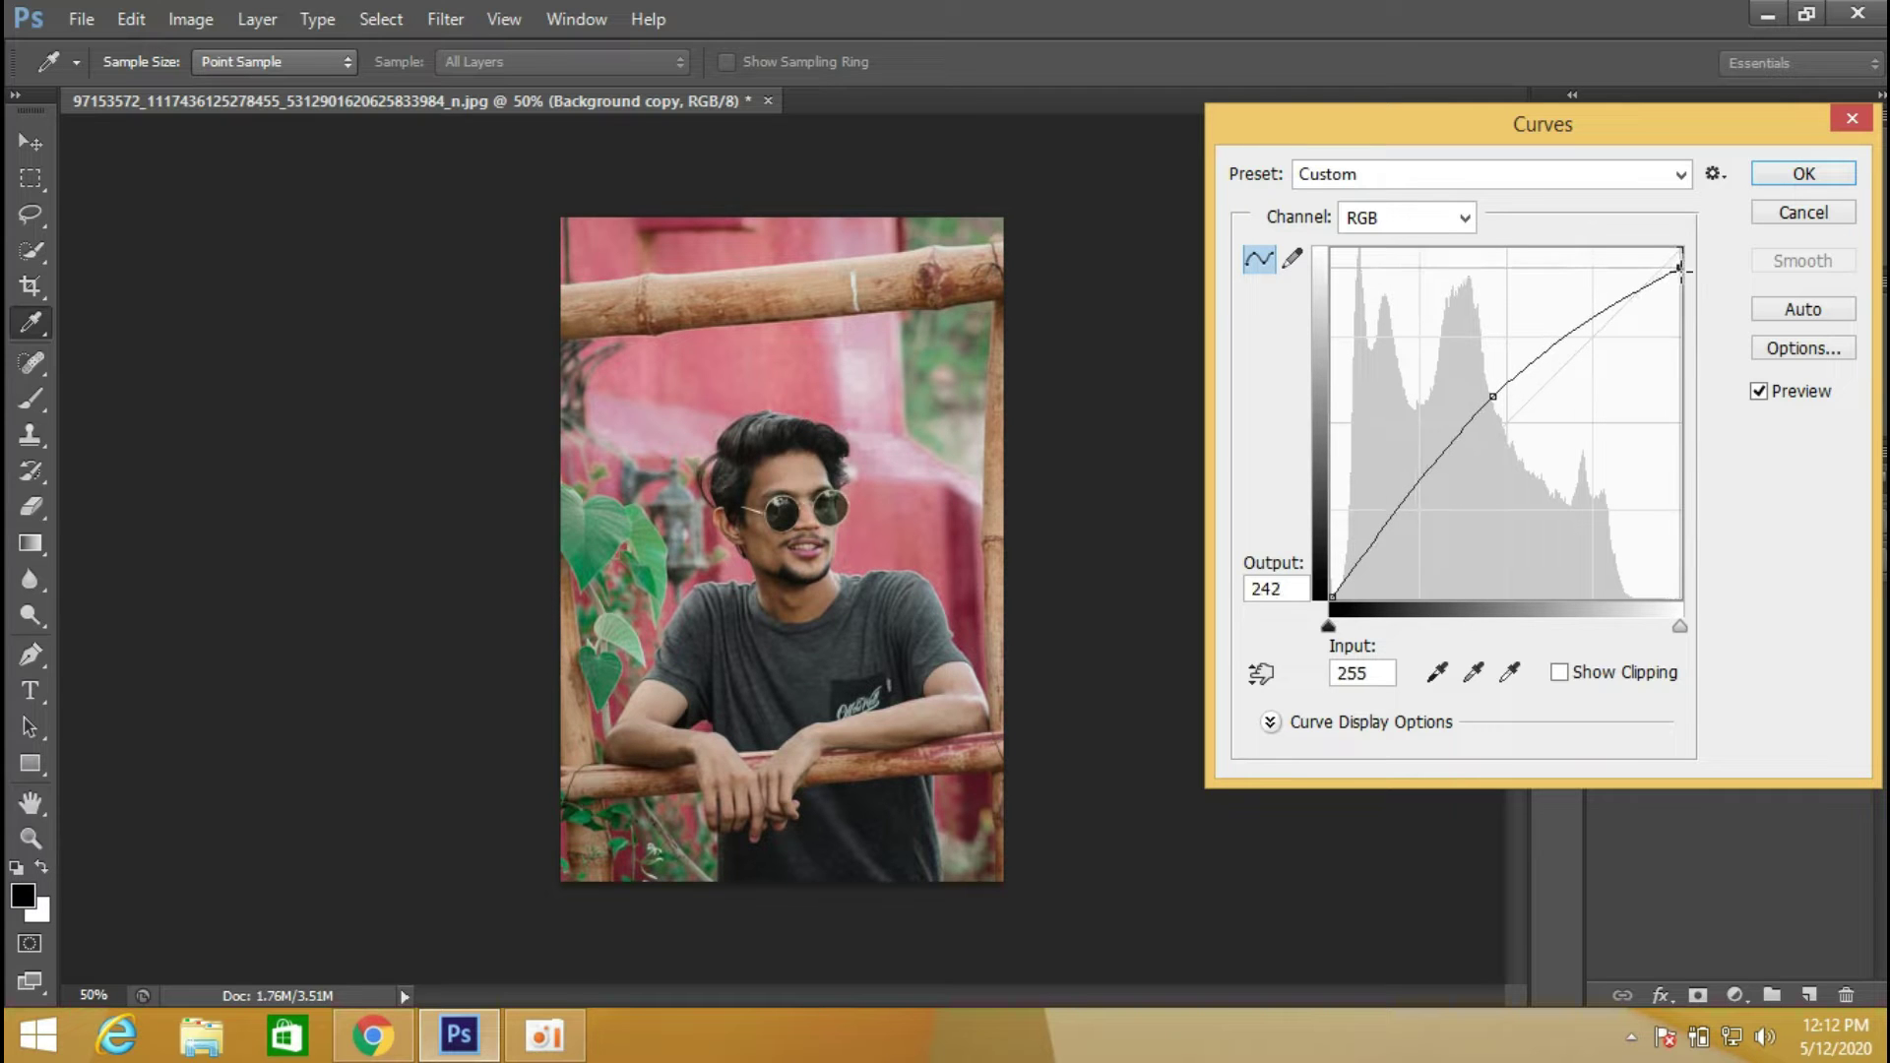
left_click_drag(1575, 328, 1576, 331)
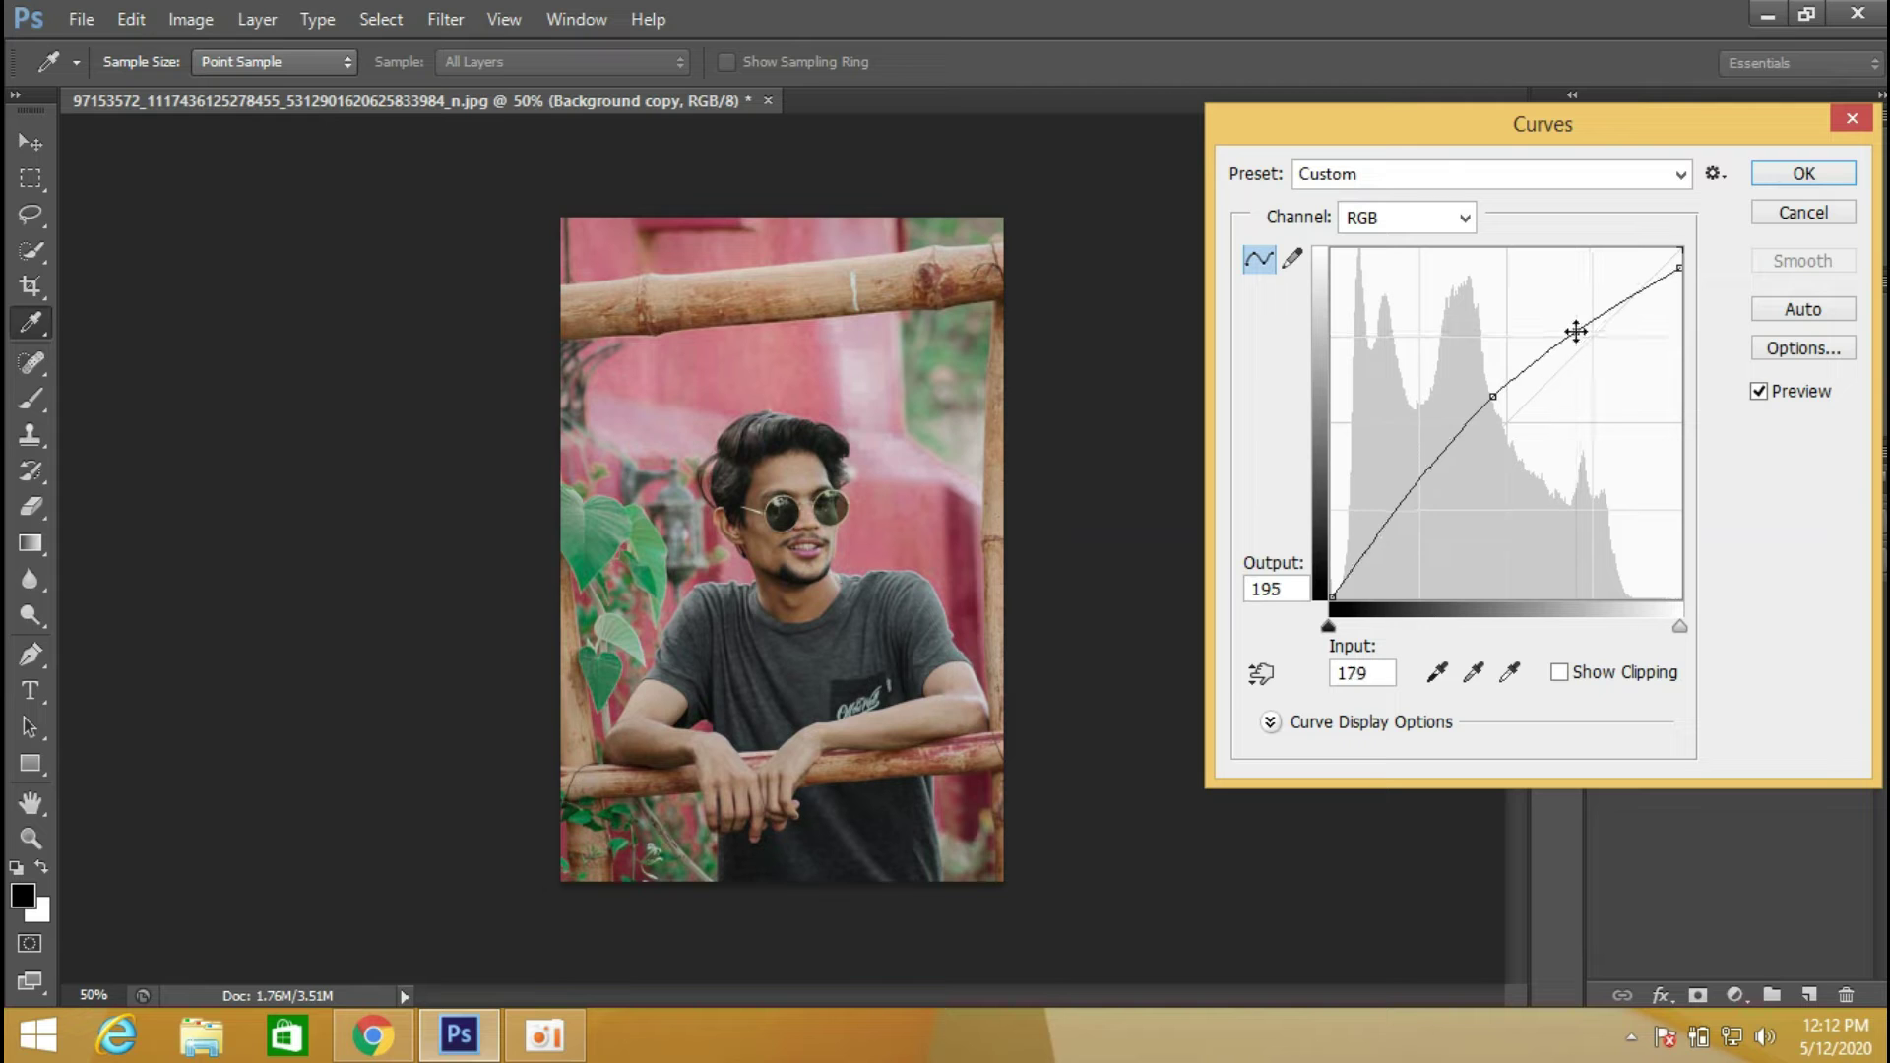
Darken the shadows, move the black point in, refine the midtones and cap highlights at 236.
left_click_drag(1388, 524, 1390, 529)
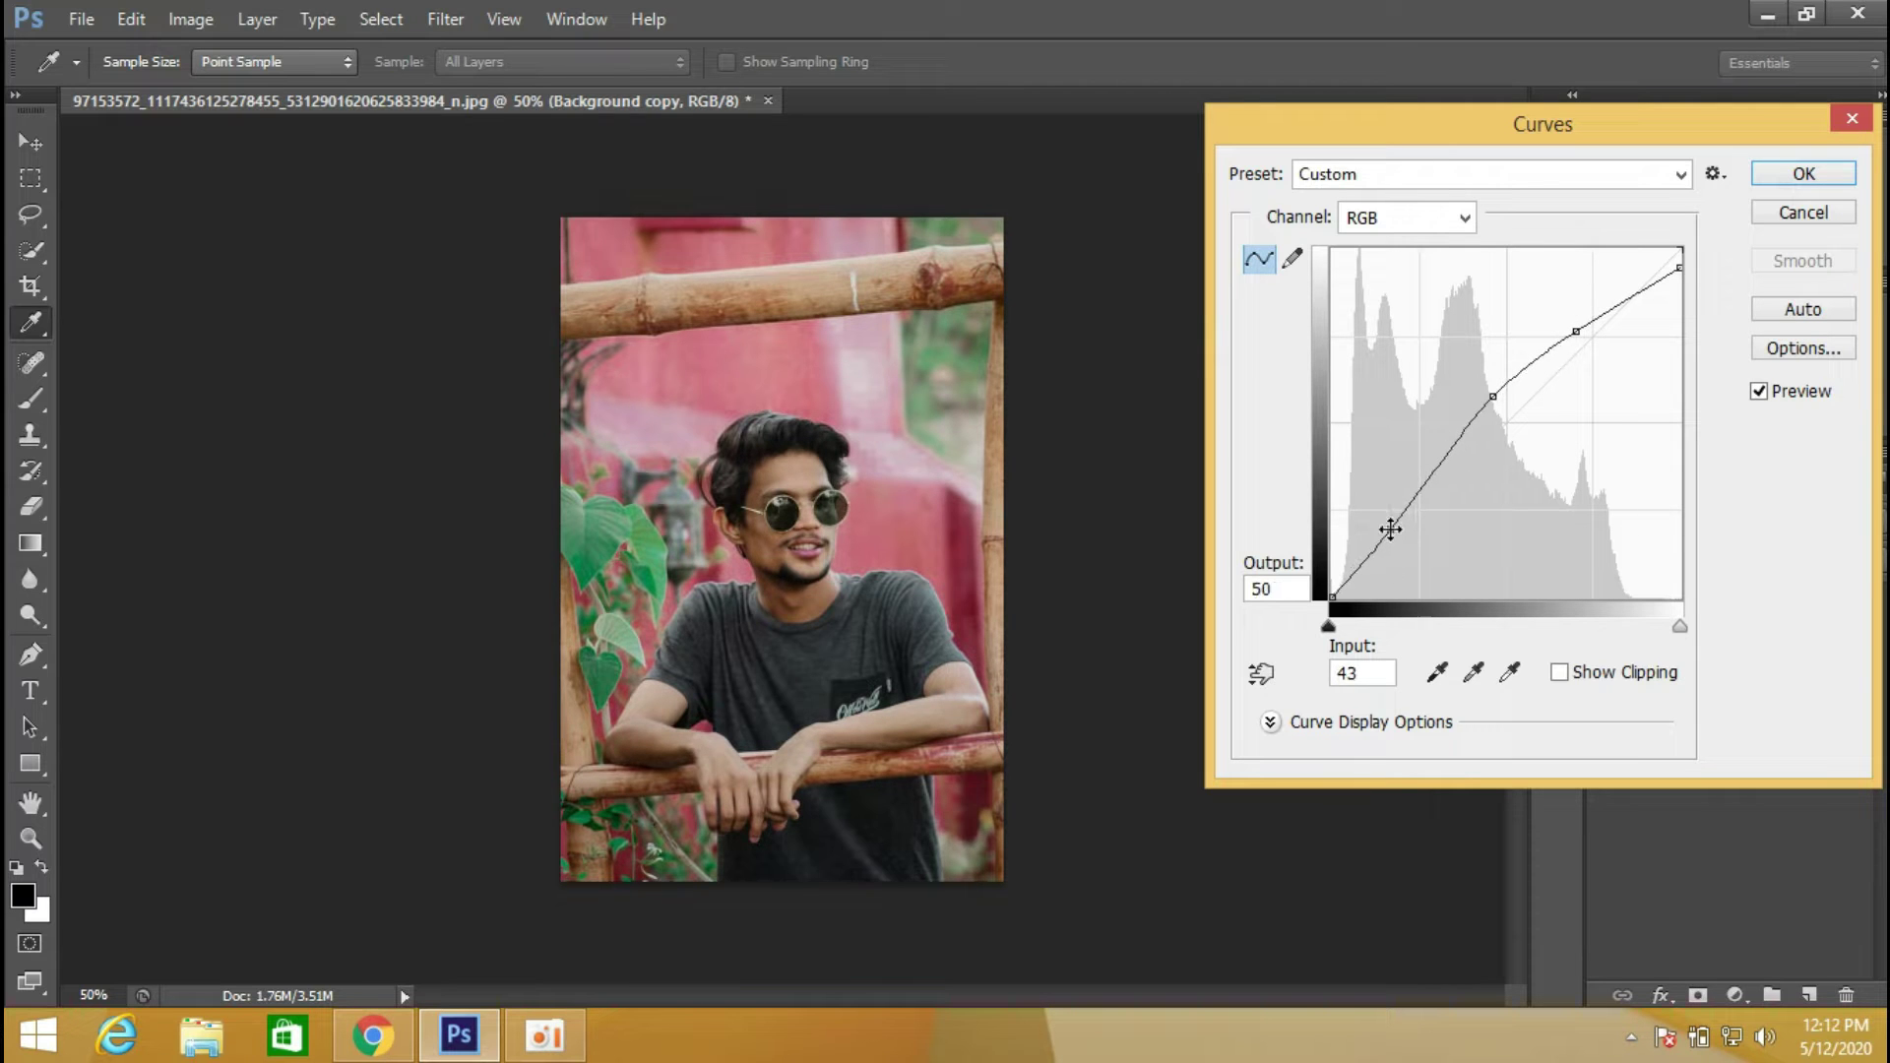
left_click_drag(1339, 595, 1355, 598)
left_click_drag(1575, 338, 1579, 325)
mouse_move(1491, 396)
left_mouse_down()
mouse_move(1503, 414)
mouse_move(1489, 404)
left_mouse_up()
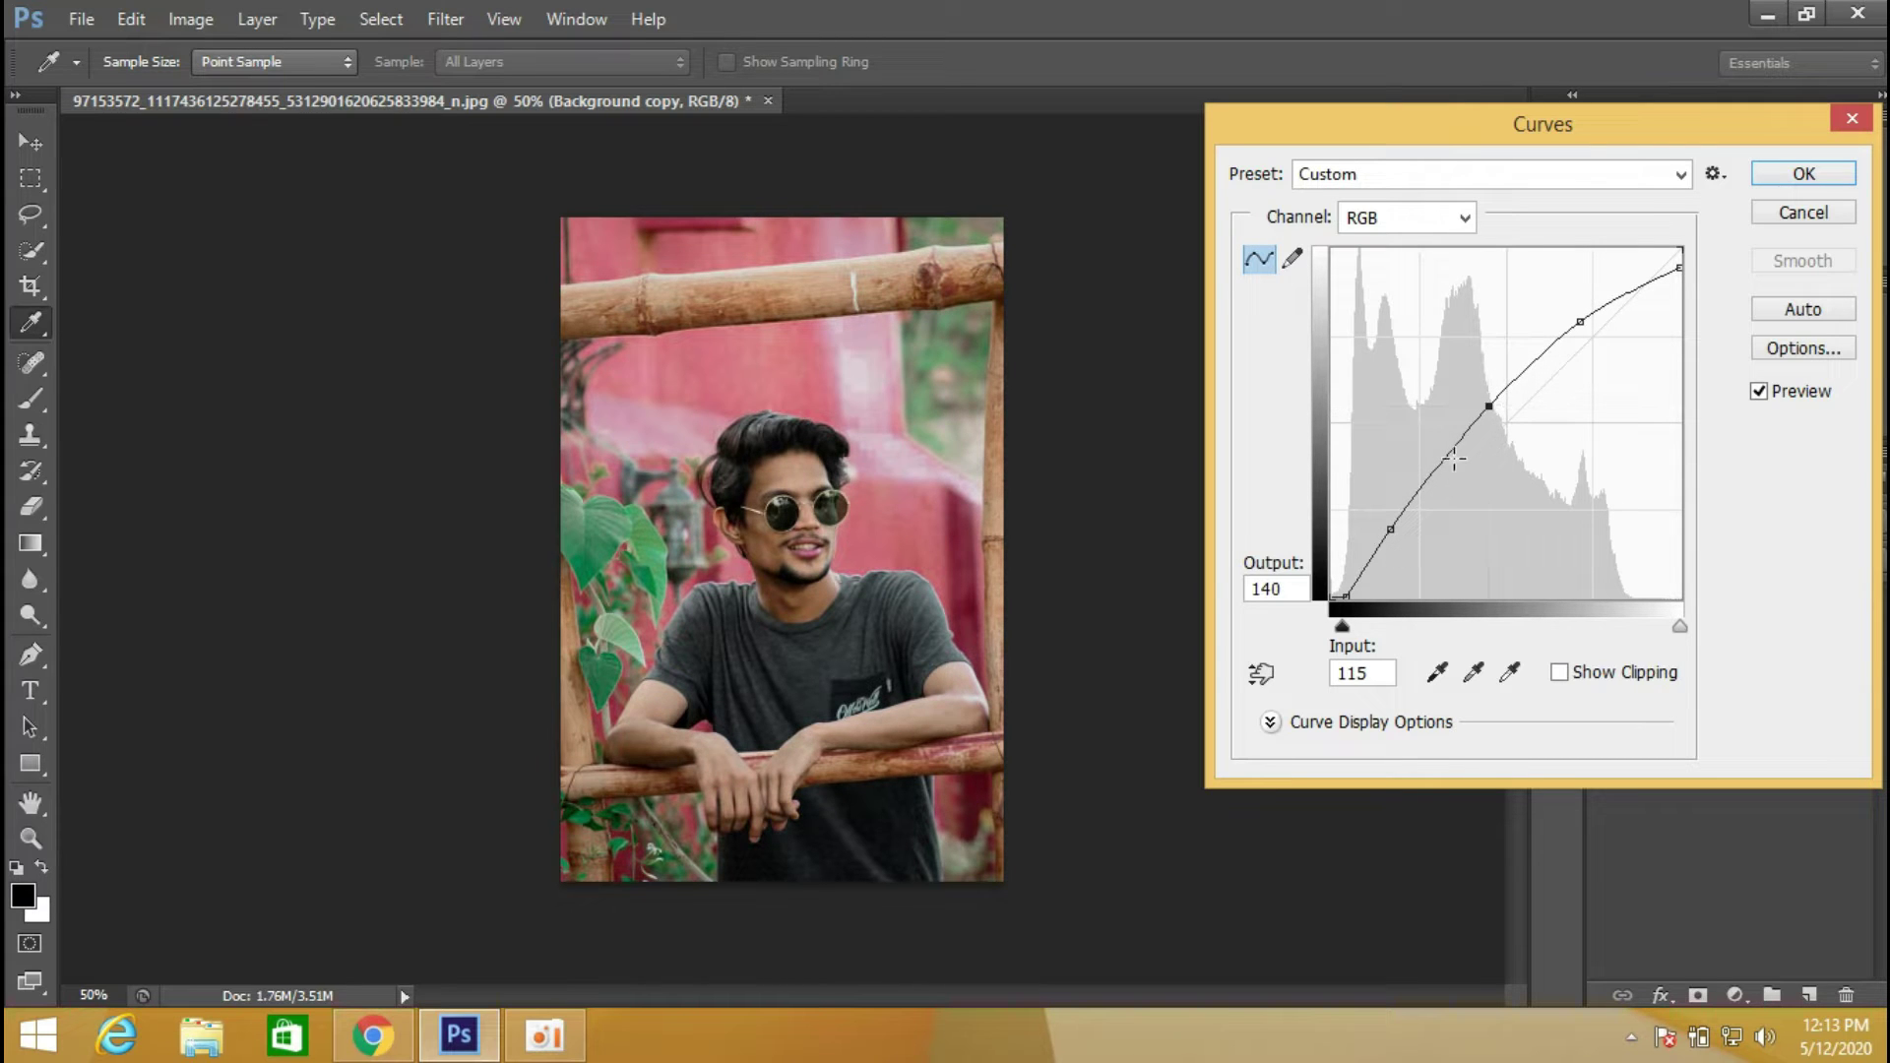
left_click_drag(1436, 465, 1438, 473)
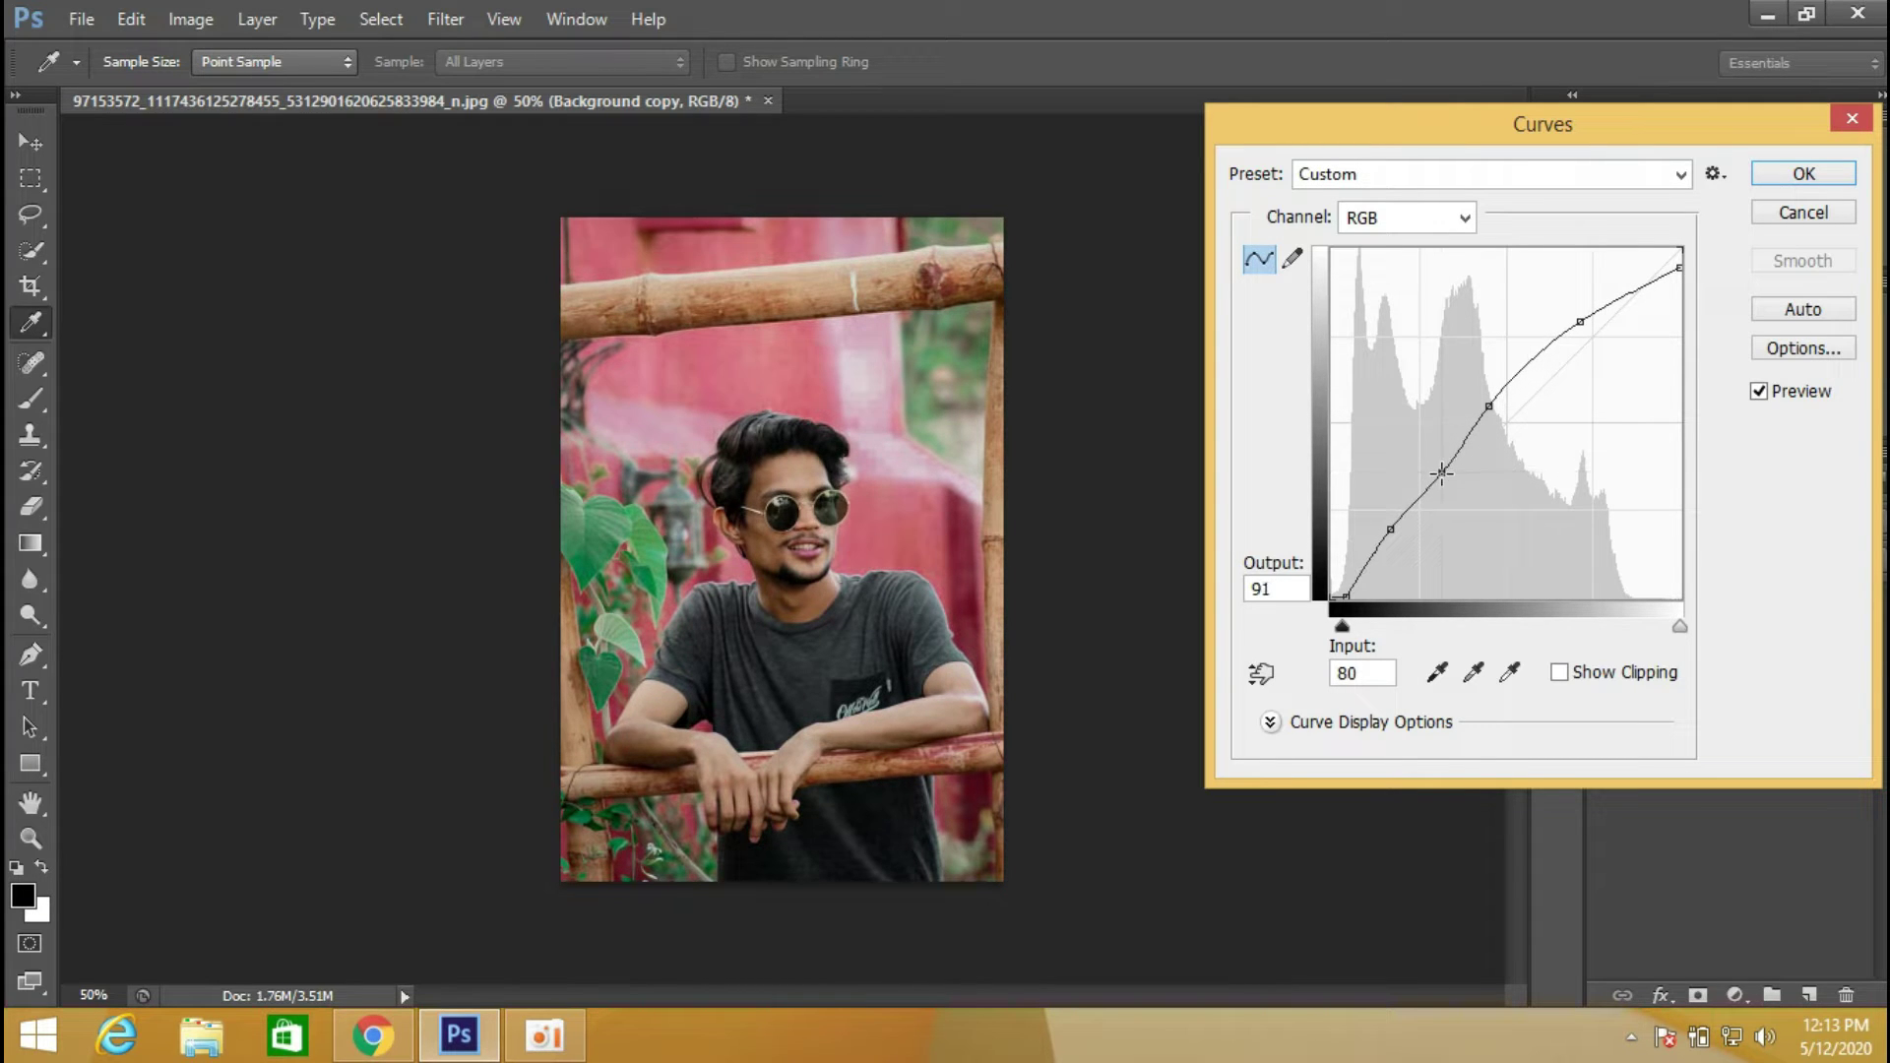
left_click_drag(1676, 277, 1680, 283)
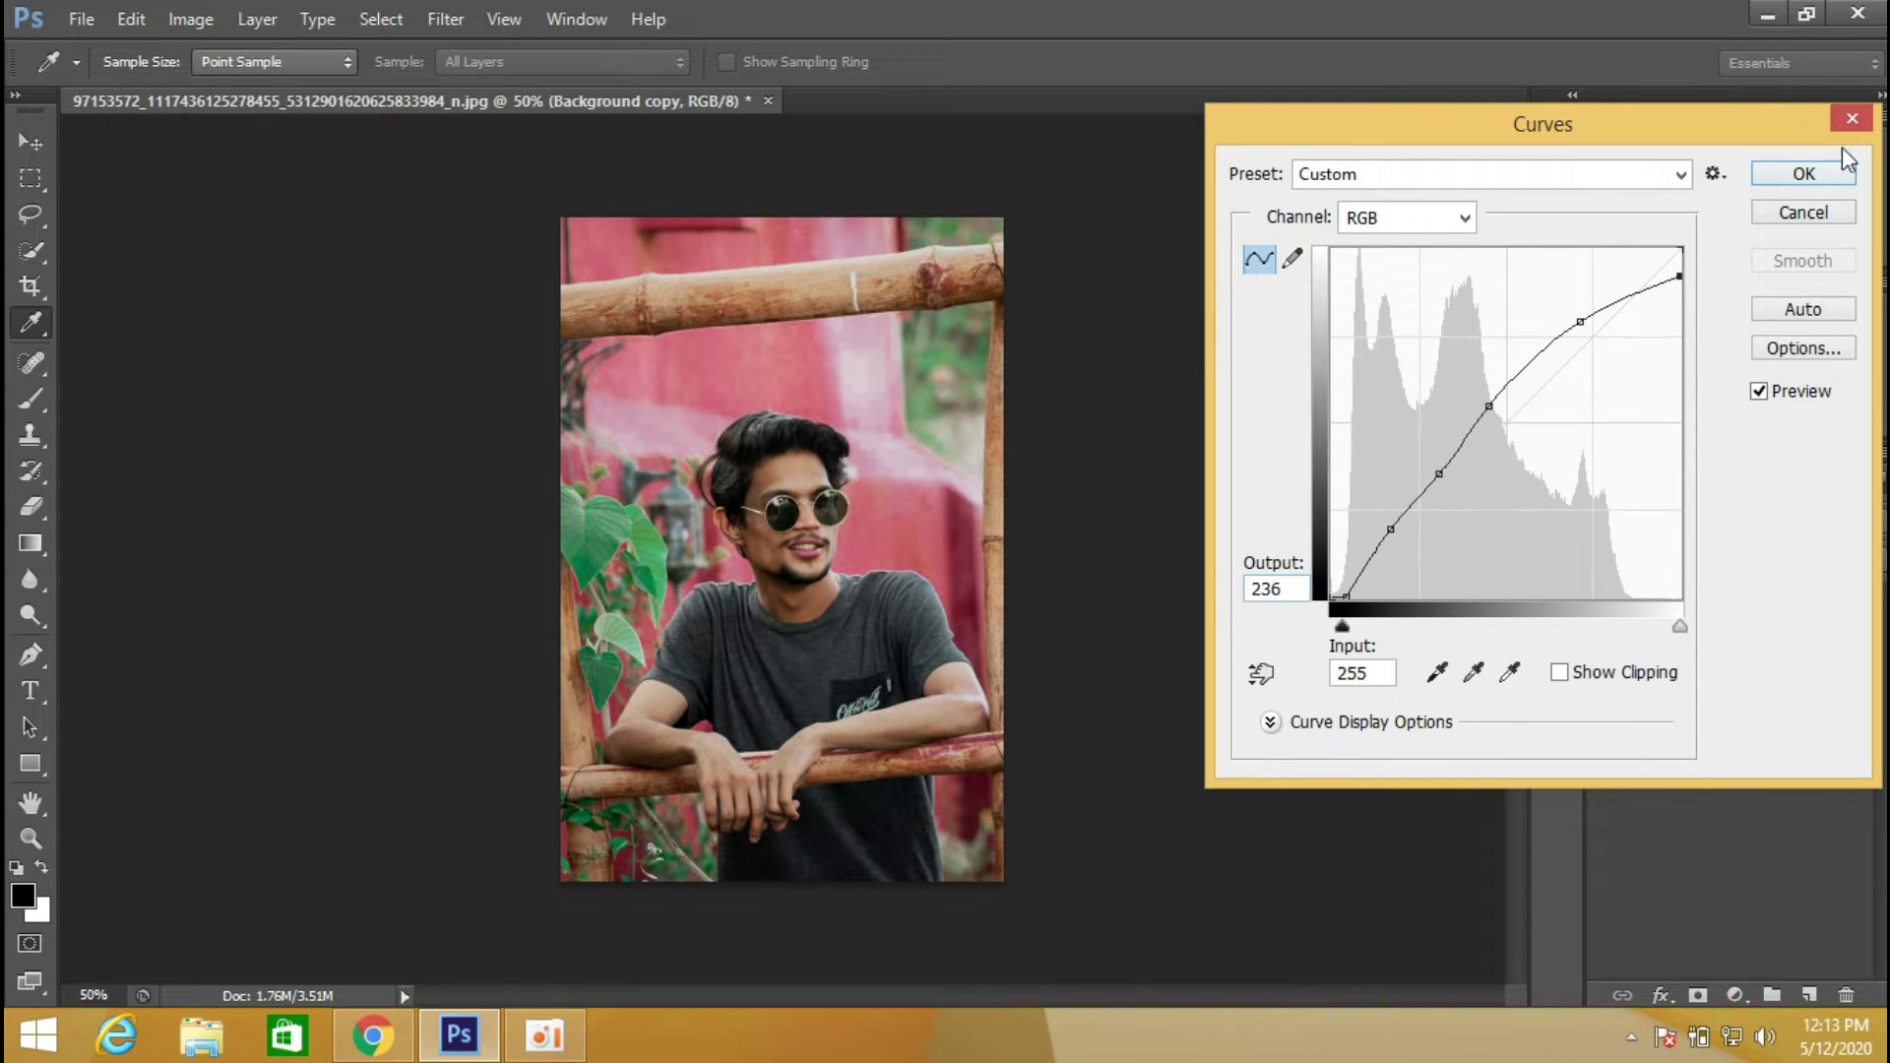
Apply the curve, then set Levels to black input 14 and midtone gamma 1.16.
left_click(1803, 173)
left_click(190, 19)
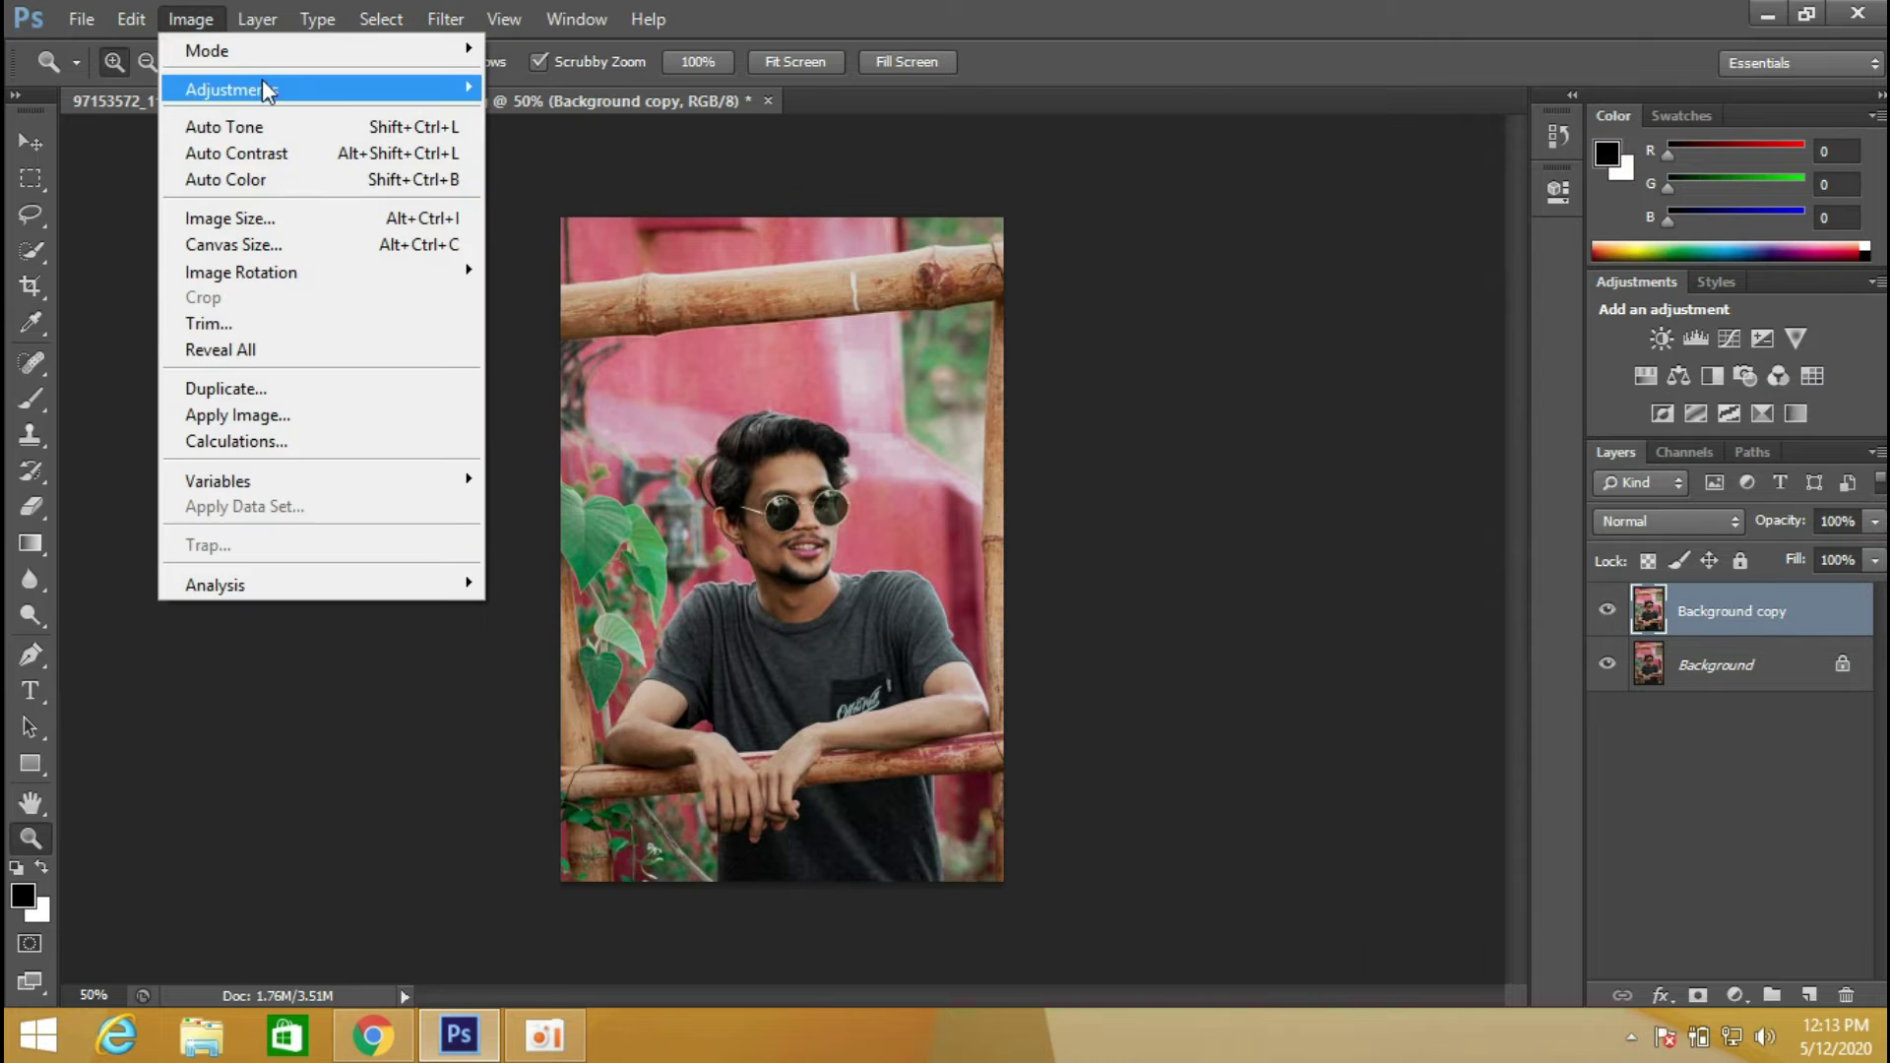
mouse_move(224, 88)
left_click(555, 110)
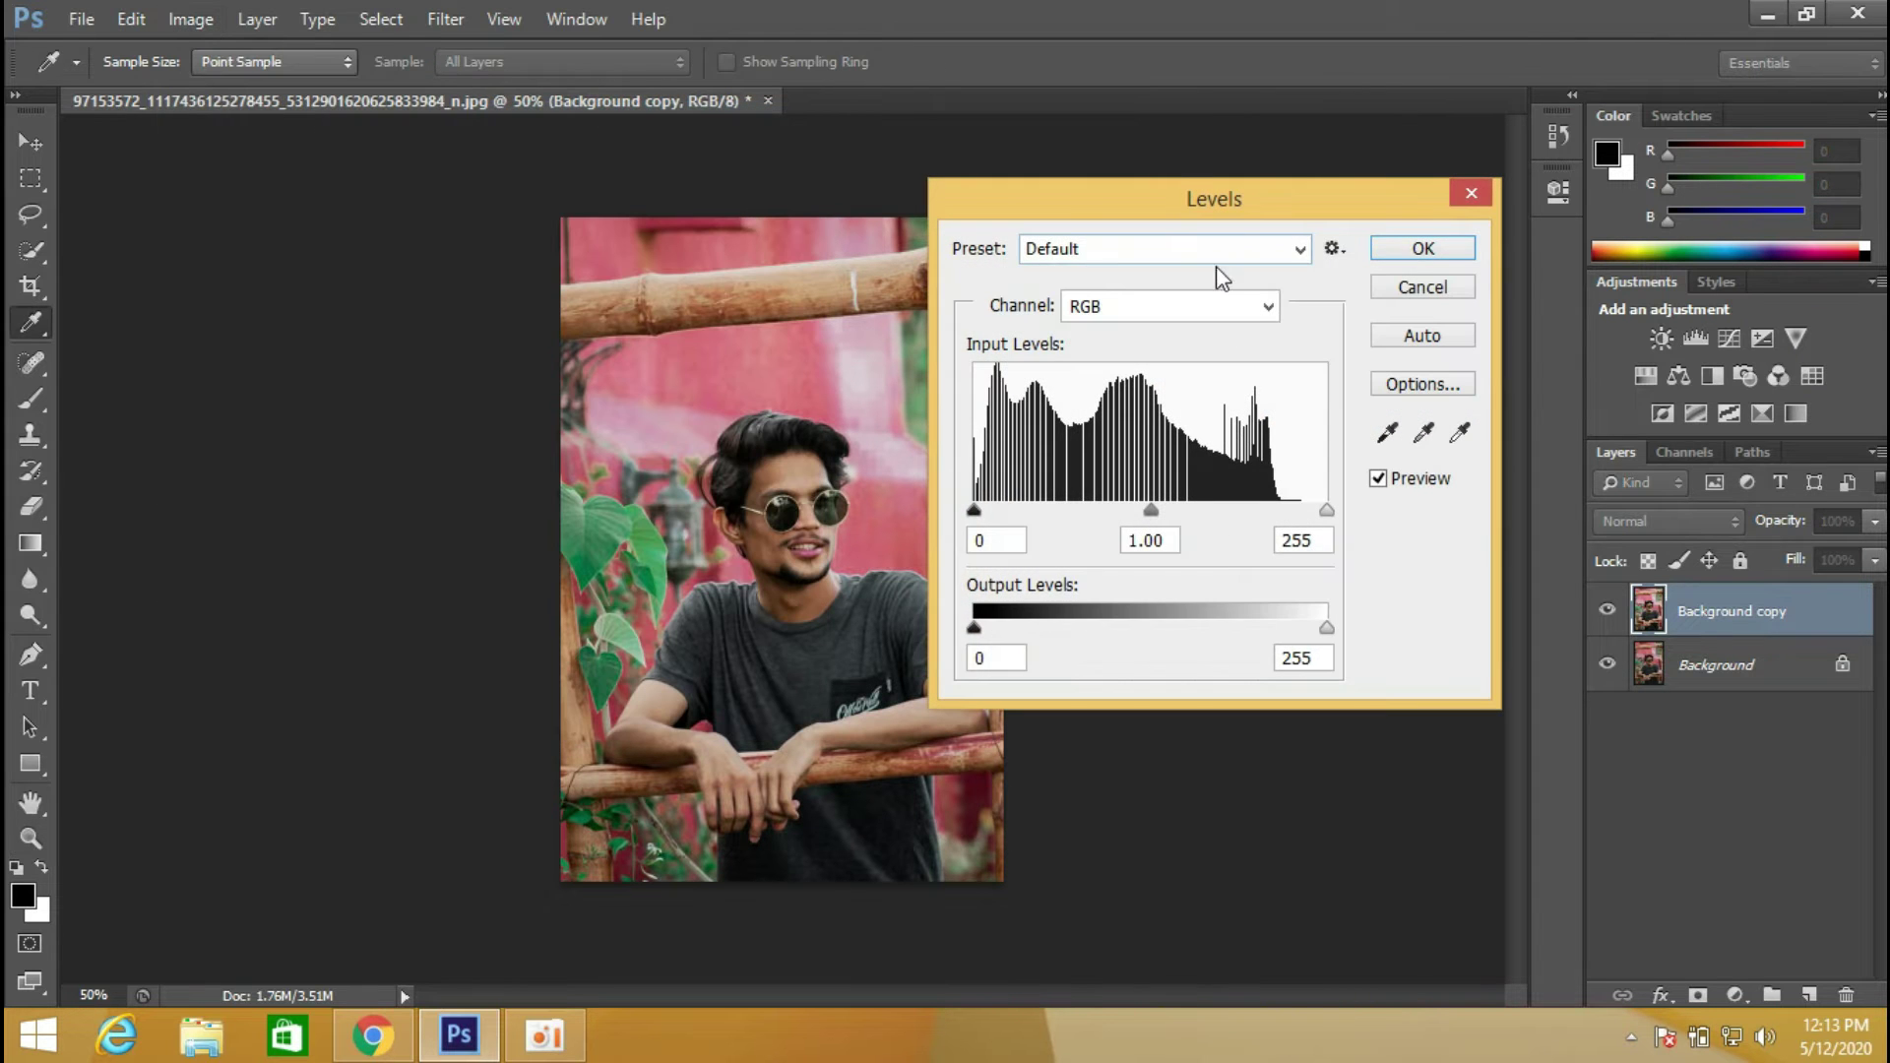
left_click_drag(1221, 197, 1407, 161)
left_click_drag(1164, 475, 1181, 476)
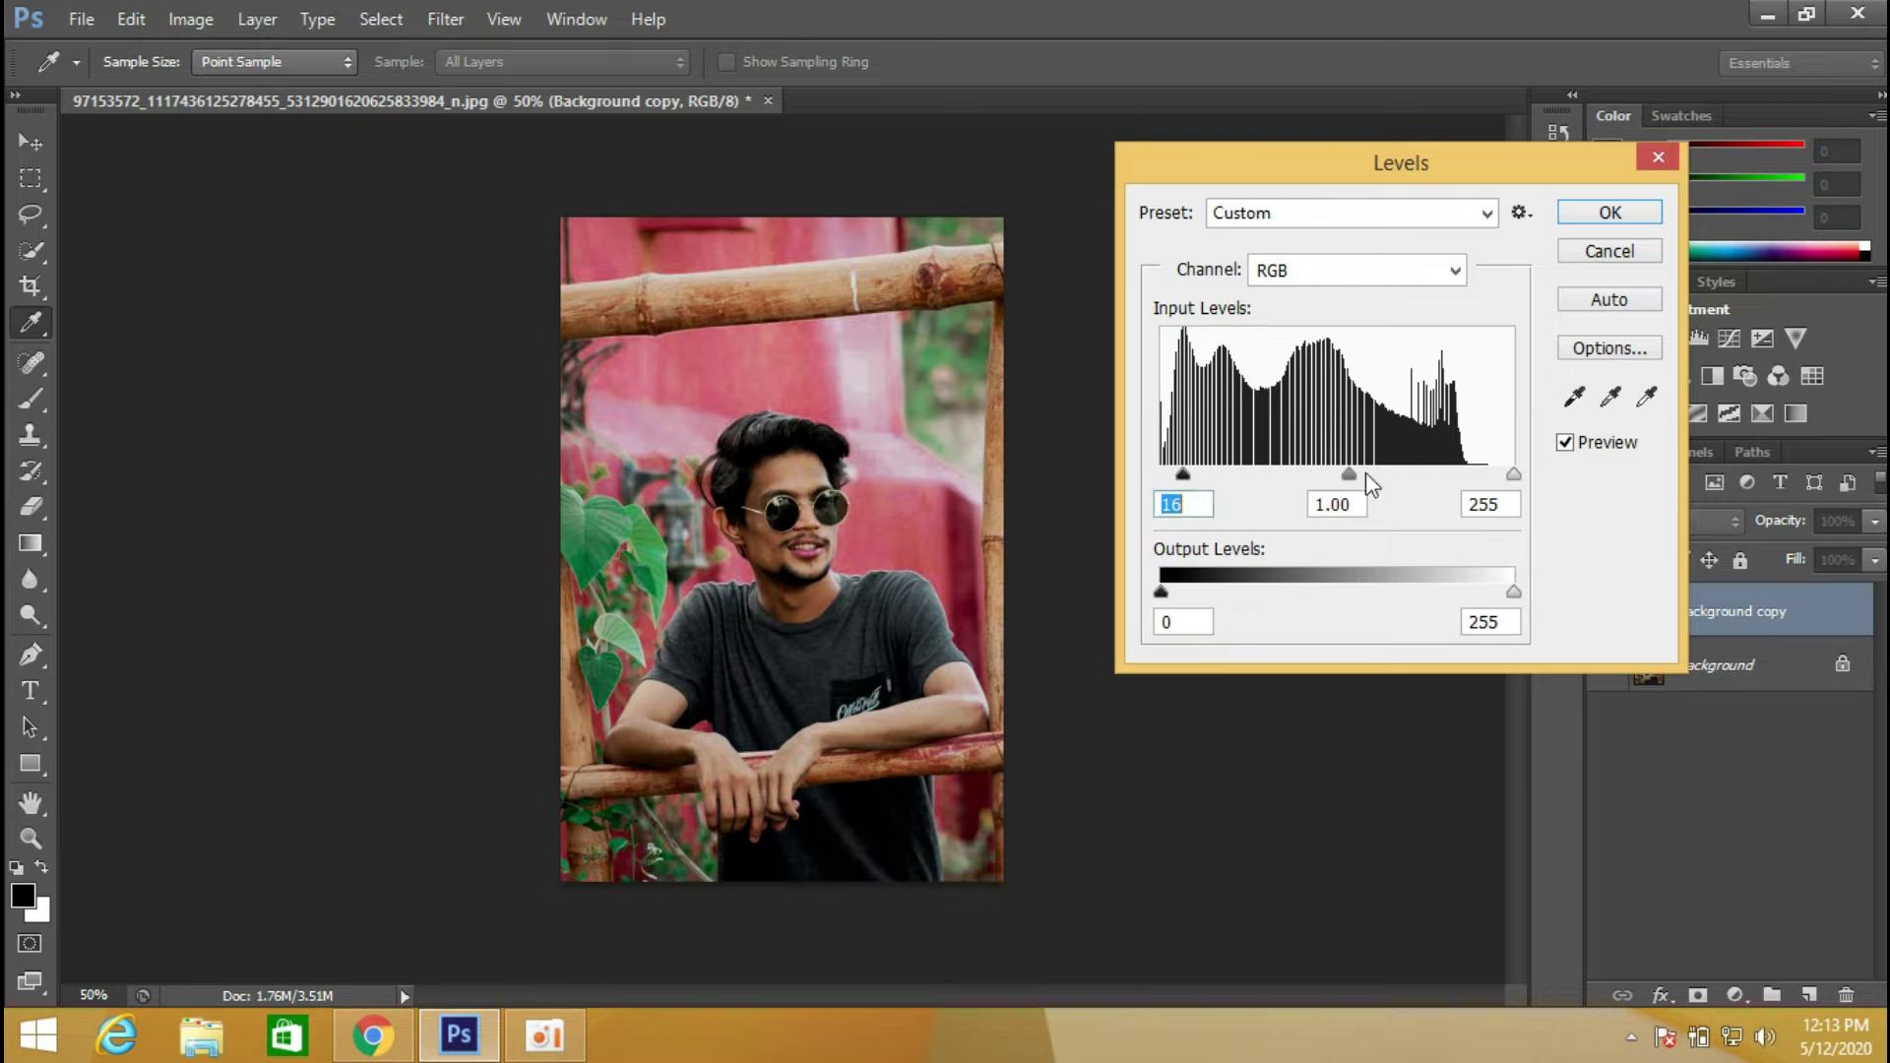
left_click_drag(1346, 476, 1329, 473)
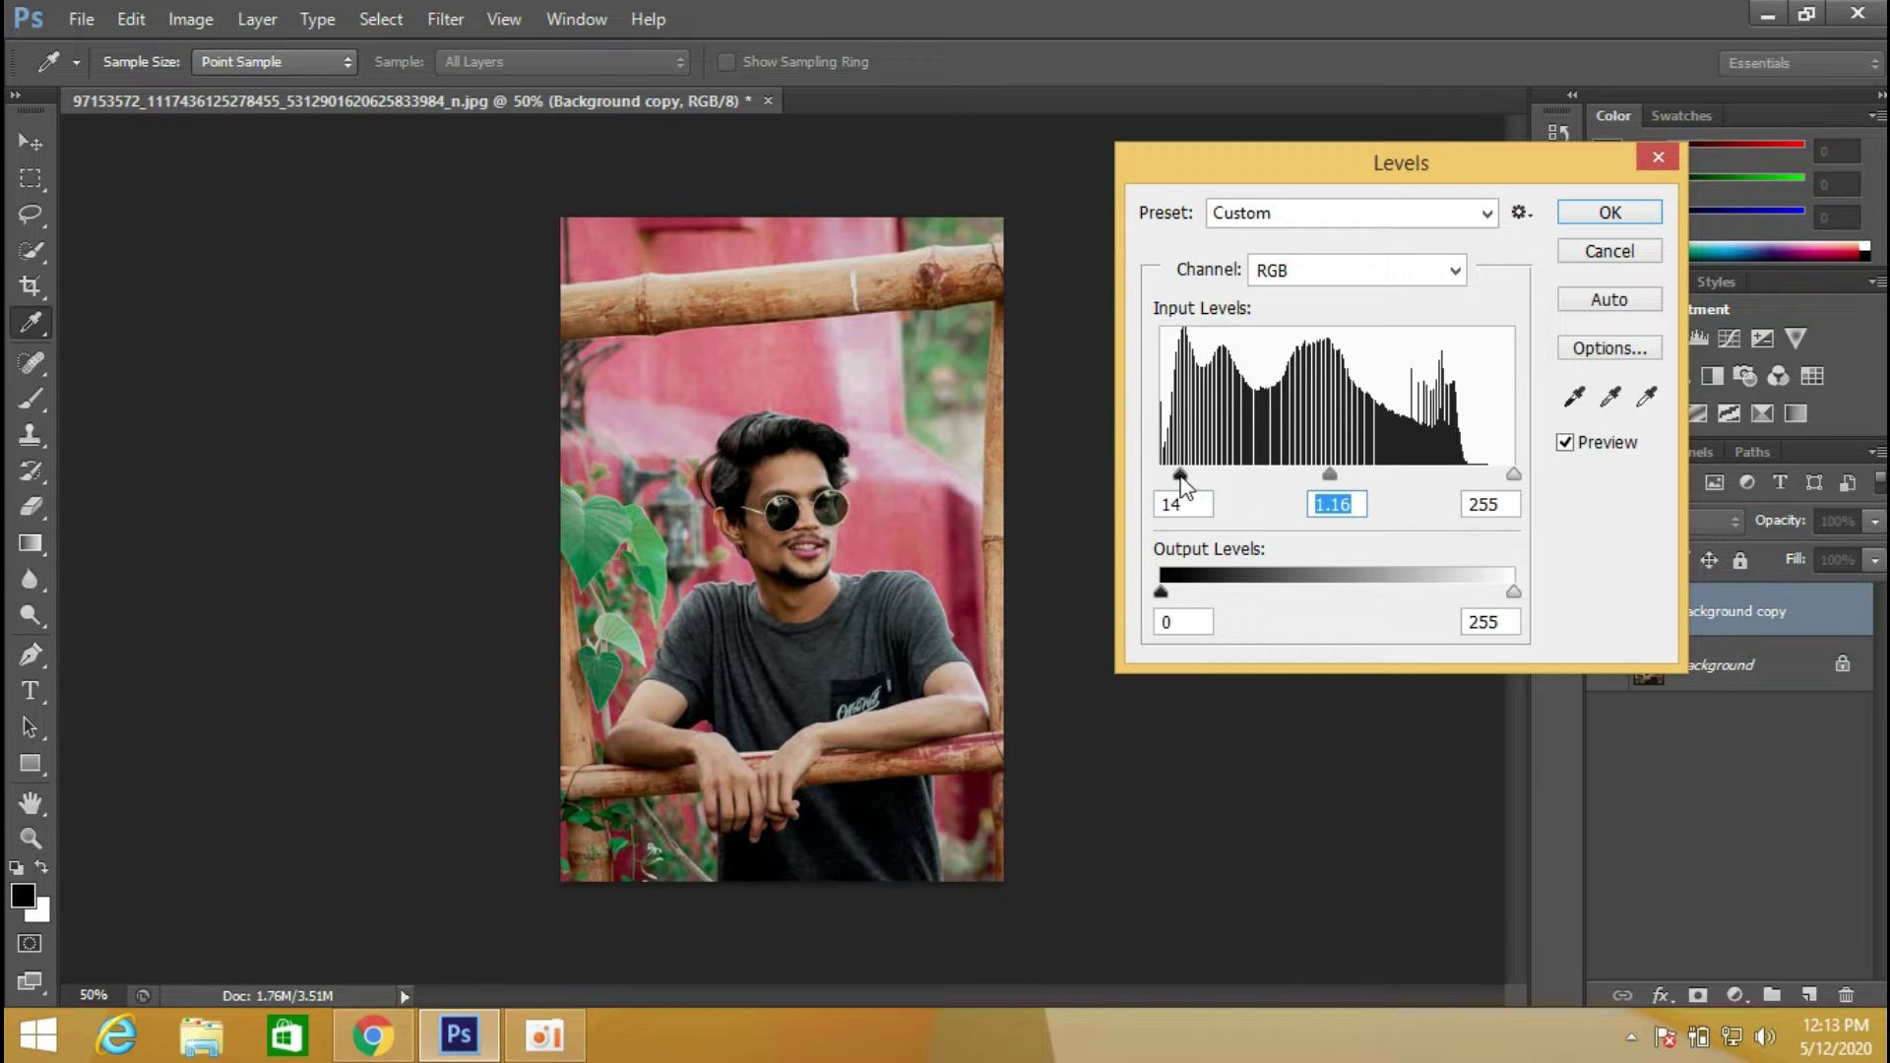
Apply the Levels and set Color Balance midtones to -25/+18/-13.
left_click(1604, 214)
left_click(179, 26)
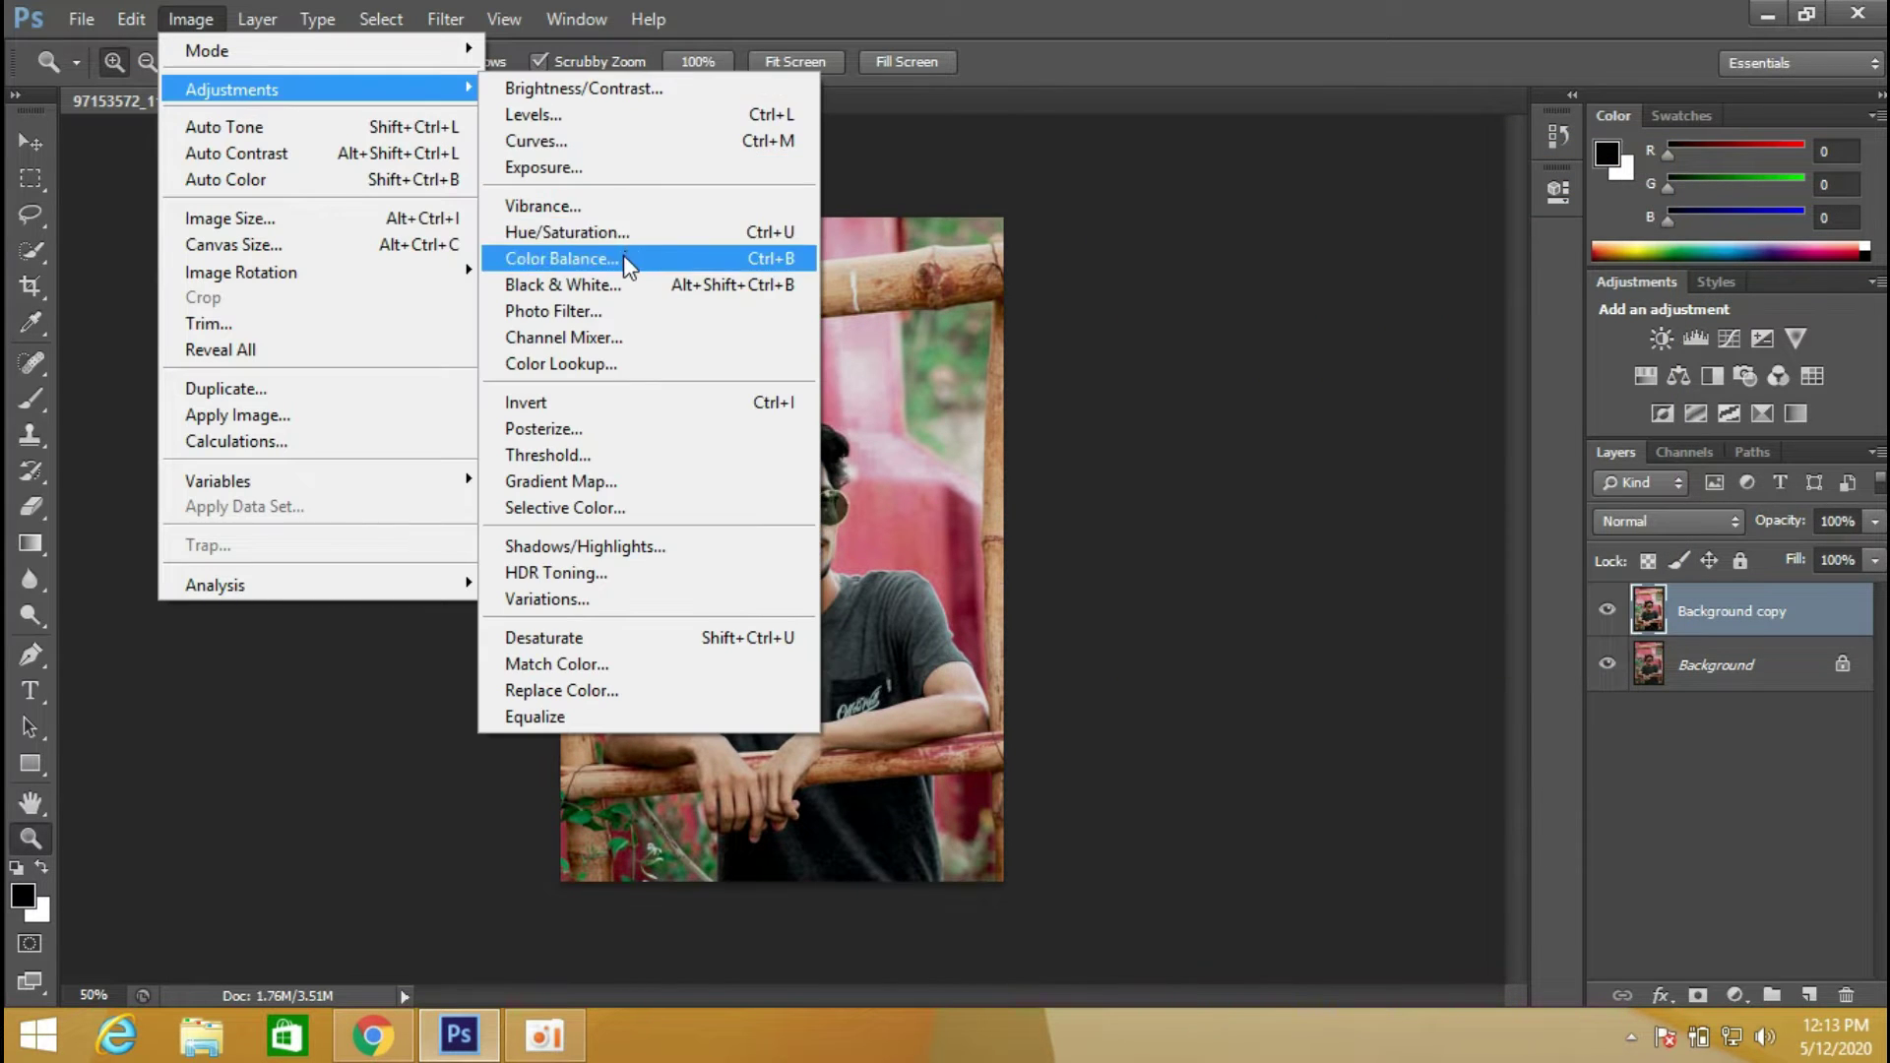
left_click(624, 256)
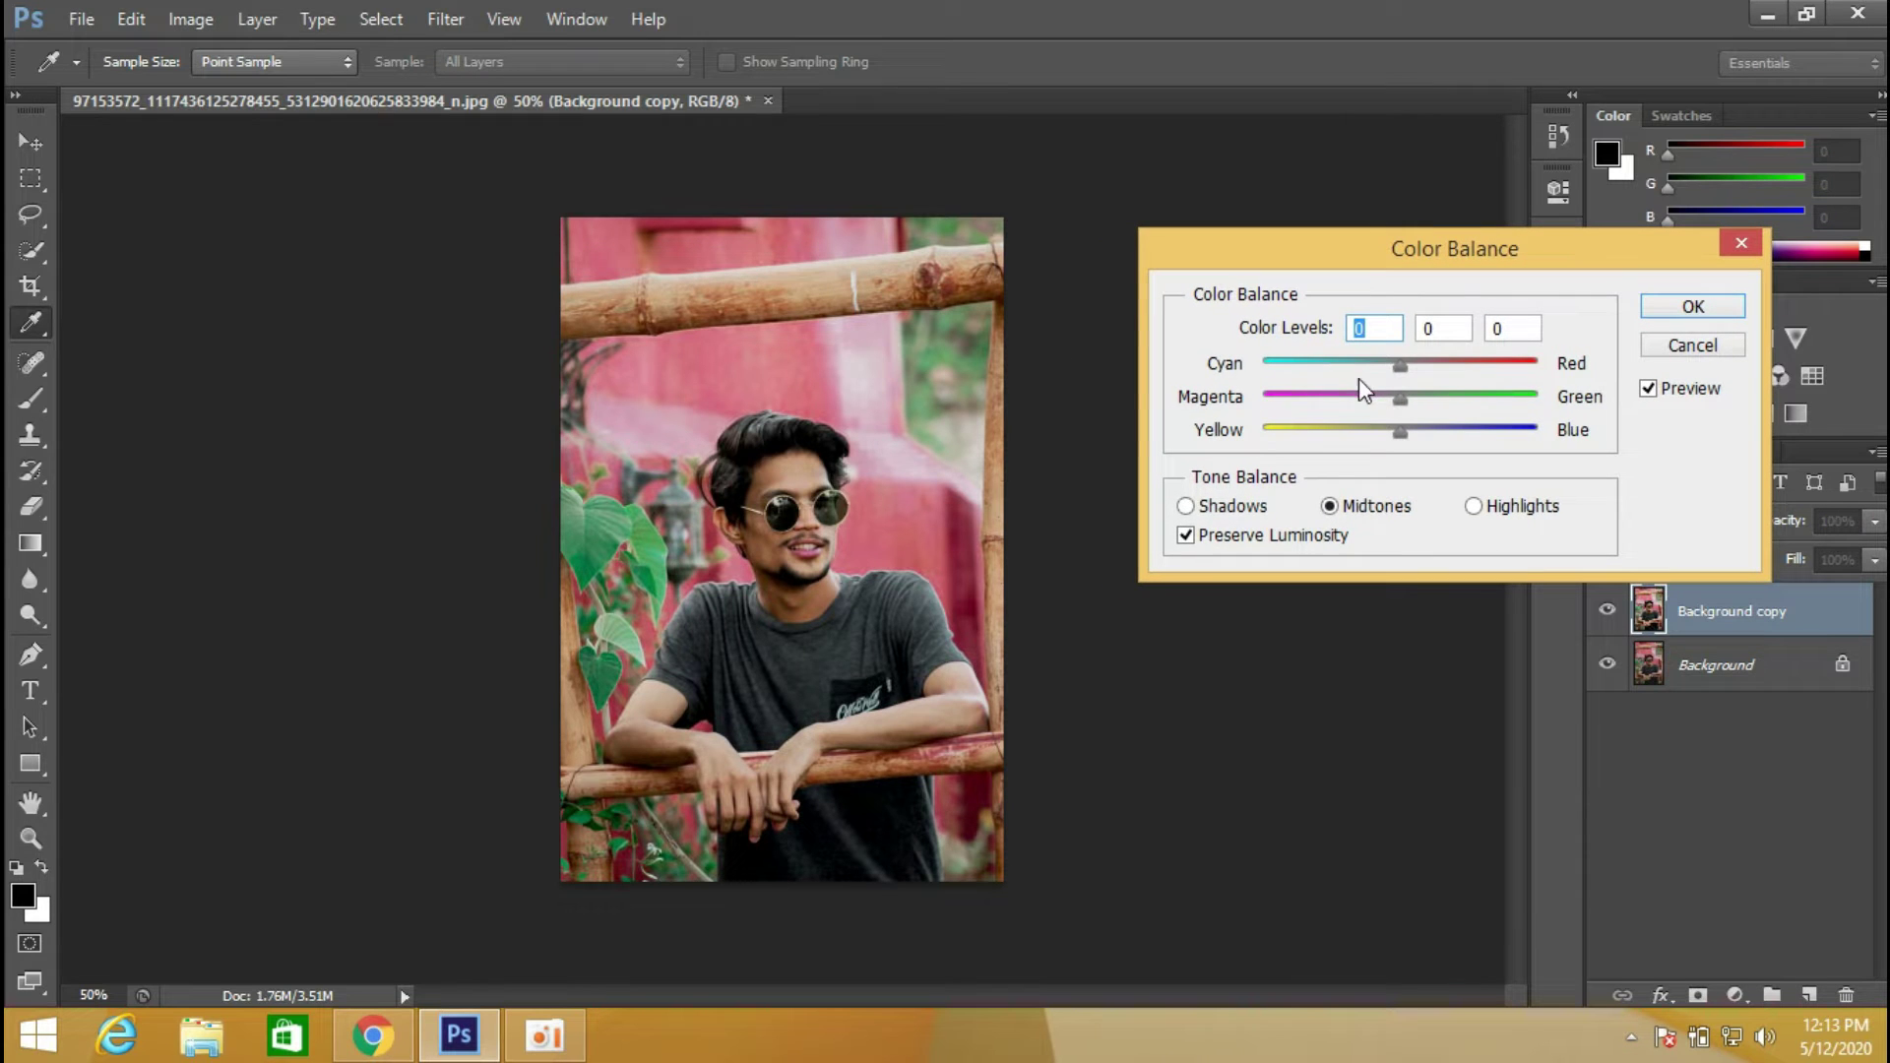
mouse_move(1388, 368)
left_mouse_down()
mouse_move(1367, 369)
mouse_move(1382, 435)
left_mouse_up()
left_click(1426, 400)
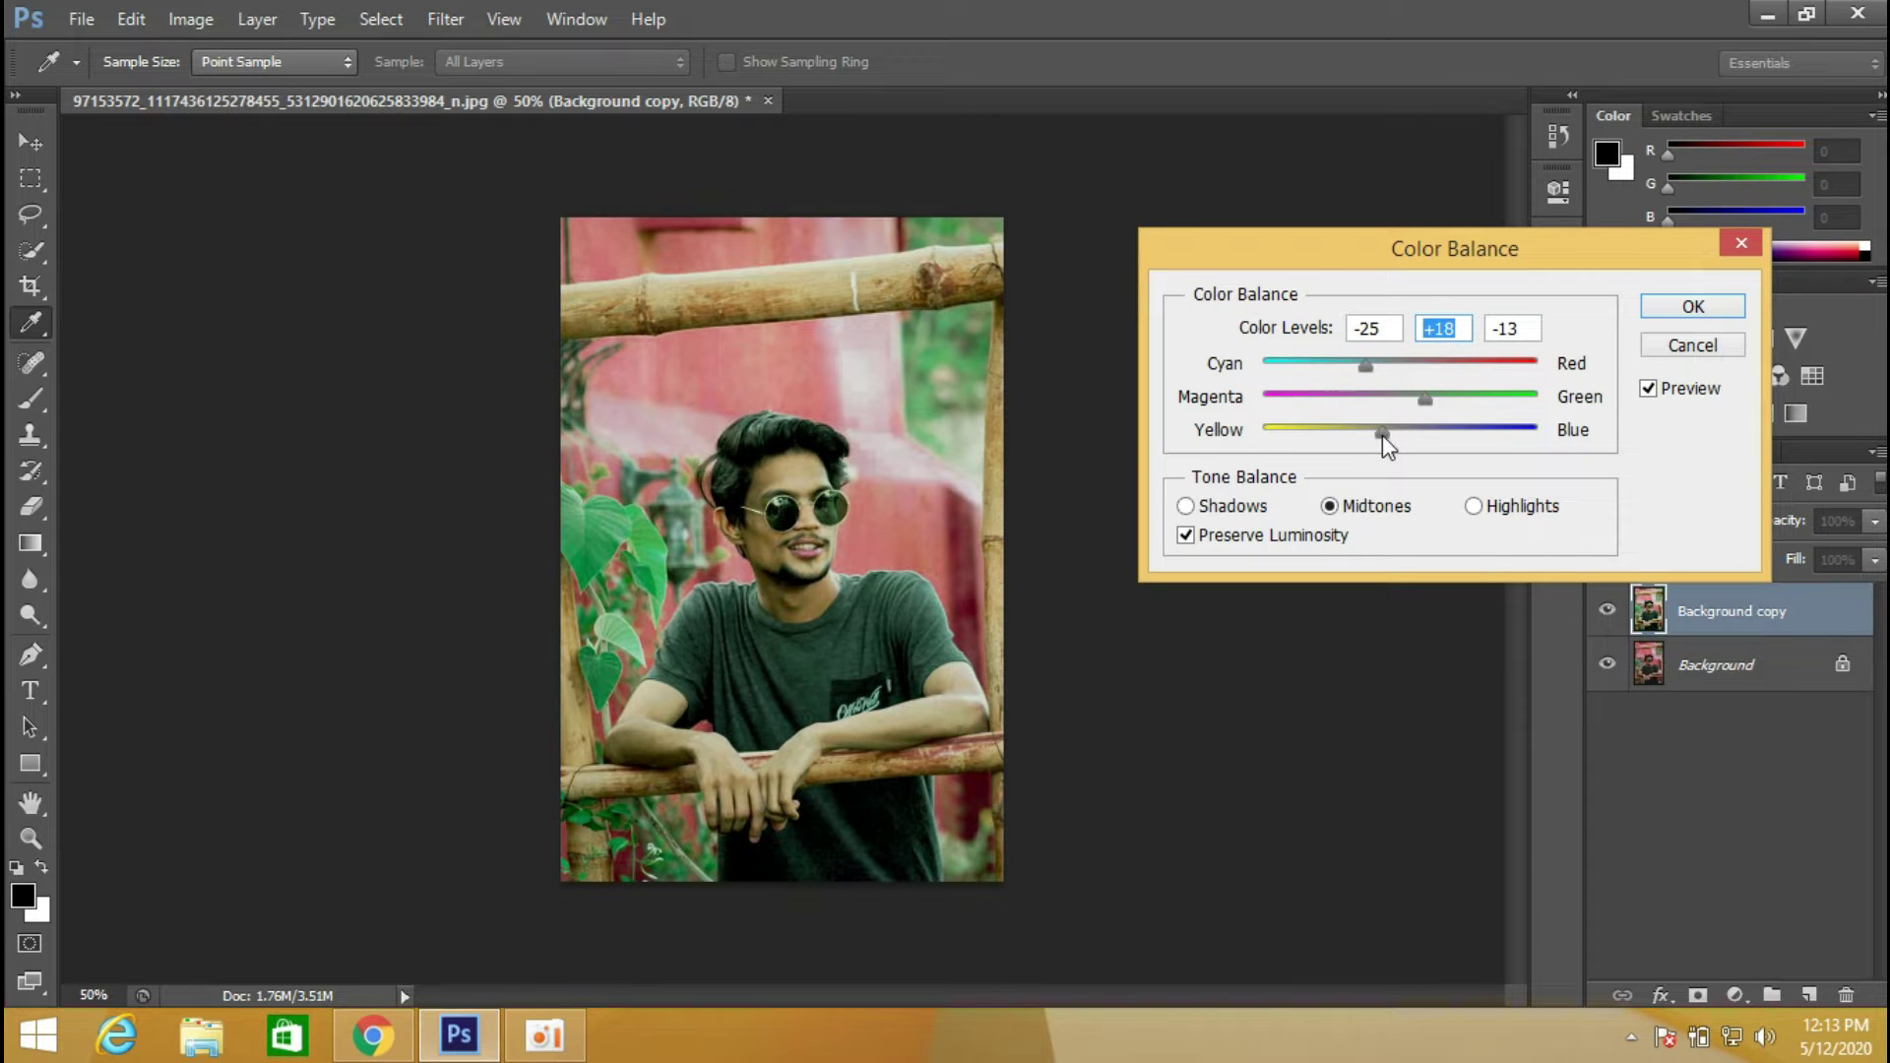
Set the Color Balance shadows to -17/-16/-17 and apply it.
left_click(1191, 507)
mouse_move(1388, 365)
left_mouse_down()
mouse_move(1430, 404)
mouse_move(1373, 402)
left_mouse_up()
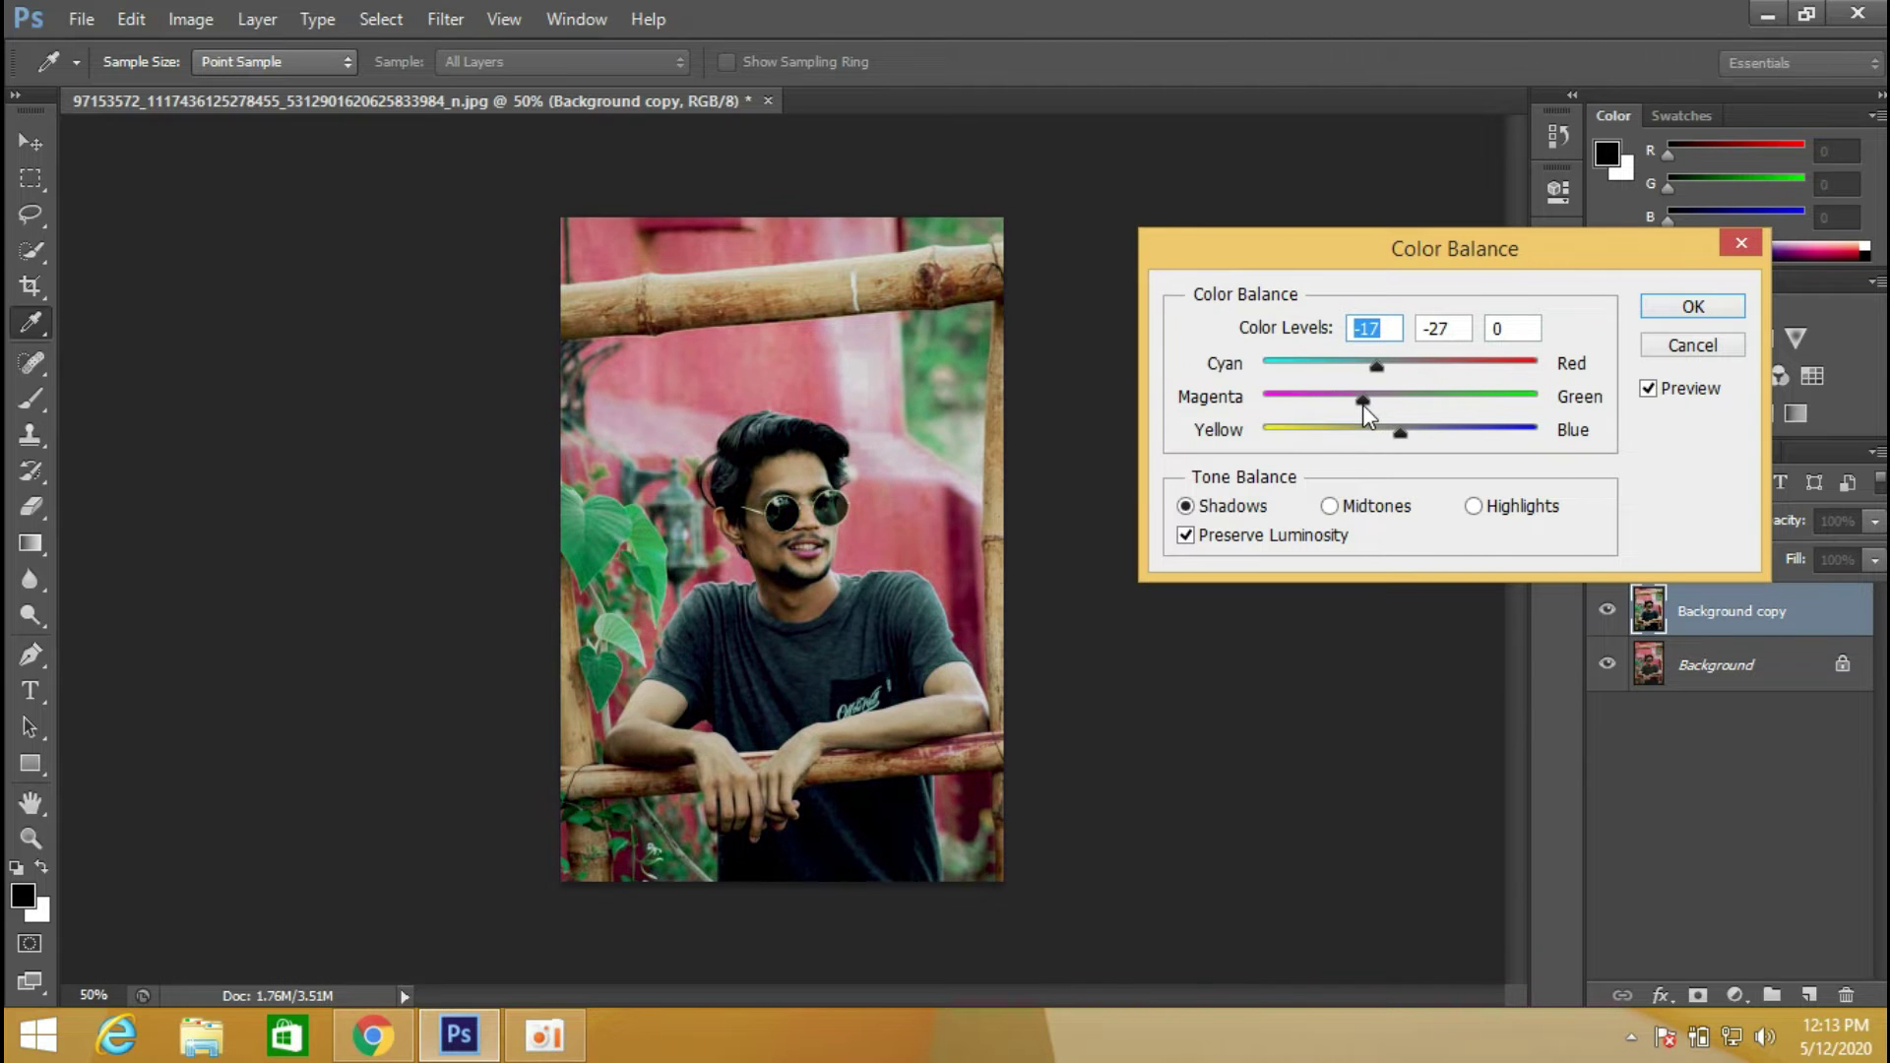
left_click_drag(1378, 408, 1377, 434)
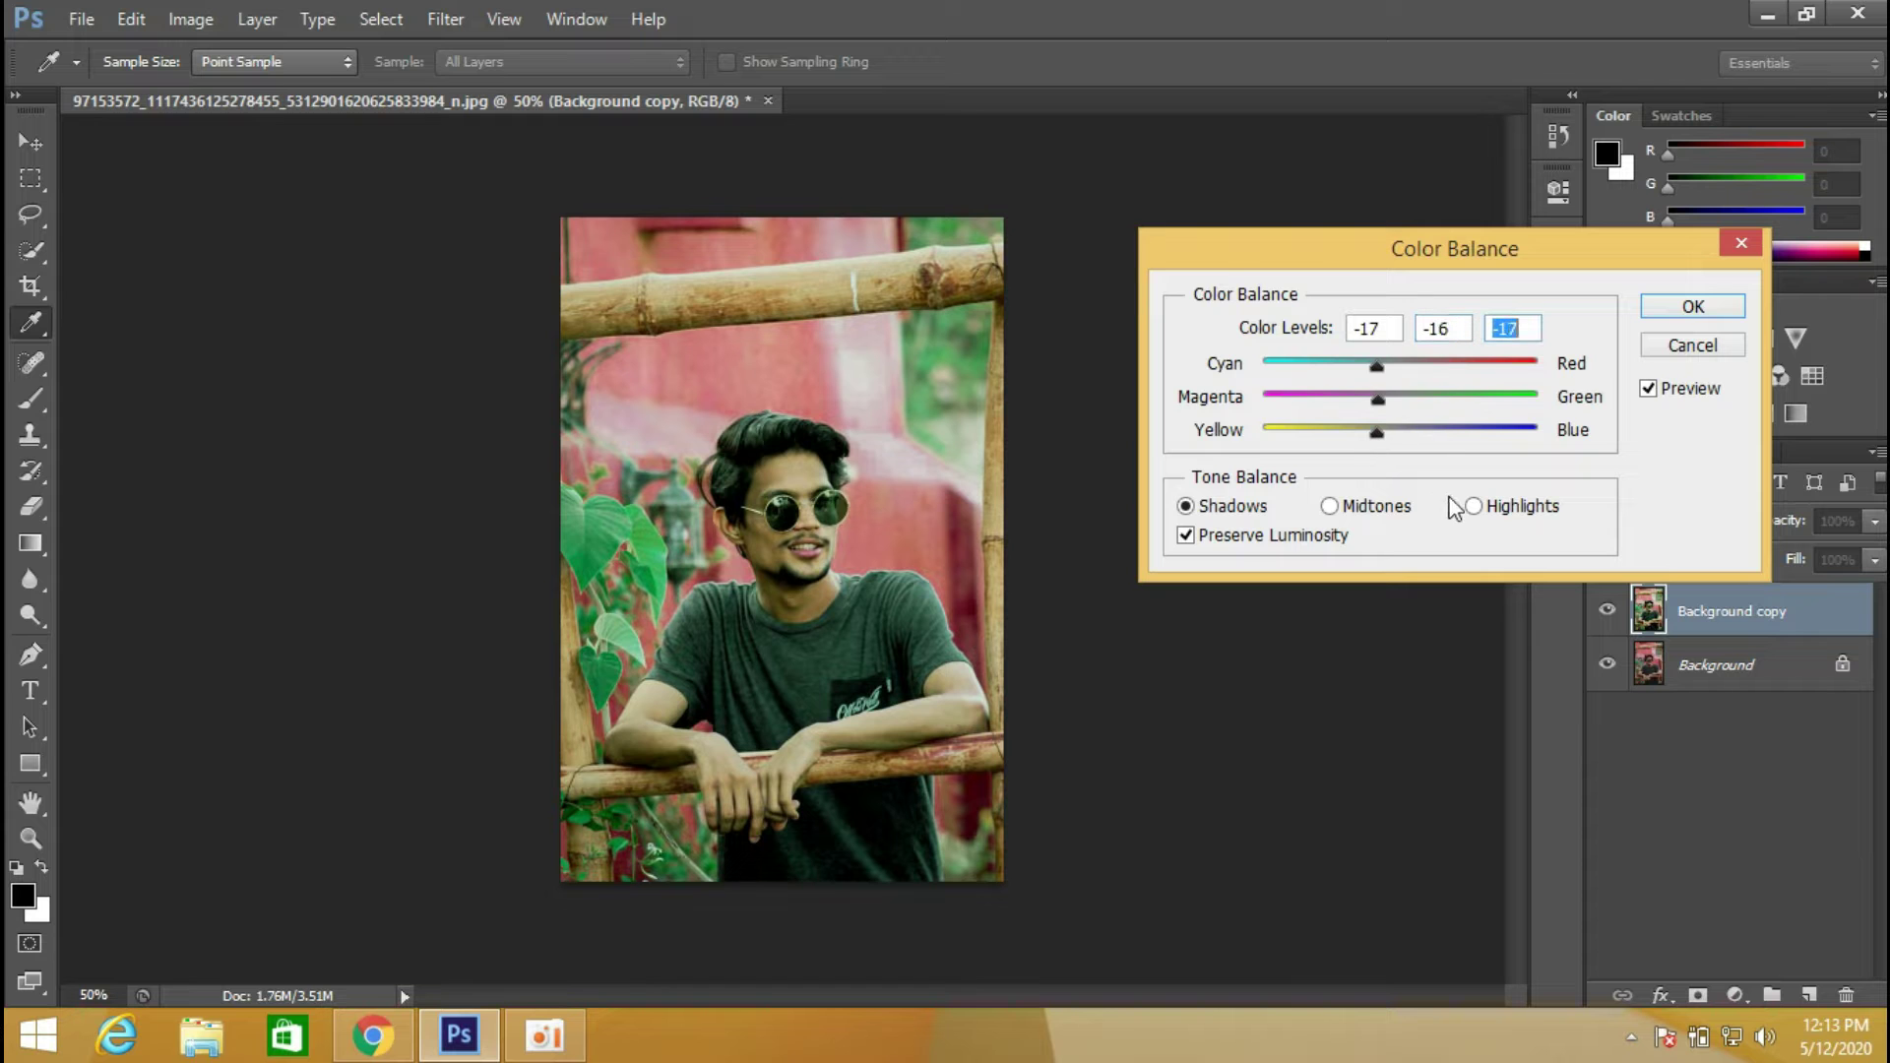
left_click(1694, 307)
Apply a gentle Curves pass that brightens midtones and eases the upper tones.
key("z")
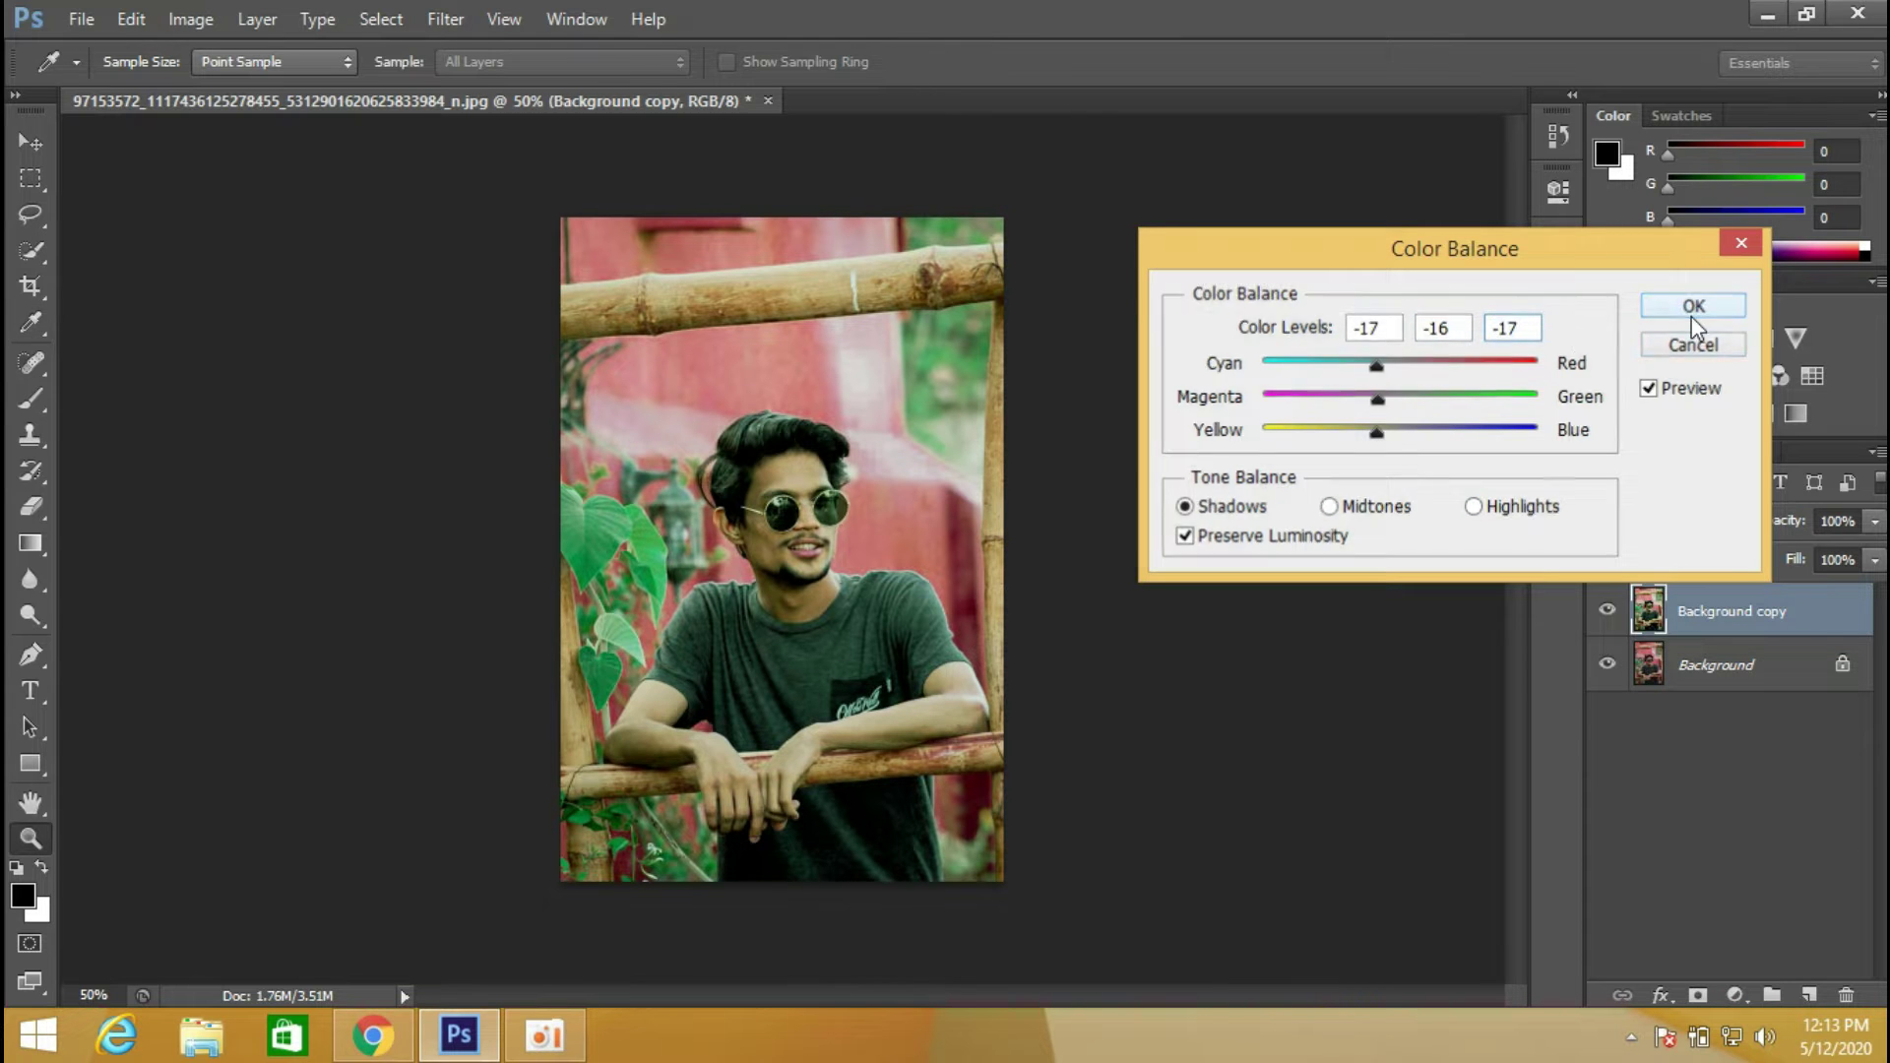
left_click(204, 17)
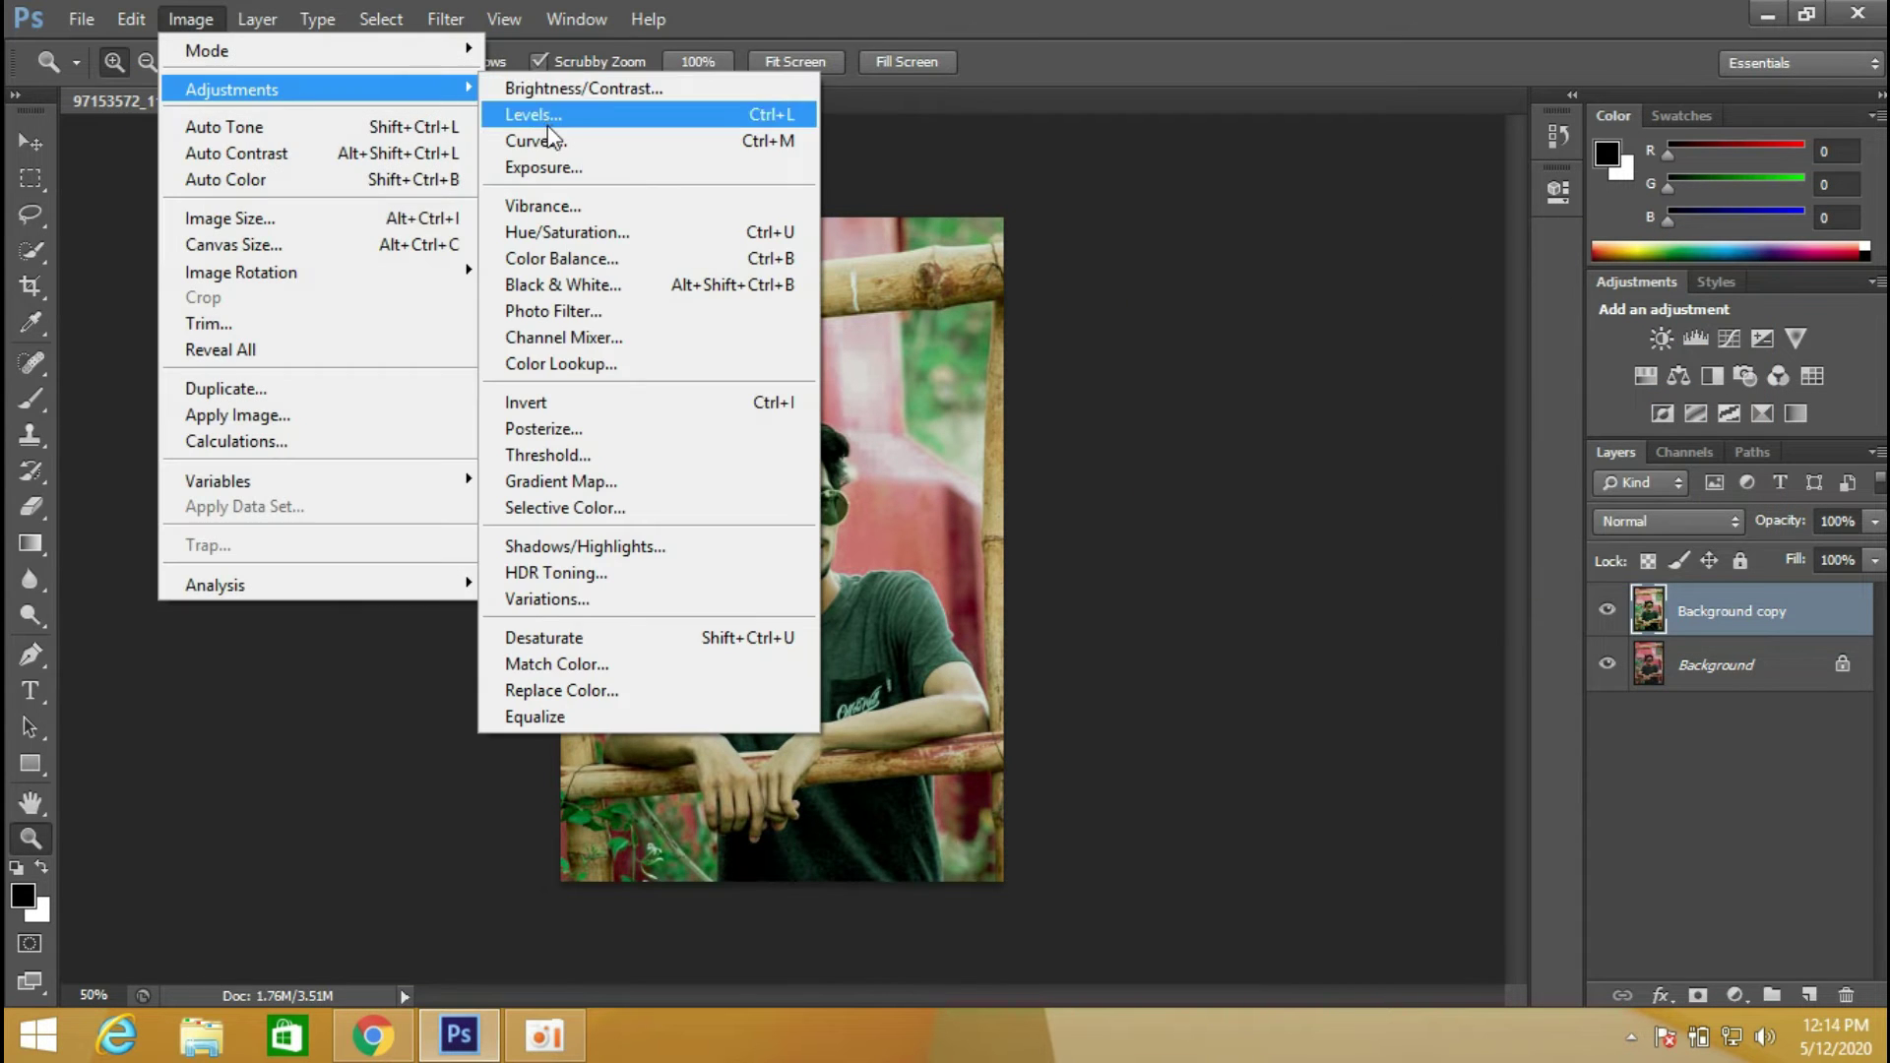
left_click(552, 141)
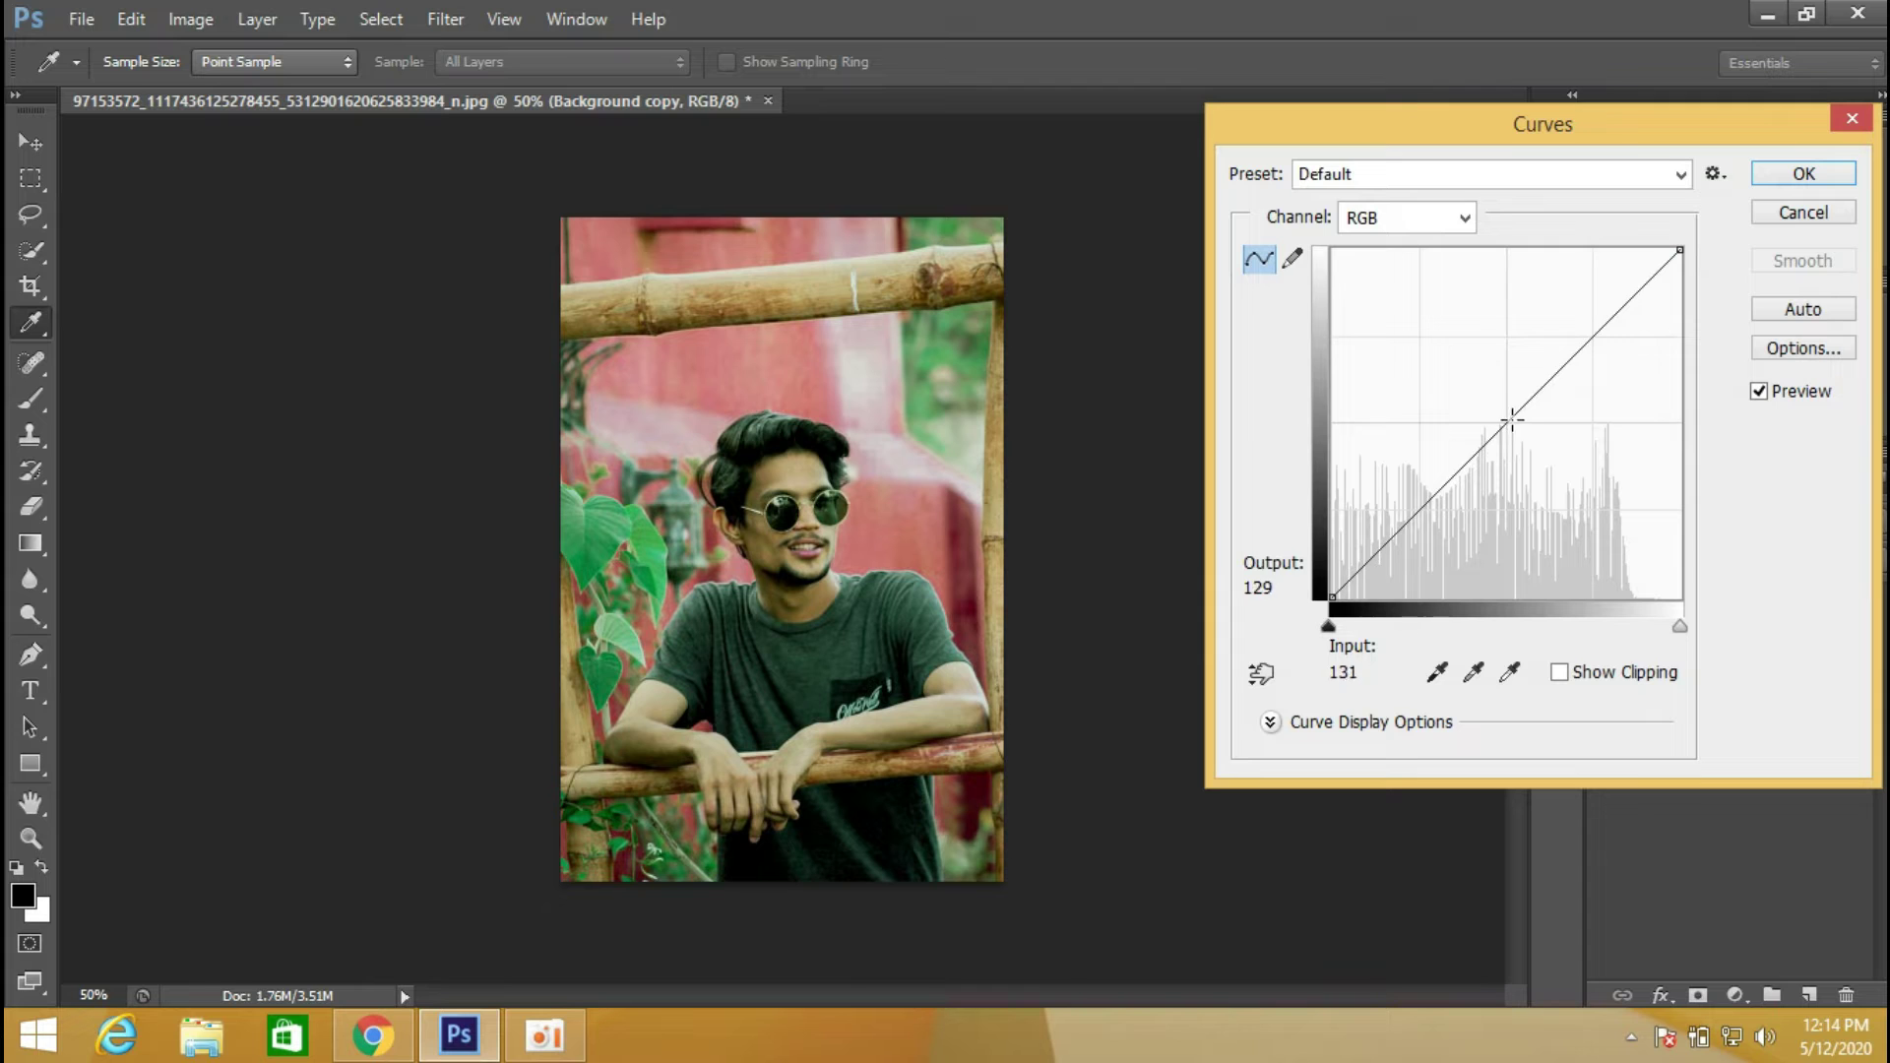
left_click_drag(1512, 419, 1503, 417)
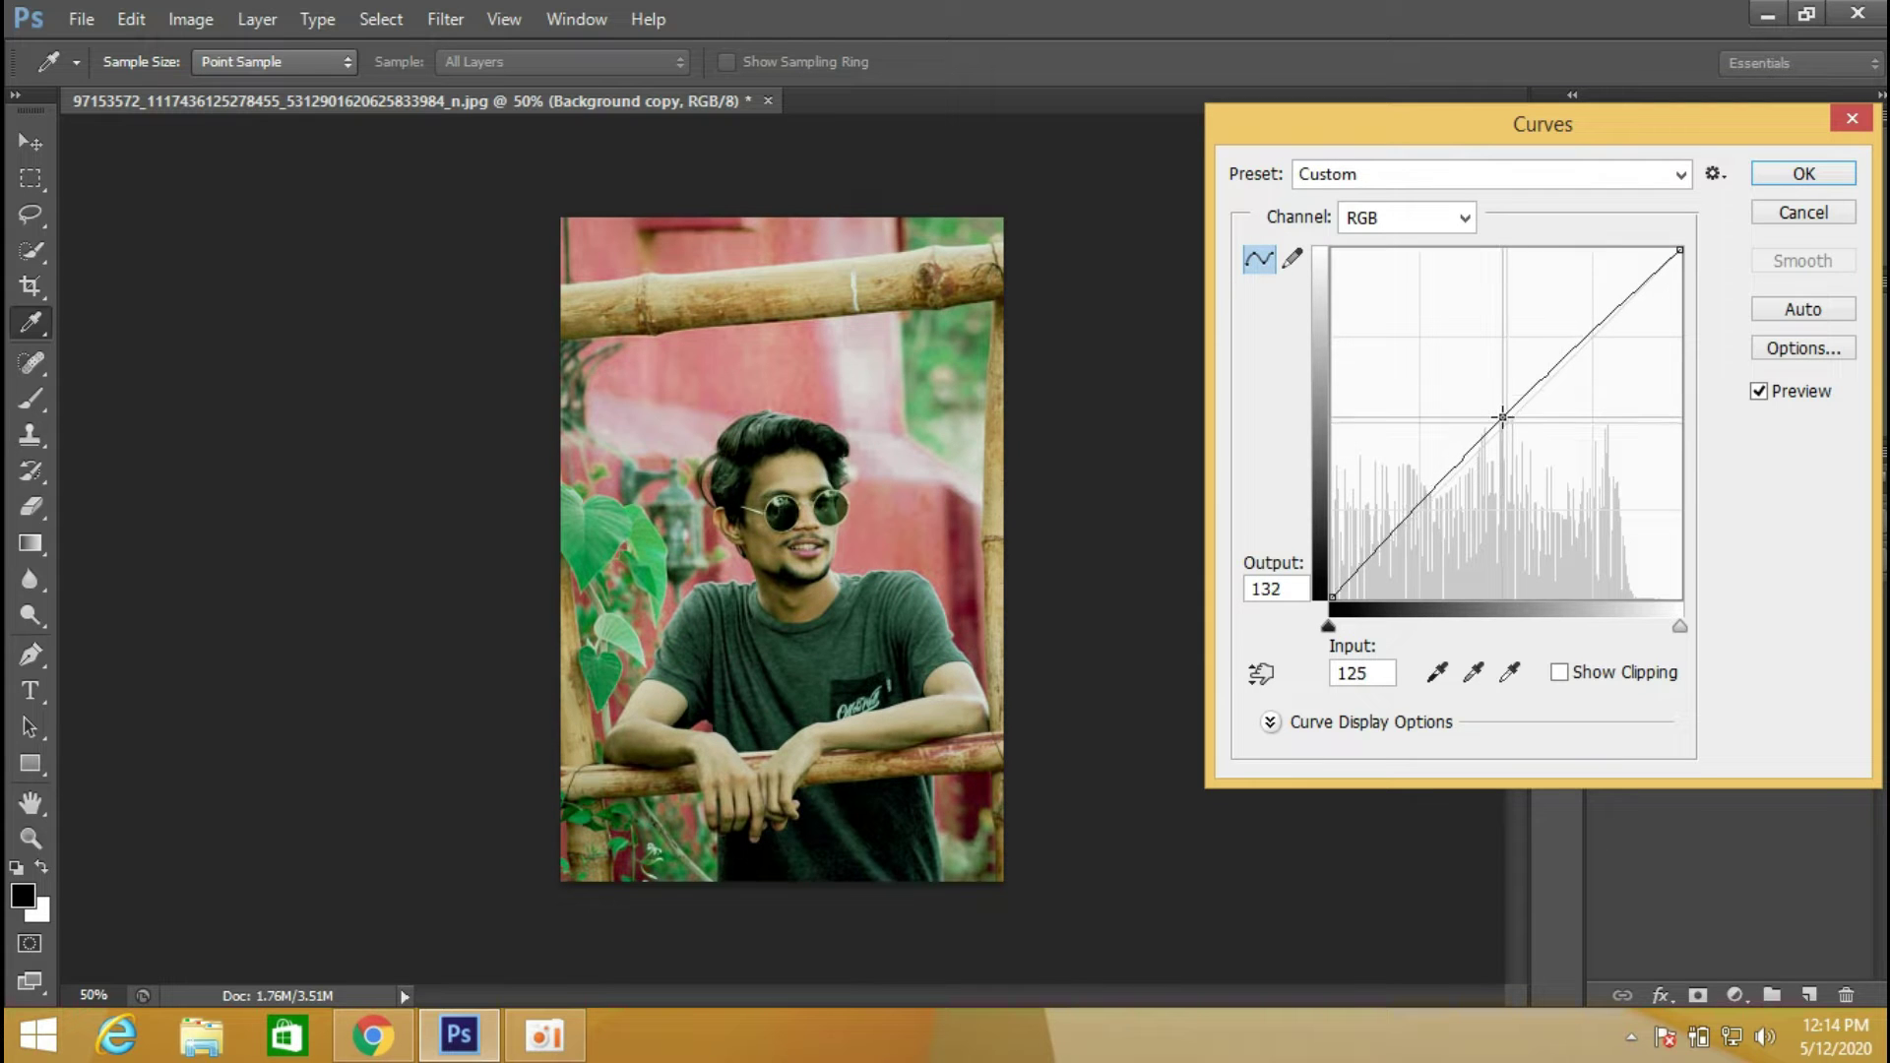
left_click_drag(1610, 316, 1605, 320)
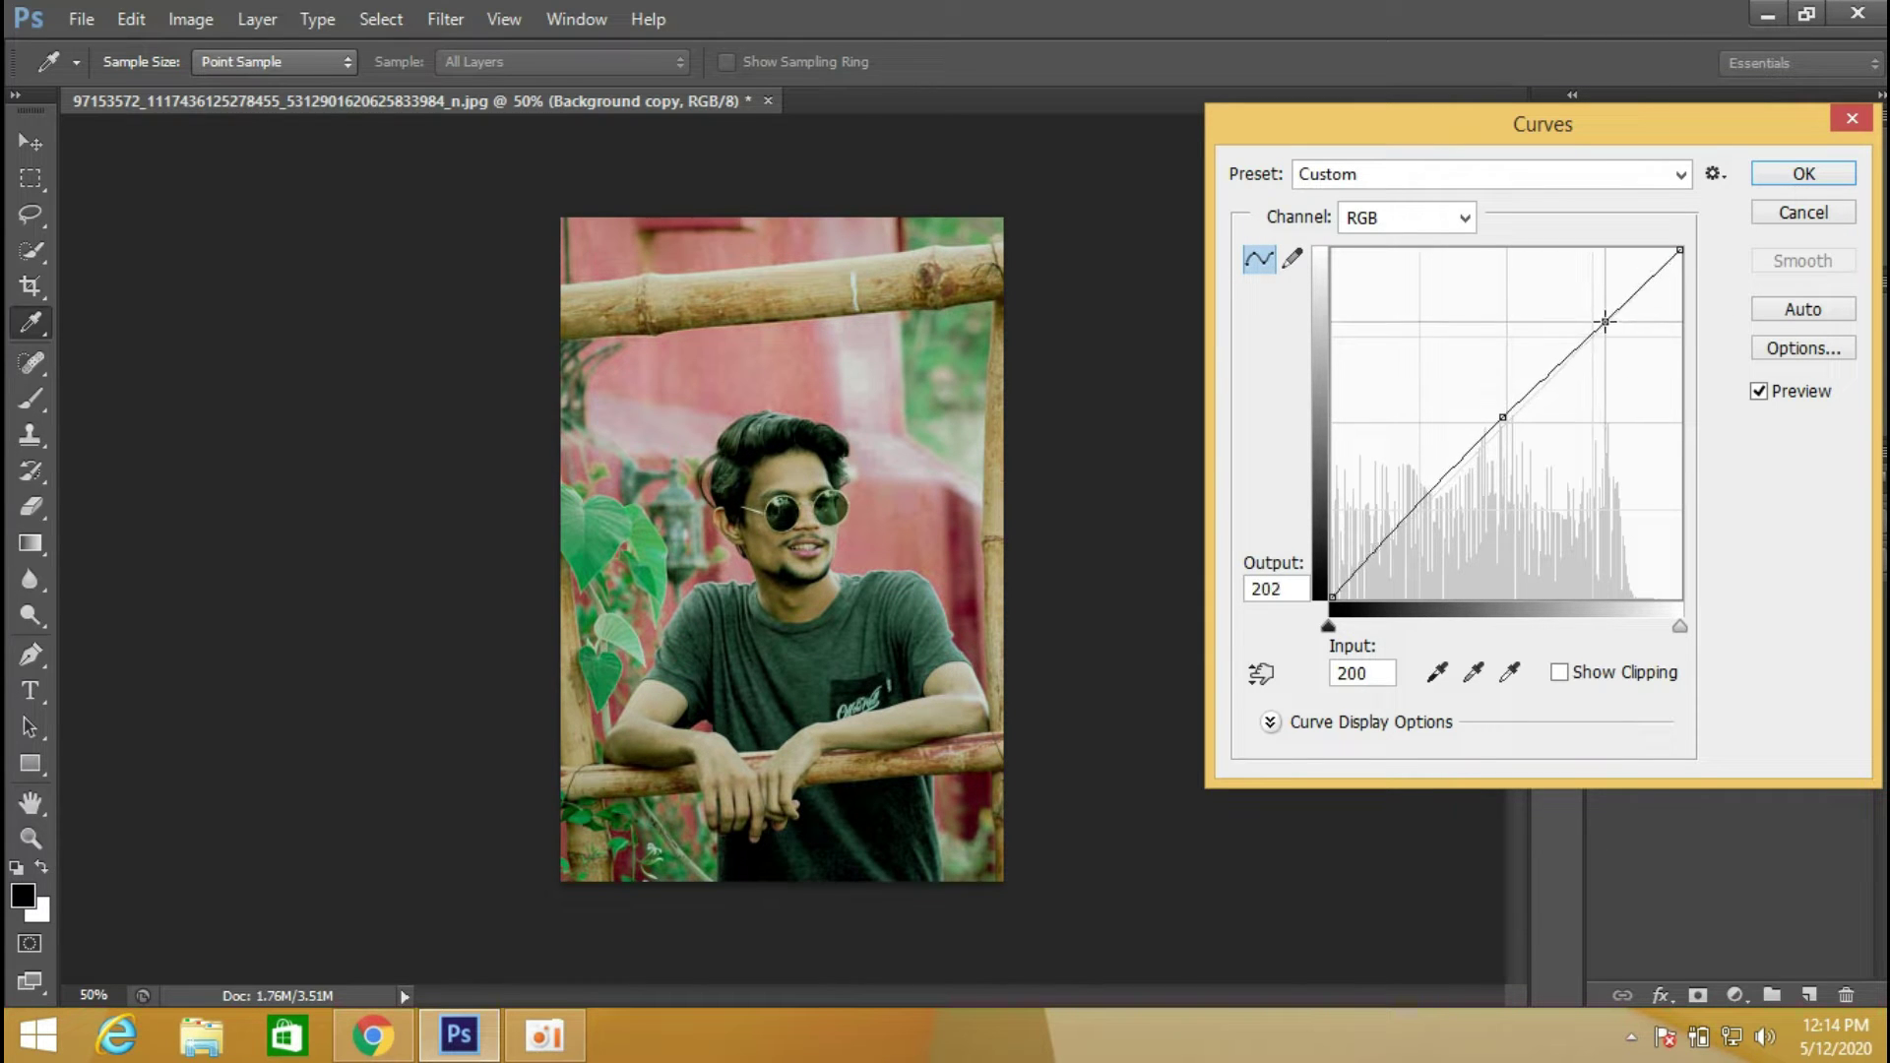
left_click(1772, 182)
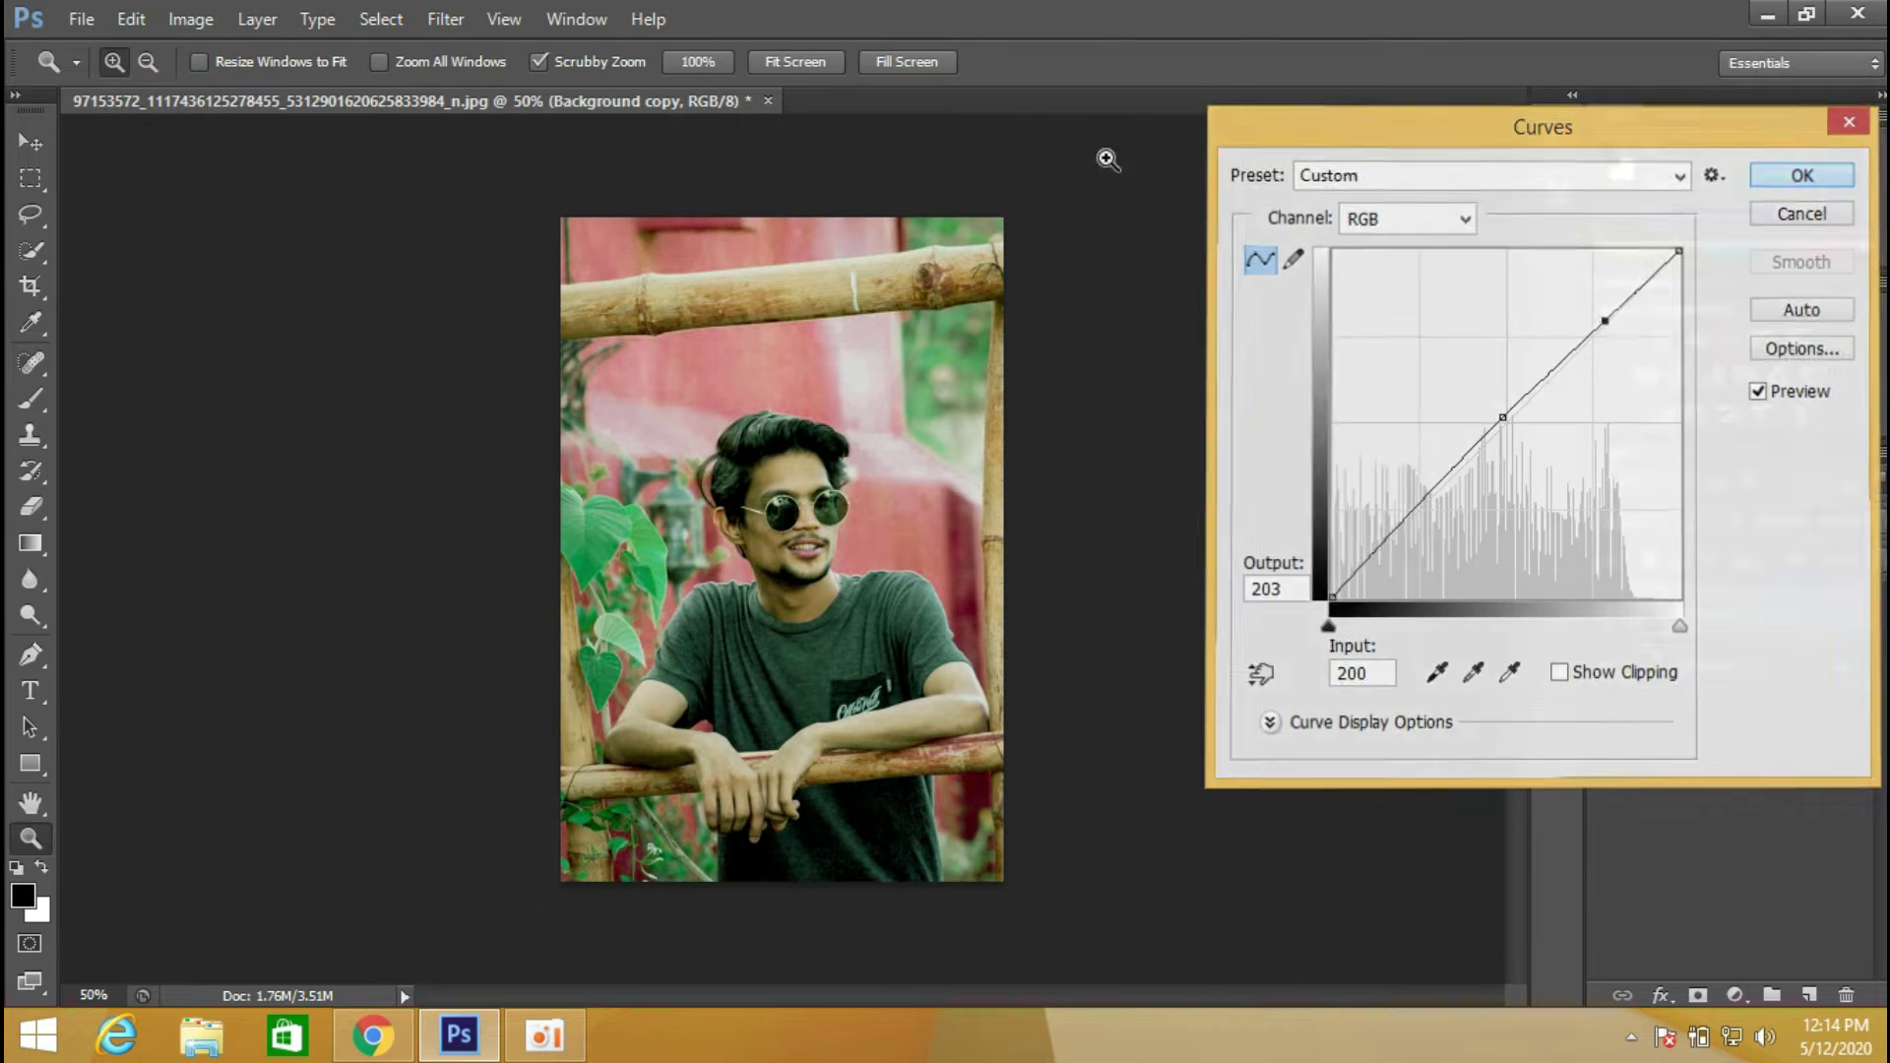
Apply a second Curves pass lifting the midtone point from 130 to 135.
left_click(187, 18)
mouse_move(233, 89)
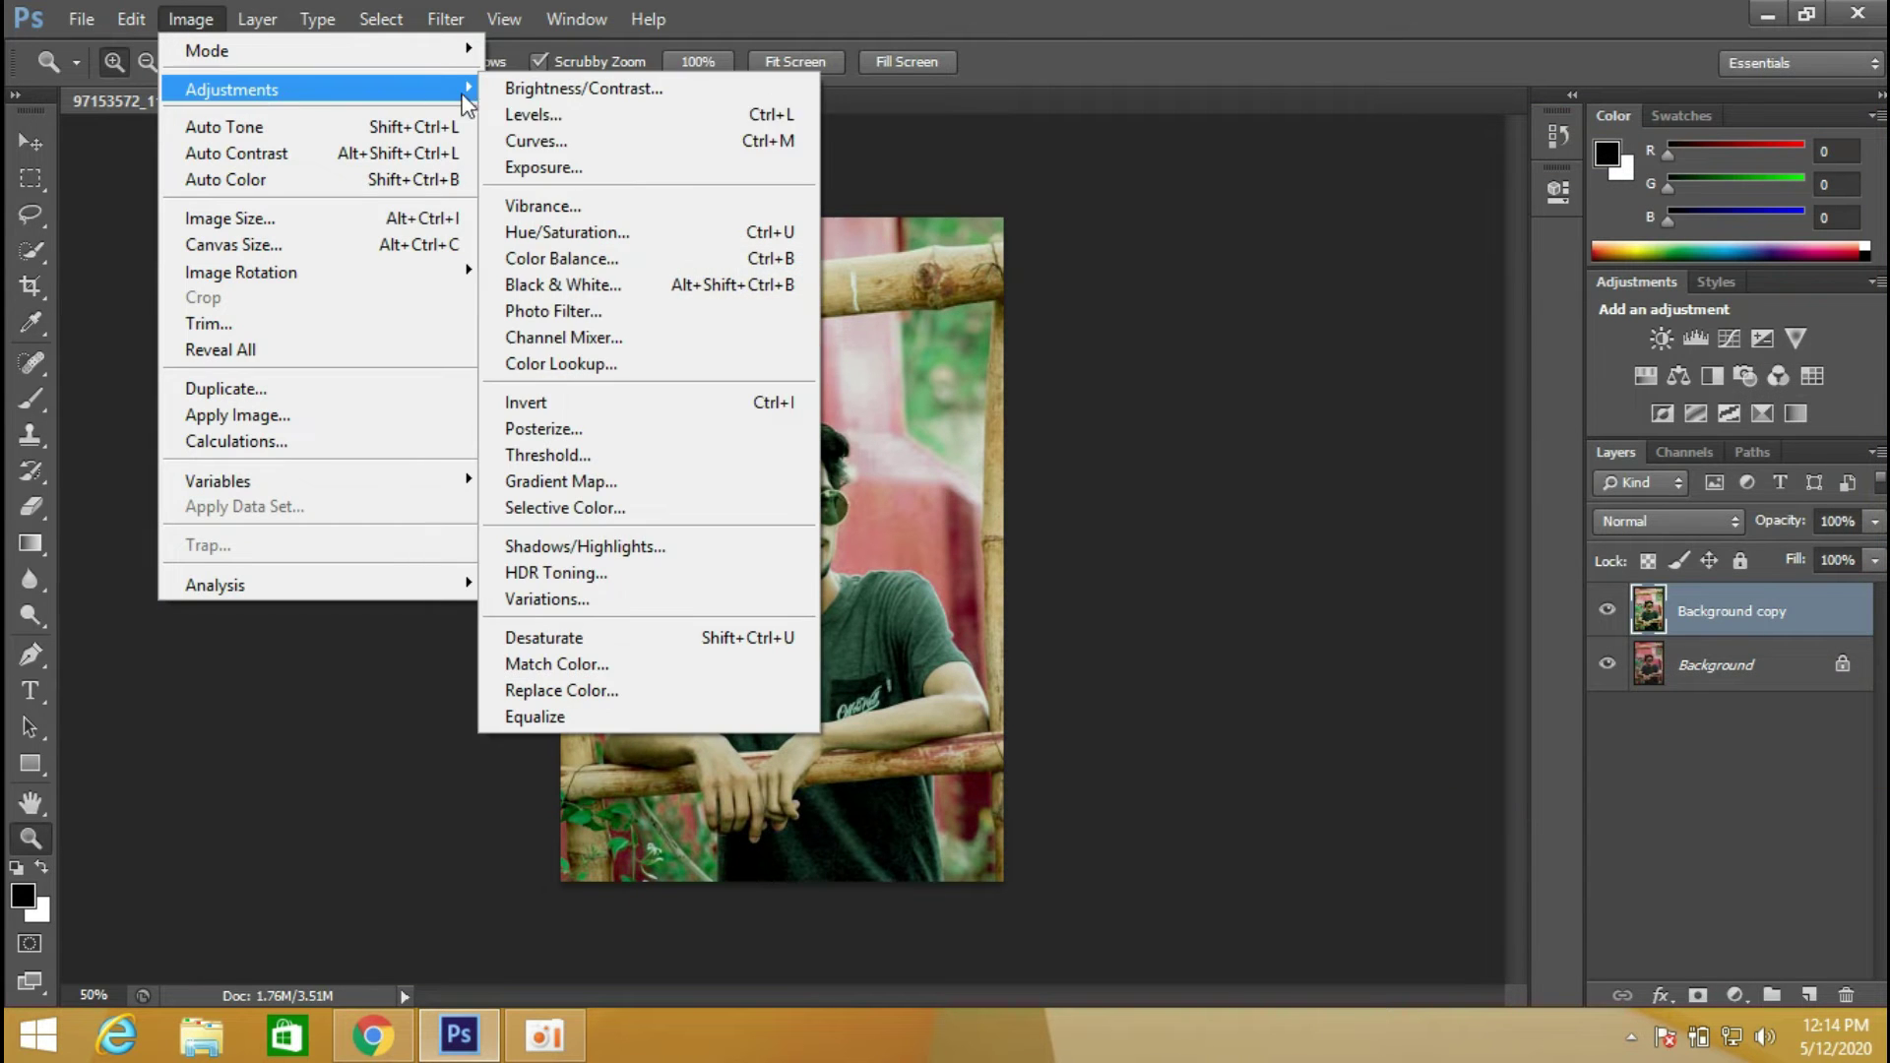
left_click(529, 137)
left_click_drag(1509, 418, 1511, 415)
key("ctrl+space")
key("Return")
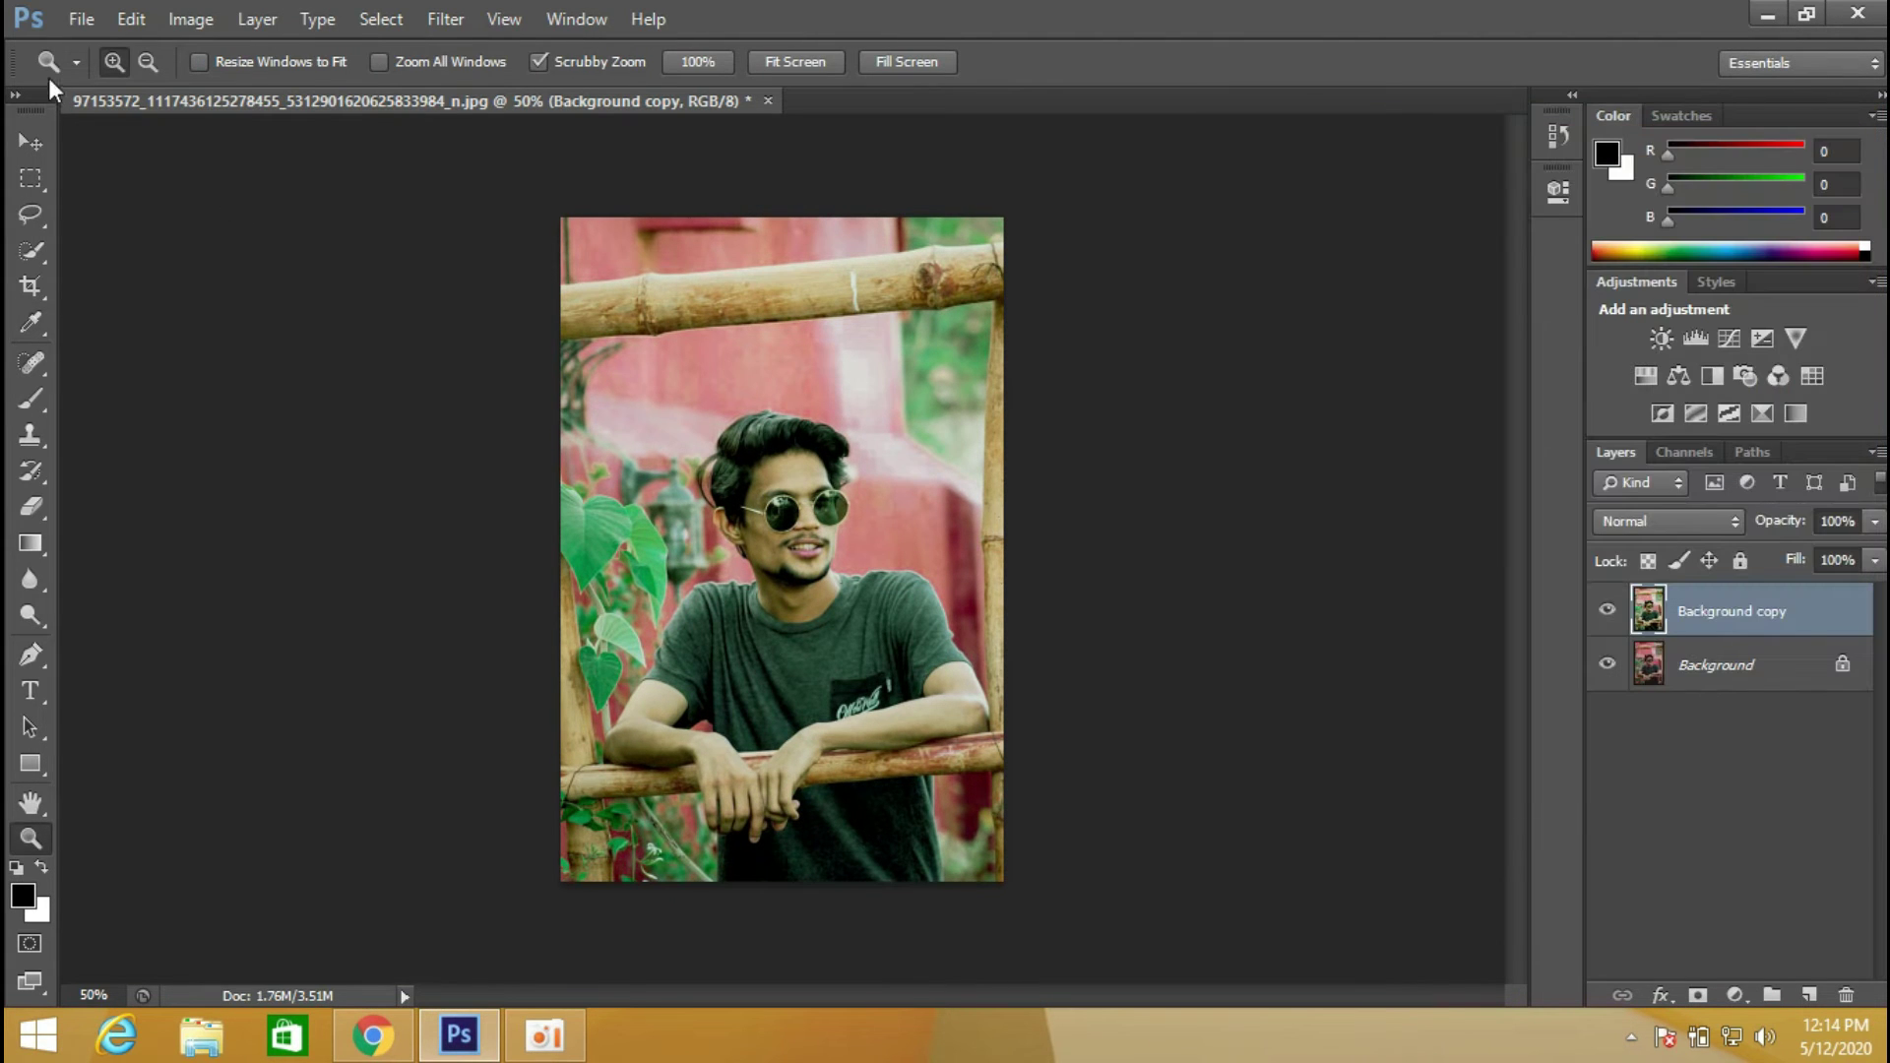
Apply a Green Photo Filter at about 10% density.
left_click(191, 19)
mouse_move(232, 88)
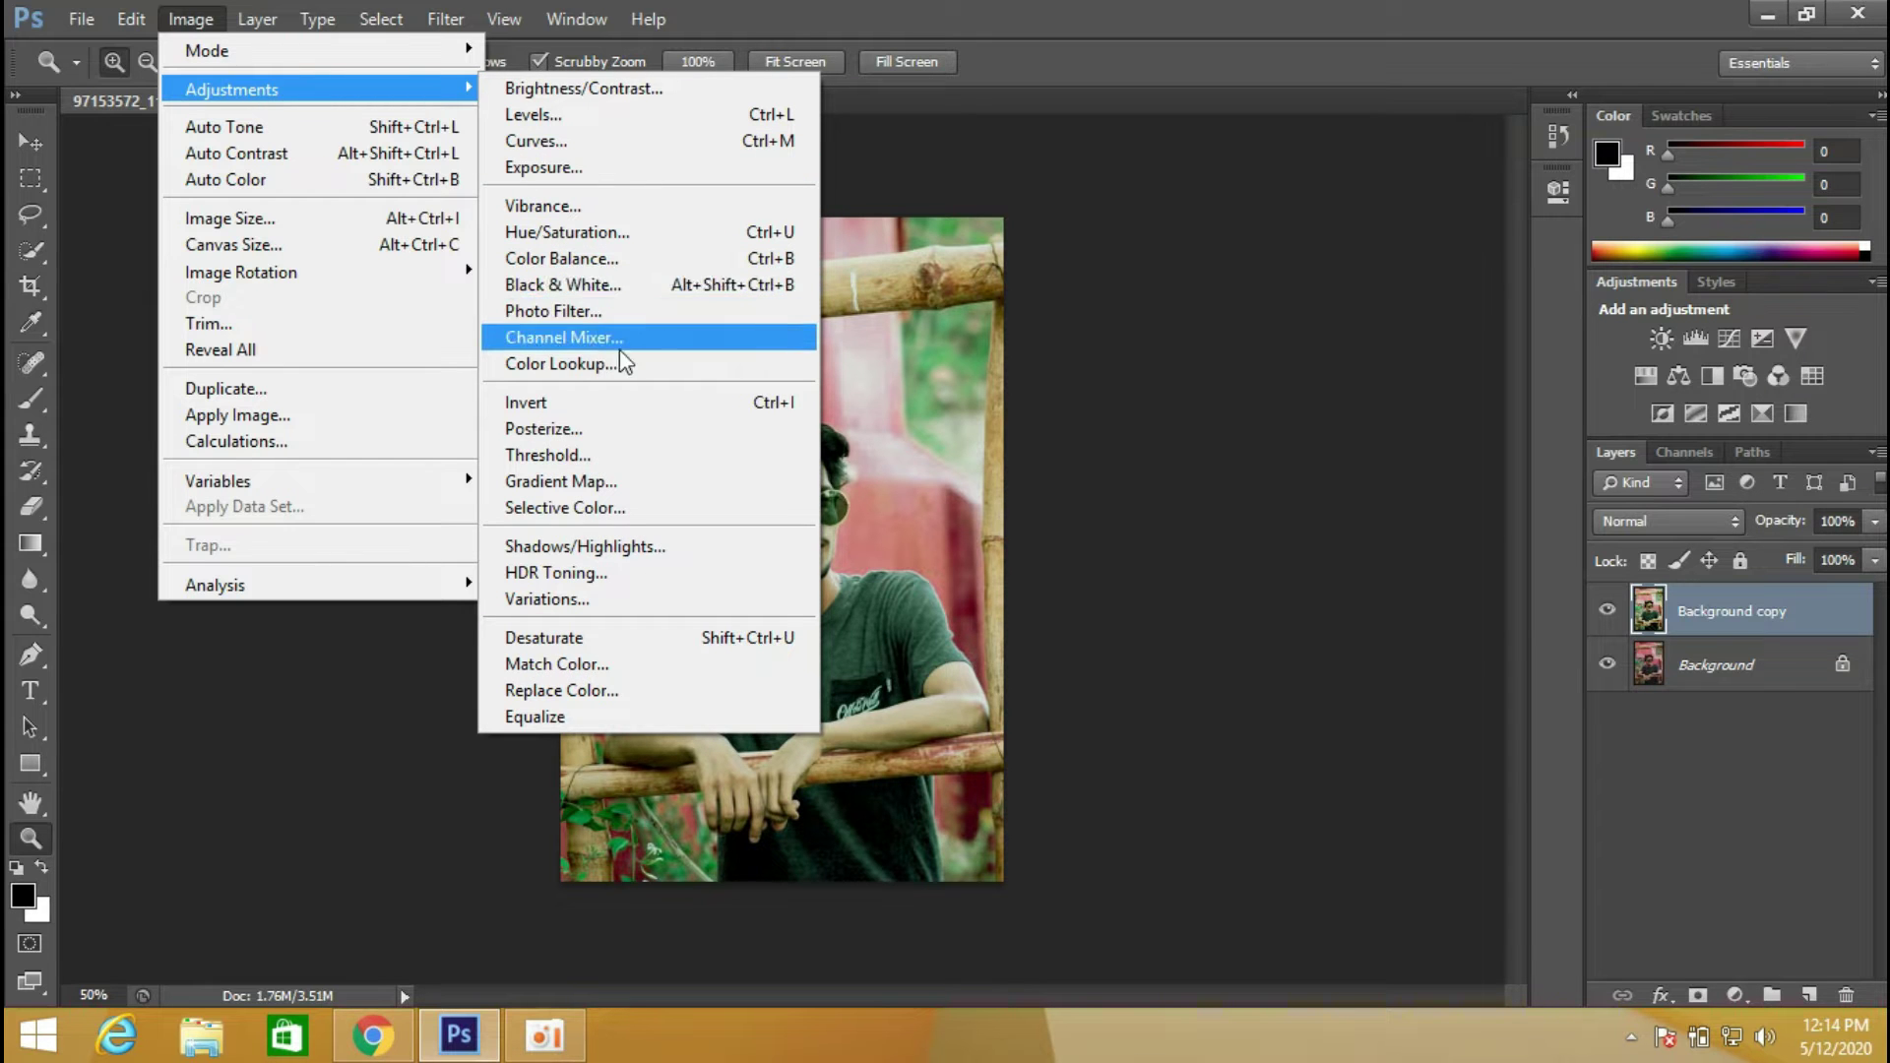
left_click(588, 311)
left_click_drag(1012, 247, 1521, 230)
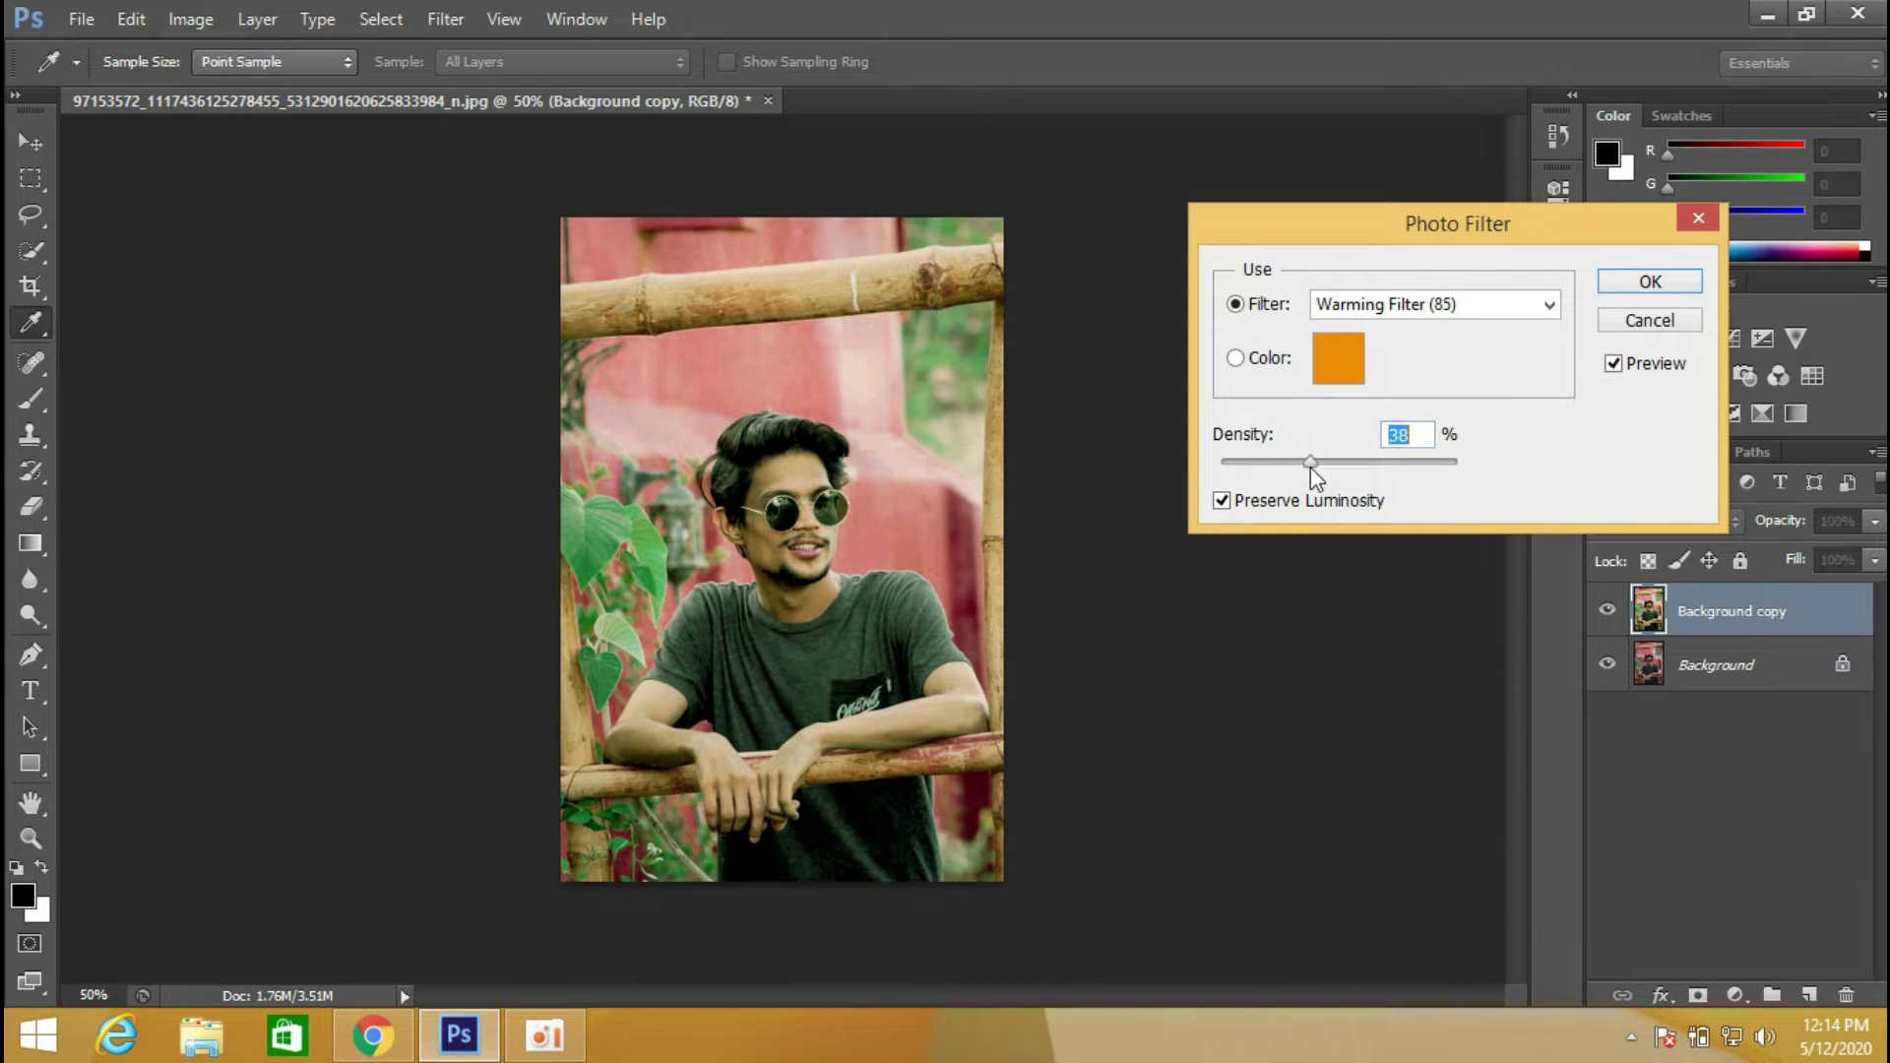
left_click(1431, 306)
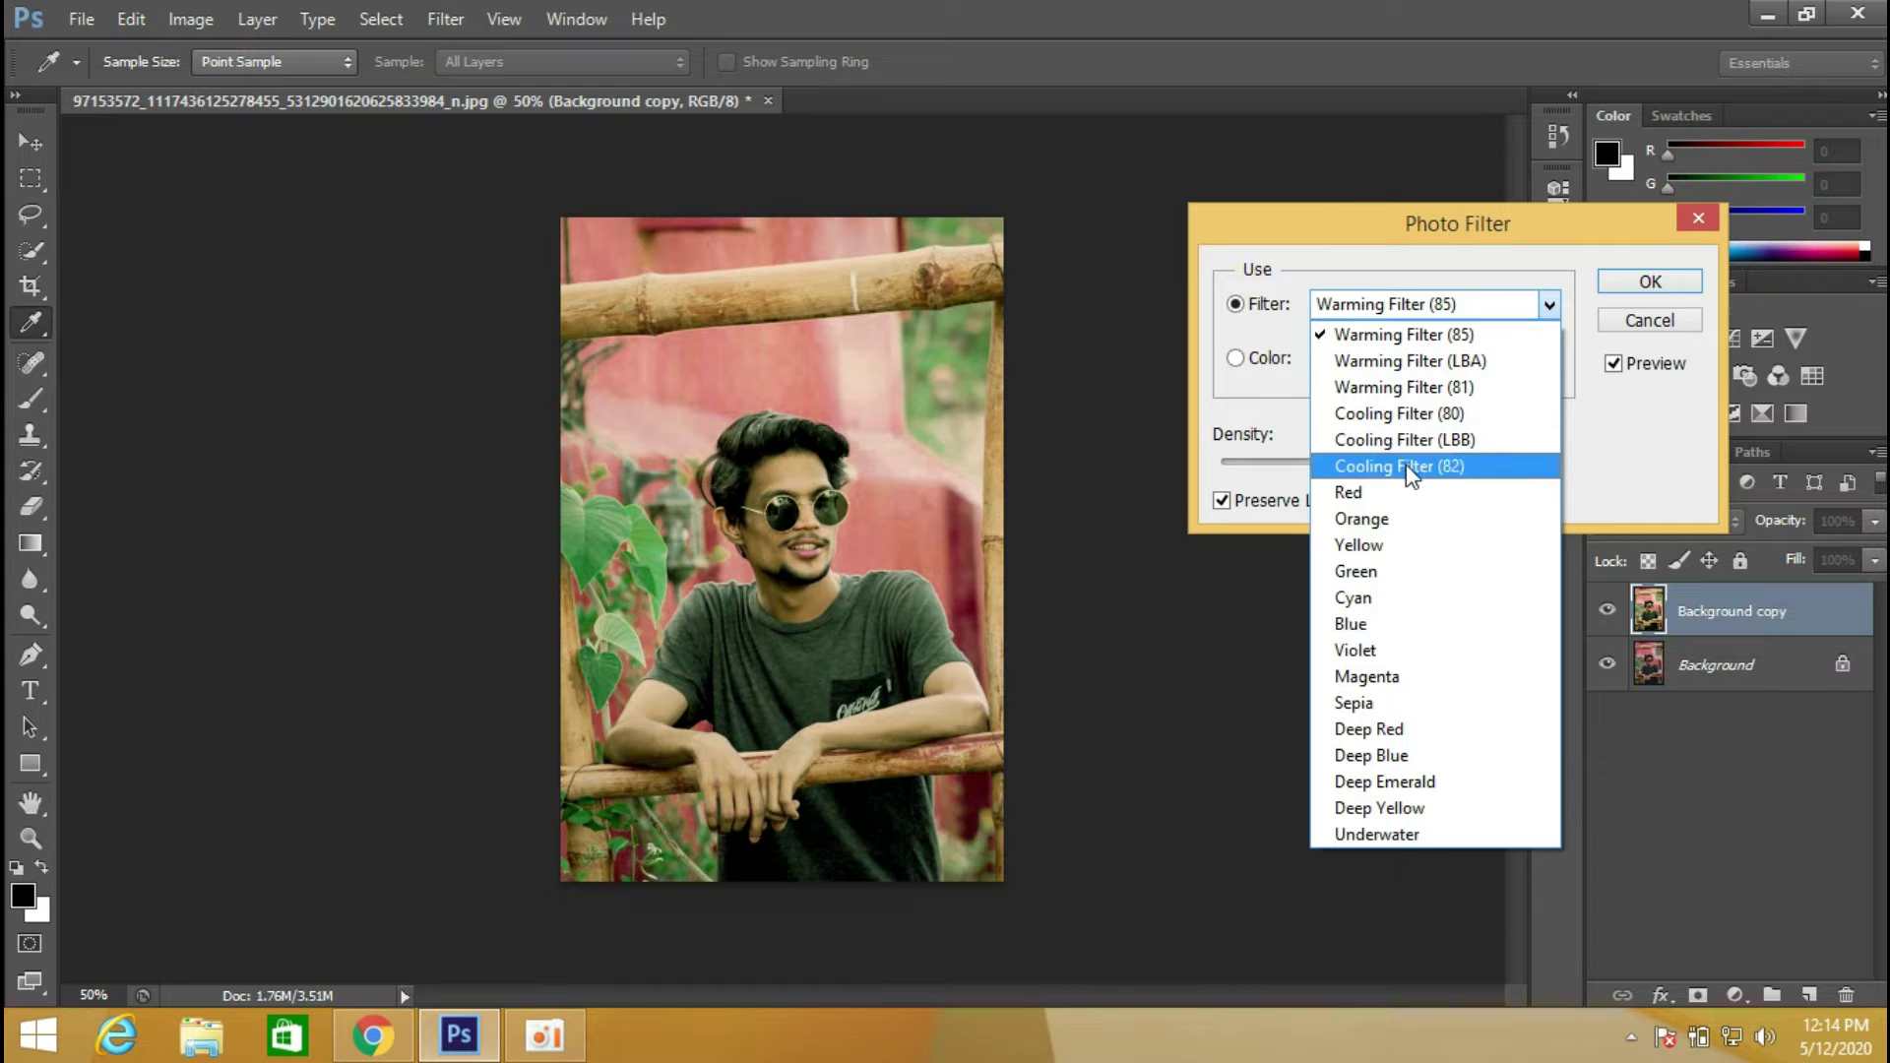
left_click(1396, 581)
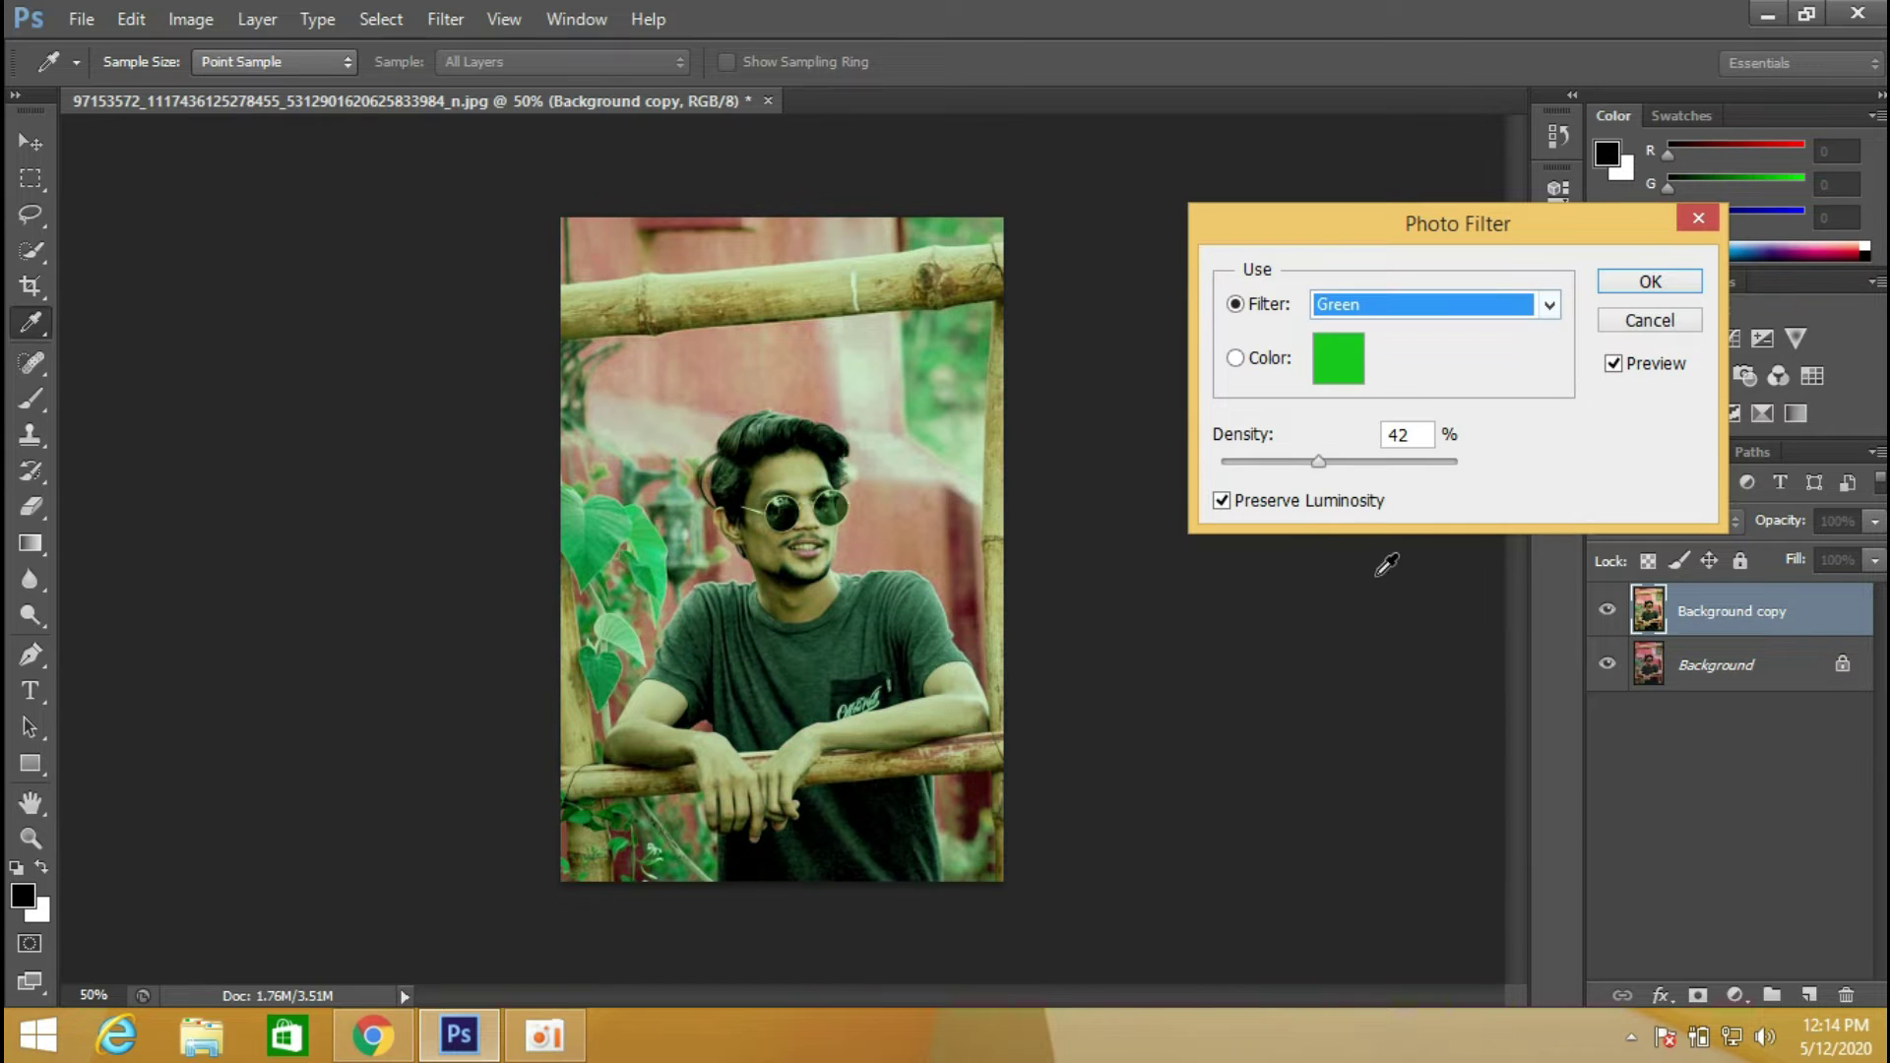
left_click(1319, 462)
left_click_drag(1297, 463, 1233, 475)
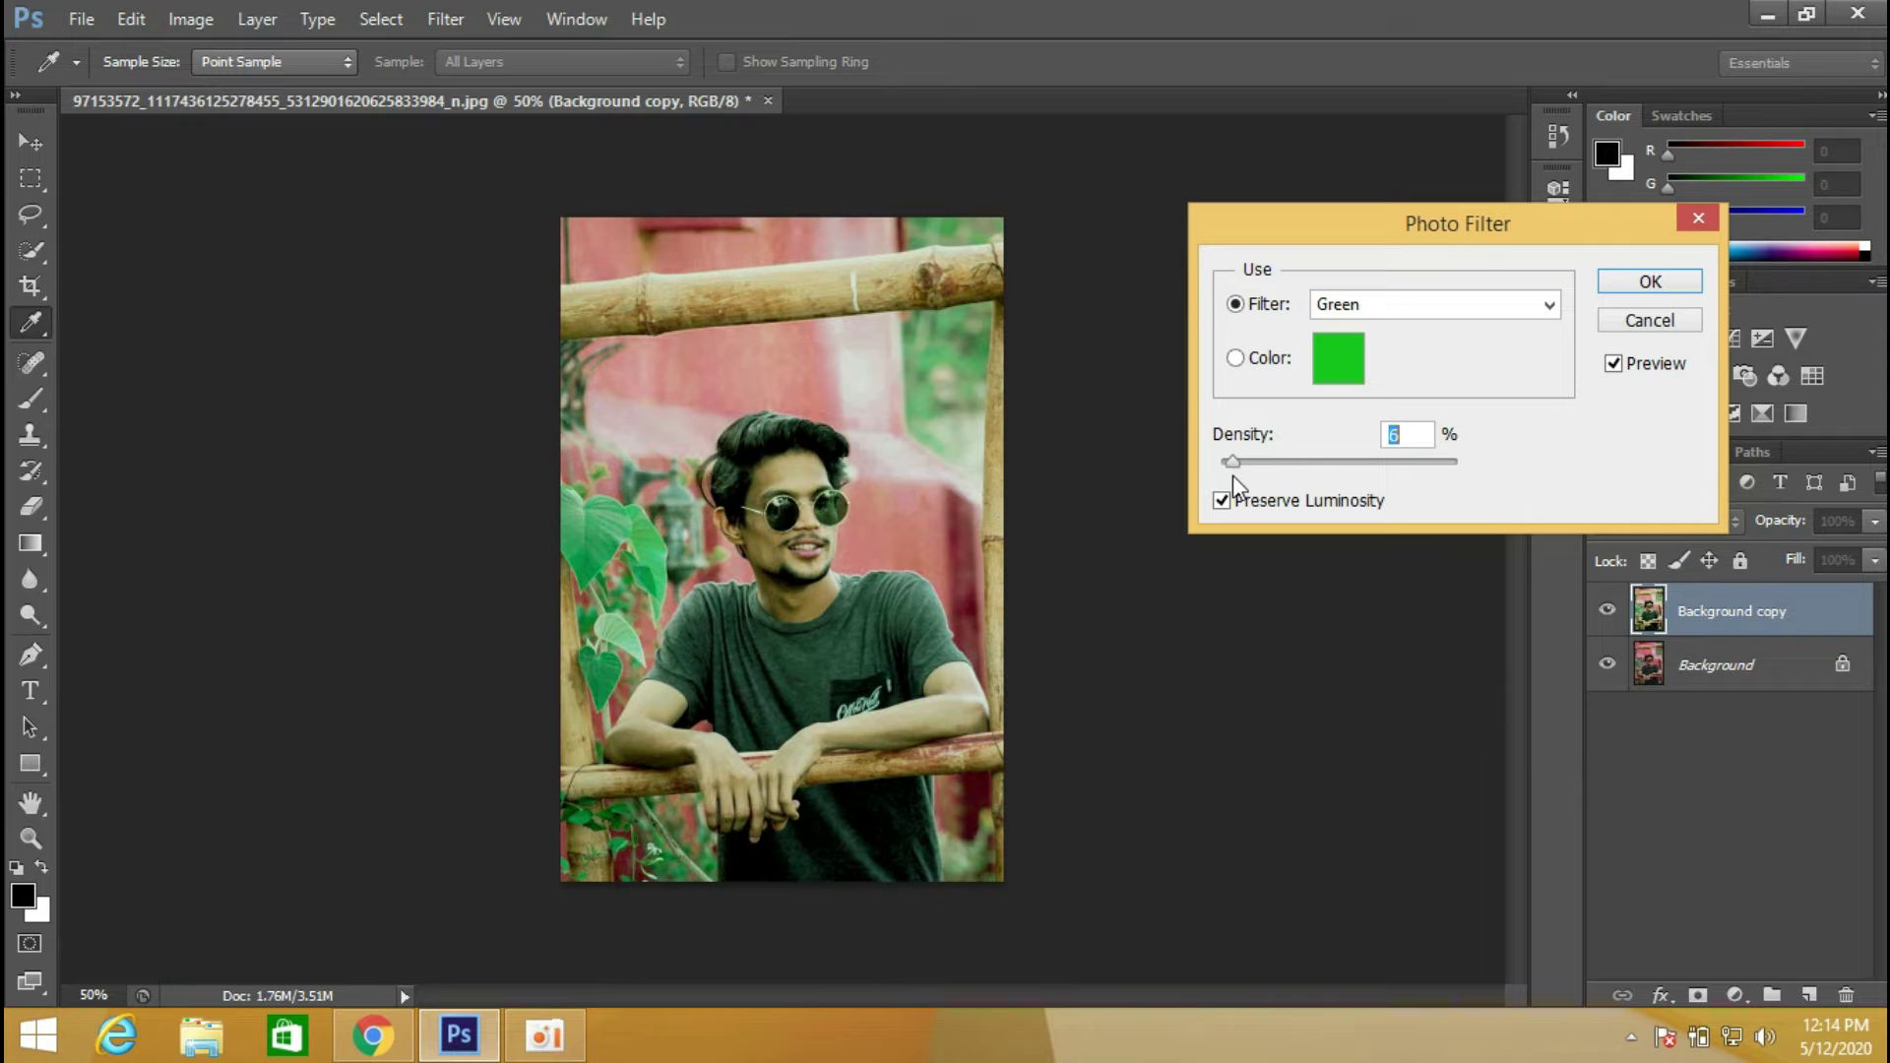
left_click(1651, 282)
key("z")
left_click(190, 19)
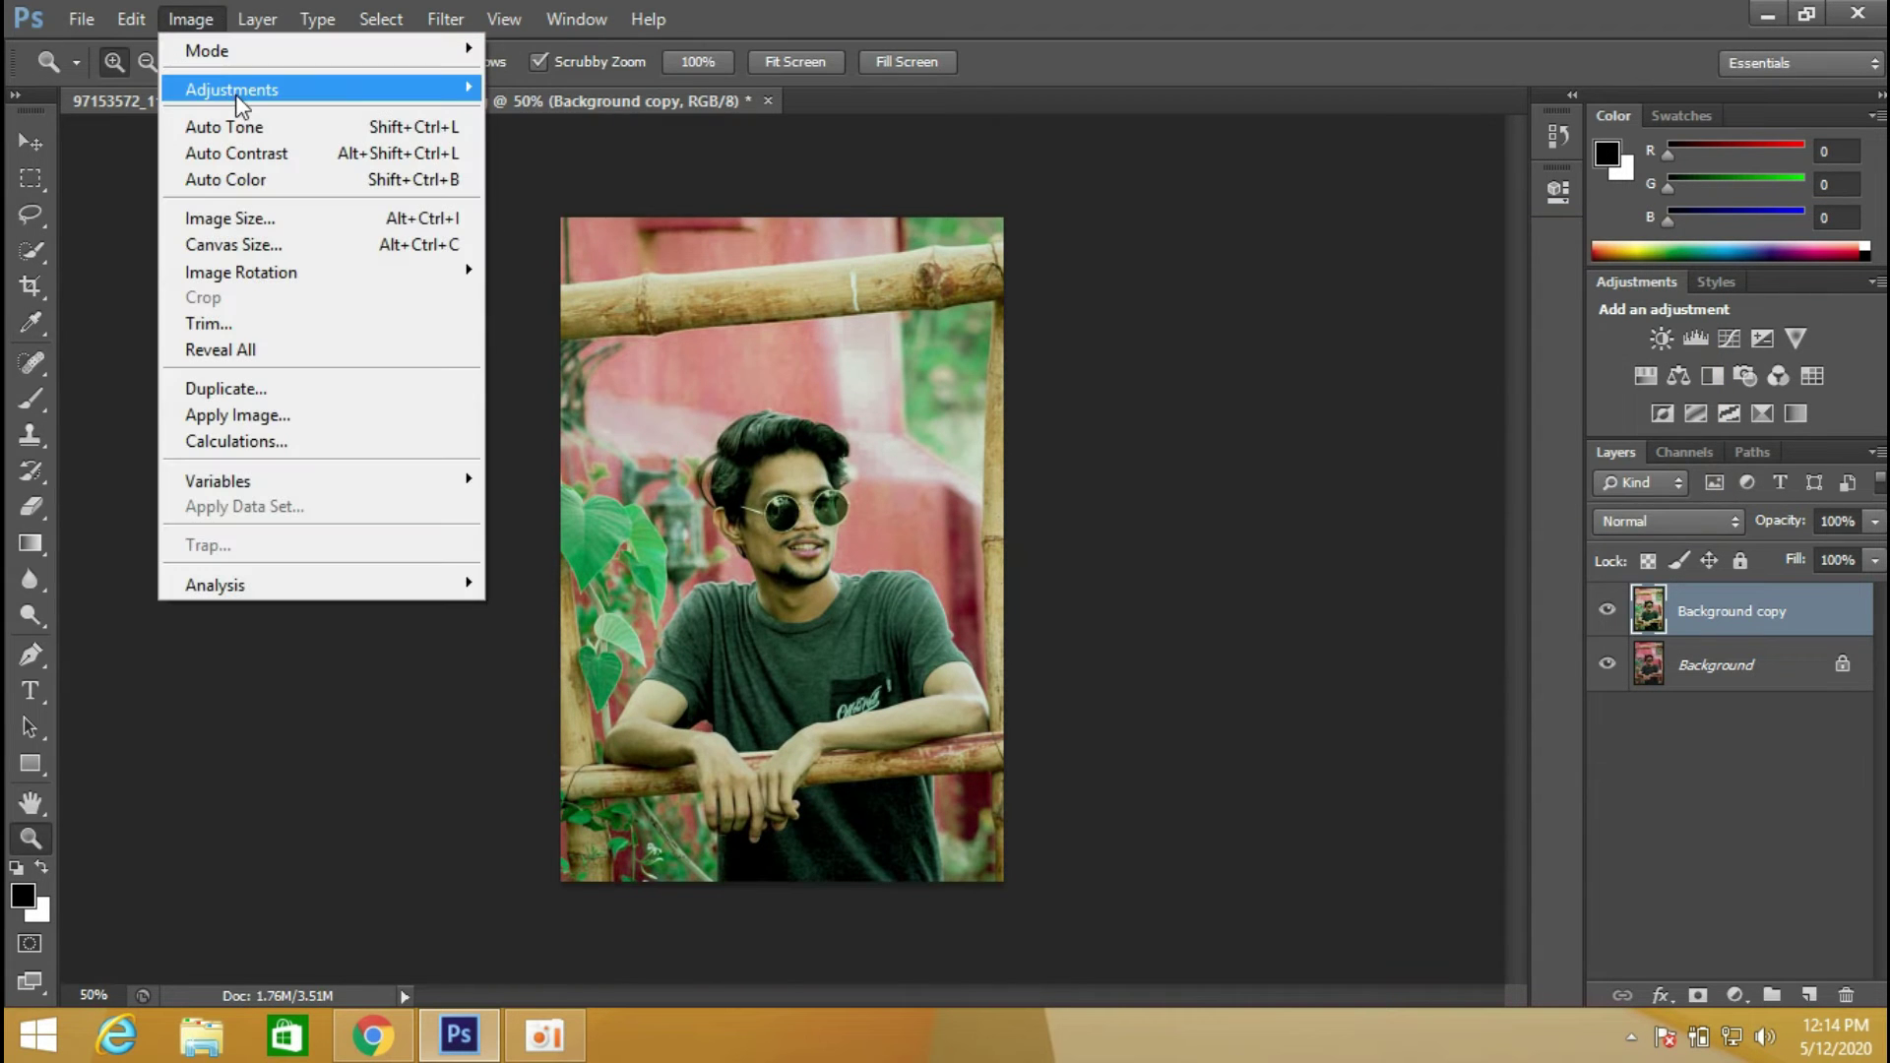
Zoom in on the forehead and set the Clone Stamp to 27% opacity and 23% flow.
key("Escape")
key("Escape")
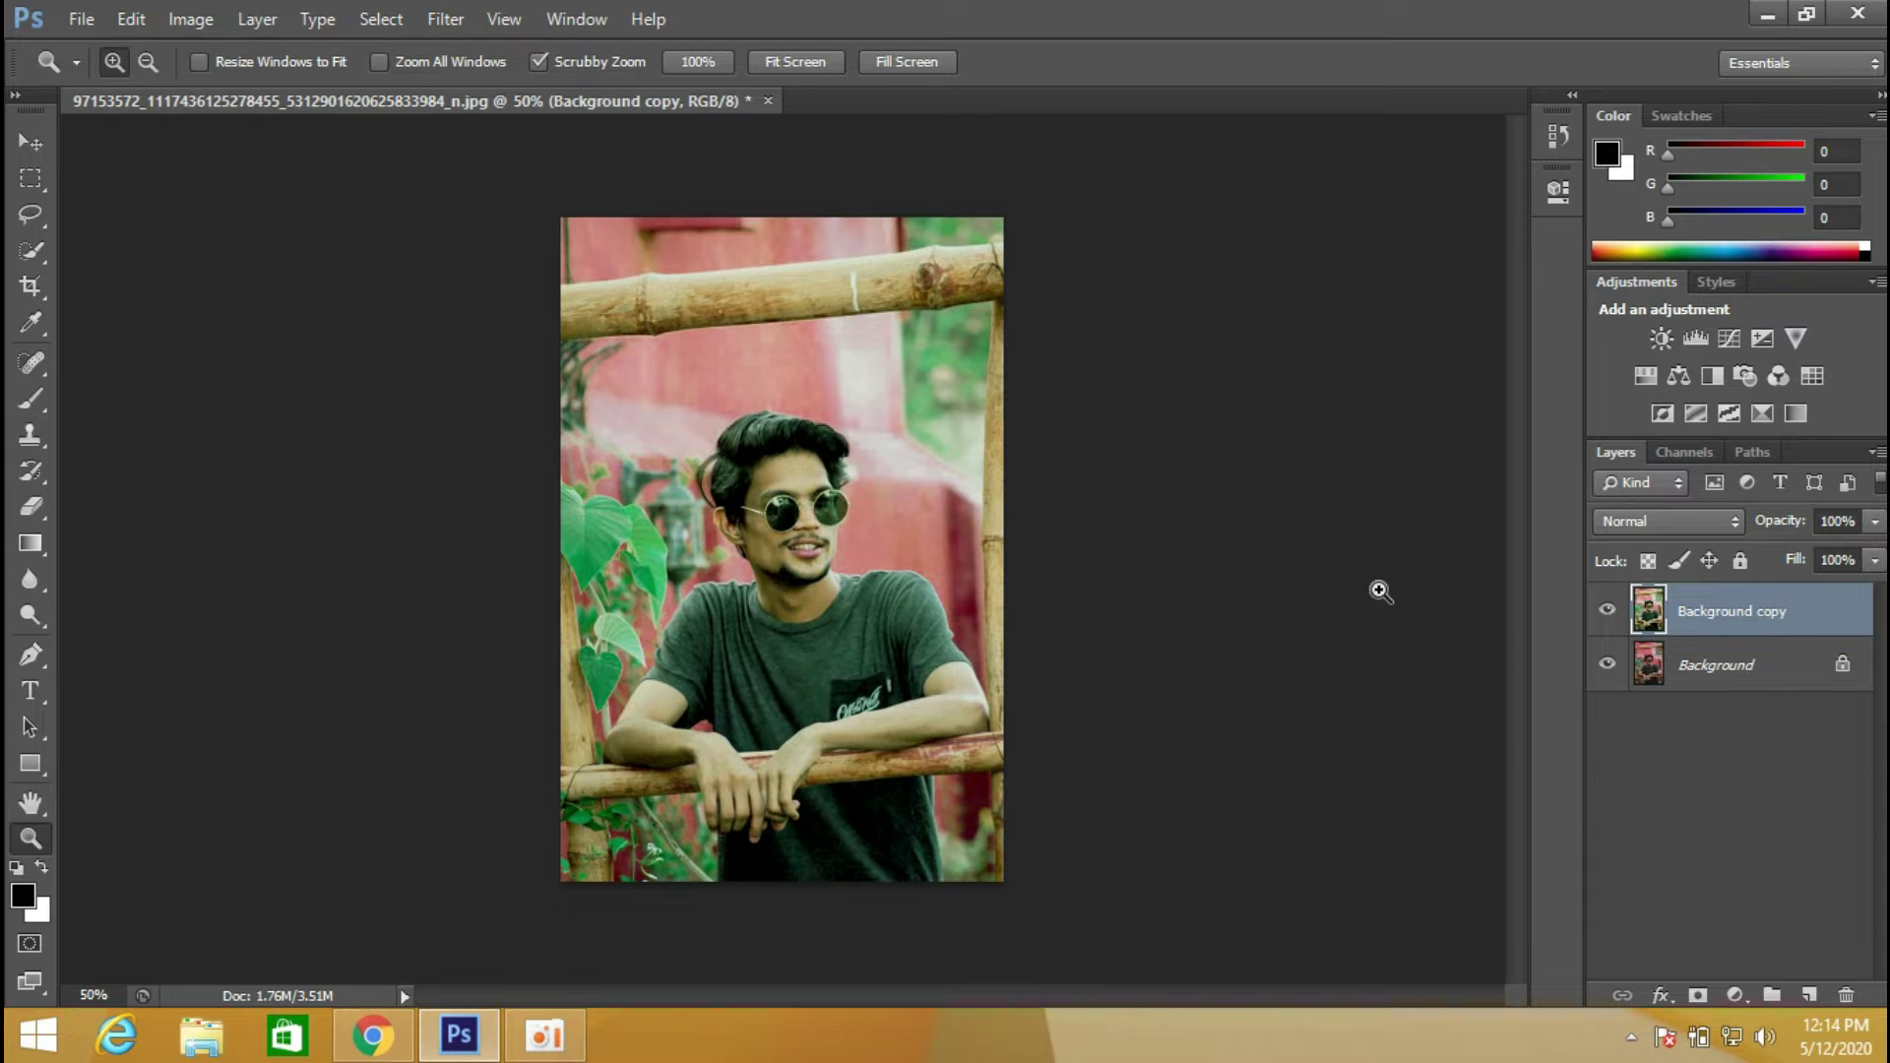
key("ctrl+plus")
key("ctrl+plus")
key("ctrl+plus")
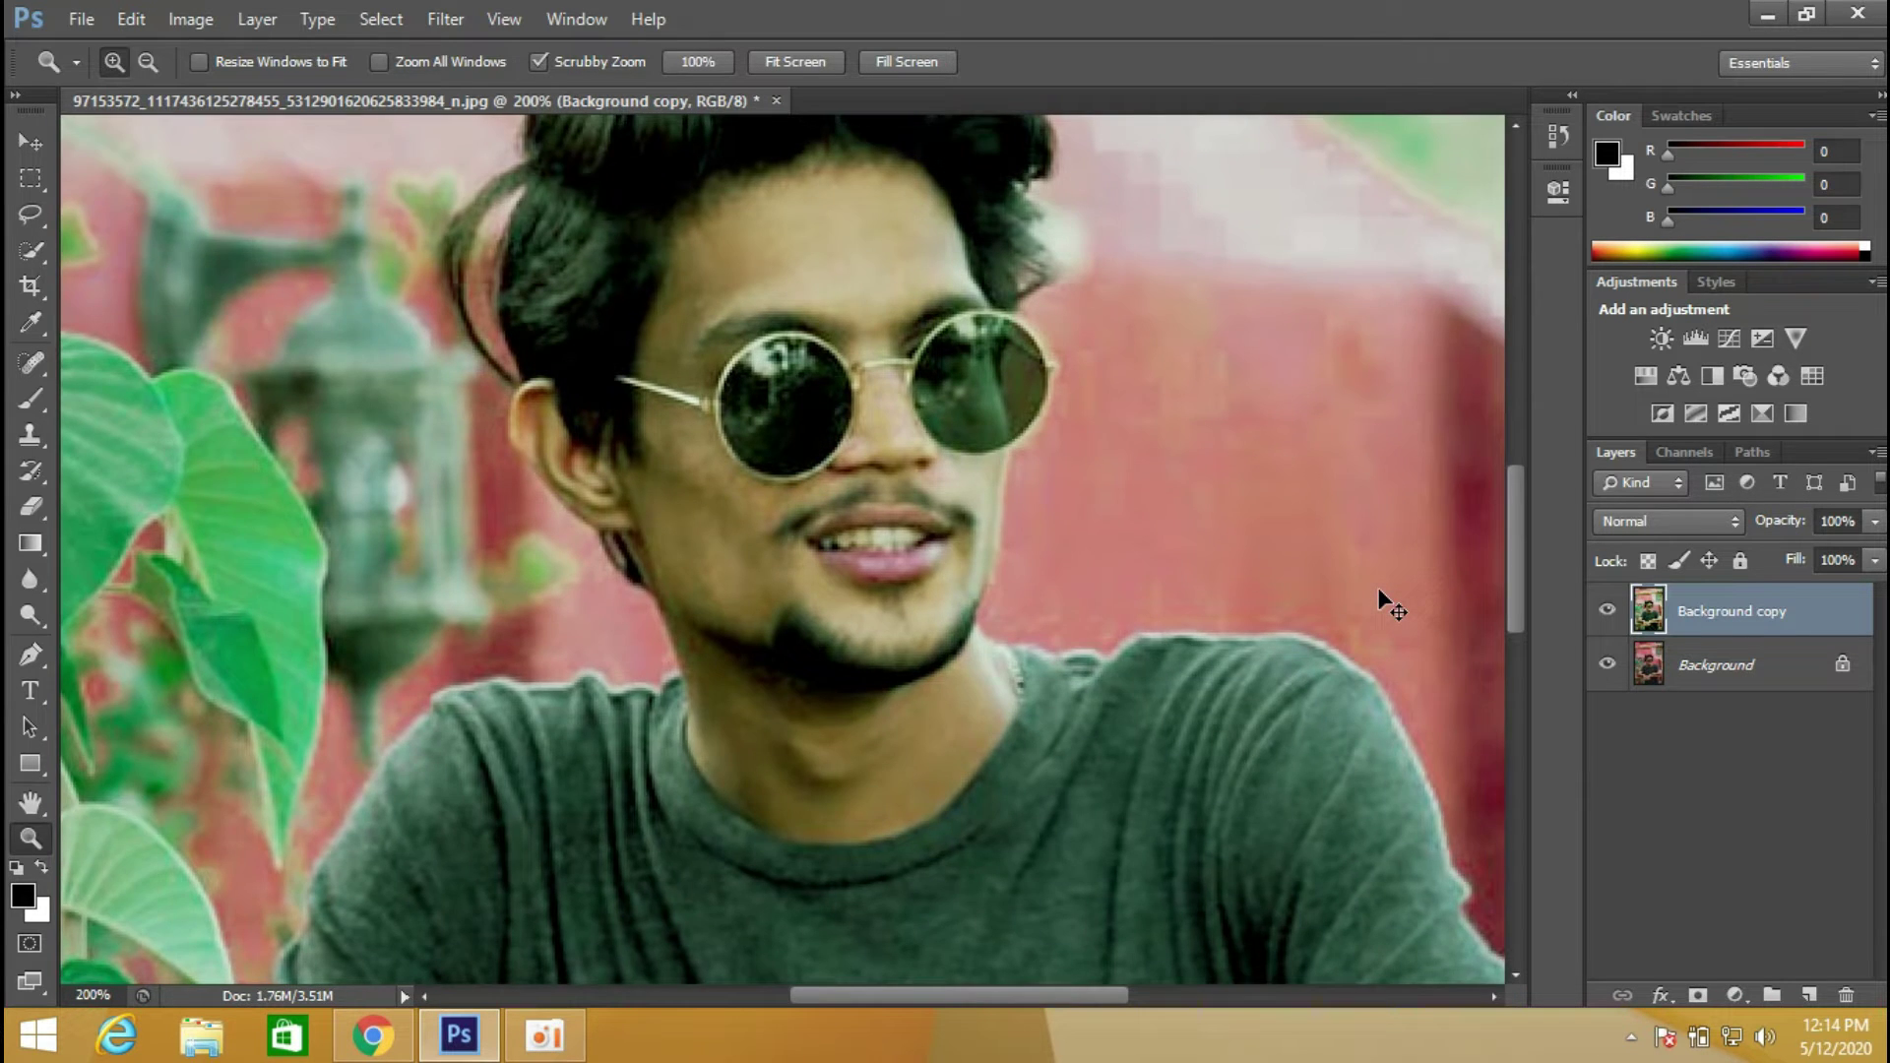
key("ctrl+plus")
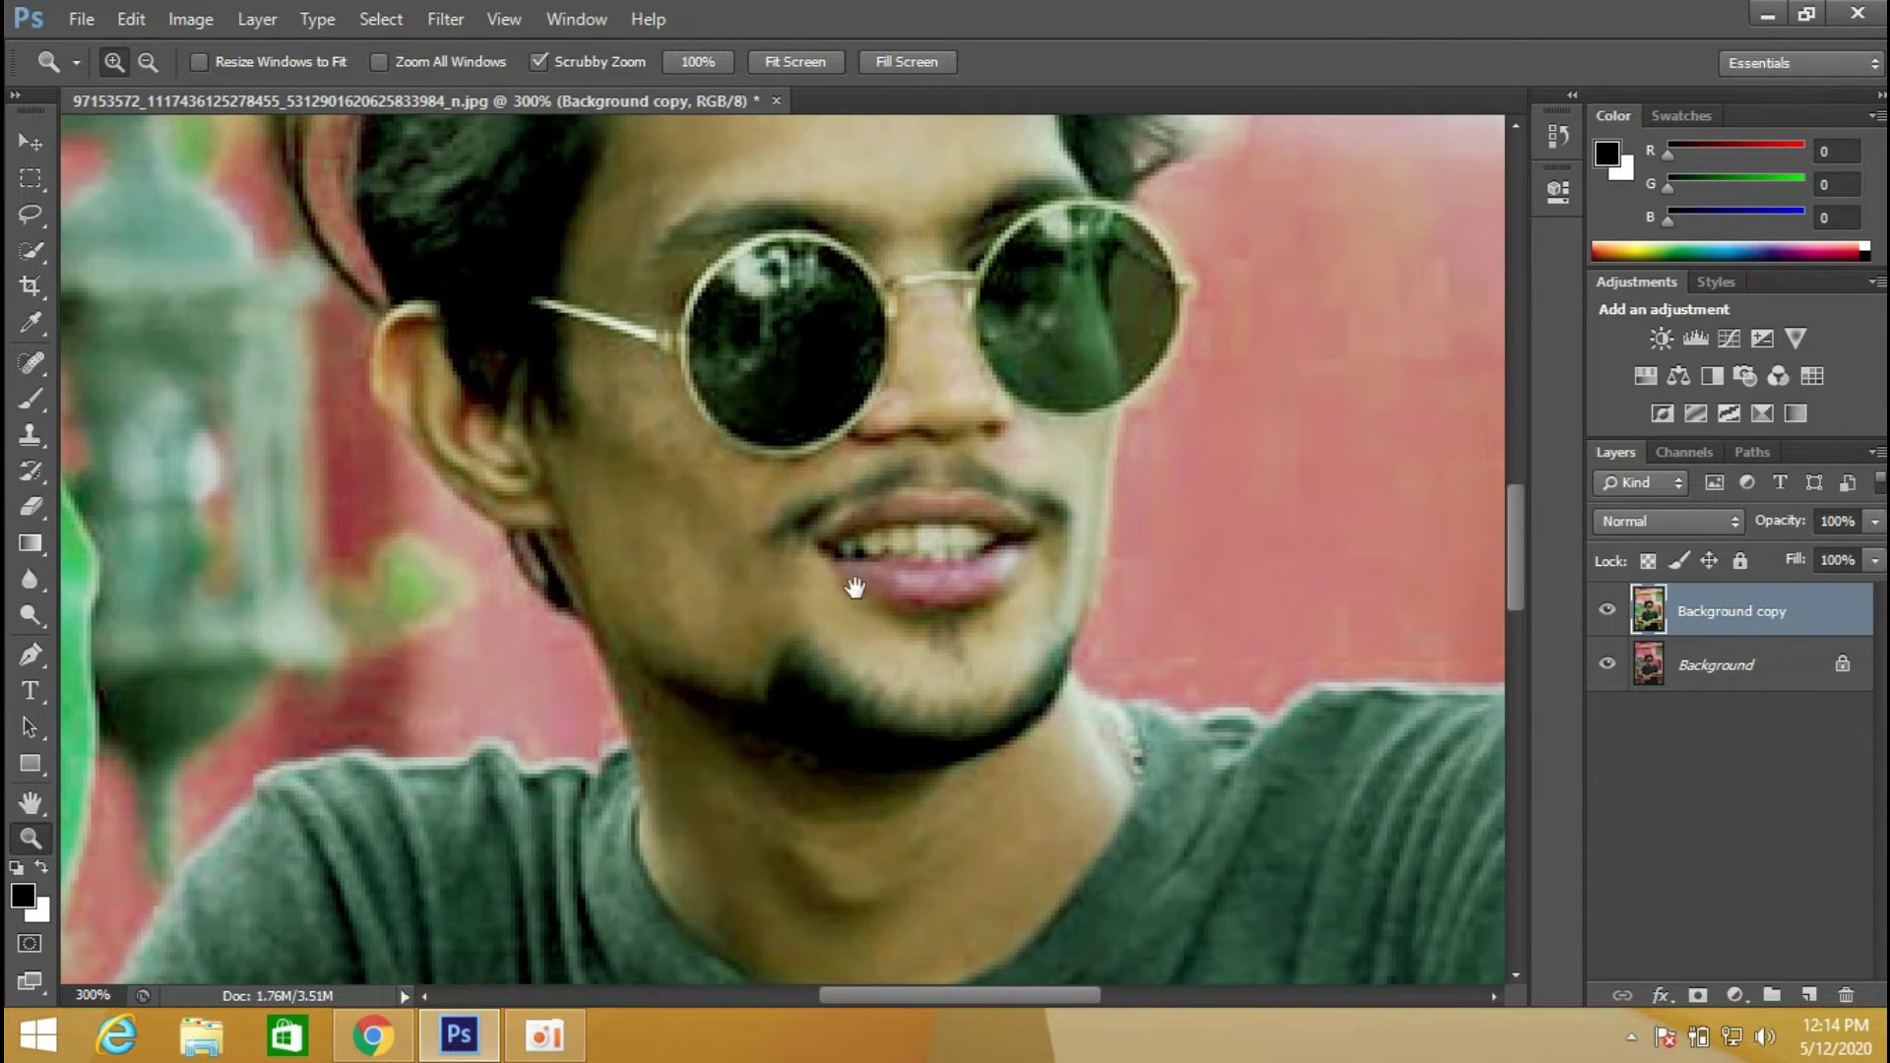
left_click_drag(855, 588, 857, 730)
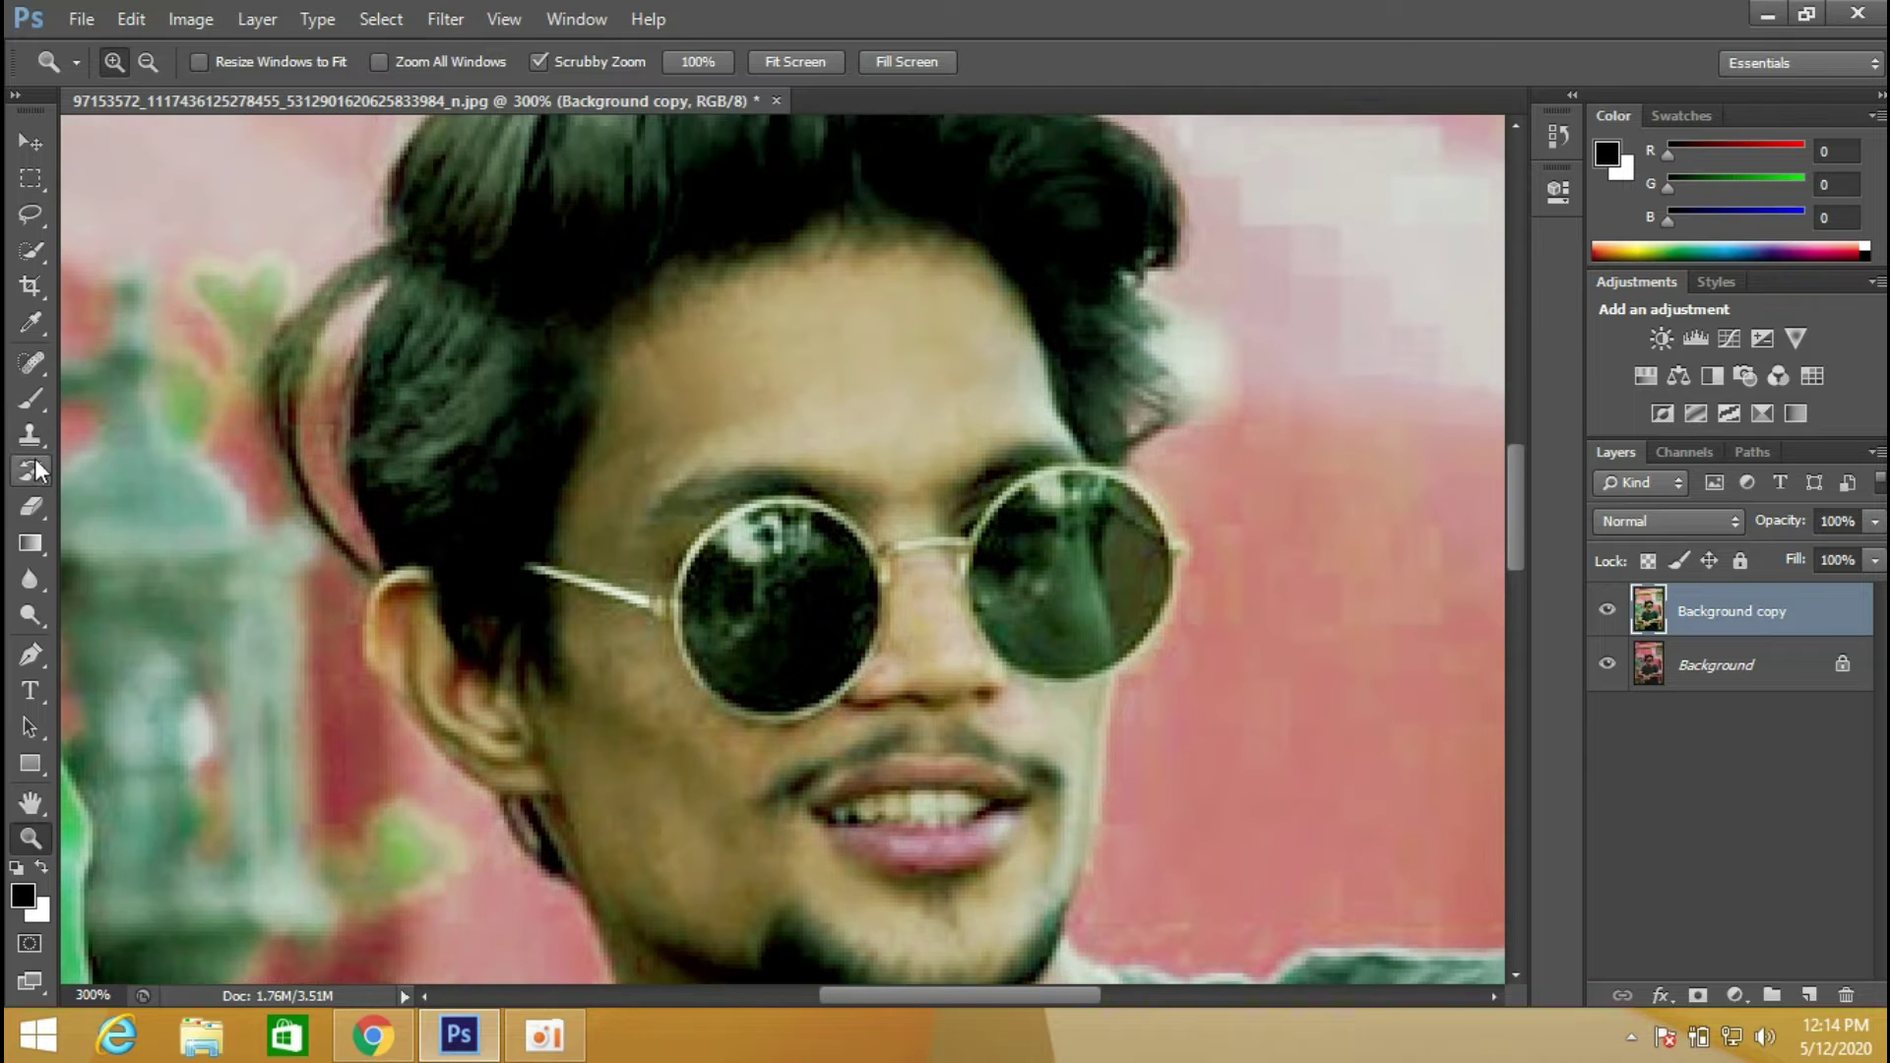
left_click(30, 434)
right_click(907, 367)
left_click_drag(995, 435, 973, 433)
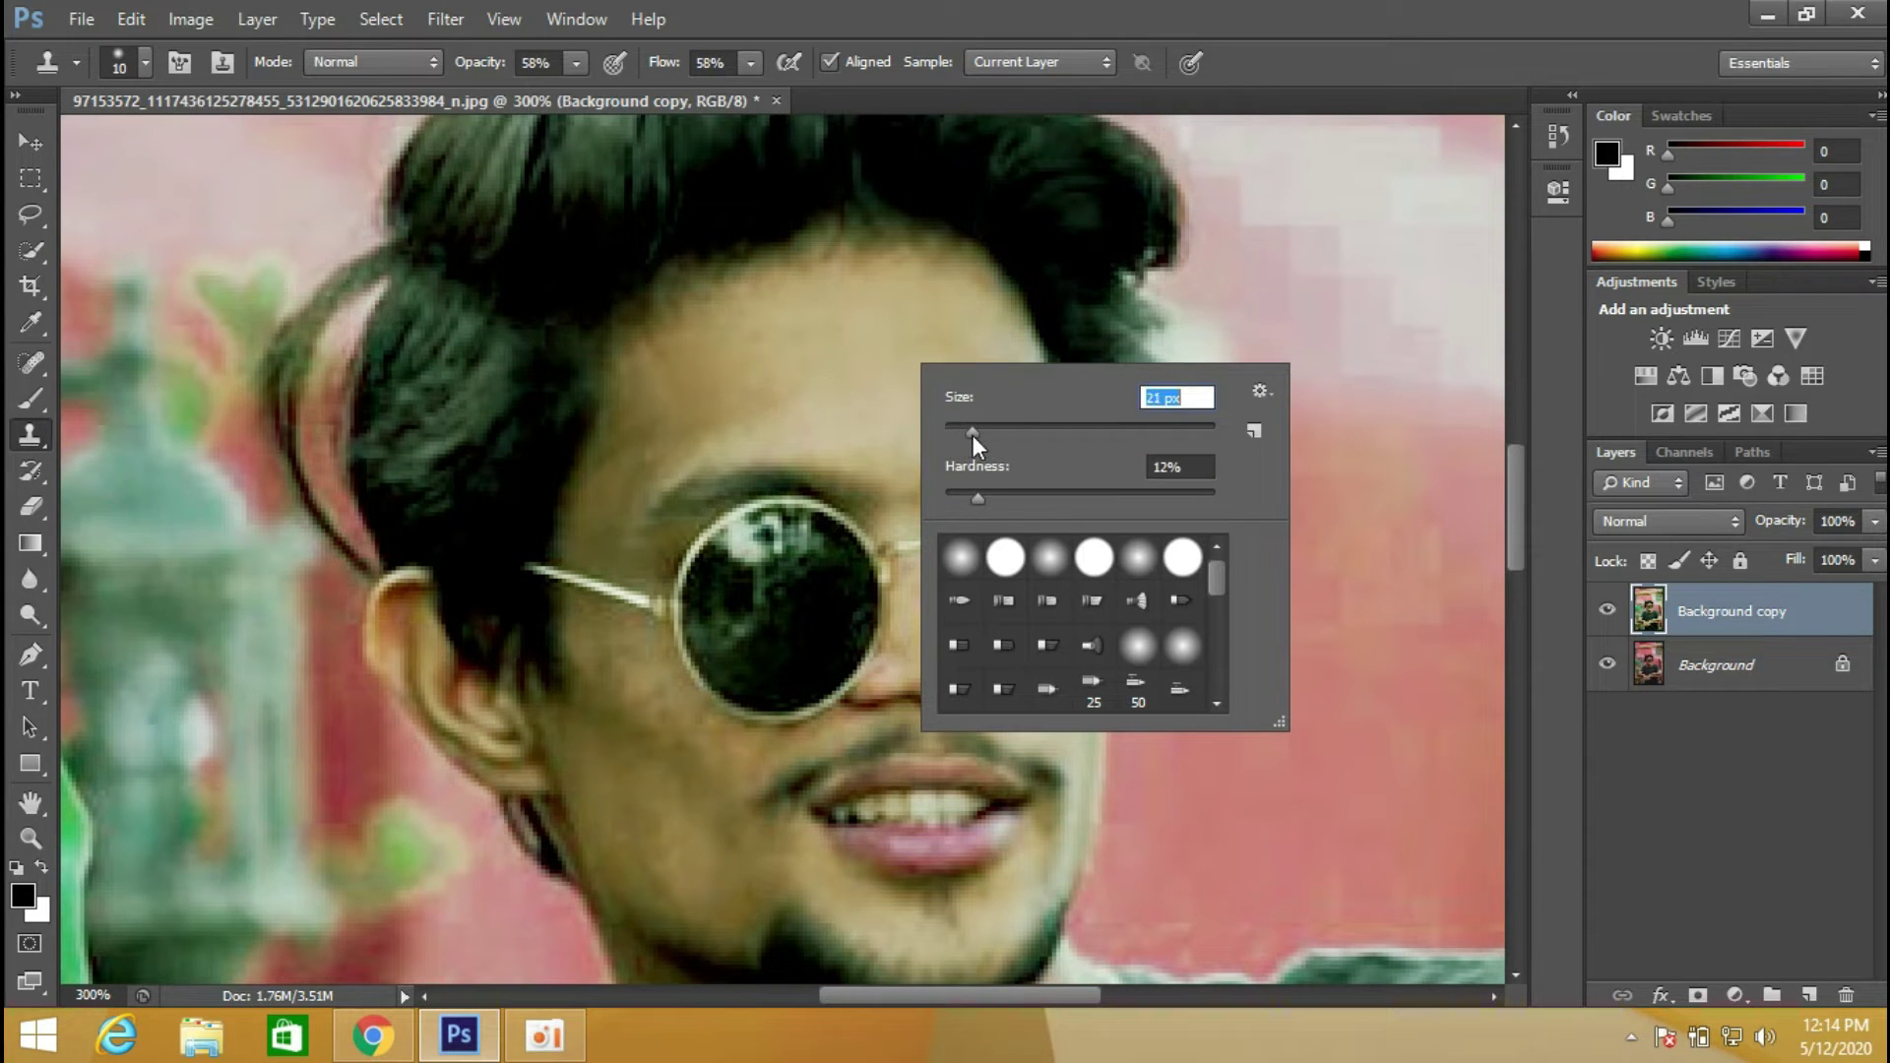
left_click(1378, 79)
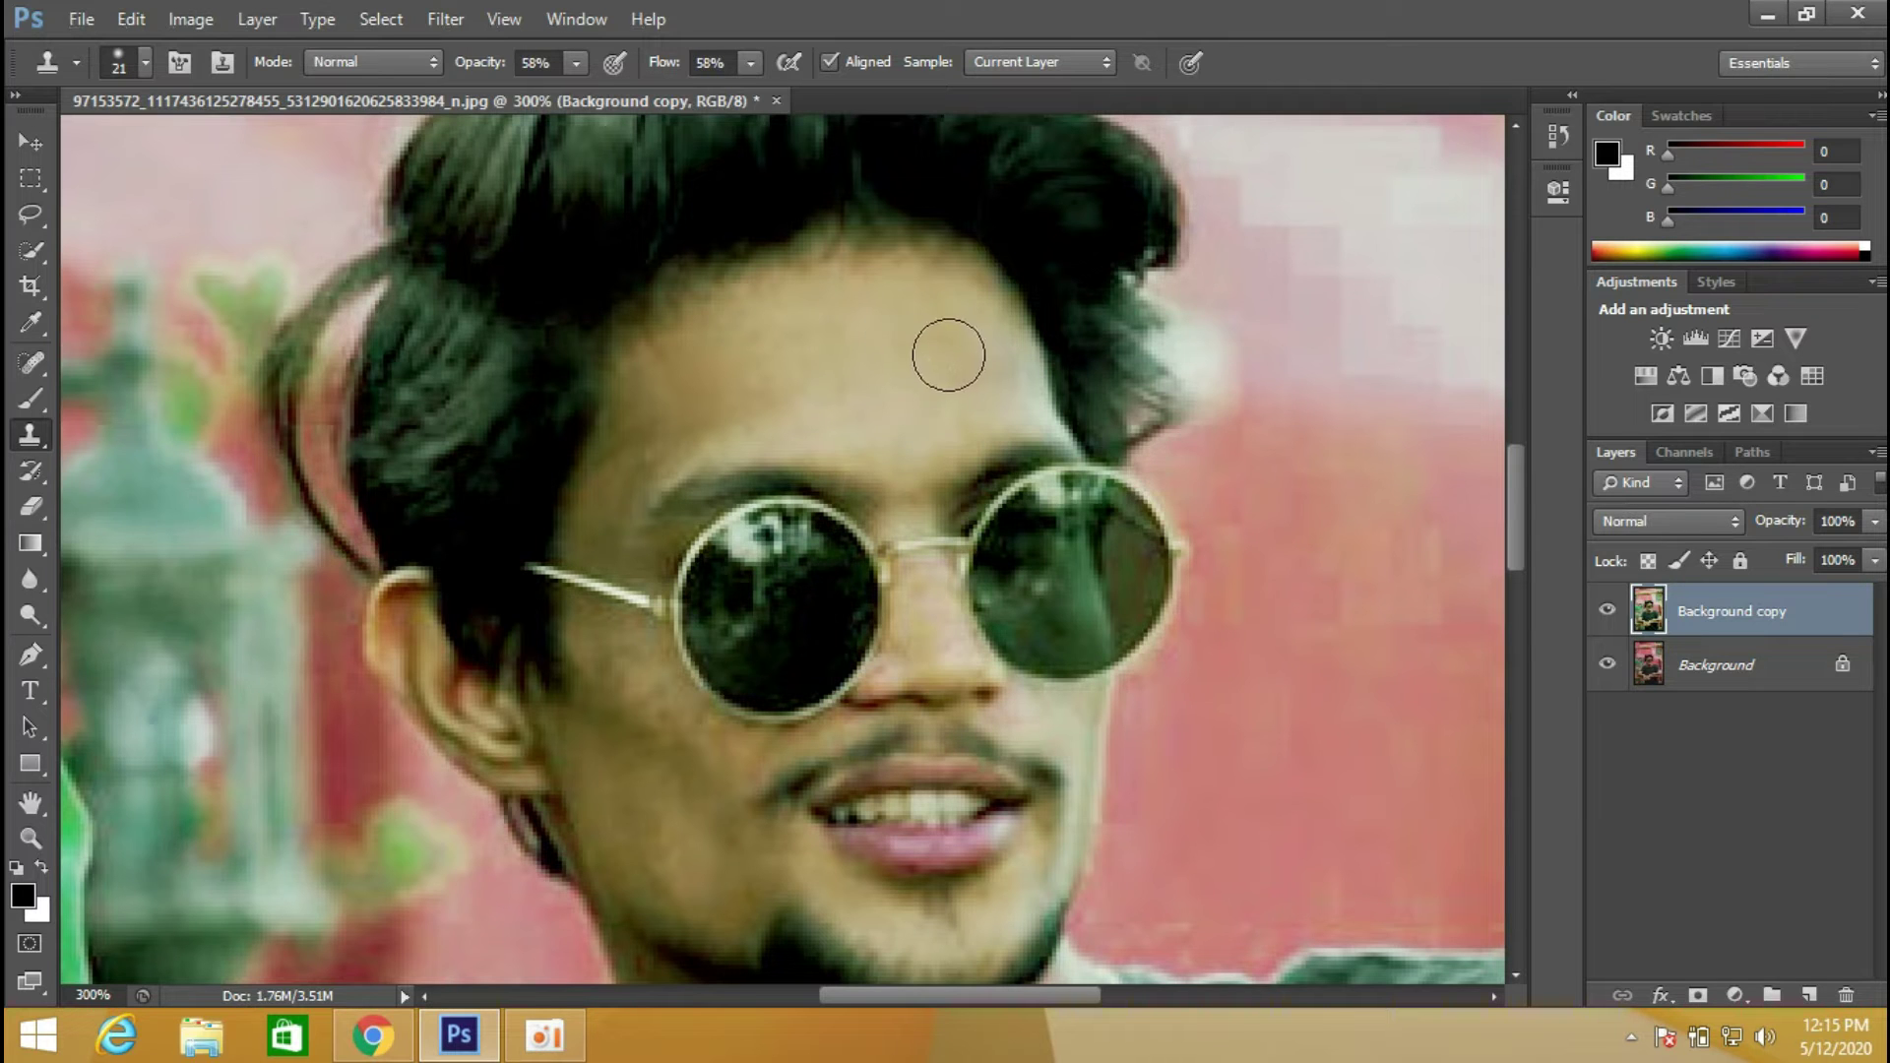
left_click(751, 63)
left_click(571, 65)
left_click_drag(578, 93, 532, 97)
Smooth the forehead by cloning repeatedly sampled clean skin across it.
left_click_drag(771, 379, 729, 399)
left_click_drag(789, 334, 653, 374)
left_click(921, 336, "alt")
left_click_drag(777, 321, 684, 351)
left_click(882, 346, "alt")
left_click_drag(805, 376, 689, 412)
left_click(913, 350, "alt")
left_click(912, 356, "alt")
left_click(911, 331, "alt")
left_click_drag(811, 382, 611, 462)
Clone smooth skin over the left temple, cheek and chin.
left_click(866, 338, "alt")
left_click(814, 351, "alt")
mouse_move(654, 400)
left_mouse_down()
mouse_move(656, 472)
mouse_move(669, 446)
mouse_move(653, 471)
left_mouse_up()
left_click(862, 356, "alt")
left_click(879, 330, "alt")
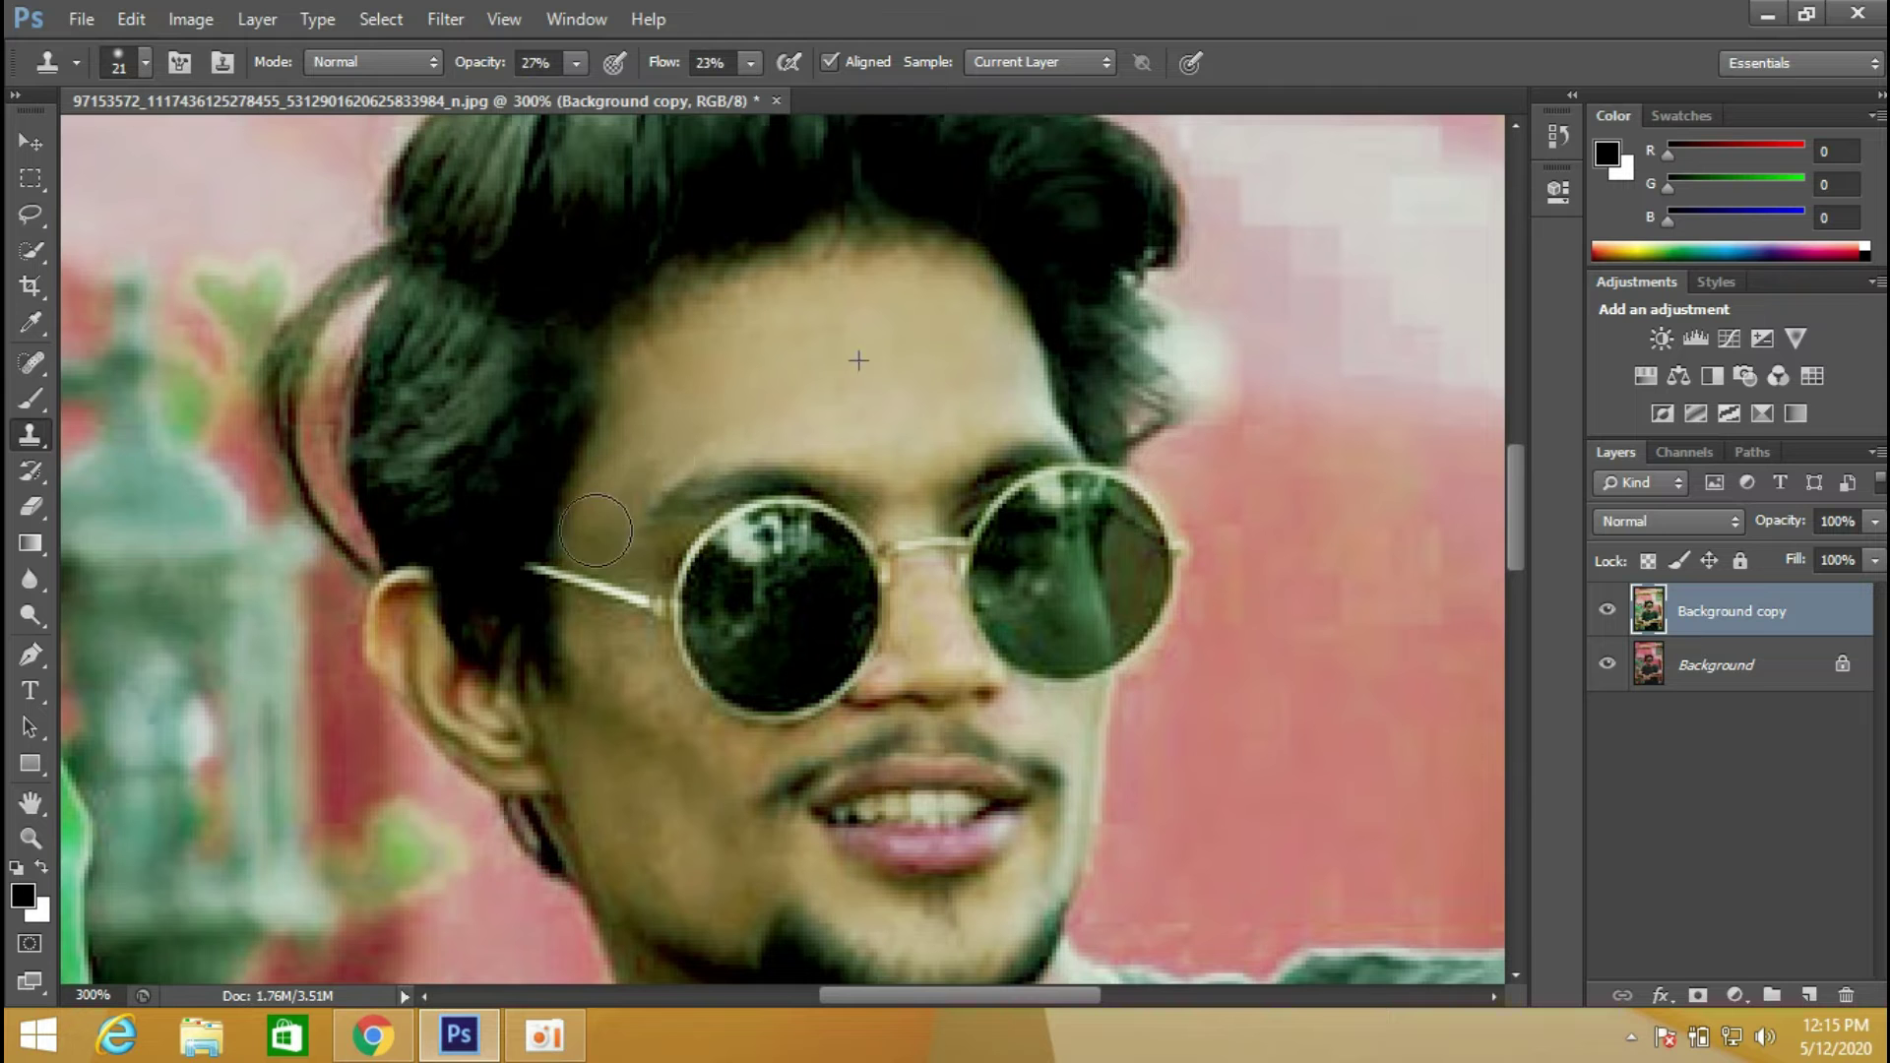
left_click_drag(651, 835, 735, 859)
left_click(911, 417, "alt")
left_click_drag(718, 847, 719, 852)
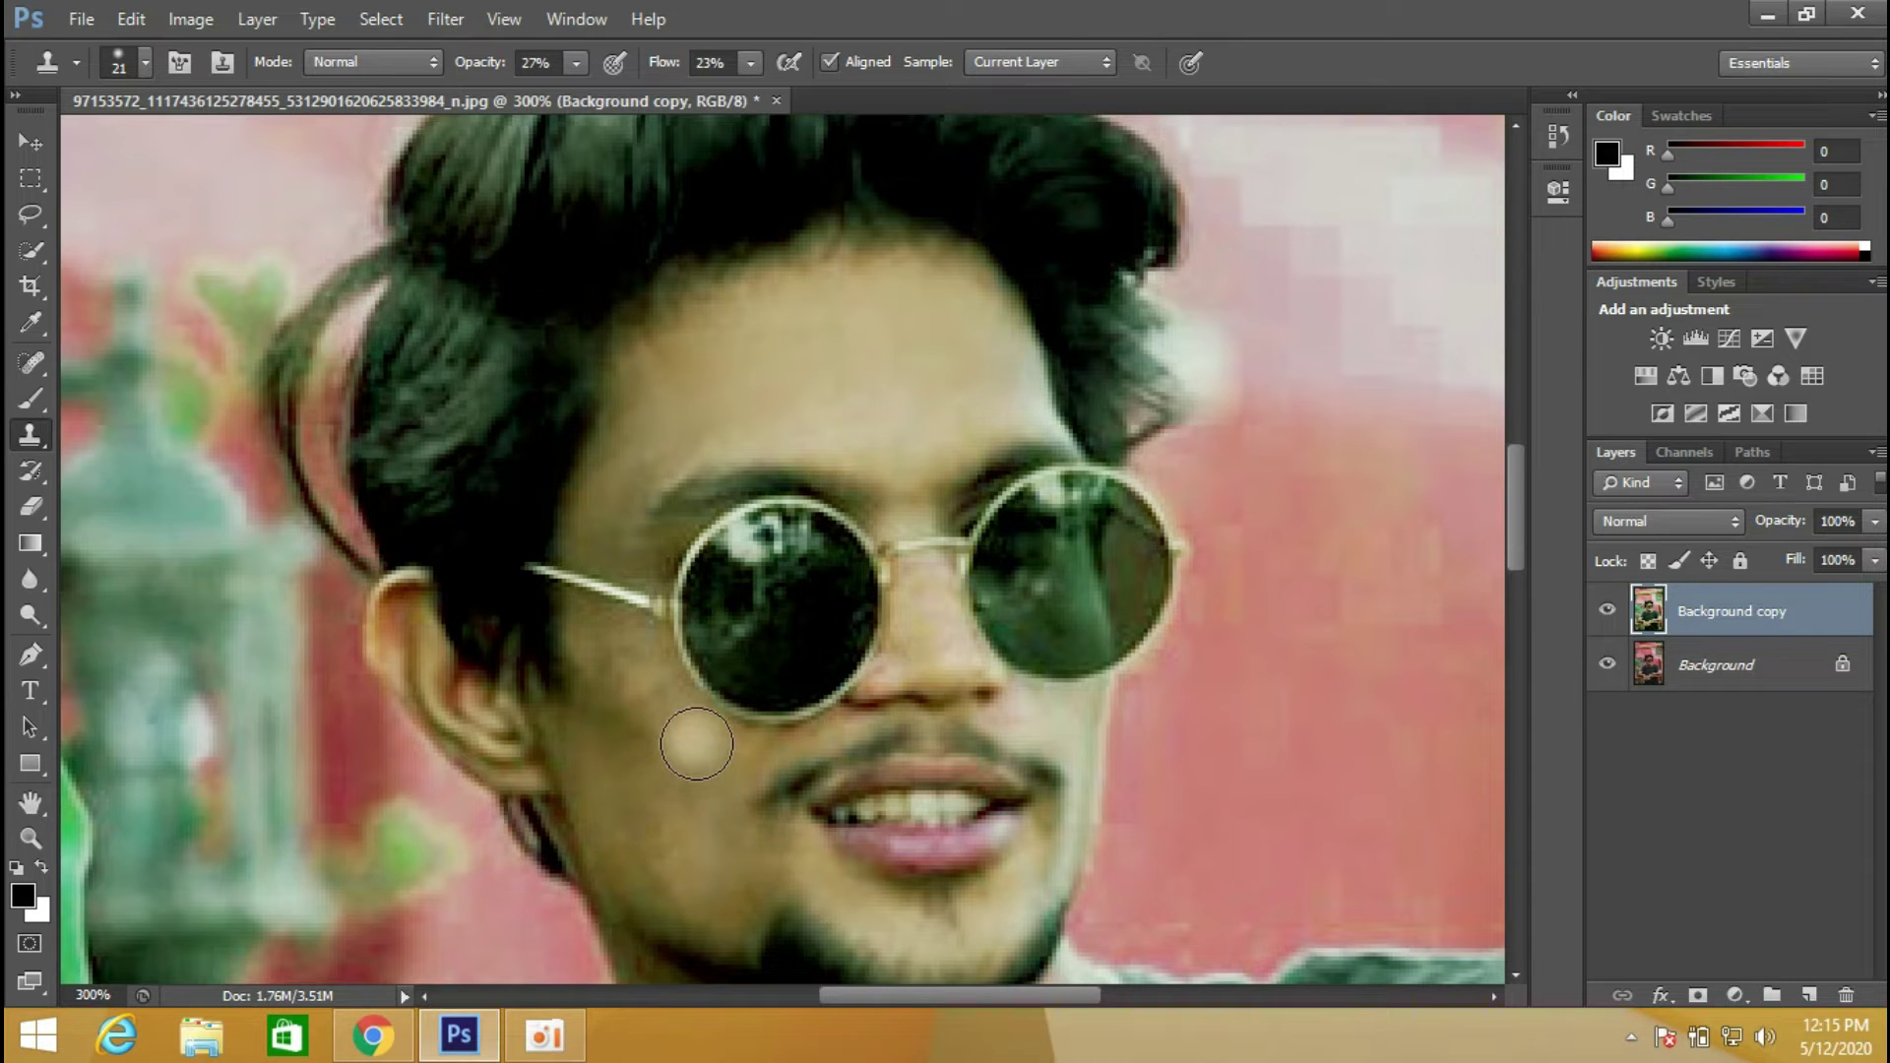
Patch the forehead and temple, and cover the pink hair gap with dark hair.
left_click(917, 397, "alt")
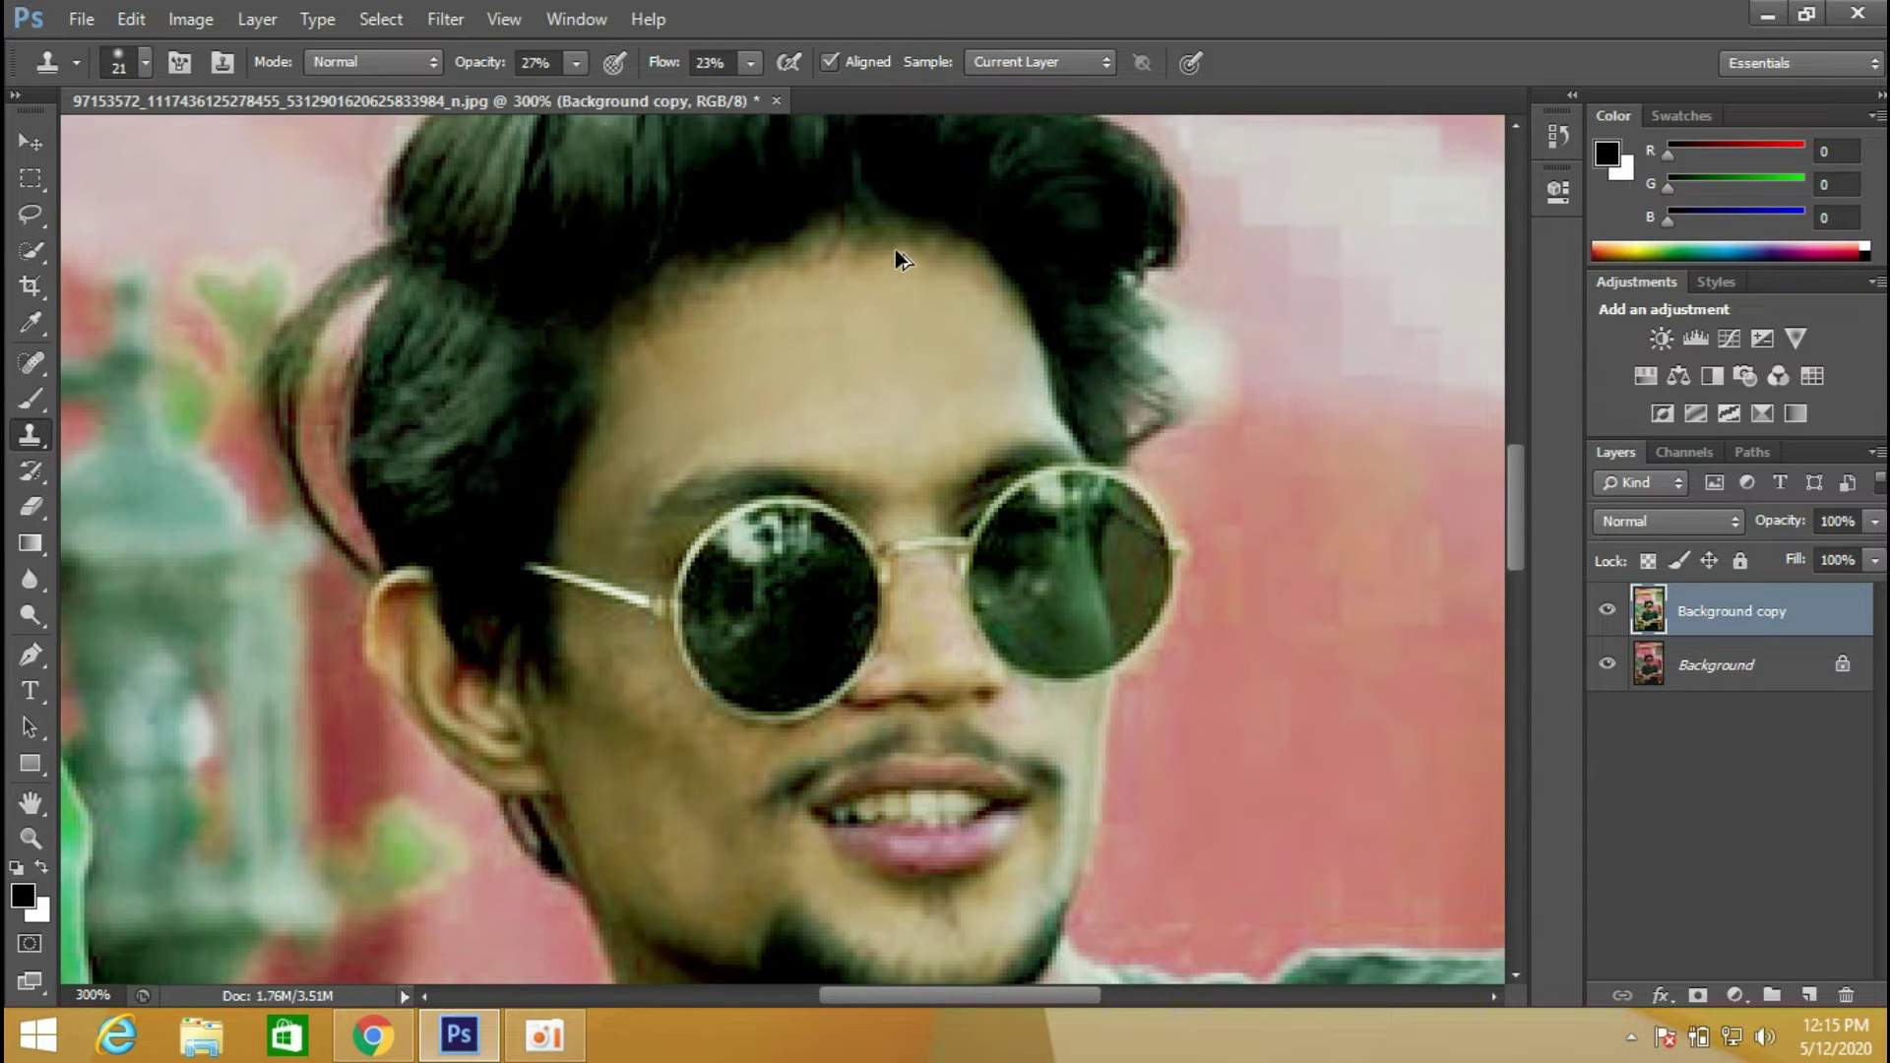
left_click_drag(895, 250, 913, 275)
left_click_drag(624, 463, 594, 523)
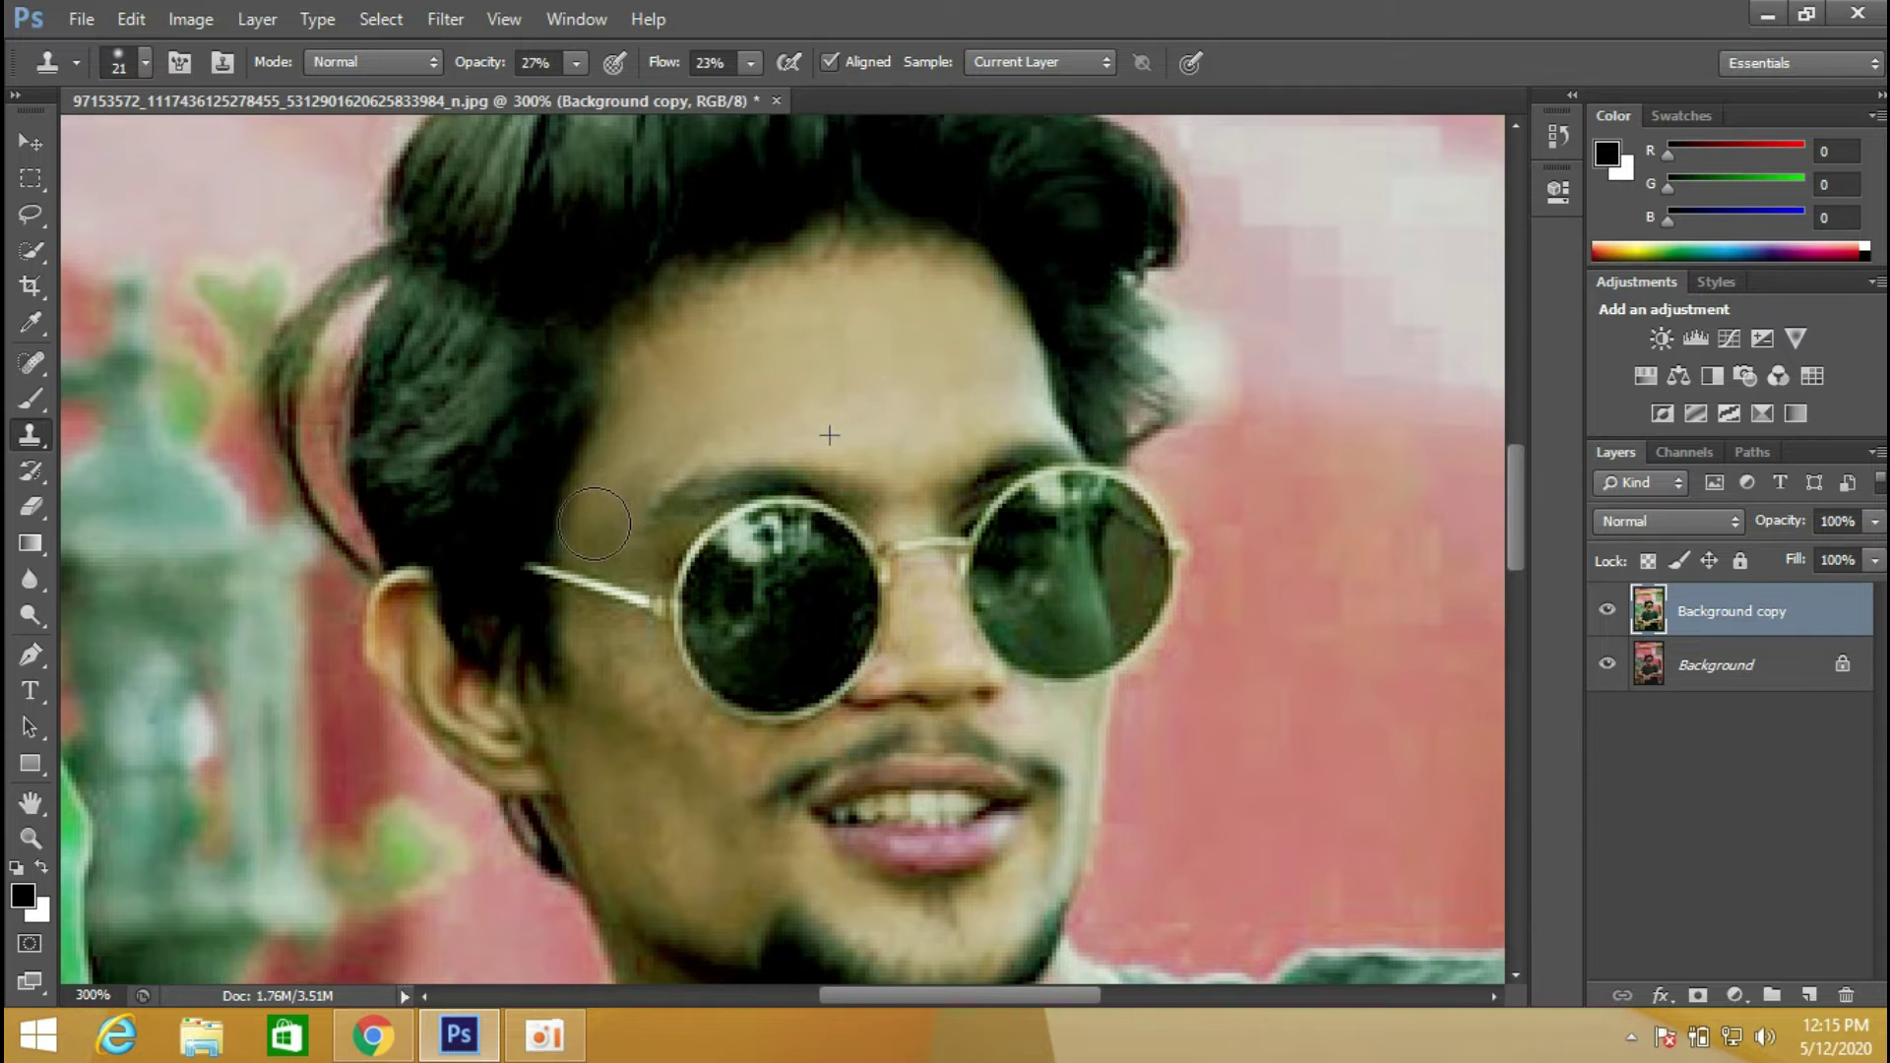
left_click_drag(652, 420, 633, 464)
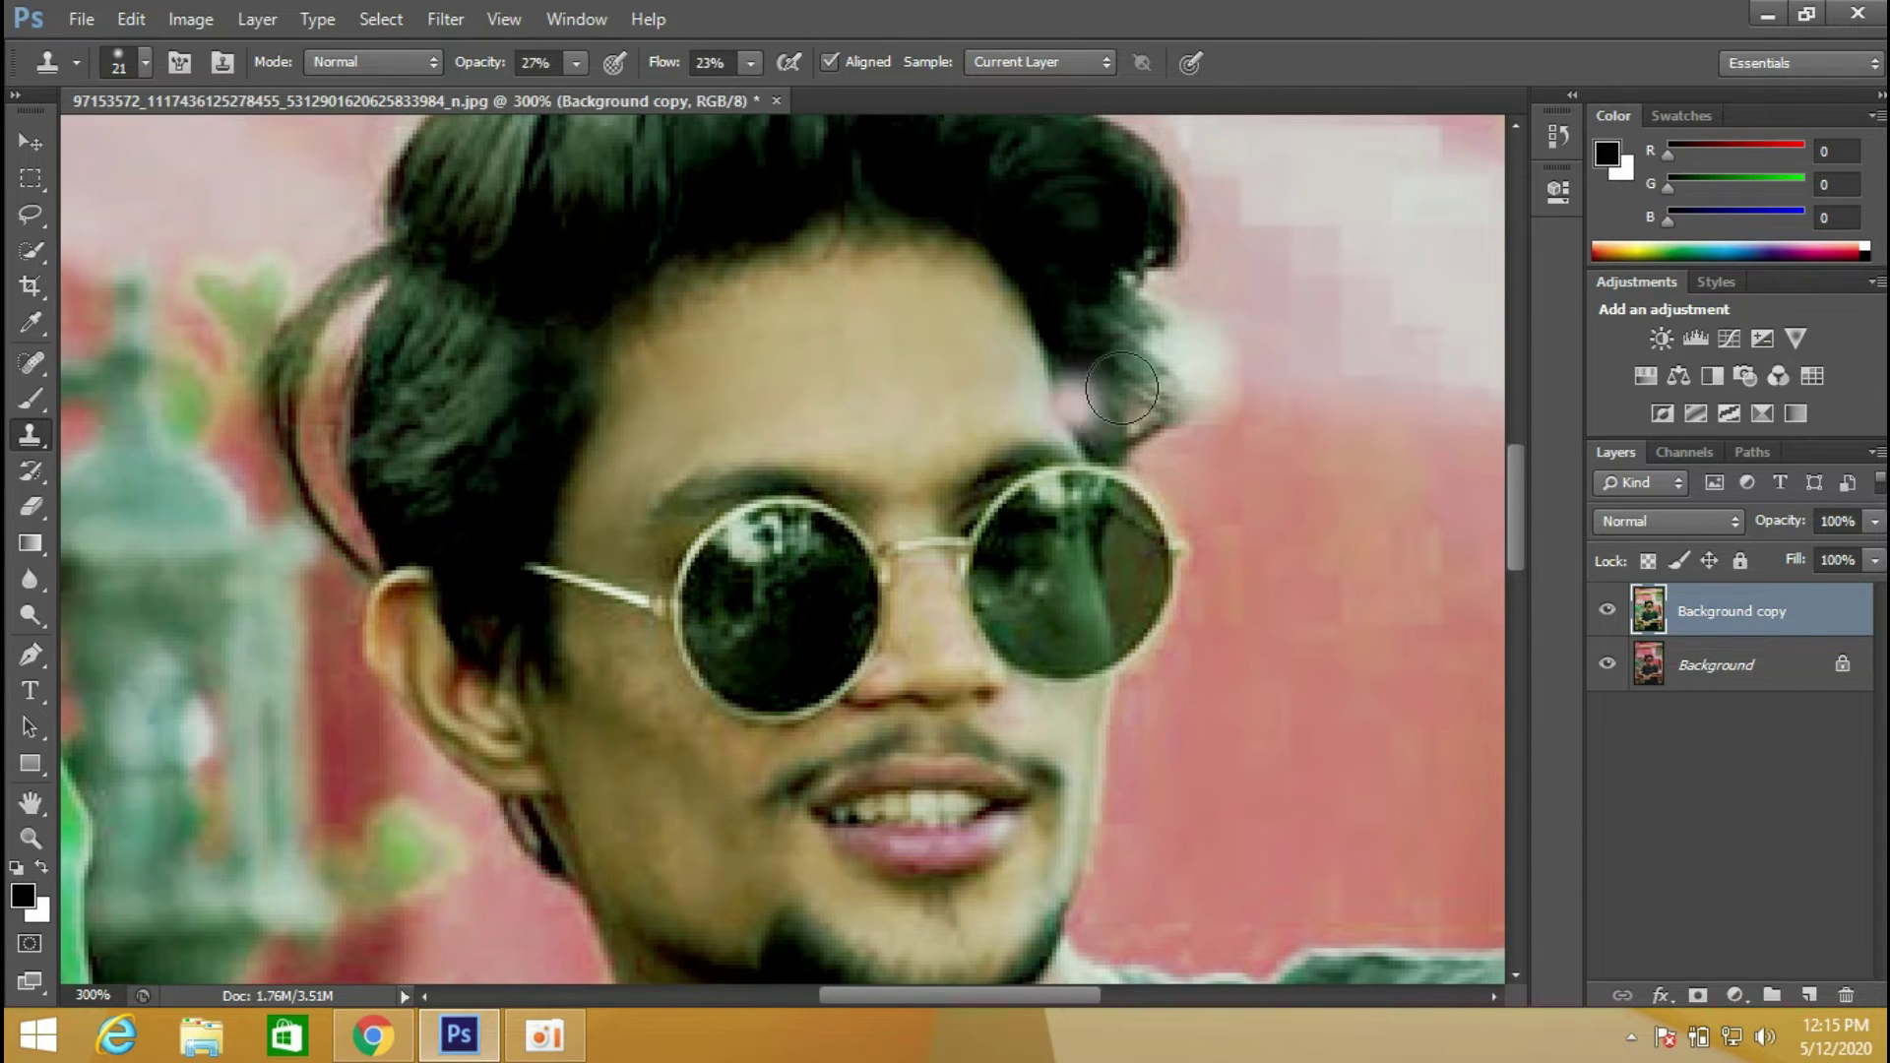
left_click_drag(1076, 388, 1071, 346)
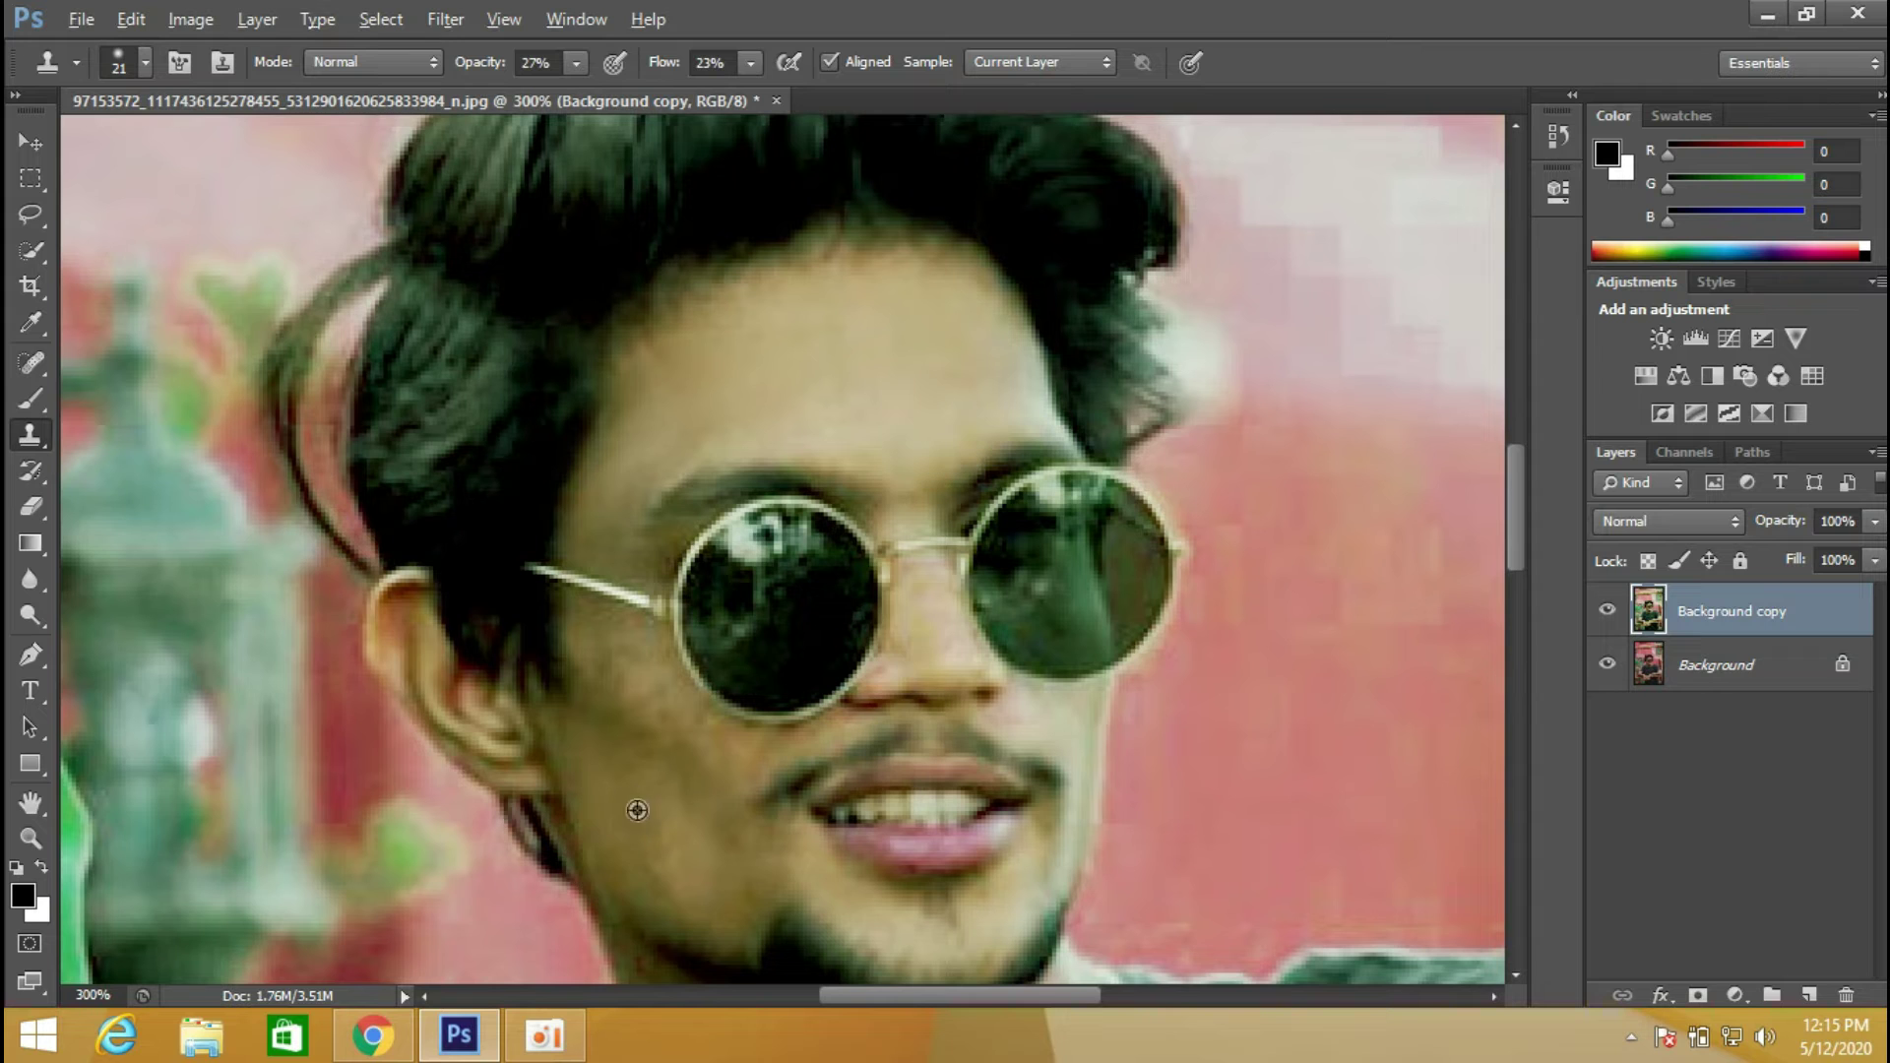
Clone skin from the lower cheek to smooth the cheek and jaw shading.
left_click(665, 829, "alt")
left_click(623, 801, "alt")
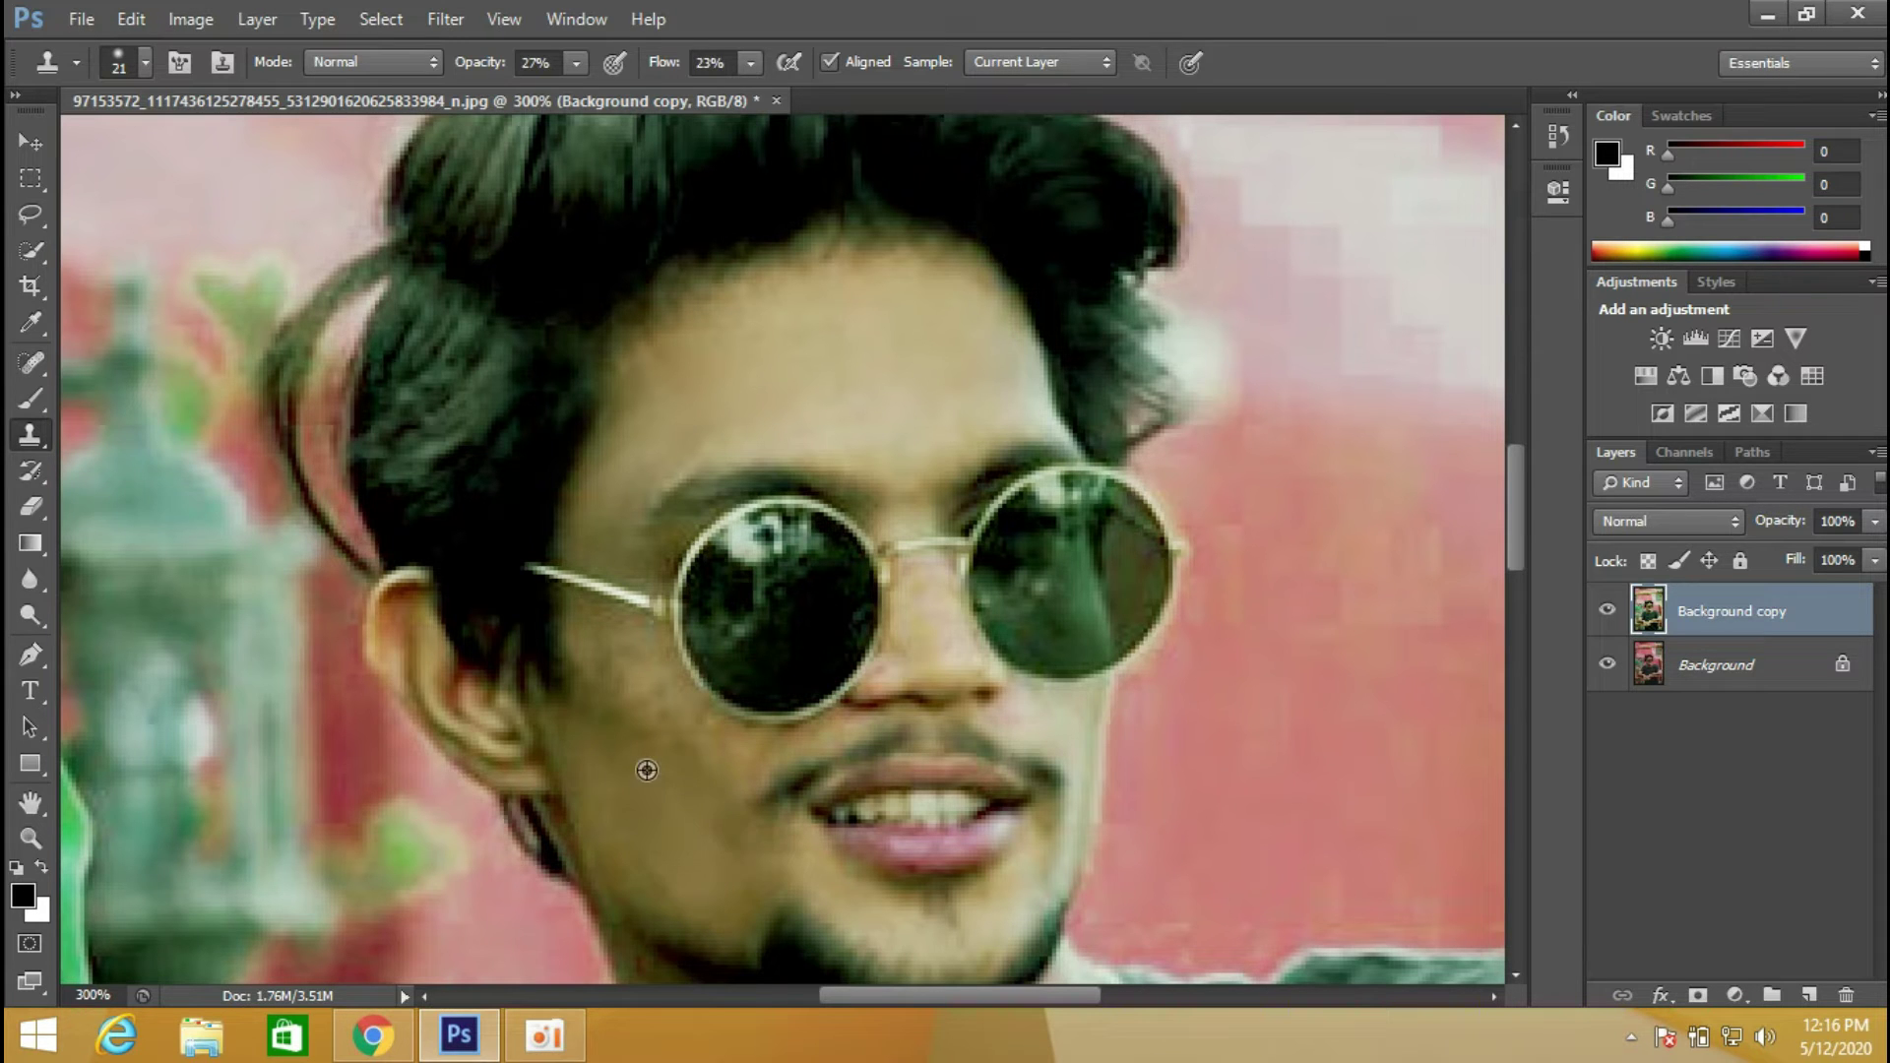
left_click_drag(602, 805, 634, 756)
Set the clone brush to 12 px and zoom in closer on the cheek.
right_click(669, 640)
left_click_drag(735, 707, 708, 707)
type("12")
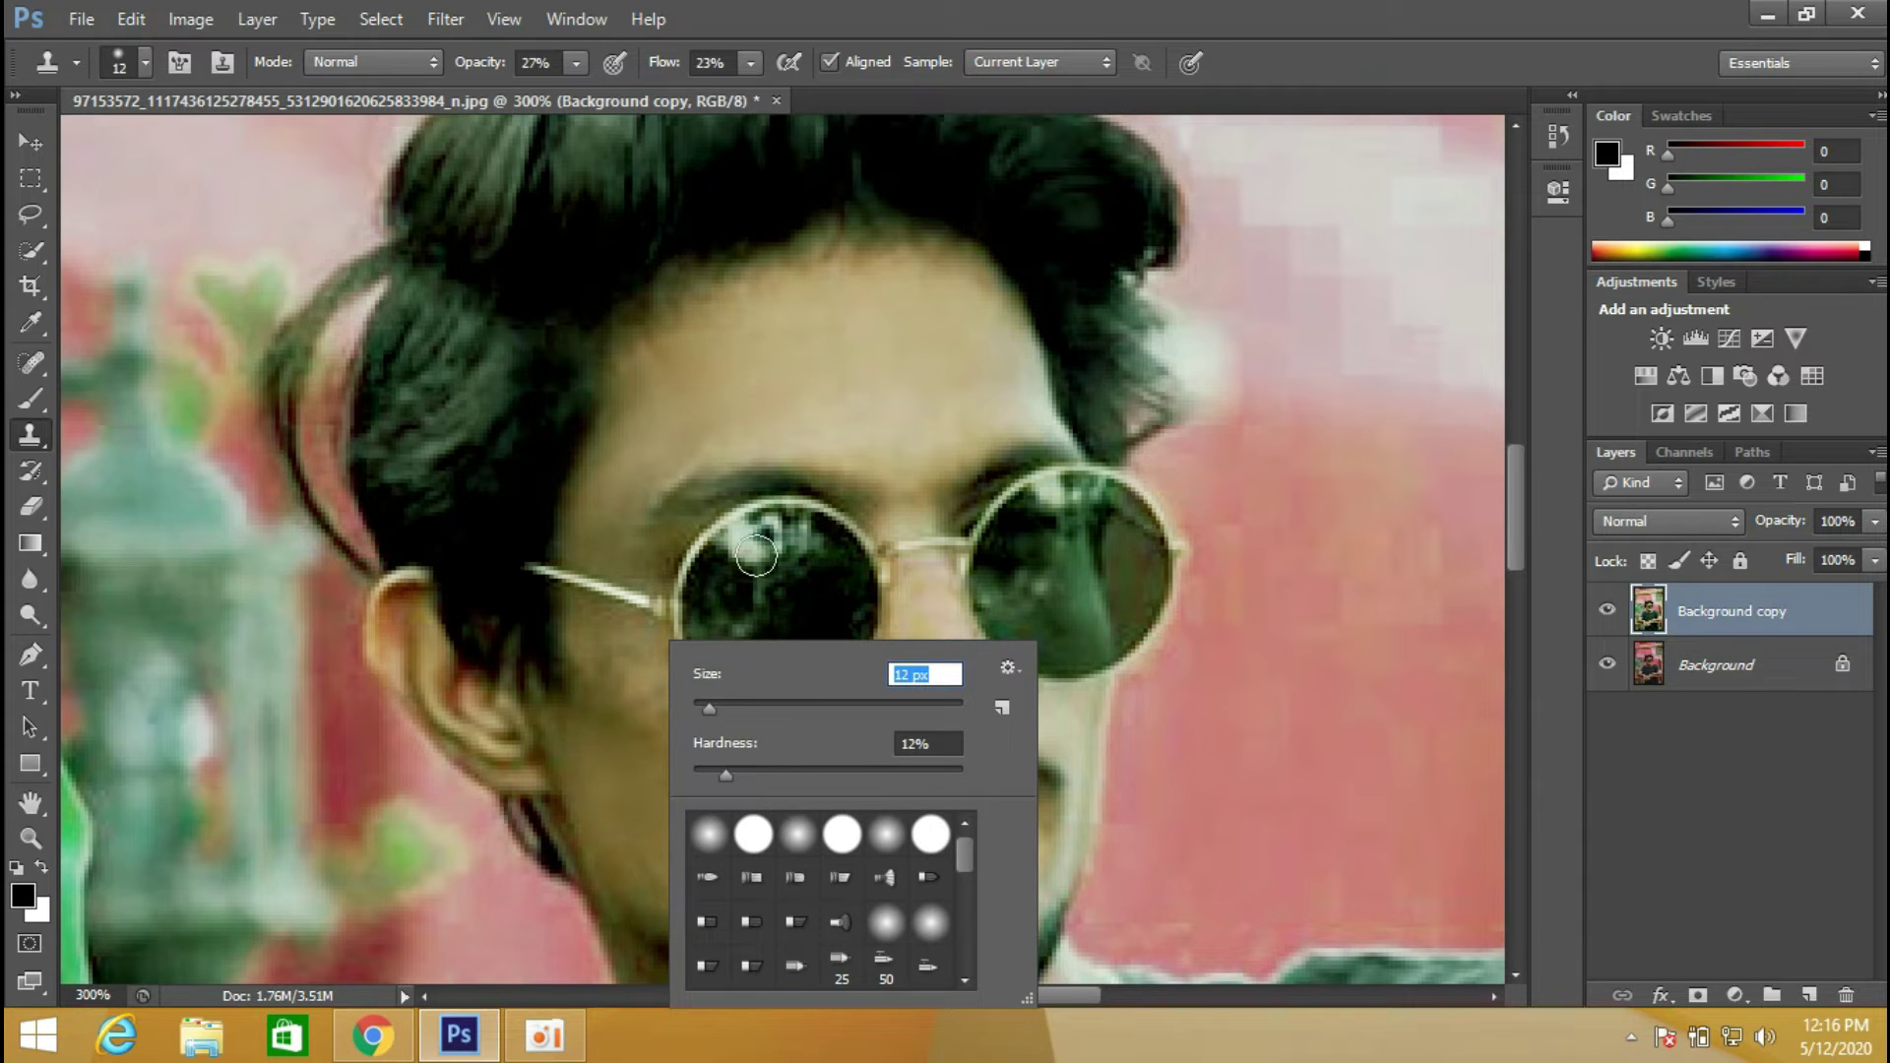
key("Return")
key("ctrl+plus")
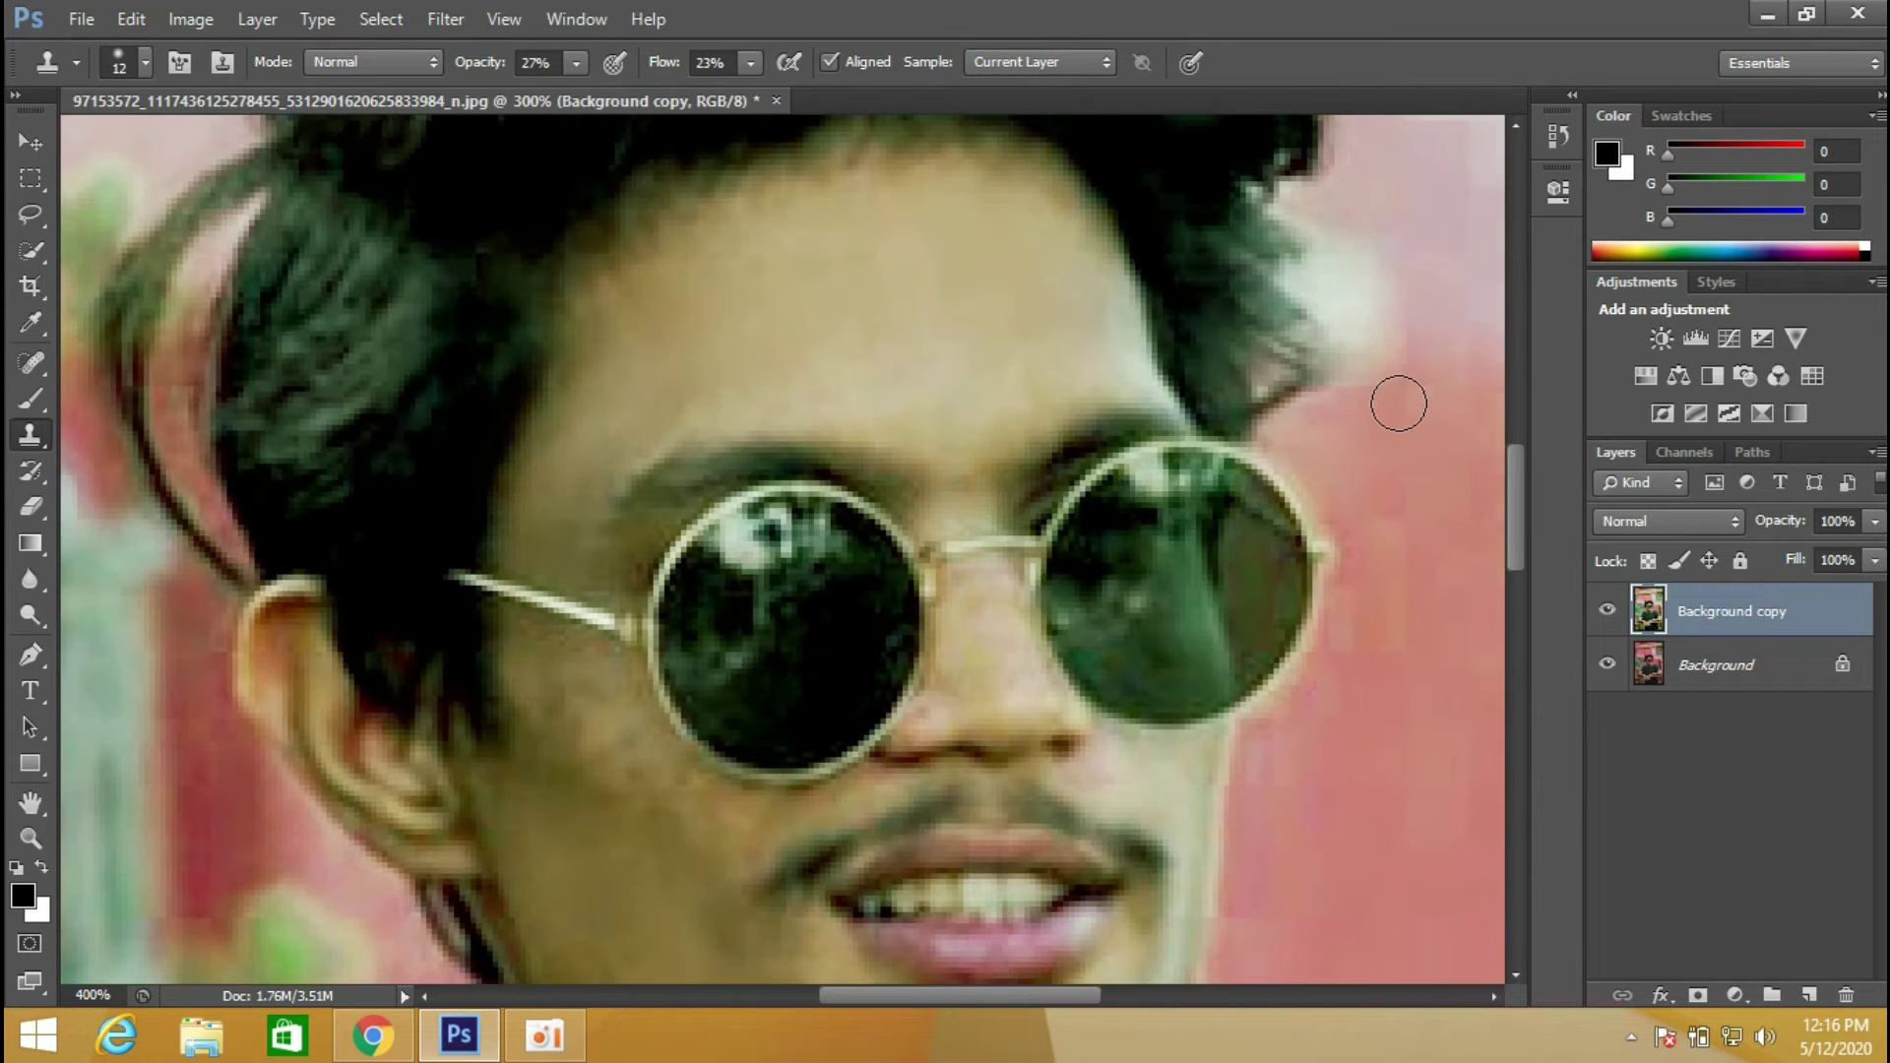
left_click_drag(899, 611, 928, 417)
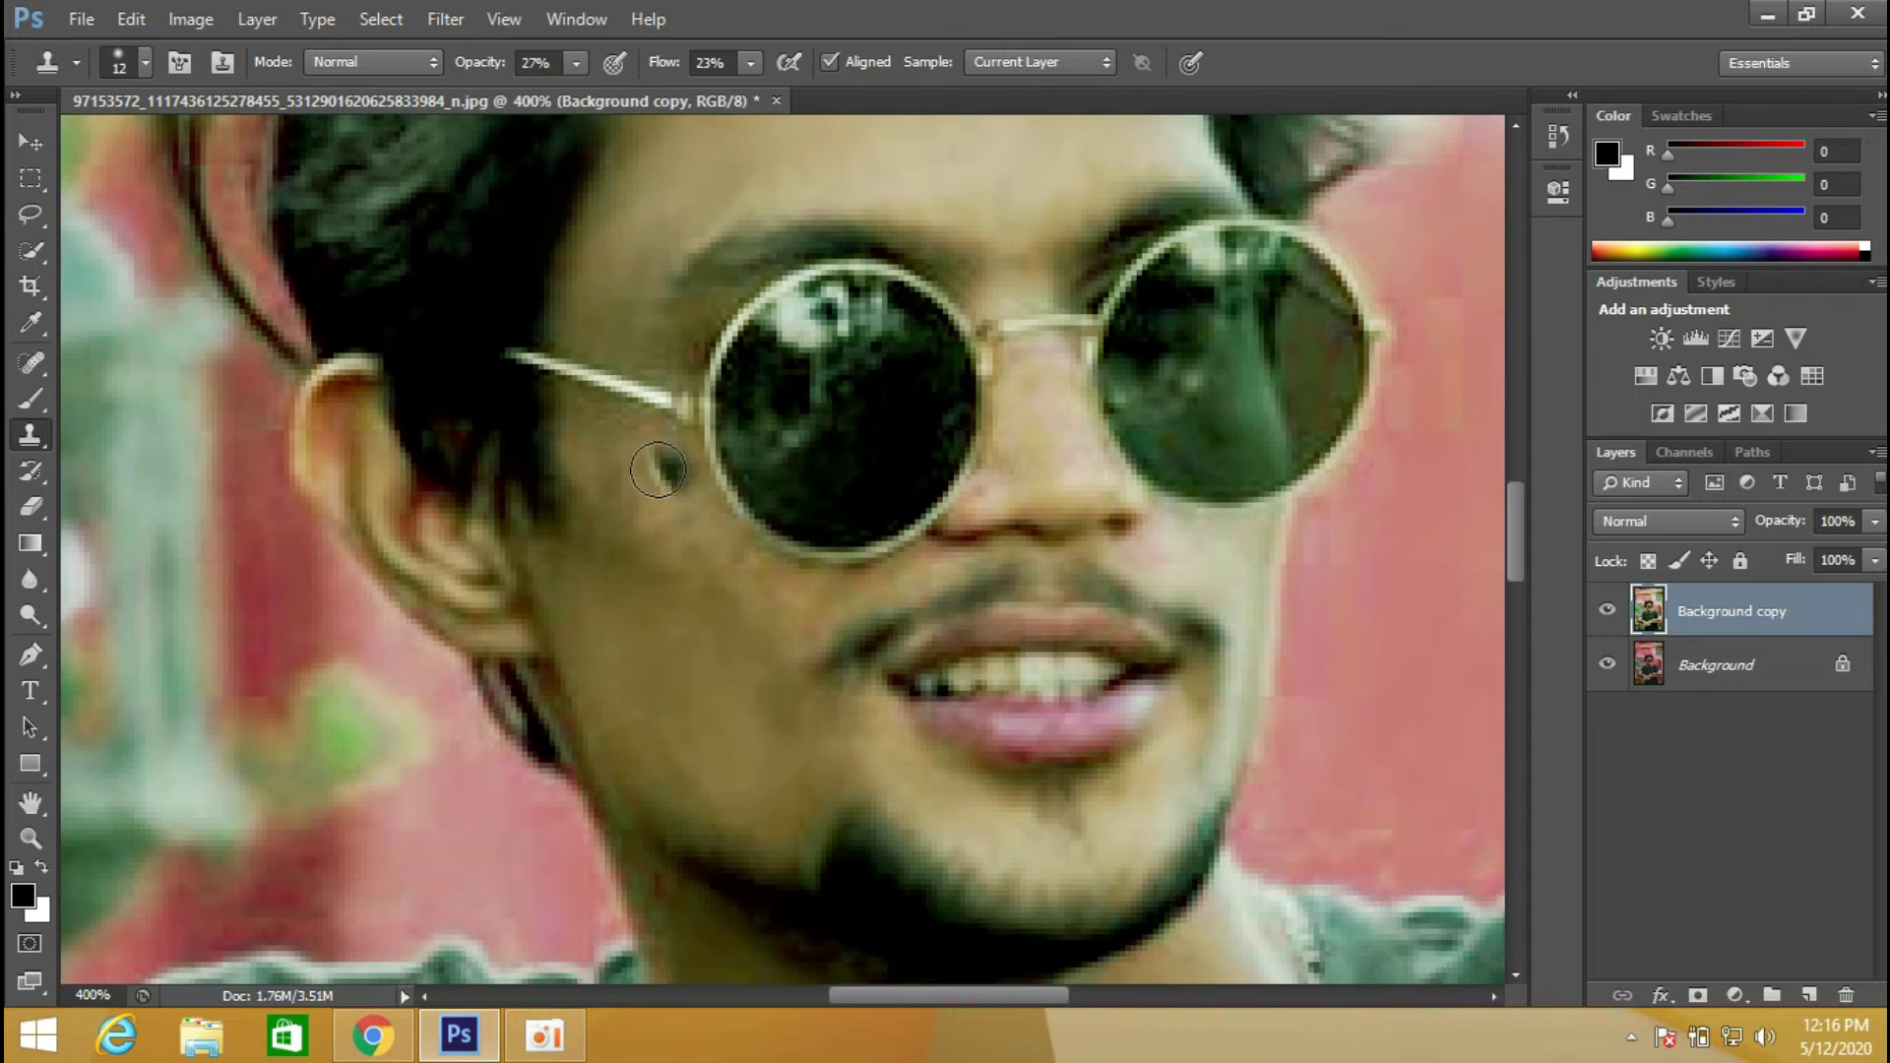
Clone-stamp the cheek and the skin around the moustache.
left_click(594, 463, "alt")
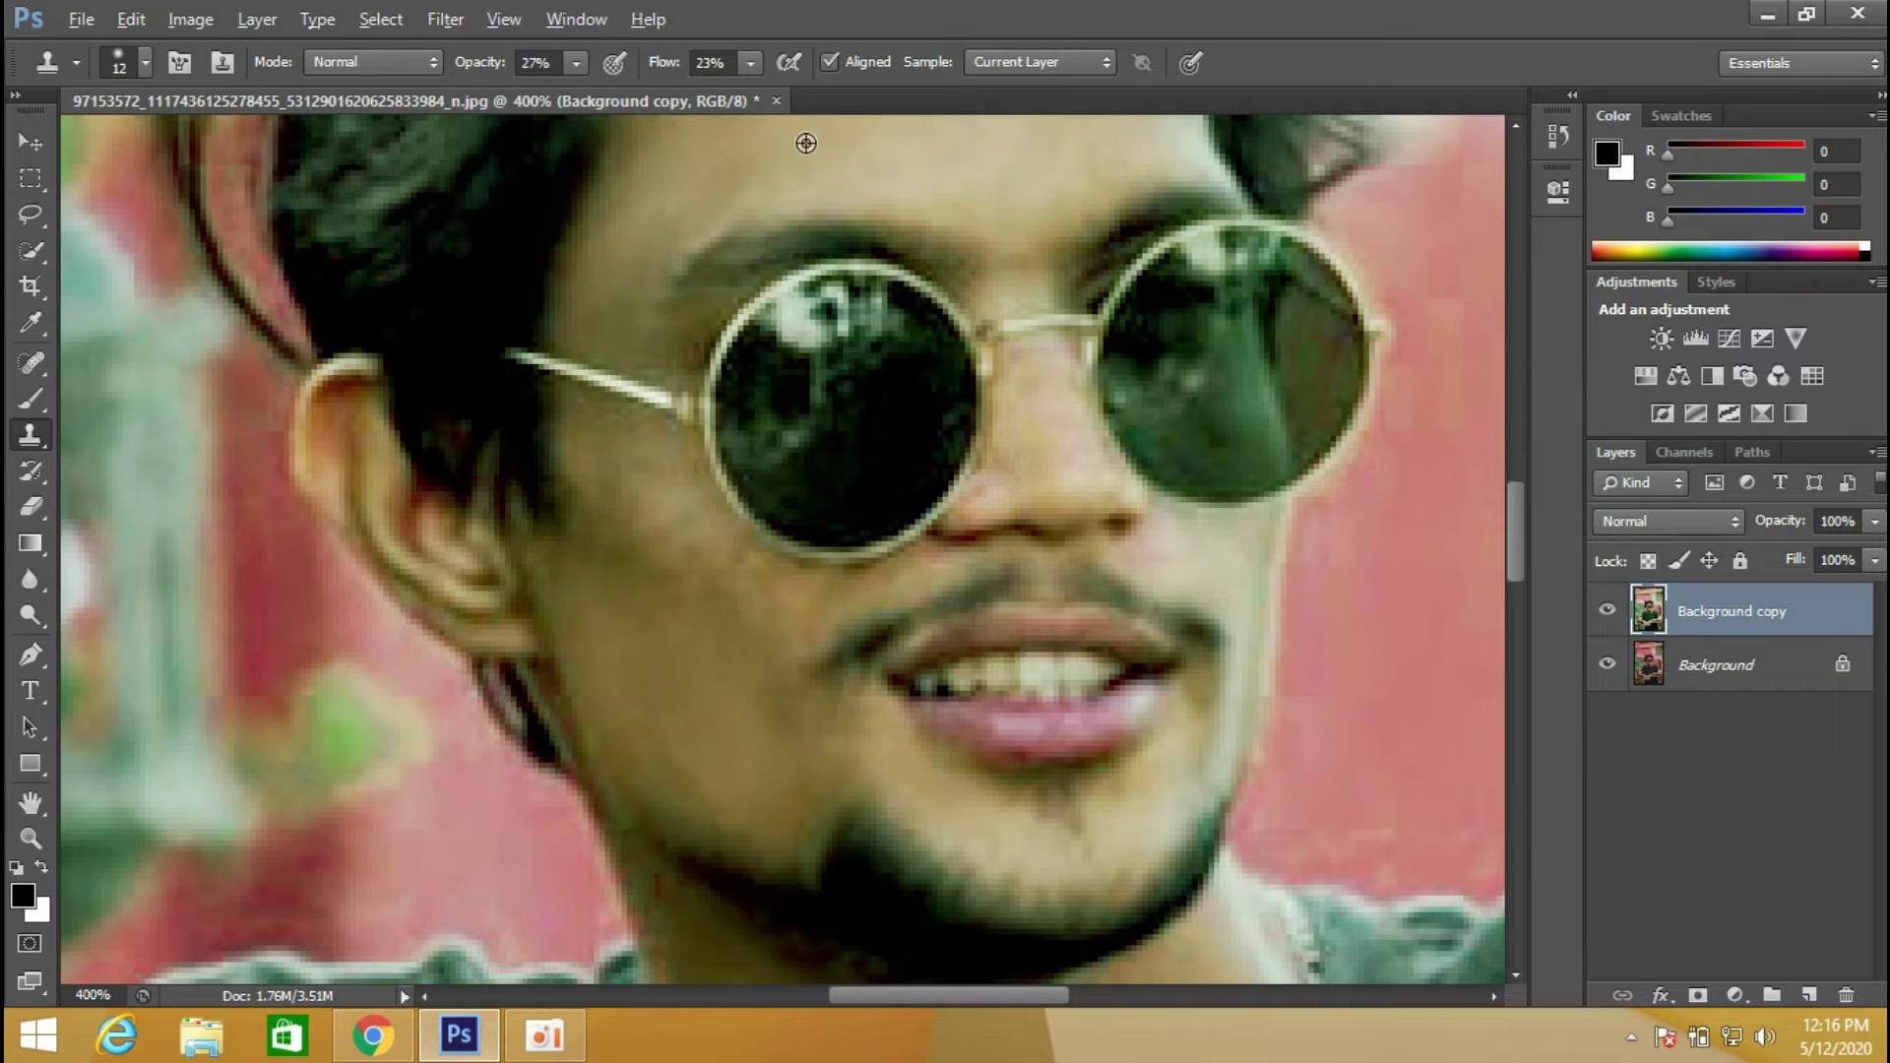
mouse_move(604, 452)
left_mouse_down()
mouse_move(621, 443)
mouse_move(600, 415)
left_mouse_up()
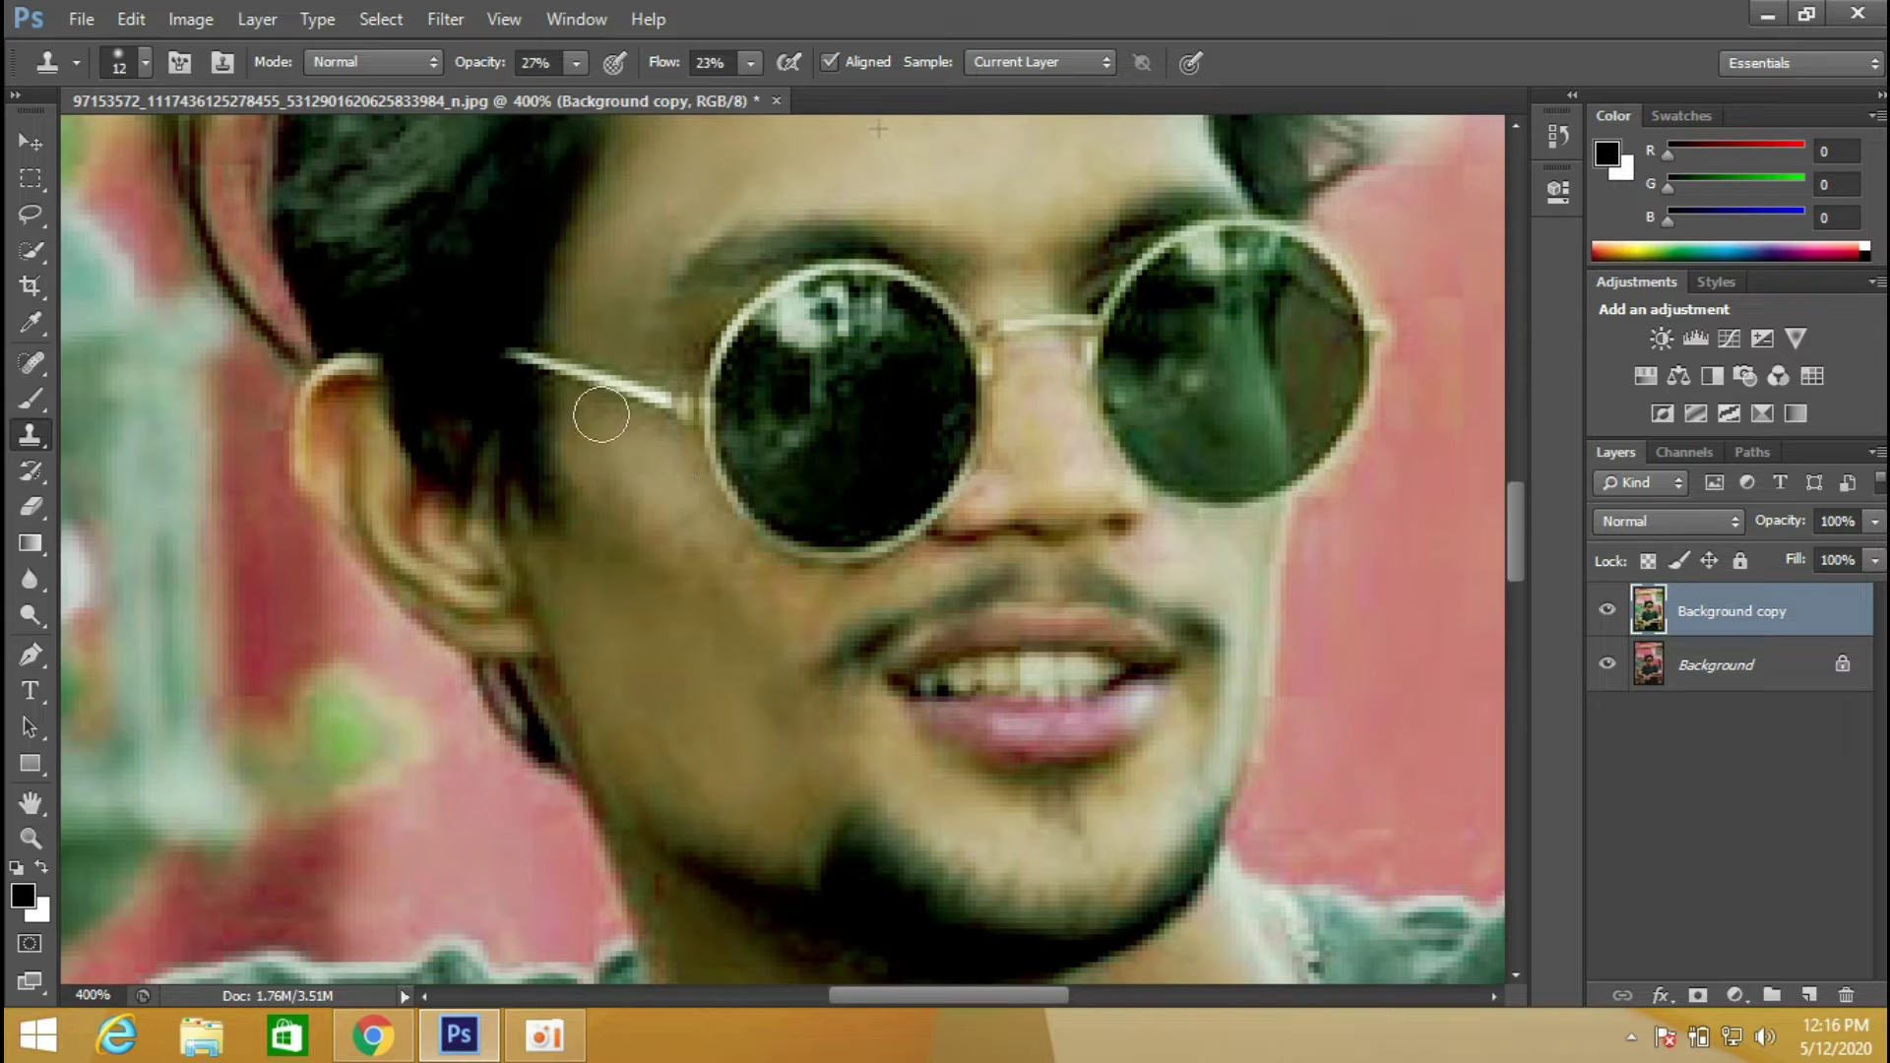
left_click(897, 318, "alt")
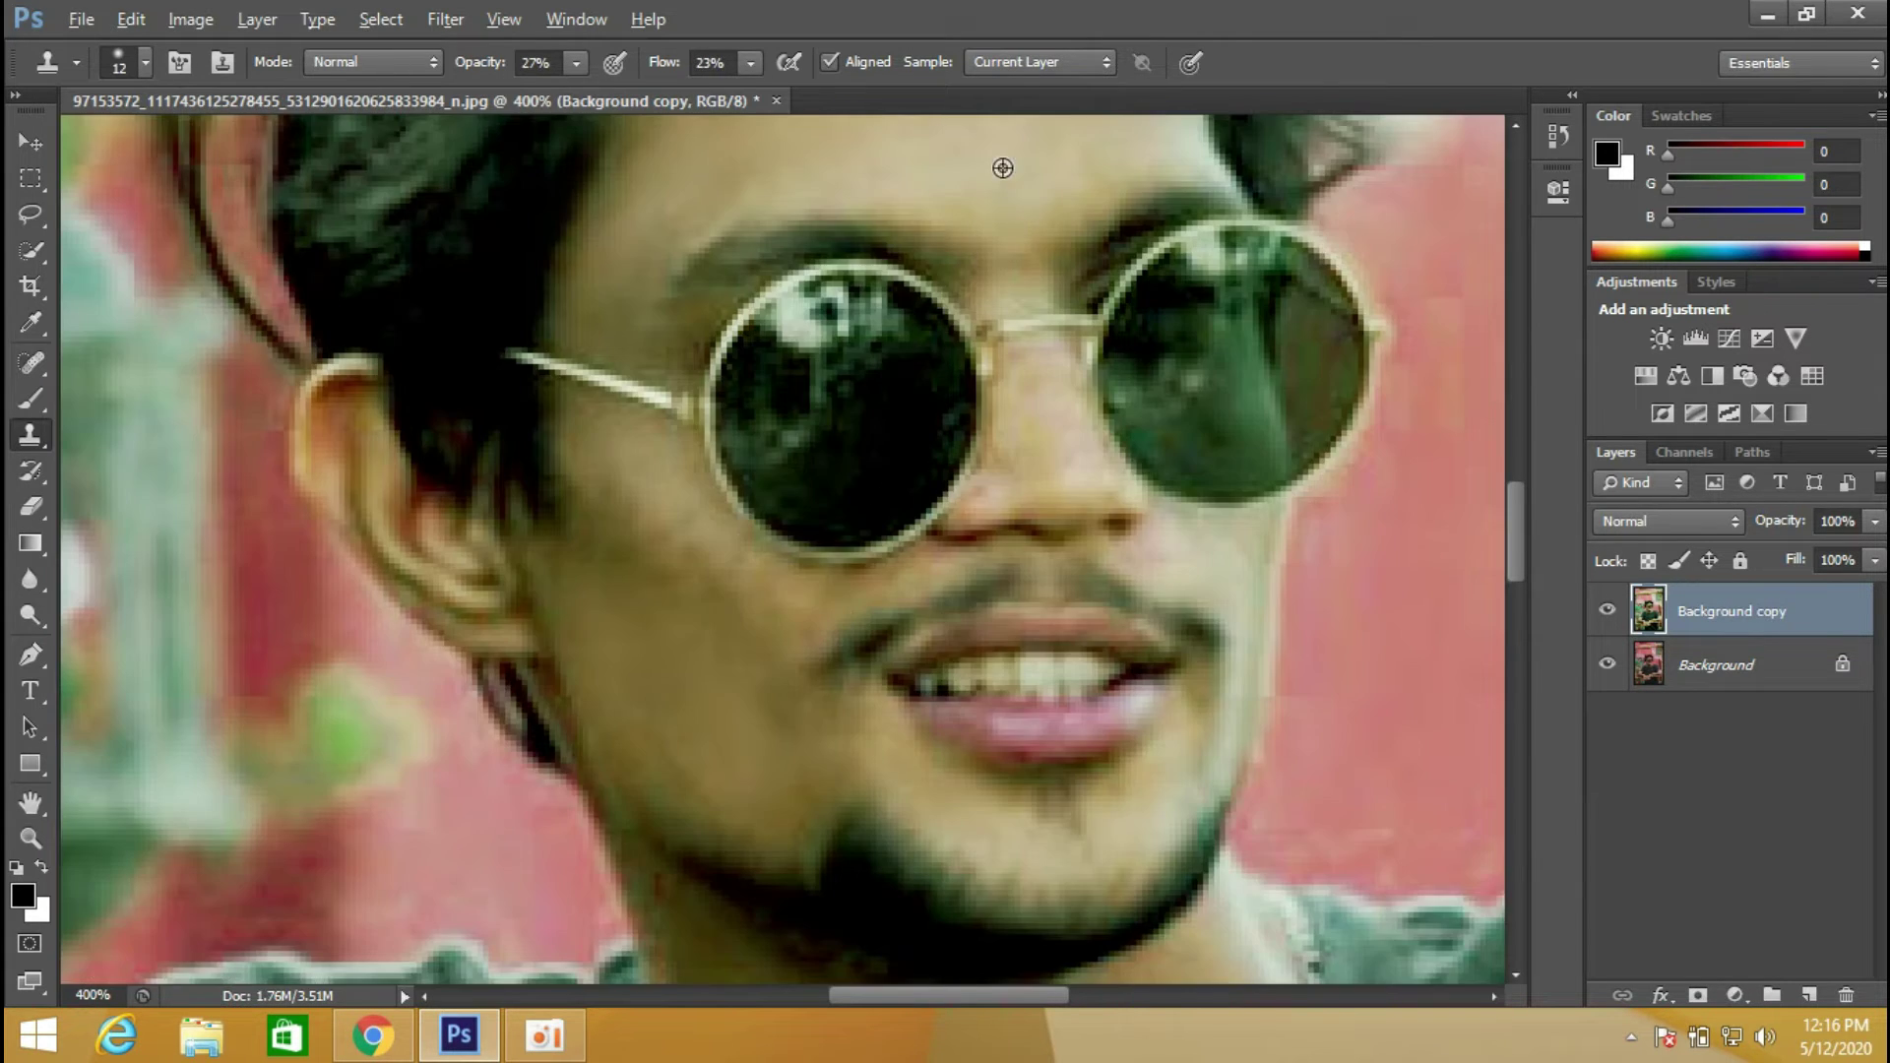
left_click(892, 138, "alt")
mouse_move(813, 554)
left_mouse_down()
mouse_move(879, 596)
mouse_move(969, 565)
left_mouse_up()
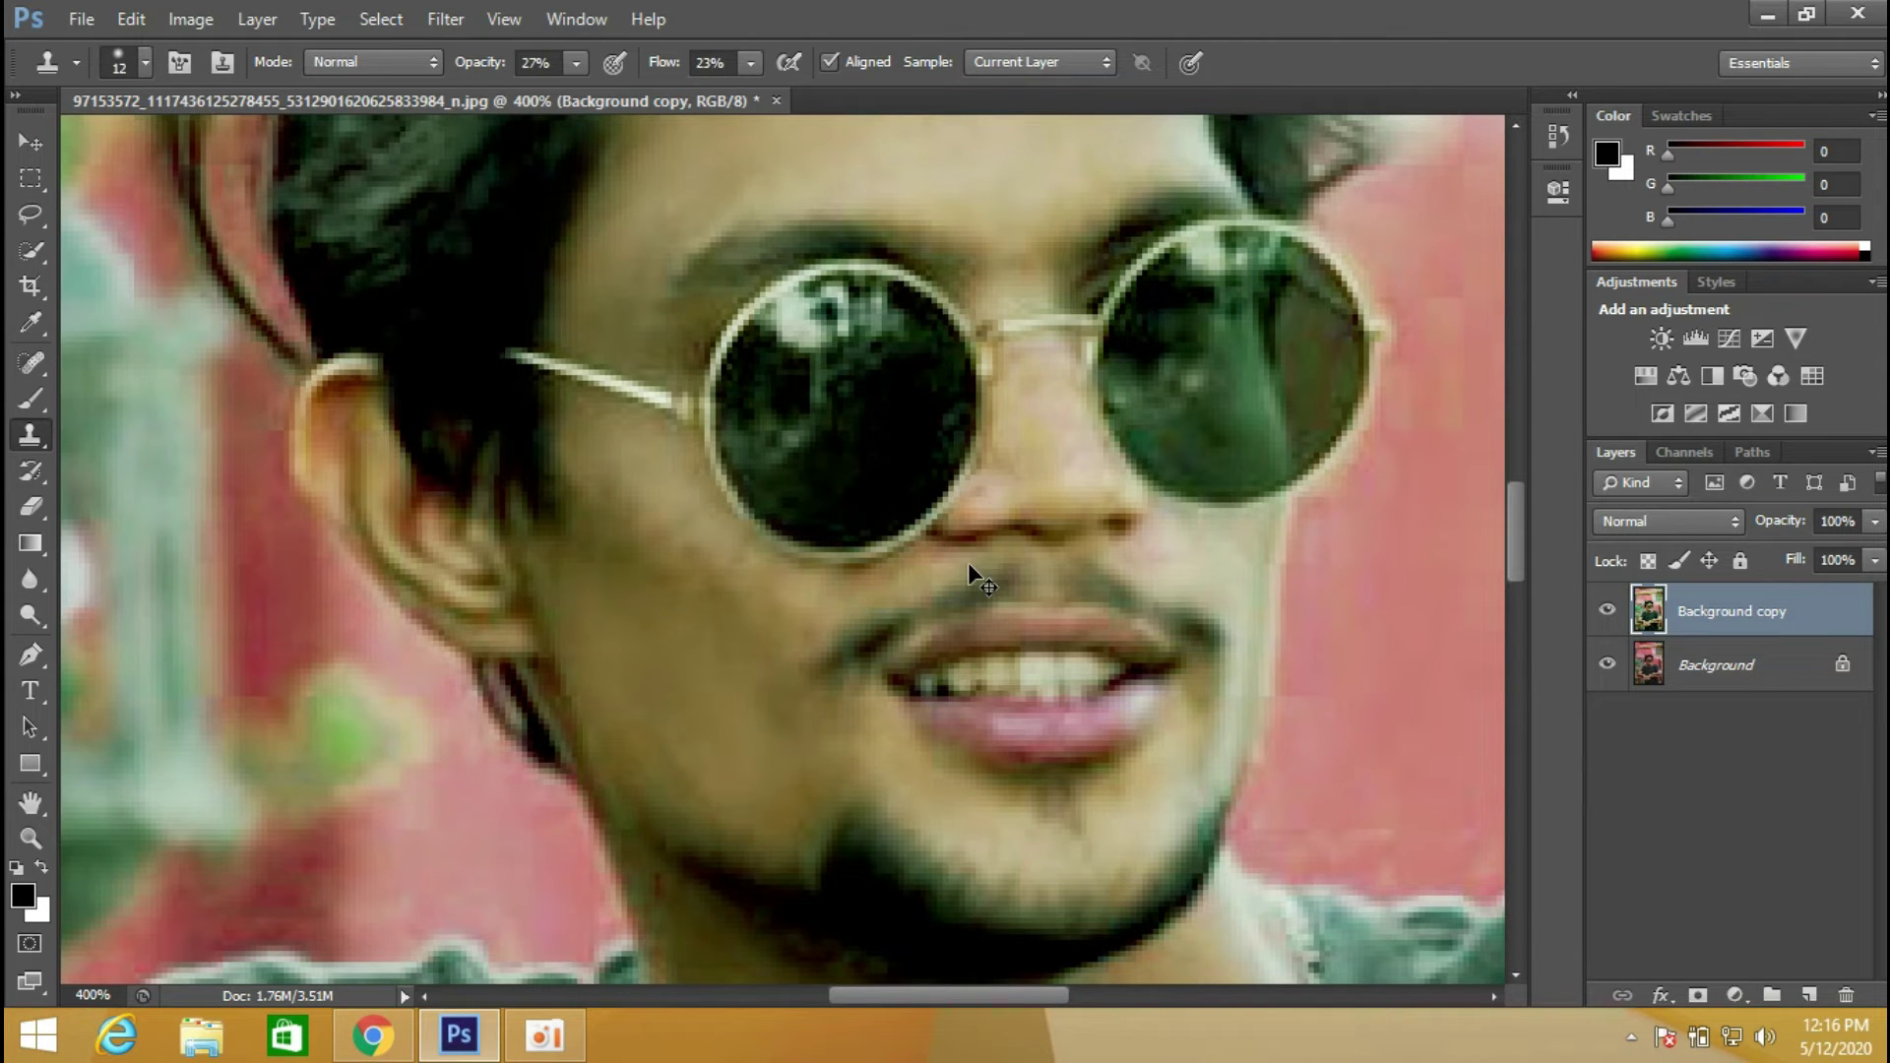
Lighten the neck below the beard with the Dodge tool at 13% Midtones exposure.
scroll(967, 564, "down", 2)
scroll(967, 564, "down", 2)
scroll(966, 563, "down", 1)
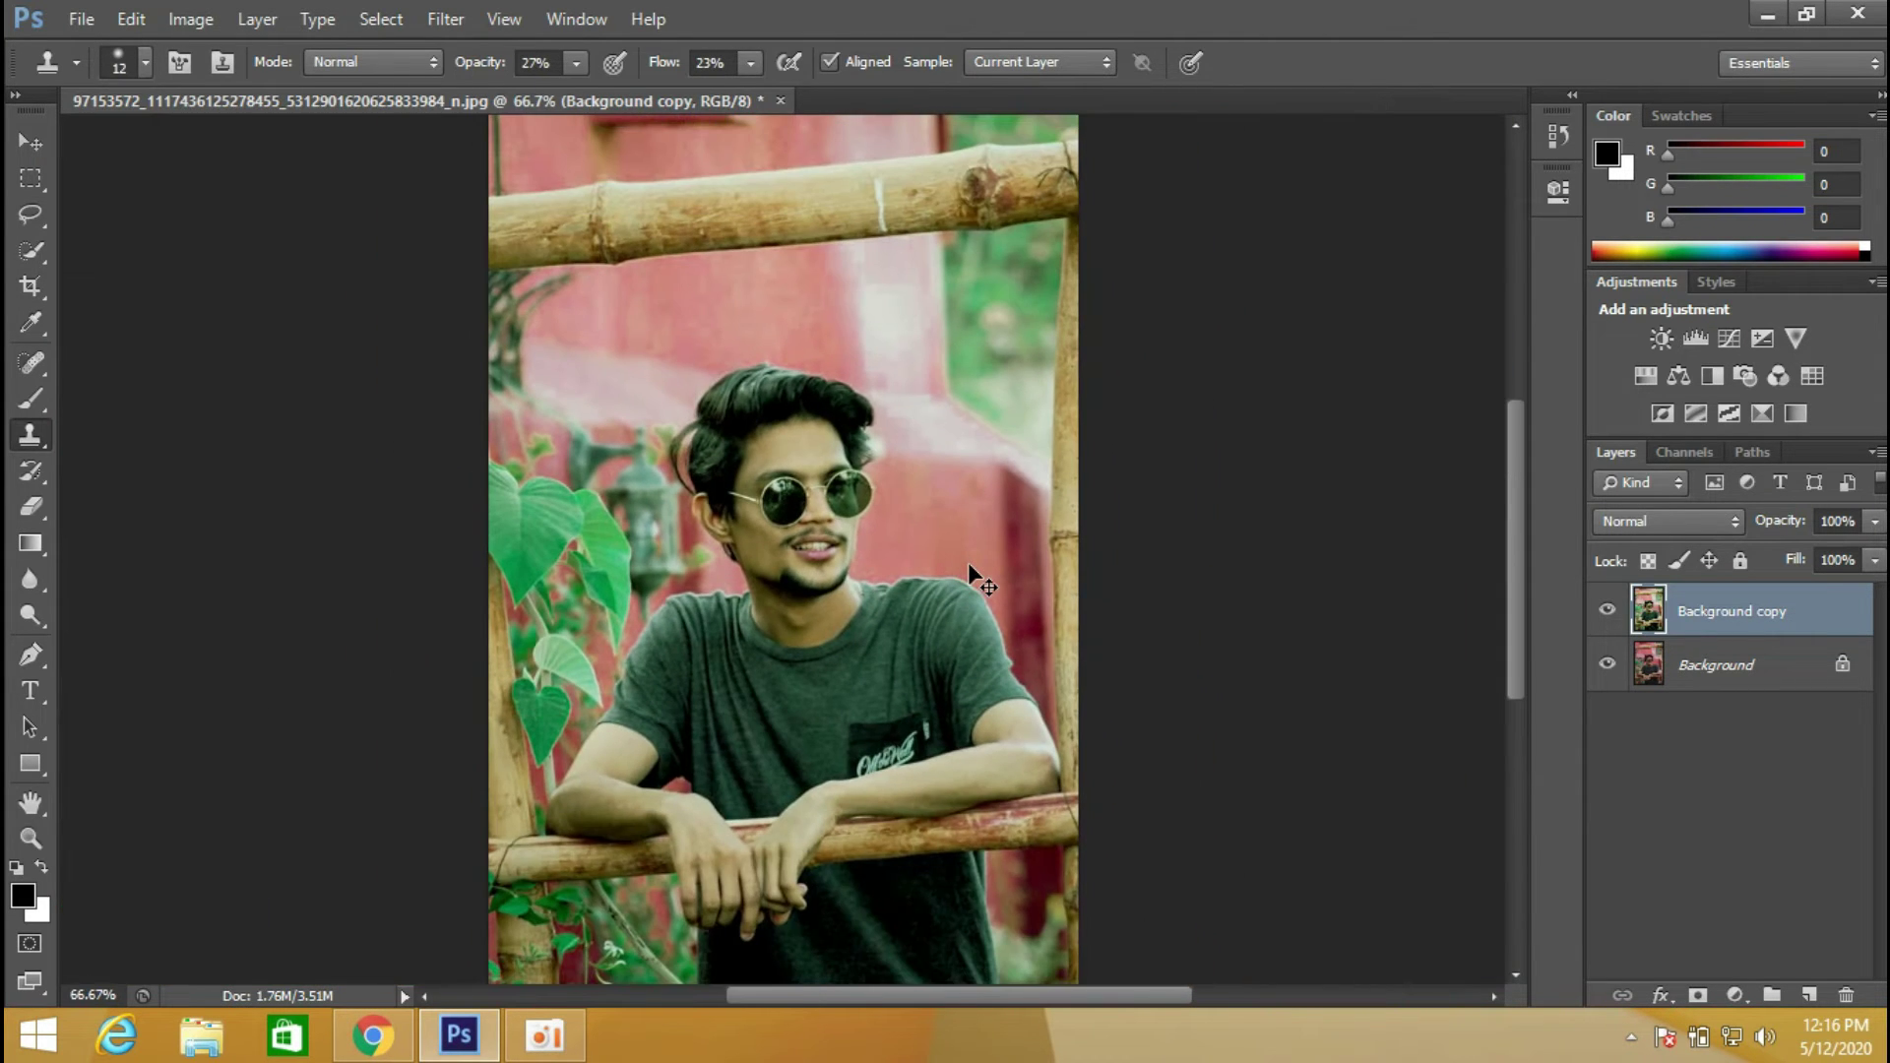
scroll(969, 566, "up", 1)
scroll(968, 565, "down", 1)
scroll(967, 564, "up", 1)
scroll(967, 563, "down", 1)
scroll(967, 563, "down", 1)
scroll(966, 563, "up", 1)
scroll(969, 572, "up", 1)
scroll(969, 572, "down", 1)
scroll(809, 561, "up", 2)
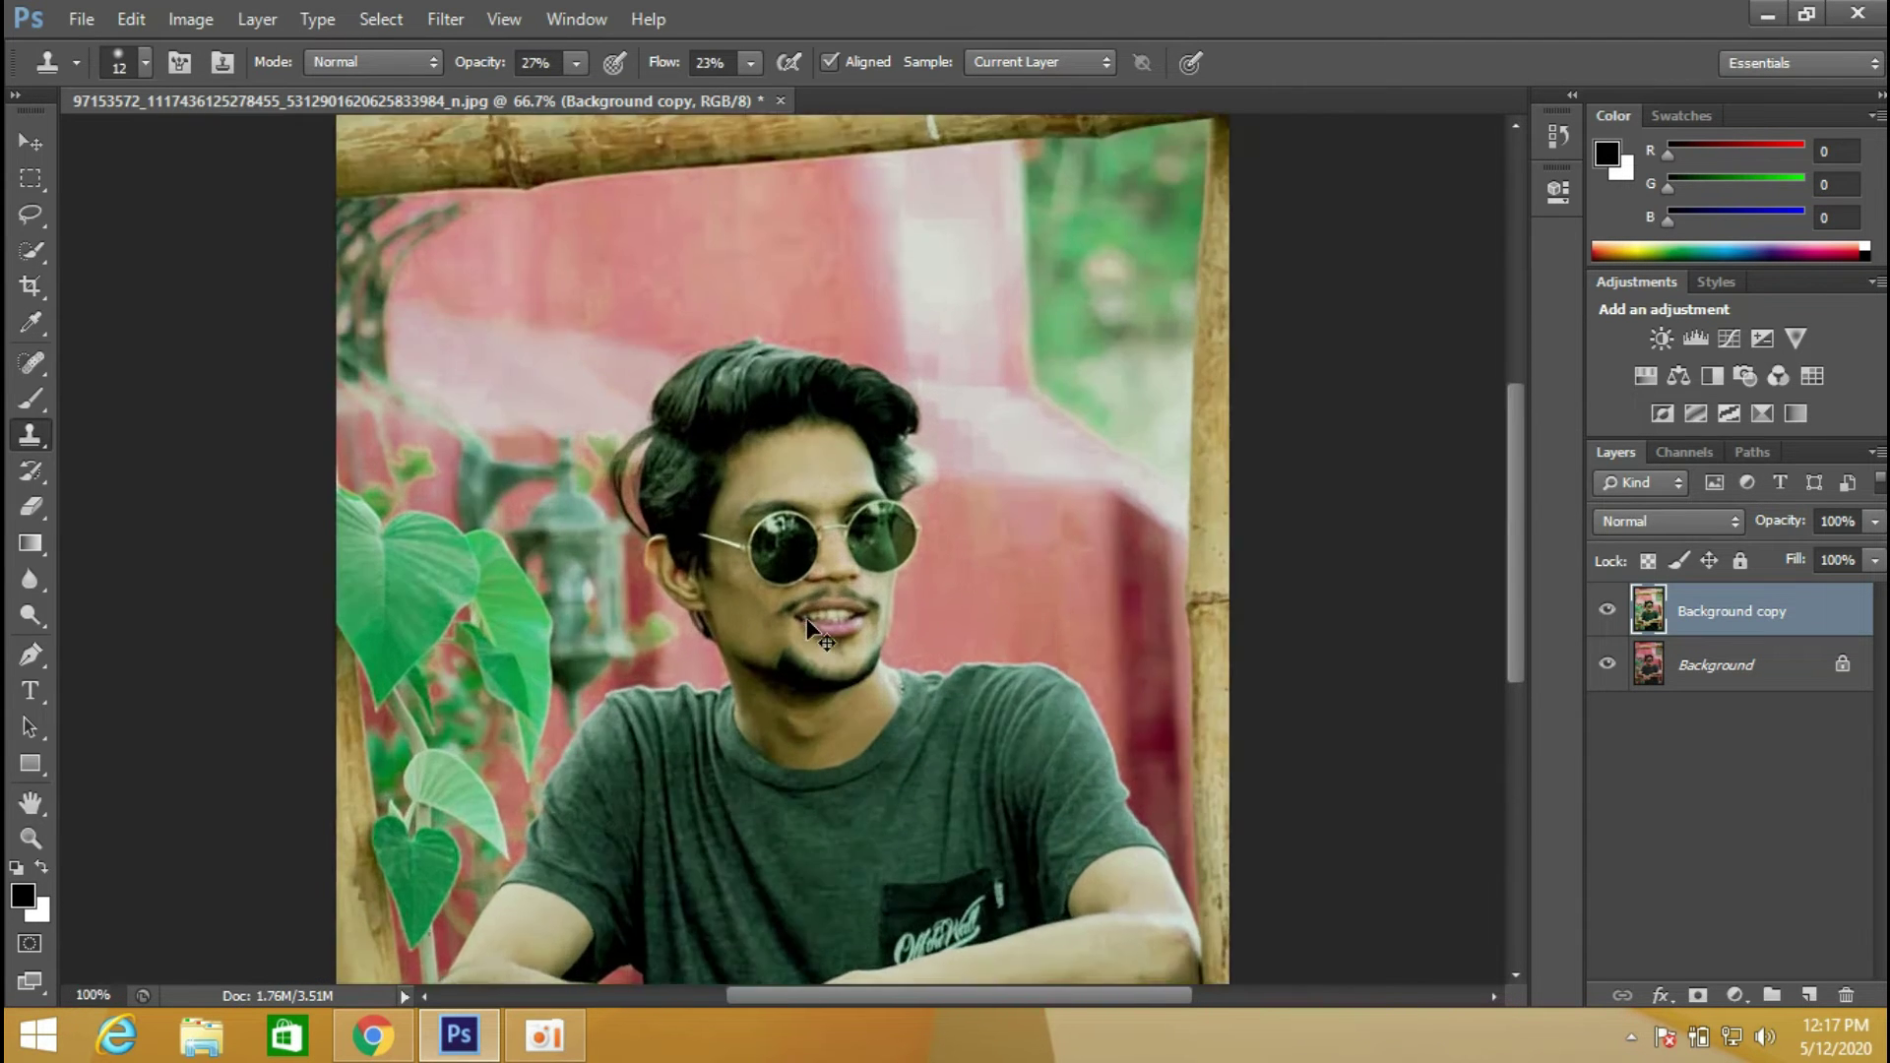
scroll(807, 620, "up", 3)
left_click_drag(1061, 695, 1061, 352)
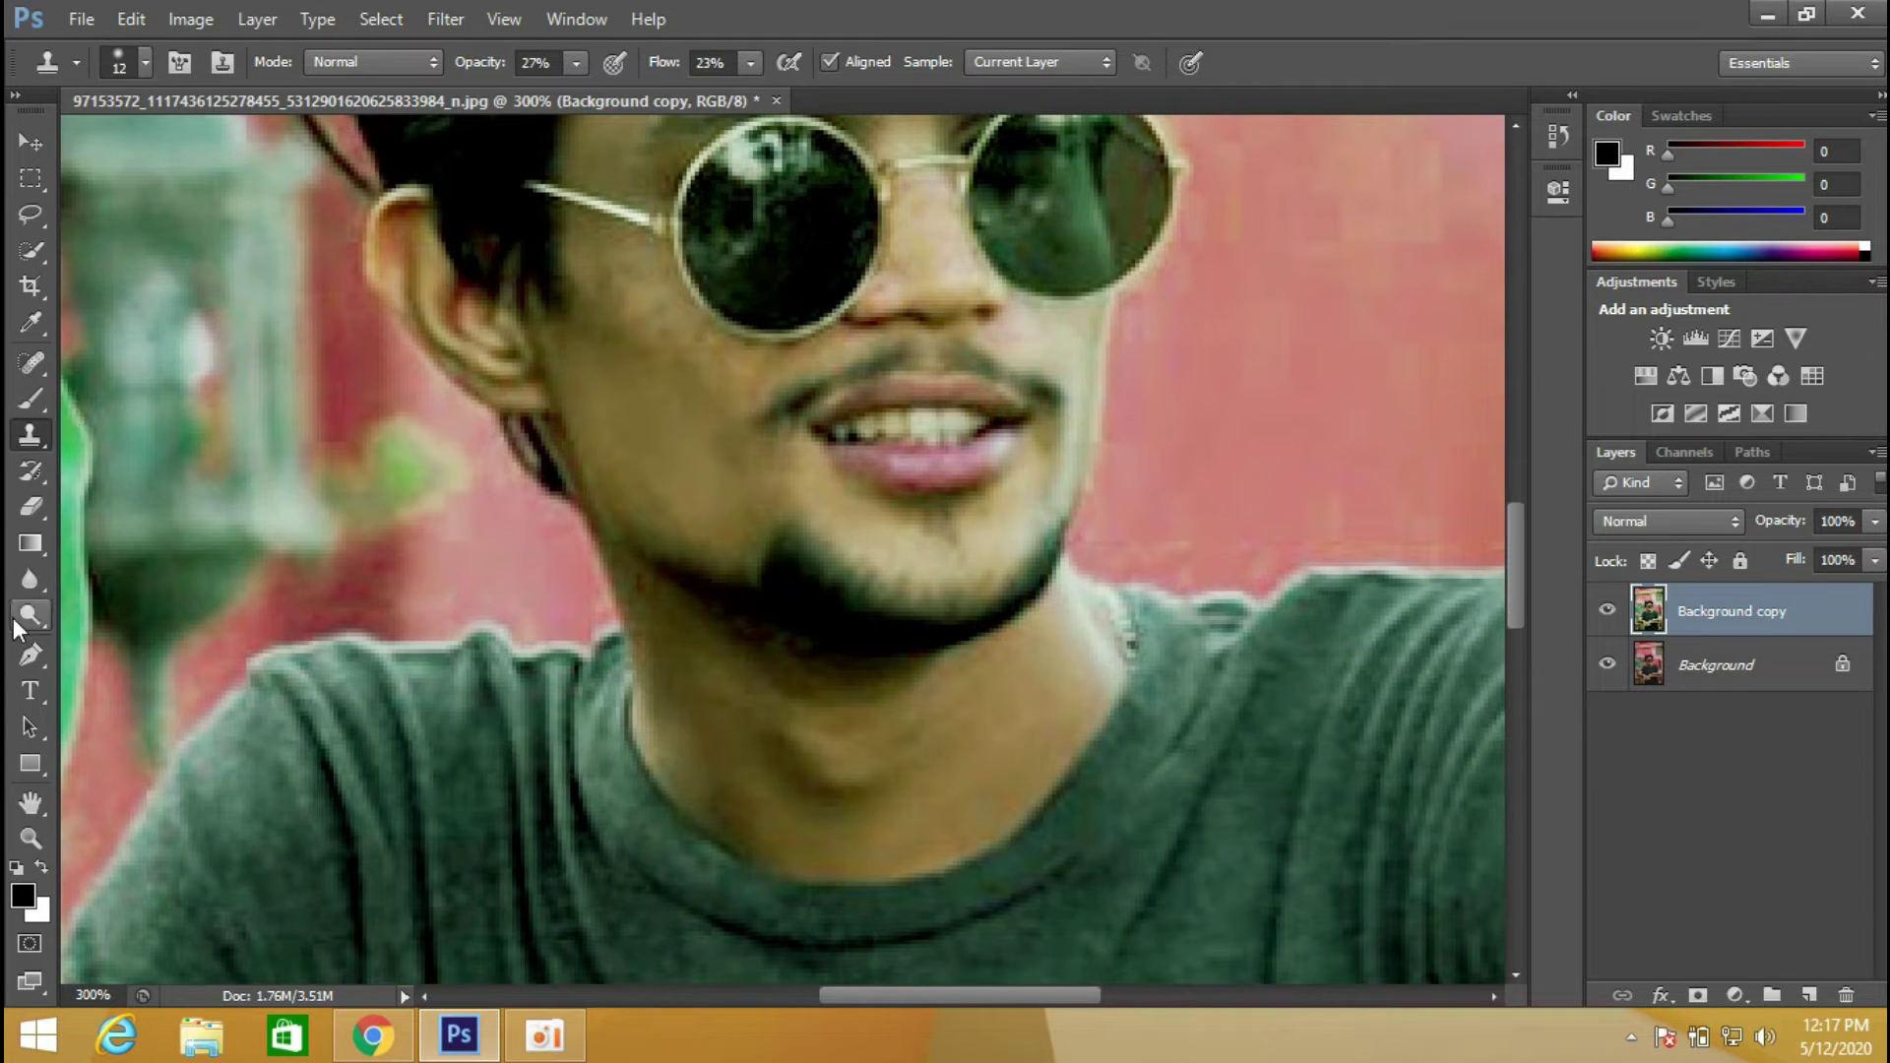
left_click(47, 610)
scroll(759, 443, "down", 1)
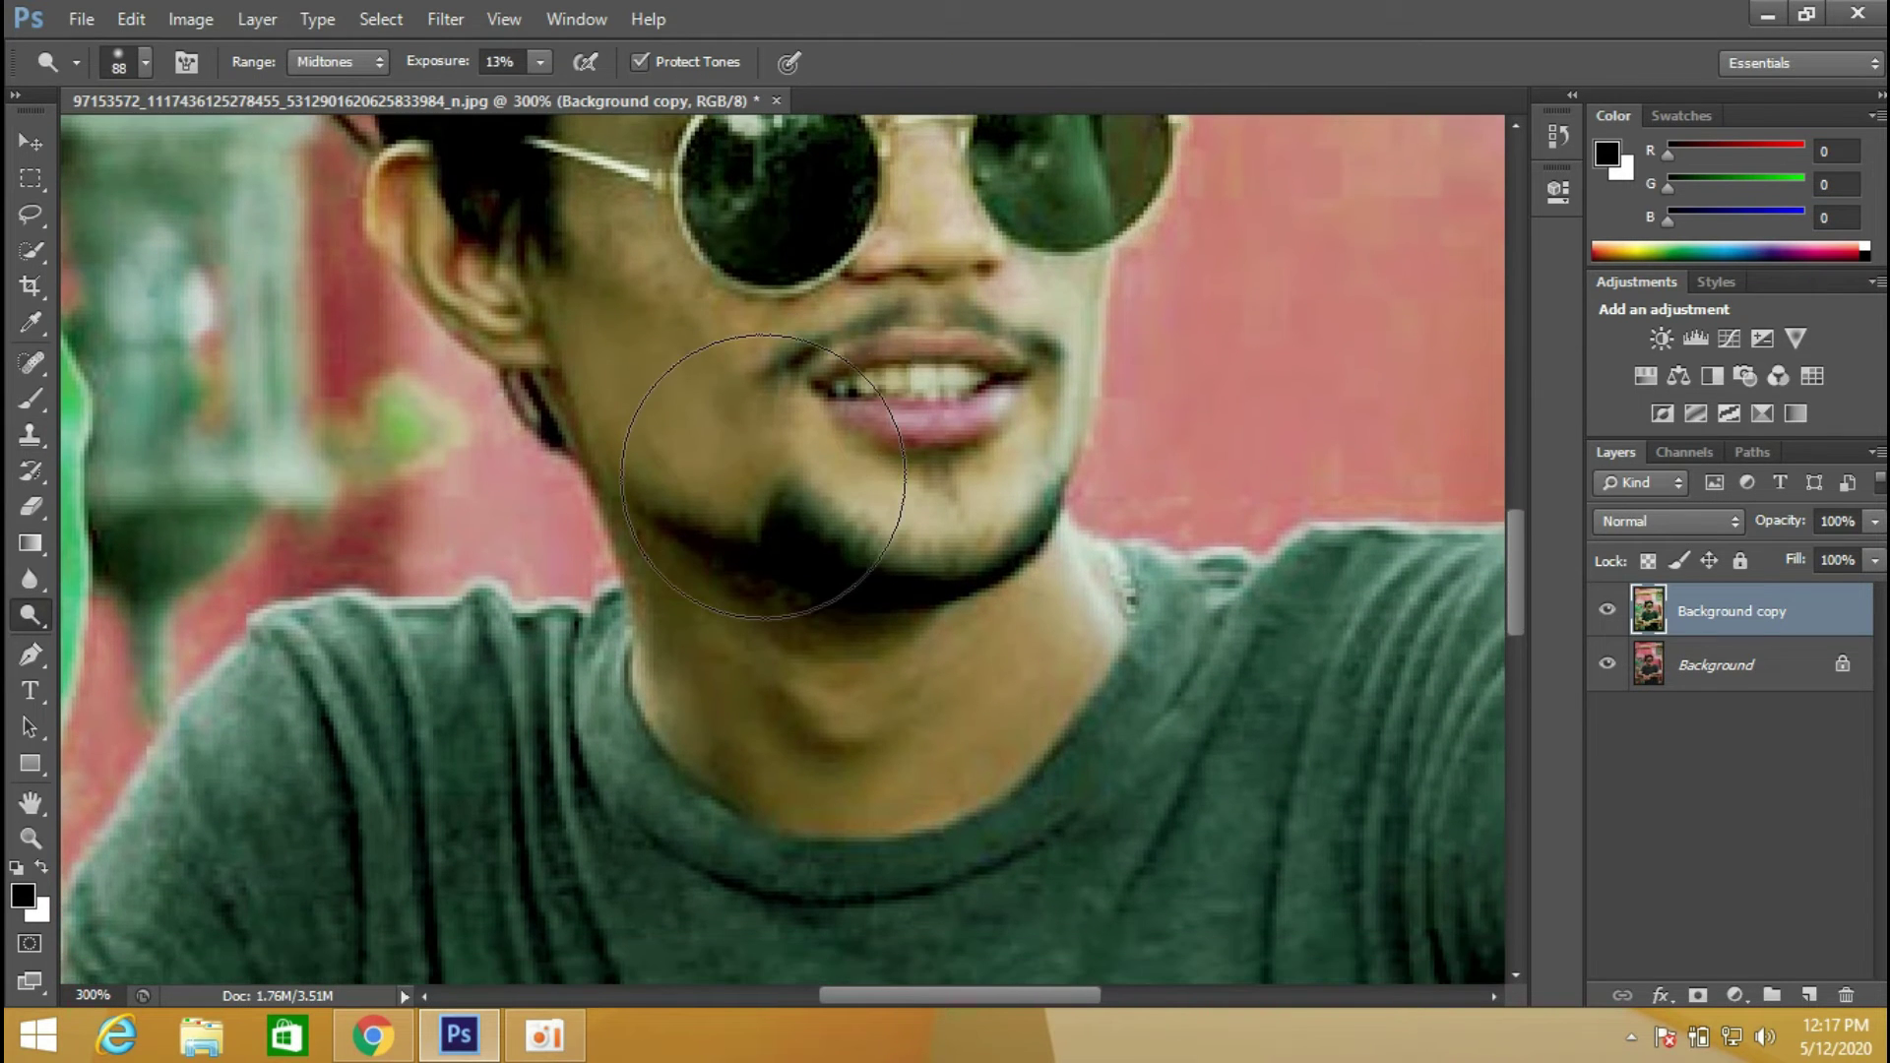
scroll(763, 476, "down", 1)
scroll(764, 463, "up", 1)
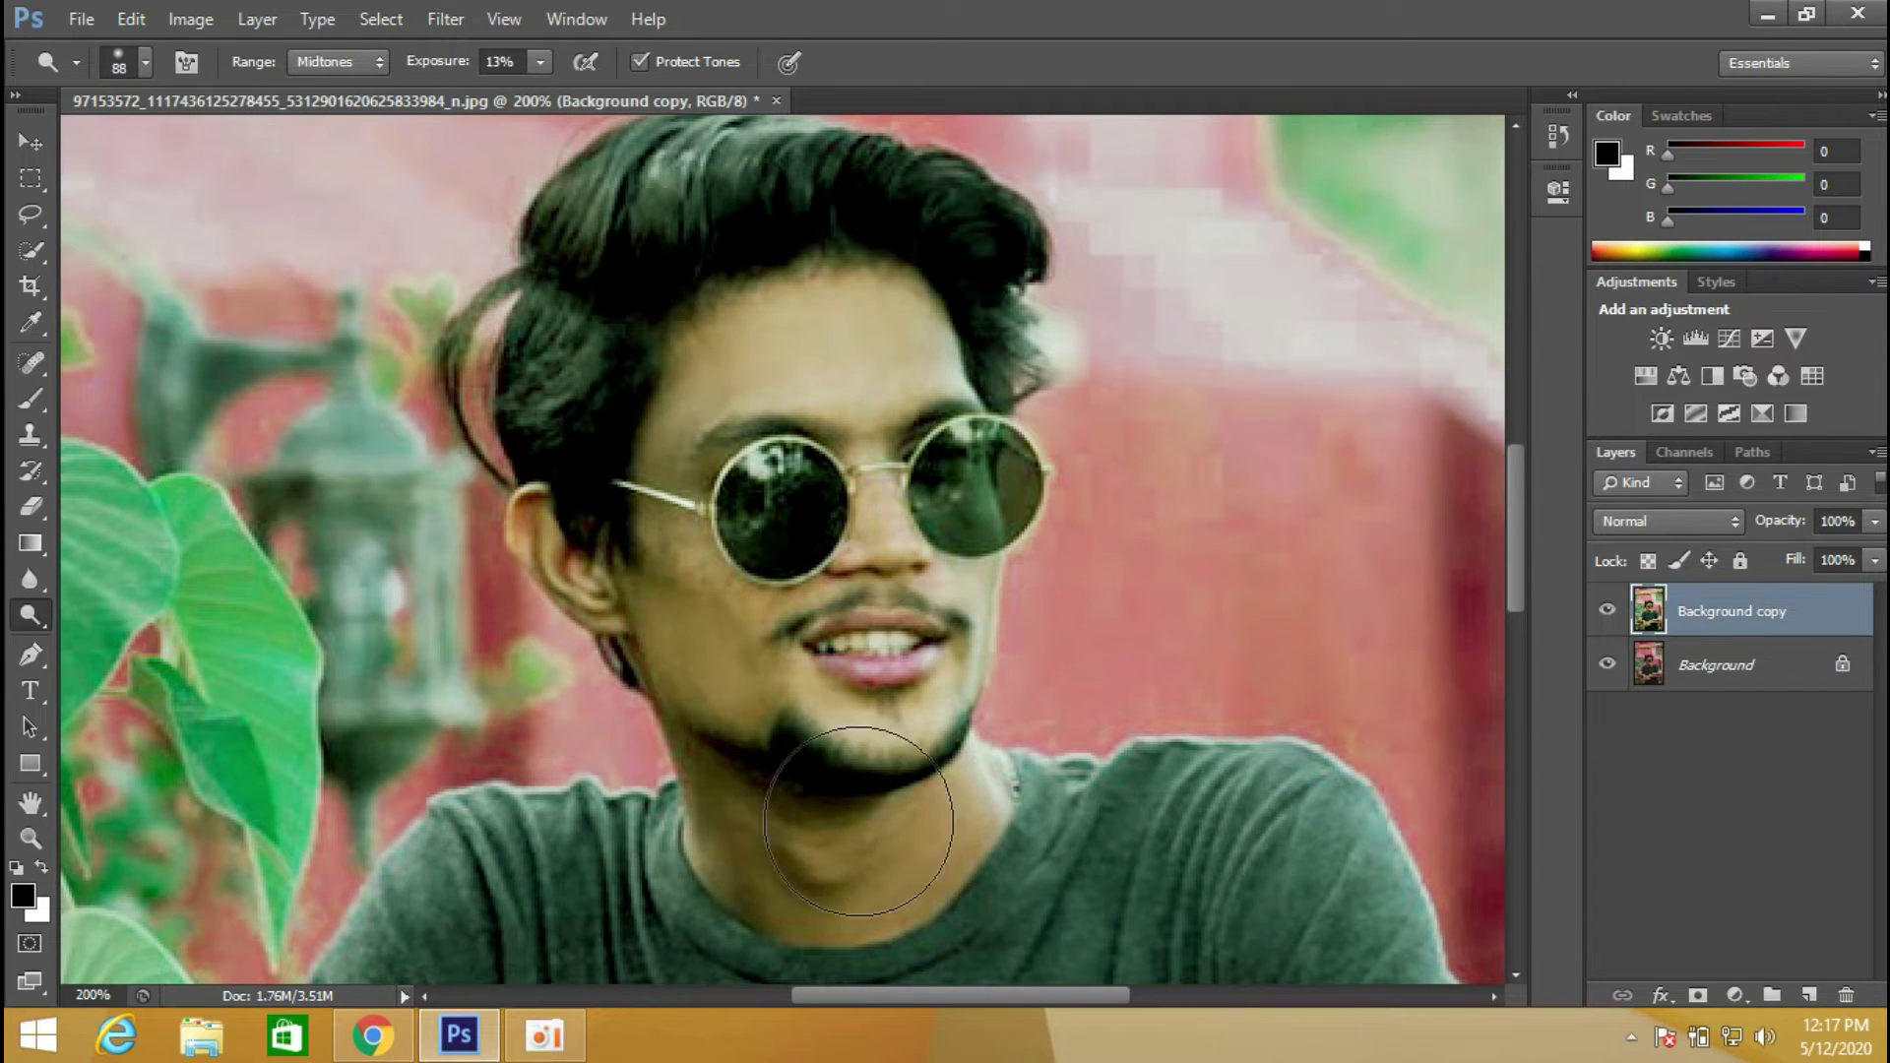
mouse_move(881, 853)
left_mouse_down()
mouse_move(920, 837)
mouse_move(883, 649)
mouse_move(692, 385)
mouse_move(464, 190)
mouse_move(696, 232)
mouse_move(801, 210)
mouse_move(1030, 250)
mouse_move(1089, 338)
mouse_move(1266, 388)
mouse_move(463, 172)
mouse_move(649, 250)
left_mouse_up()
key("ctrl+minus")
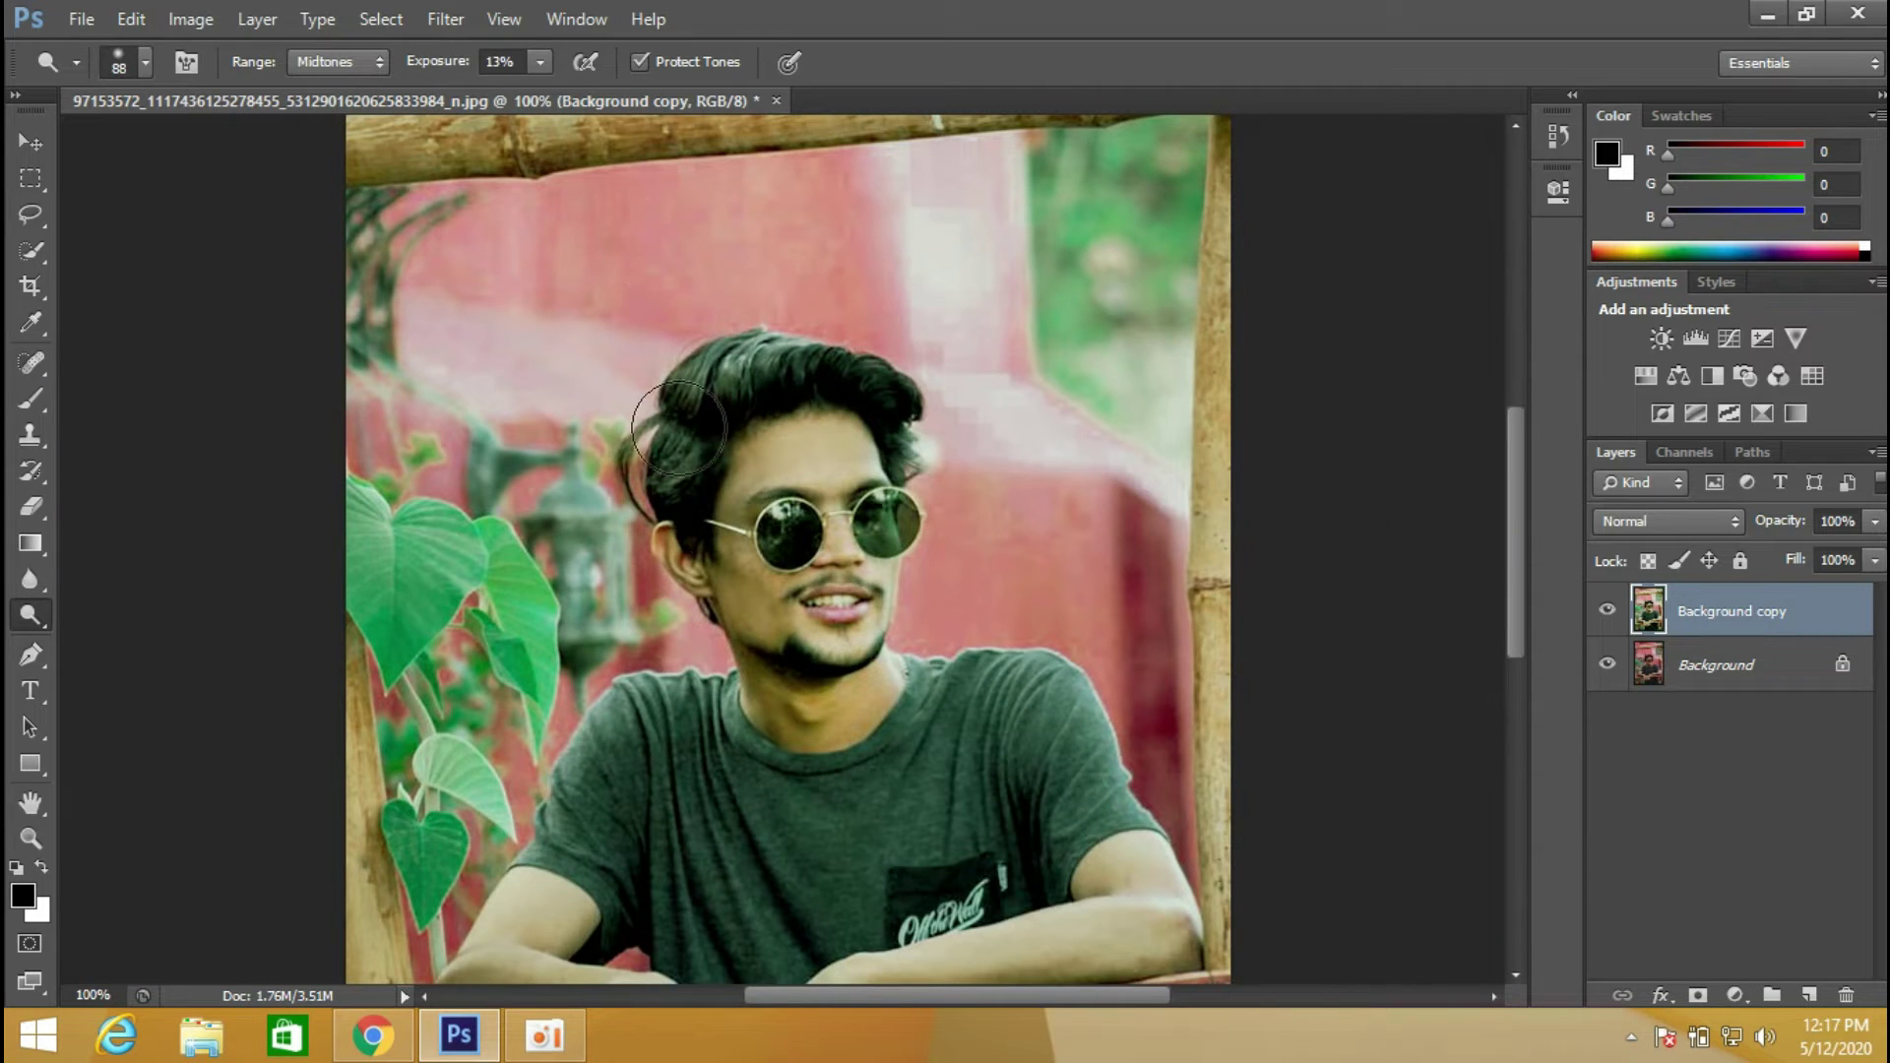
Open the Liquify filter and zoom the preview to 200% on the top of the hair.
left_click_drag(846, 513, 817, 616)
left_click(458, 18)
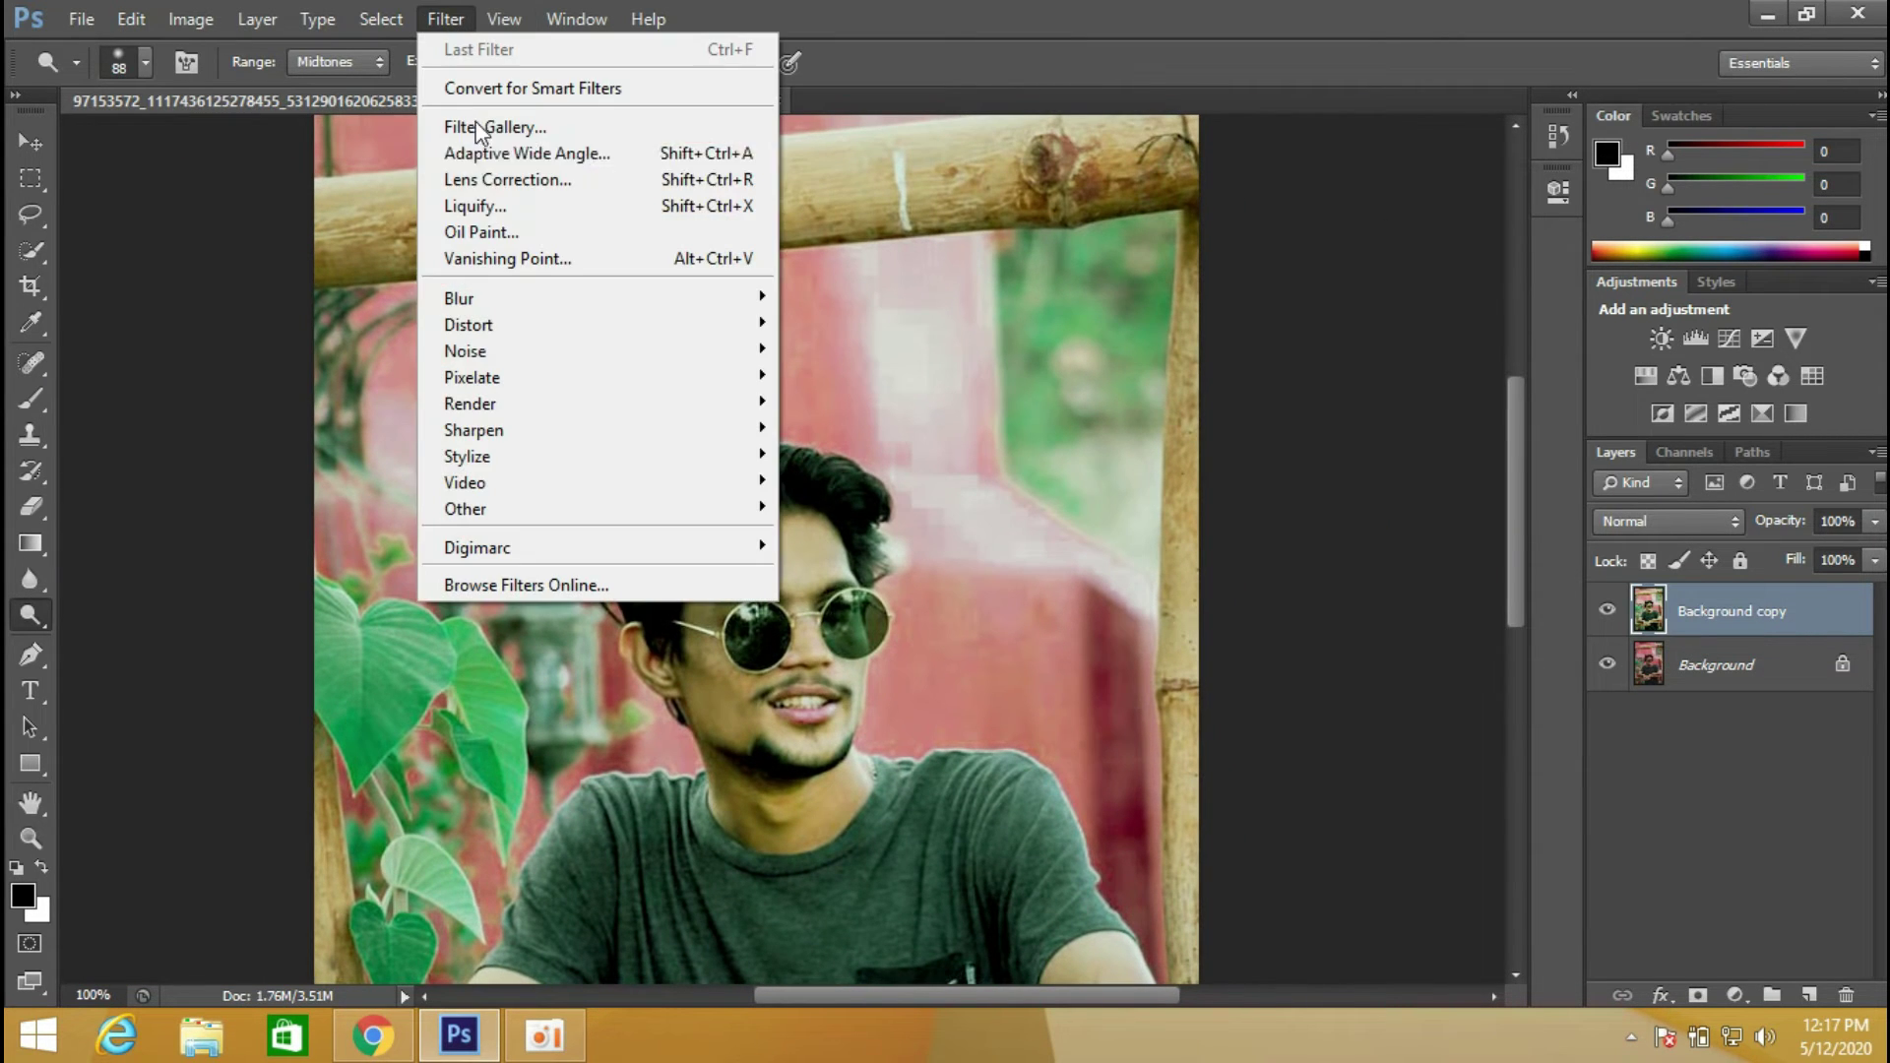
left_click(473, 206)
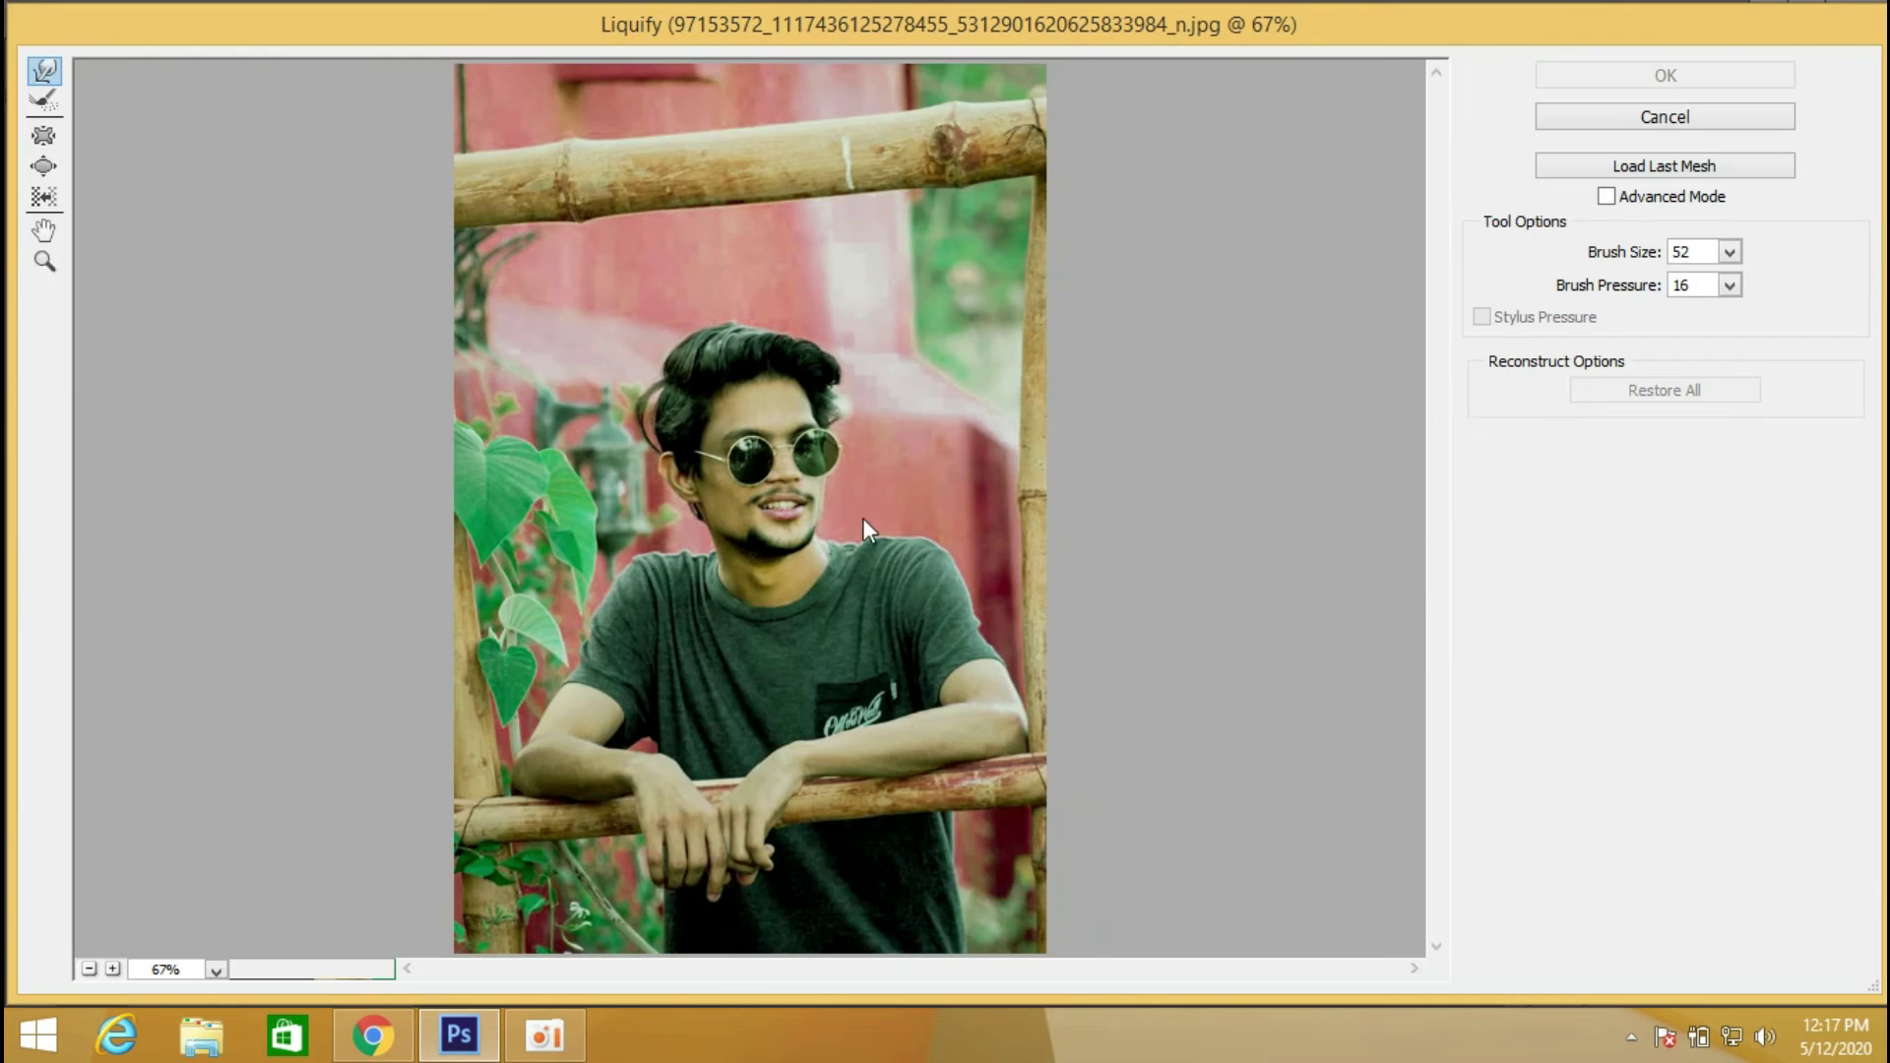
key("ctrl+plus")
key("ctrl+plus")
key("ctrl+plus")
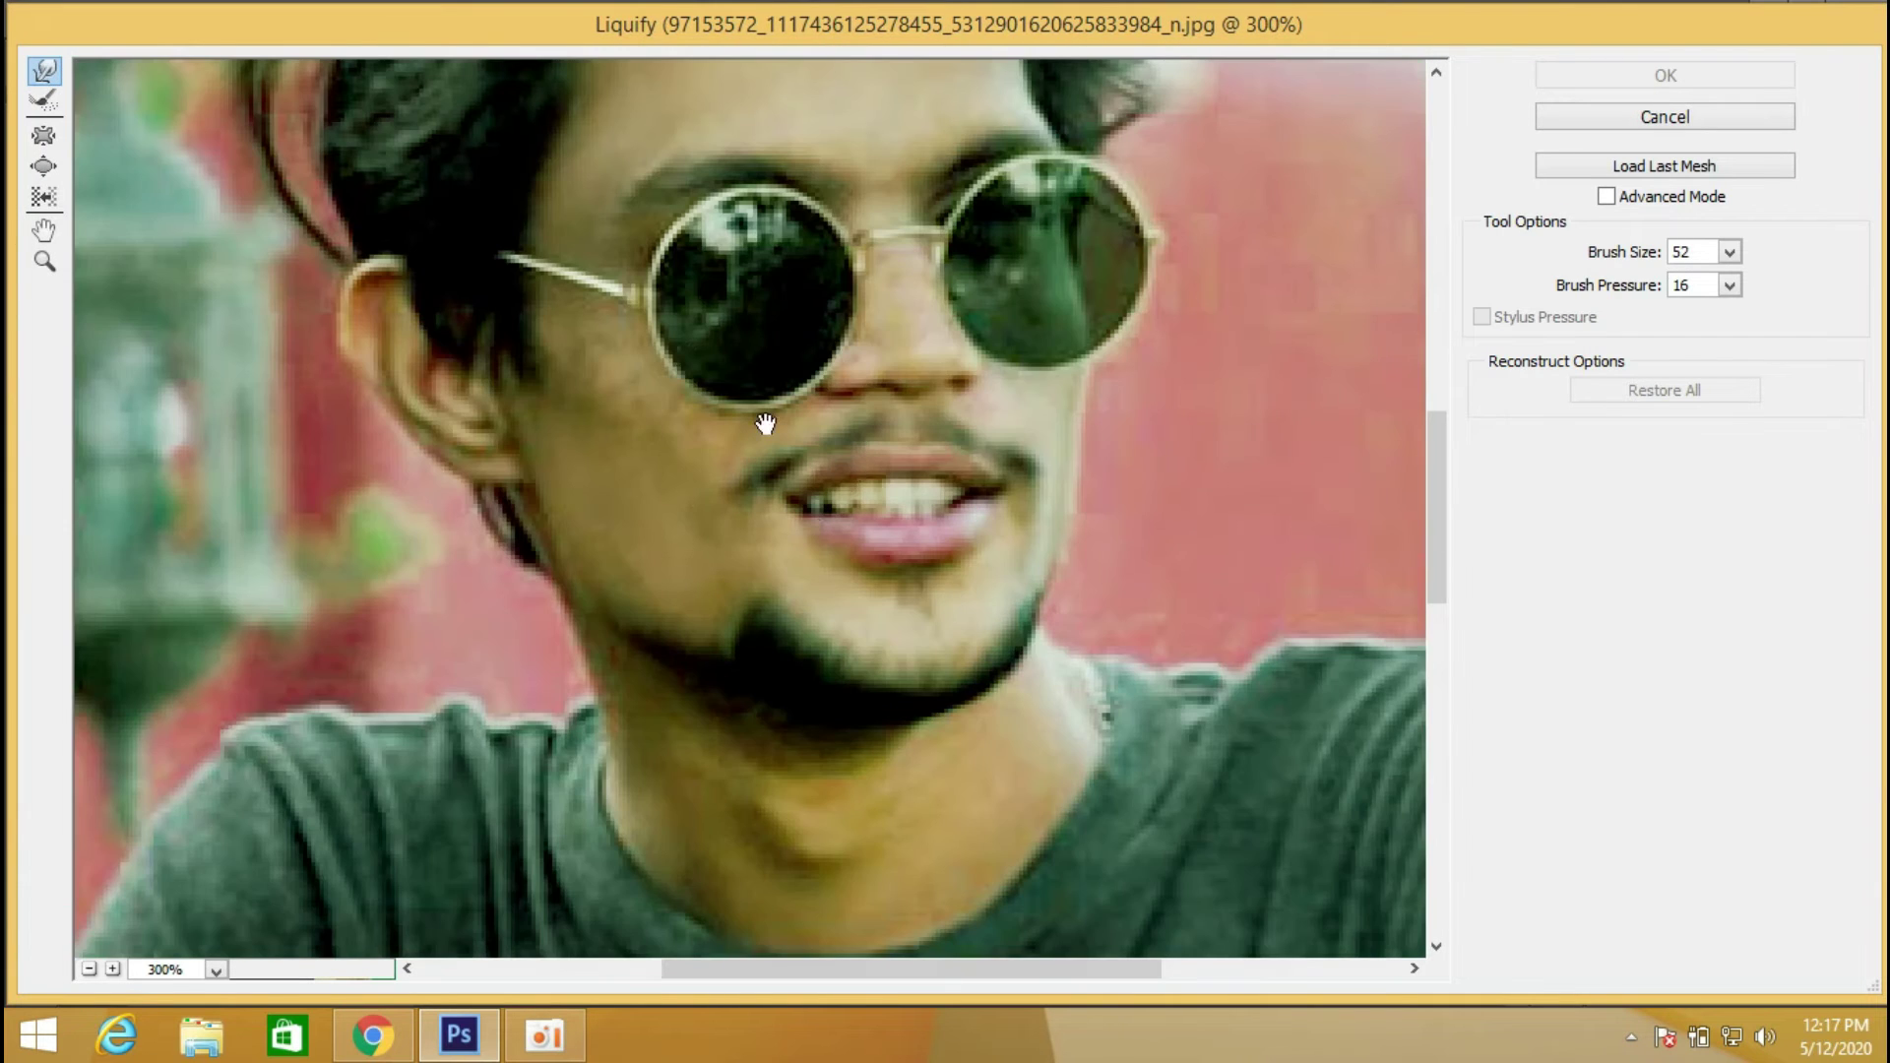
left_click_drag(823, 605, 814, 694)
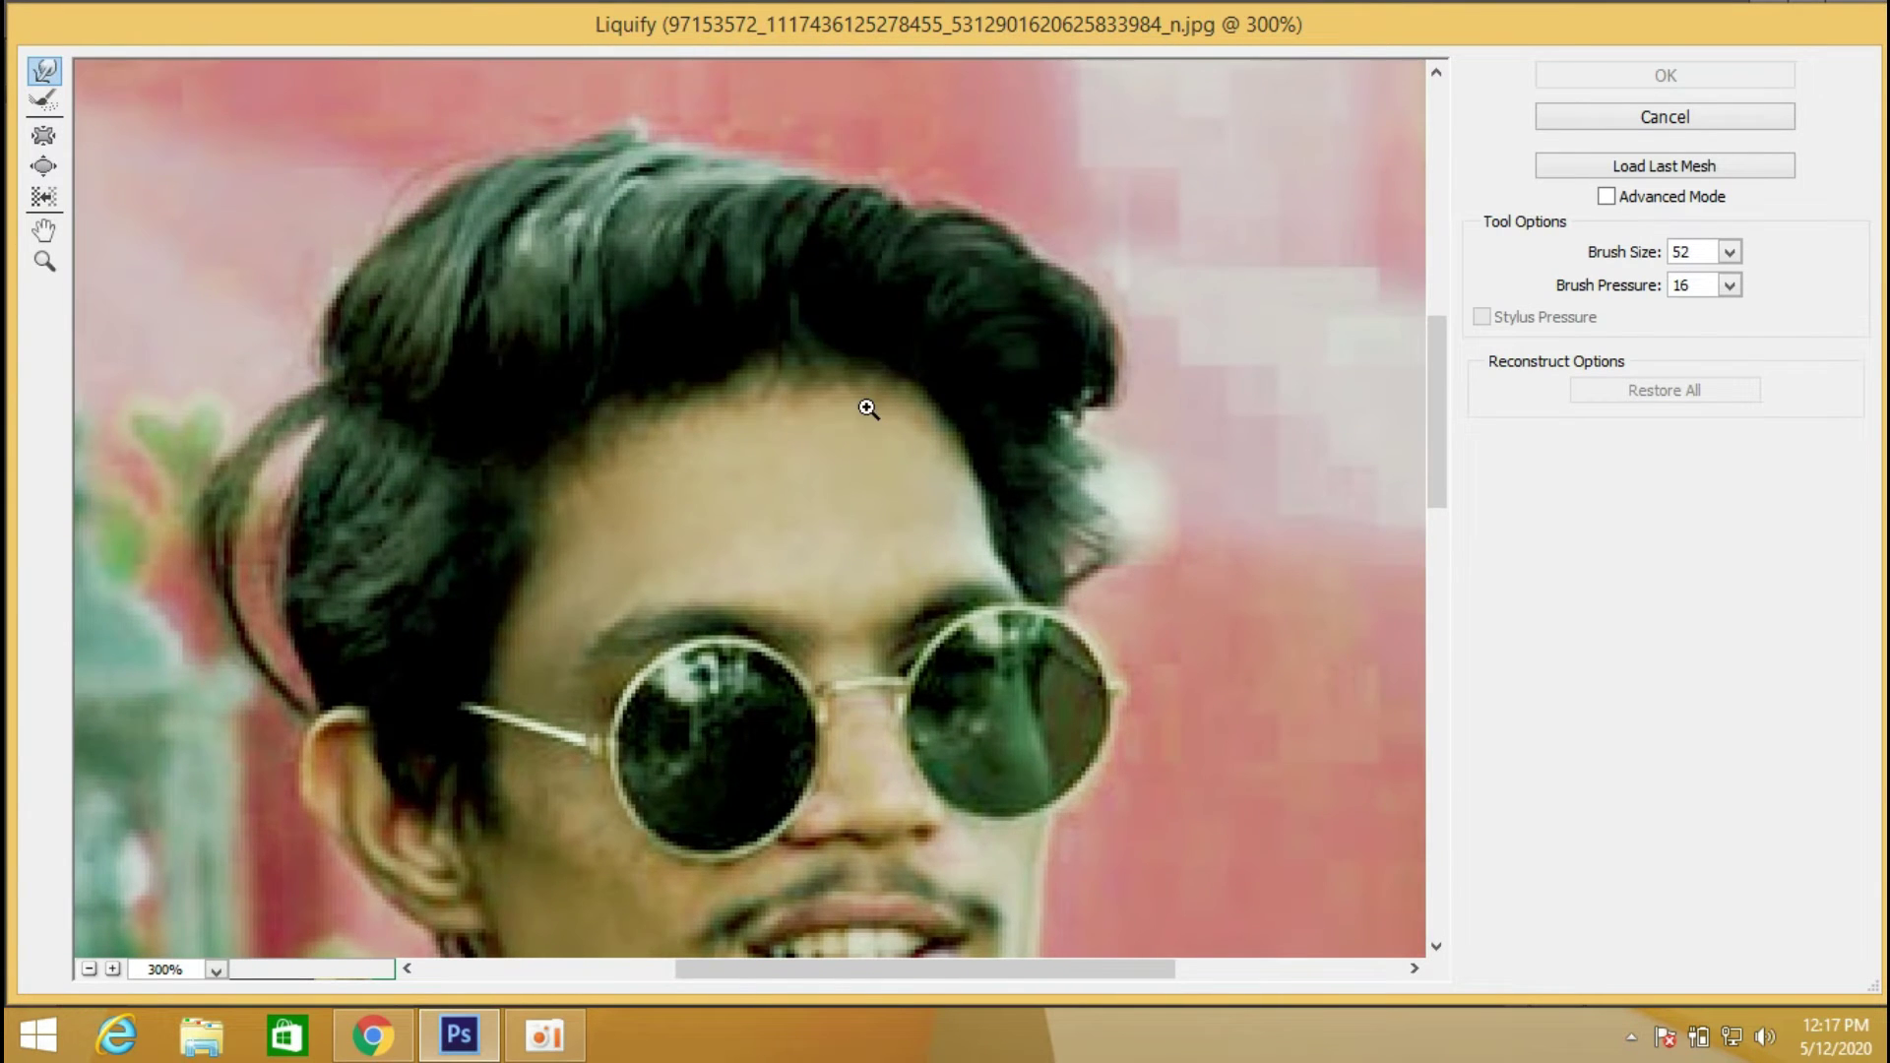
key("ctrl+minus")
left_click_drag(865, 405, 850, 569)
Warp the hair top upward and smooth its right edge using a size-52 Forward Warp brush.
left_click_drag(823, 434, 865, 528)
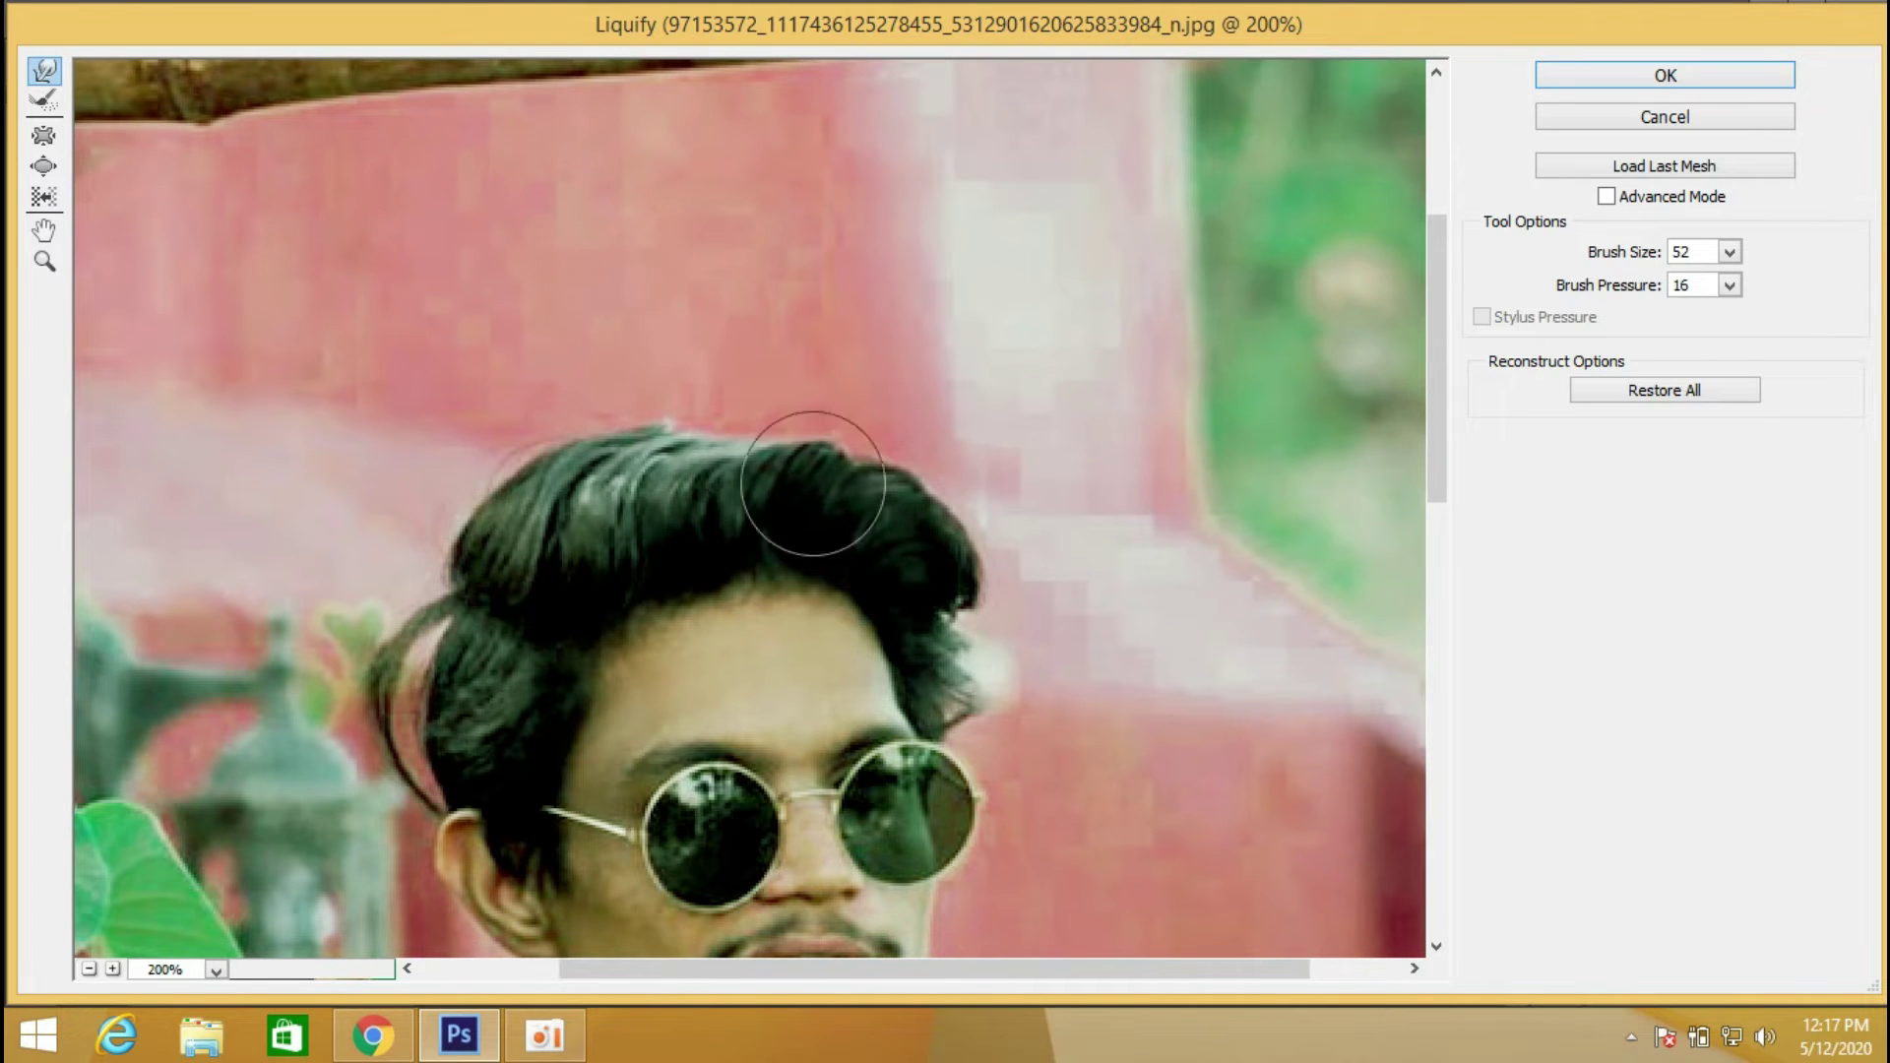
left_click_drag(718, 422, 828, 424)
left_click_drag(724, 473, 844, 409)
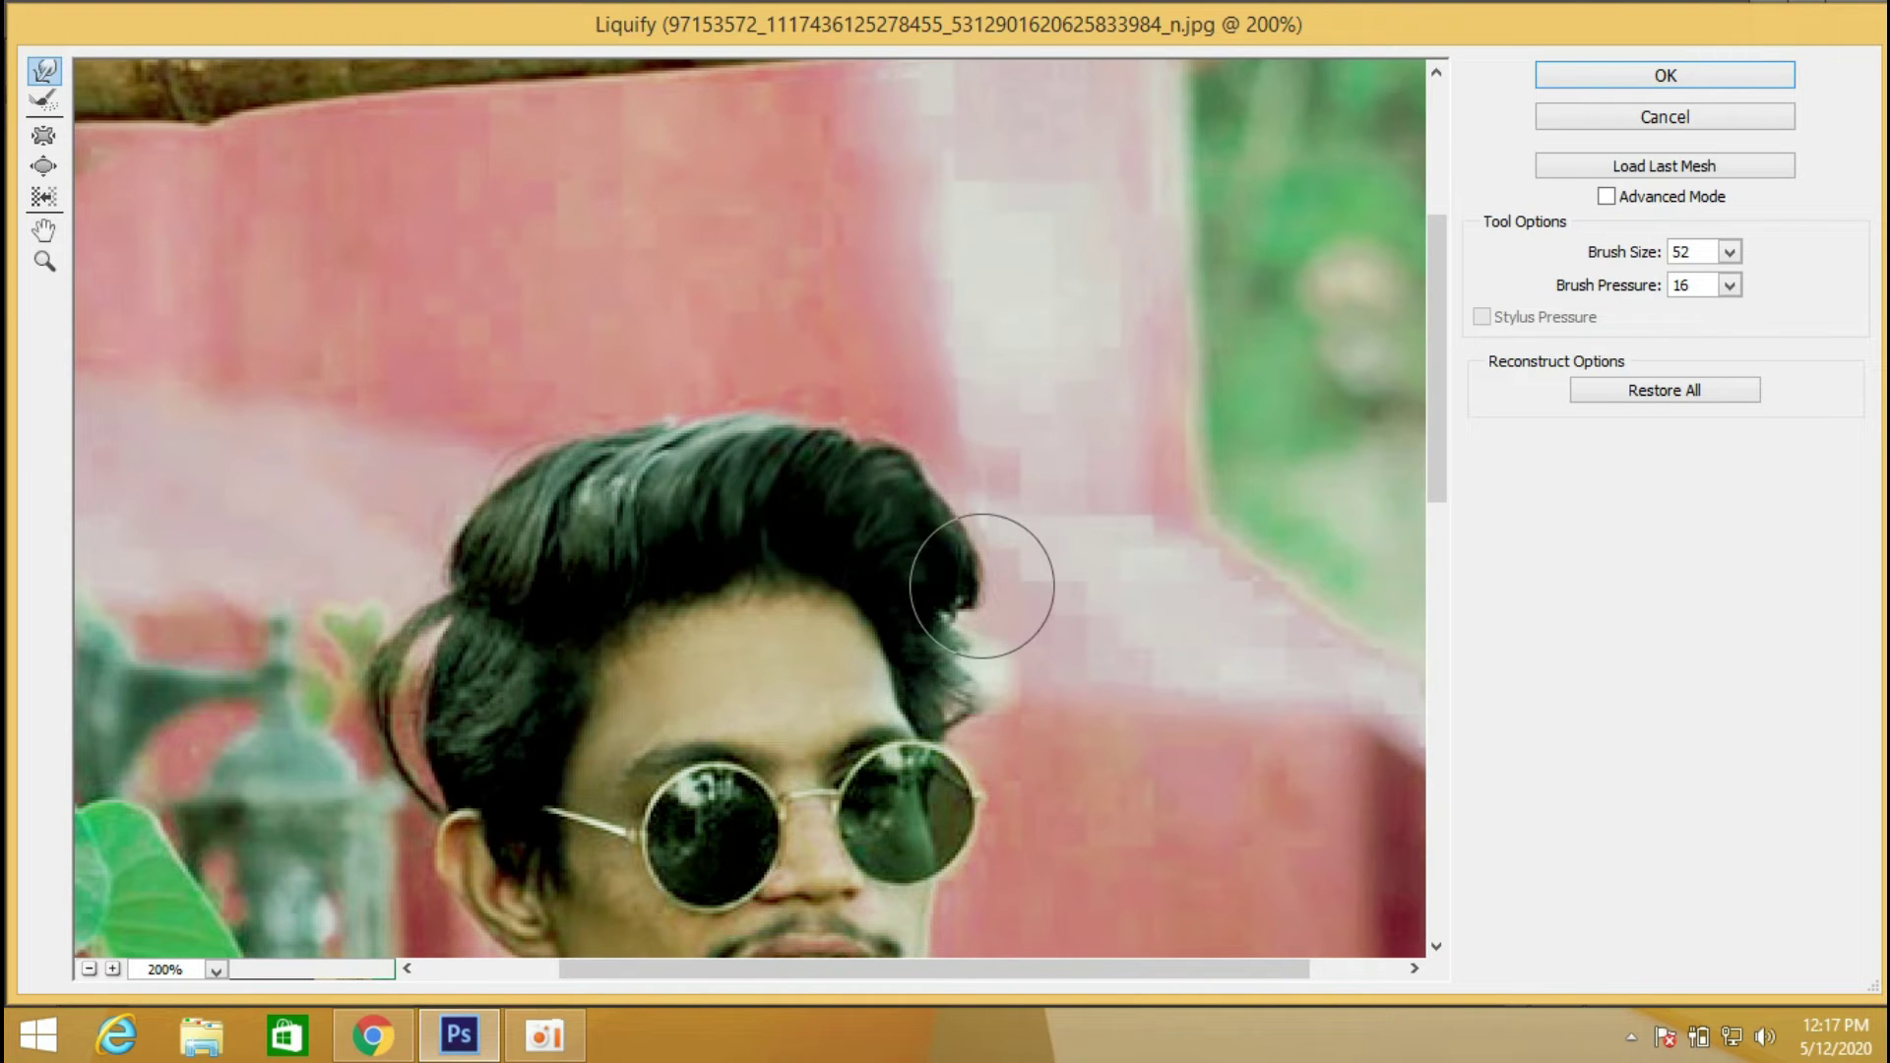
mouse_move(972, 688)
left_mouse_down()
mouse_move(1005, 698)
mouse_move(885, 549)
mouse_move(949, 514)
mouse_move(886, 551)
mouse_move(831, 499)
mouse_move(844, 473)
mouse_move(771, 540)
mouse_move(409, 506)
mouse_move(546, 641)
mouse_move(603, 506)
mouse_move(633, 515)
mouse_move(586, 422)
mouse_move(401, 536)
mouse_move(479, 718)
mouse_move(472, 675)
mouse_move(490, 705)
mouse_move(537, 718)
mouse_move(688, 523)
mouse_move(729, 498)
mouse_move(919, 493)
mouse_move(949, 434)
left_mouse_up()
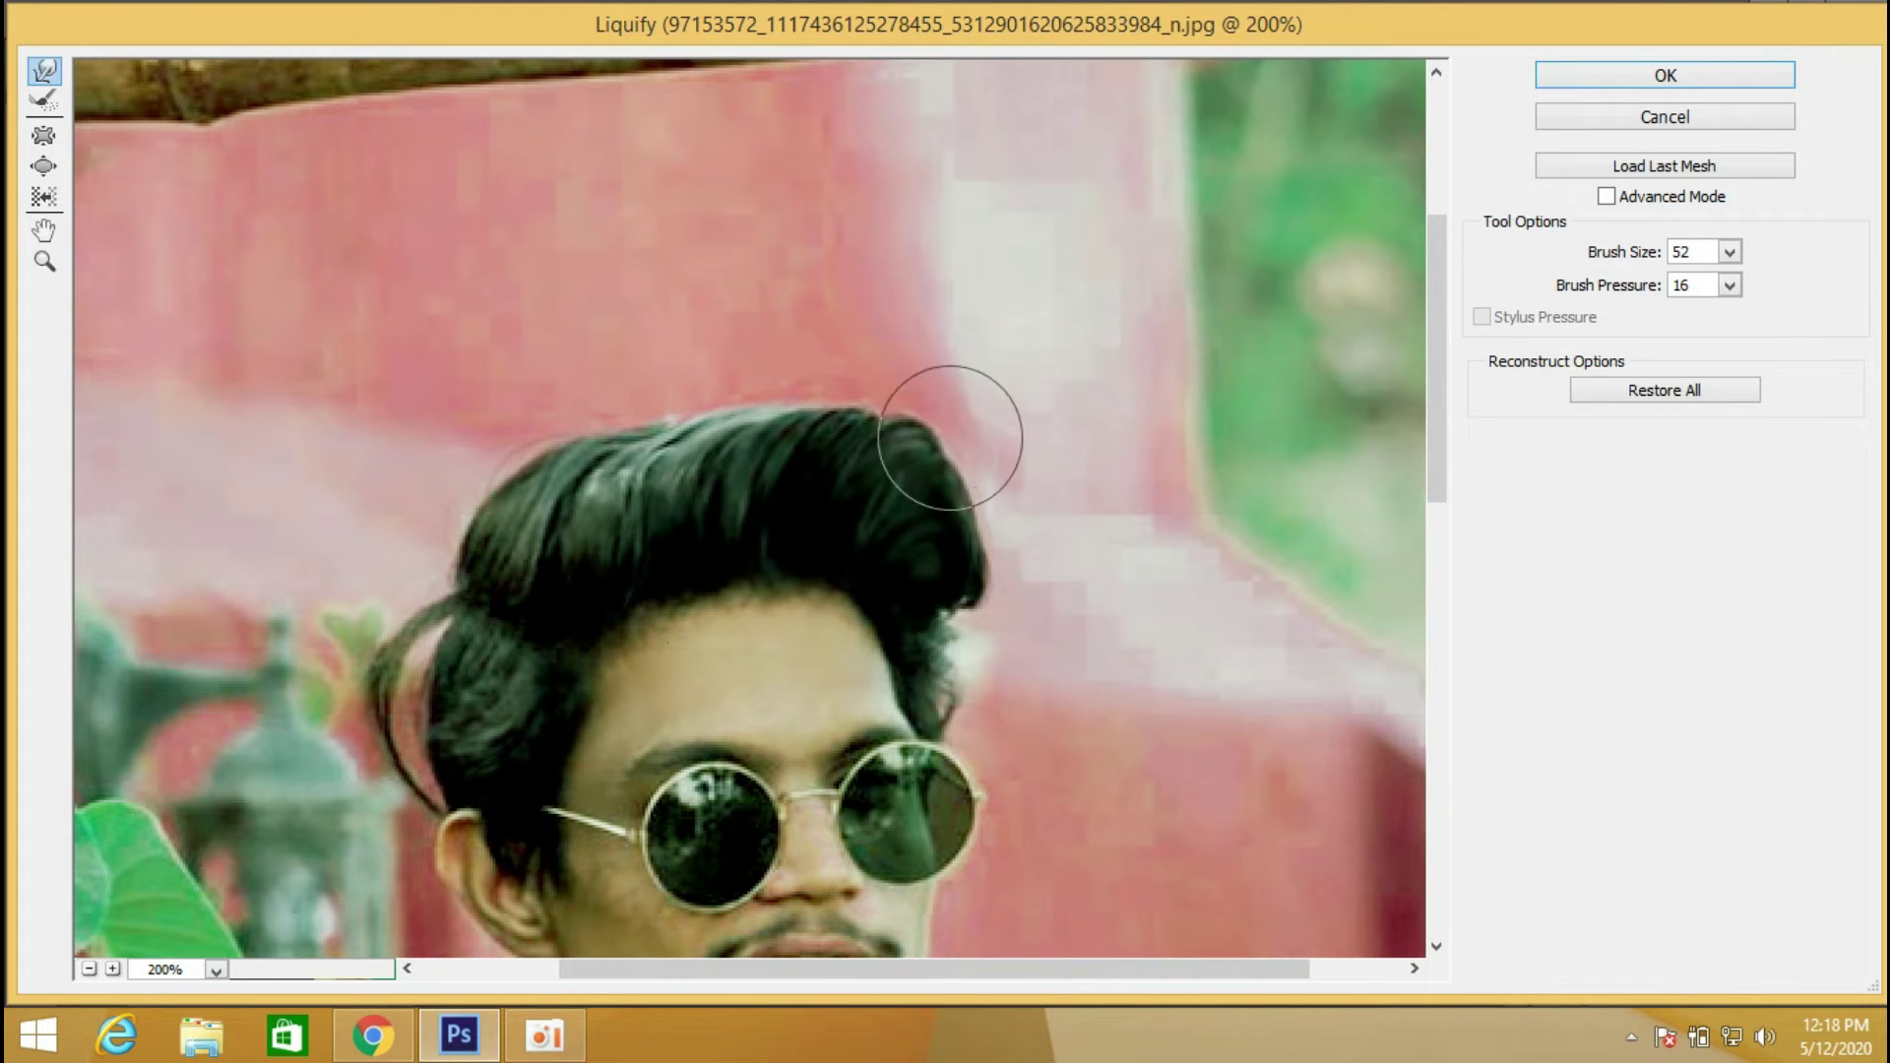
left_click_drag(604, 528, 597, 535)
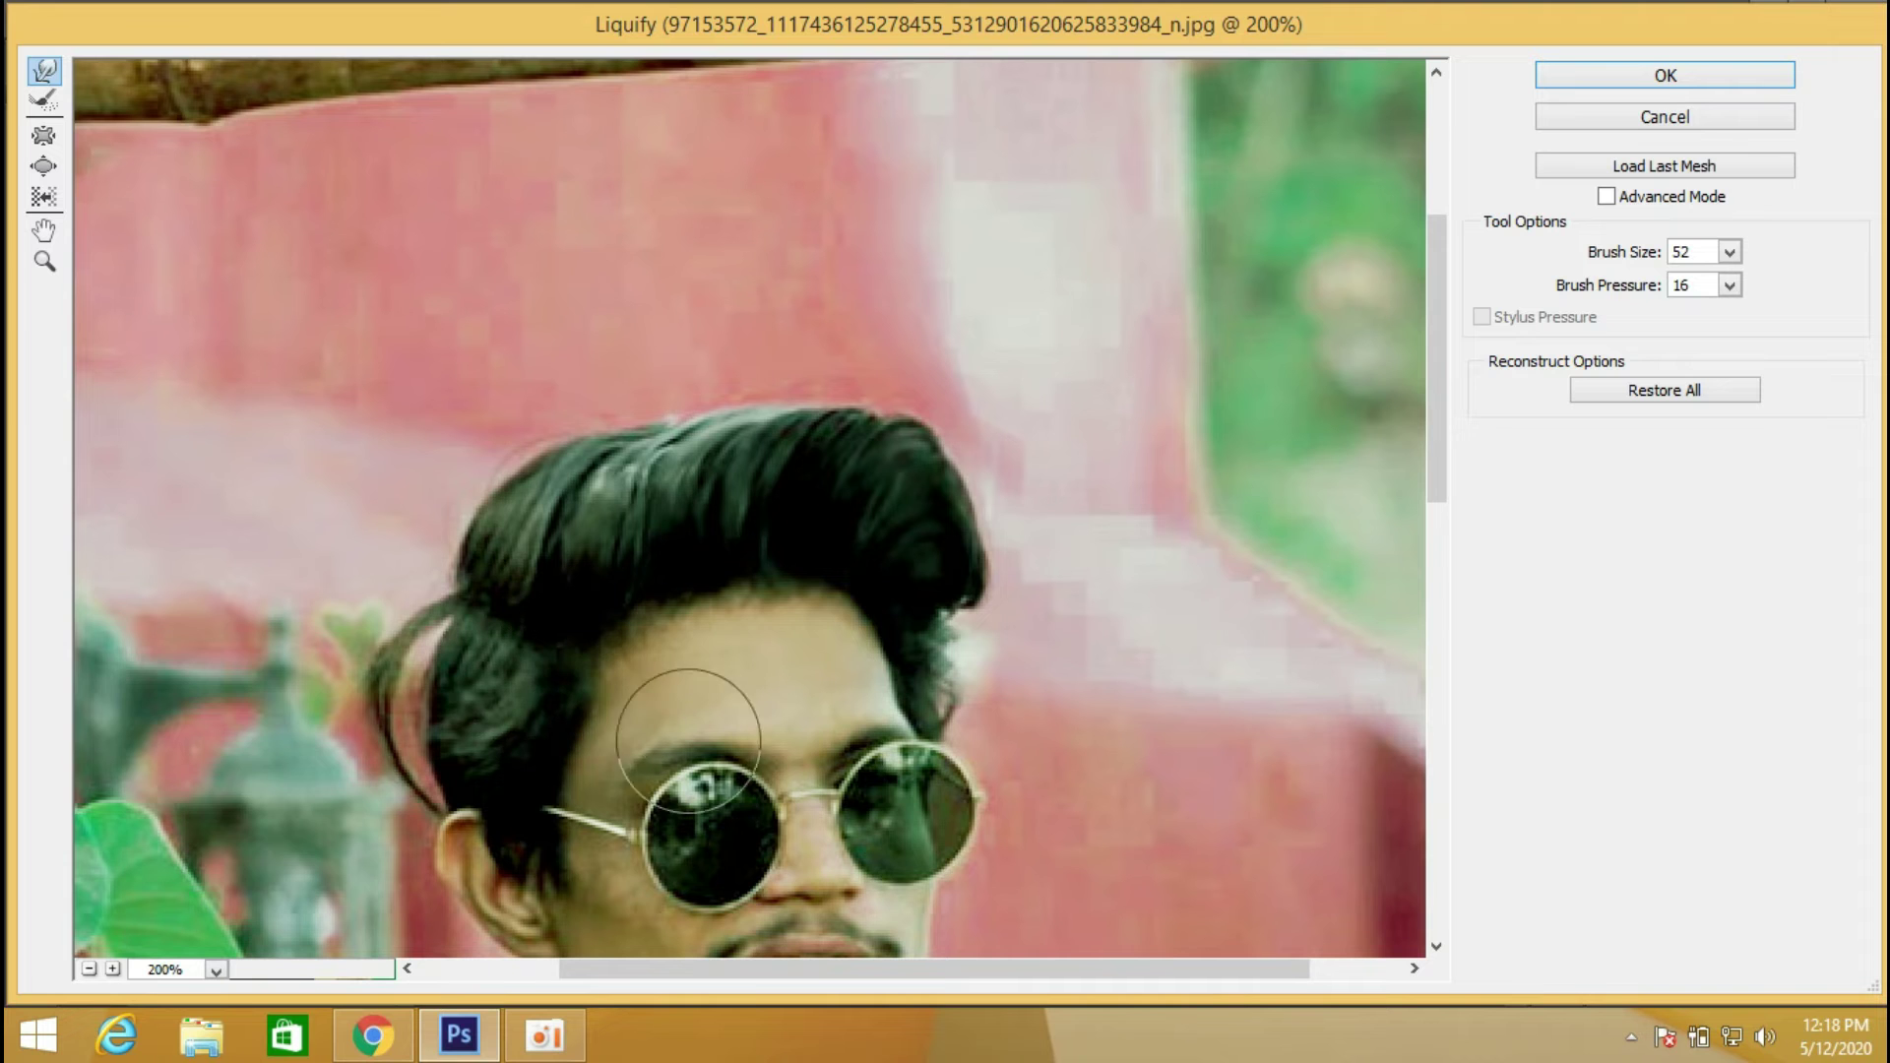
left_click_drag(789, 494, 777, 324)
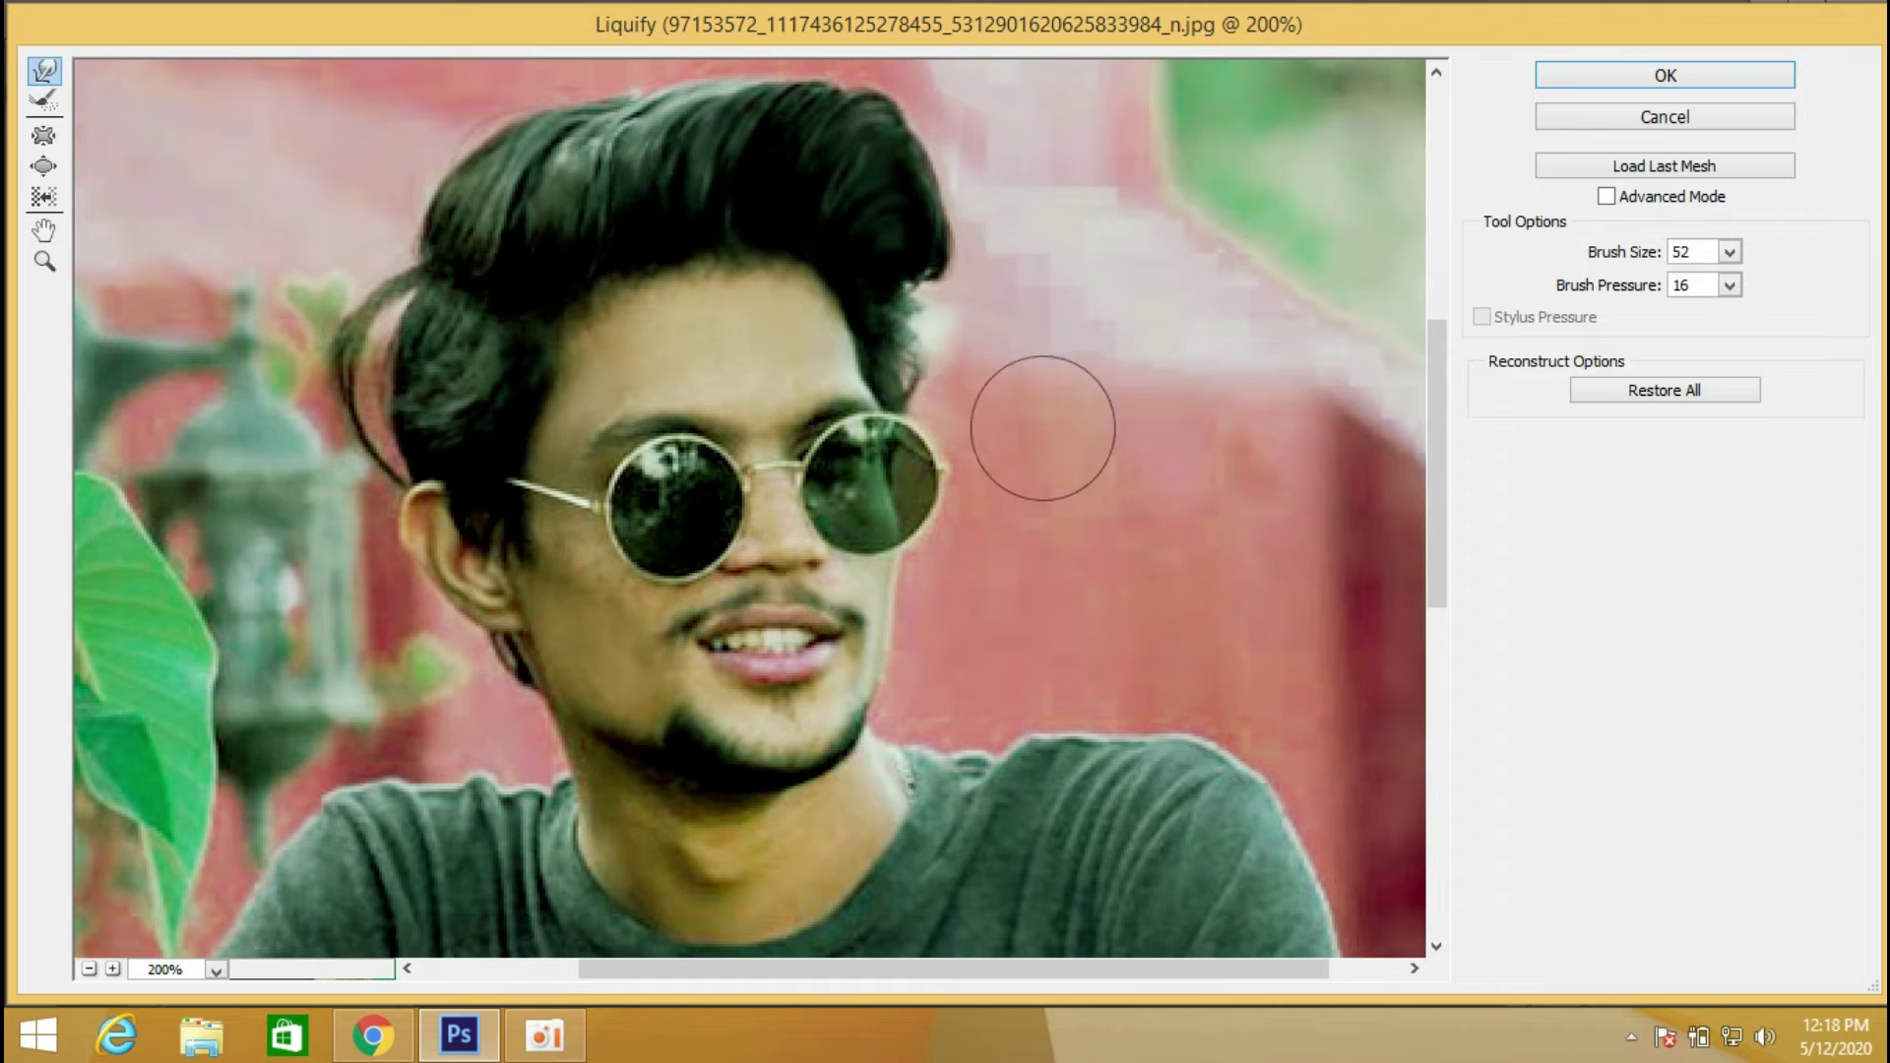
left_click(1728, 253)
With a smaller warp brush, refine the hair edges at the temple, below the ear and sideburn.
left_click_drag(1614, 284, 1600, 284)
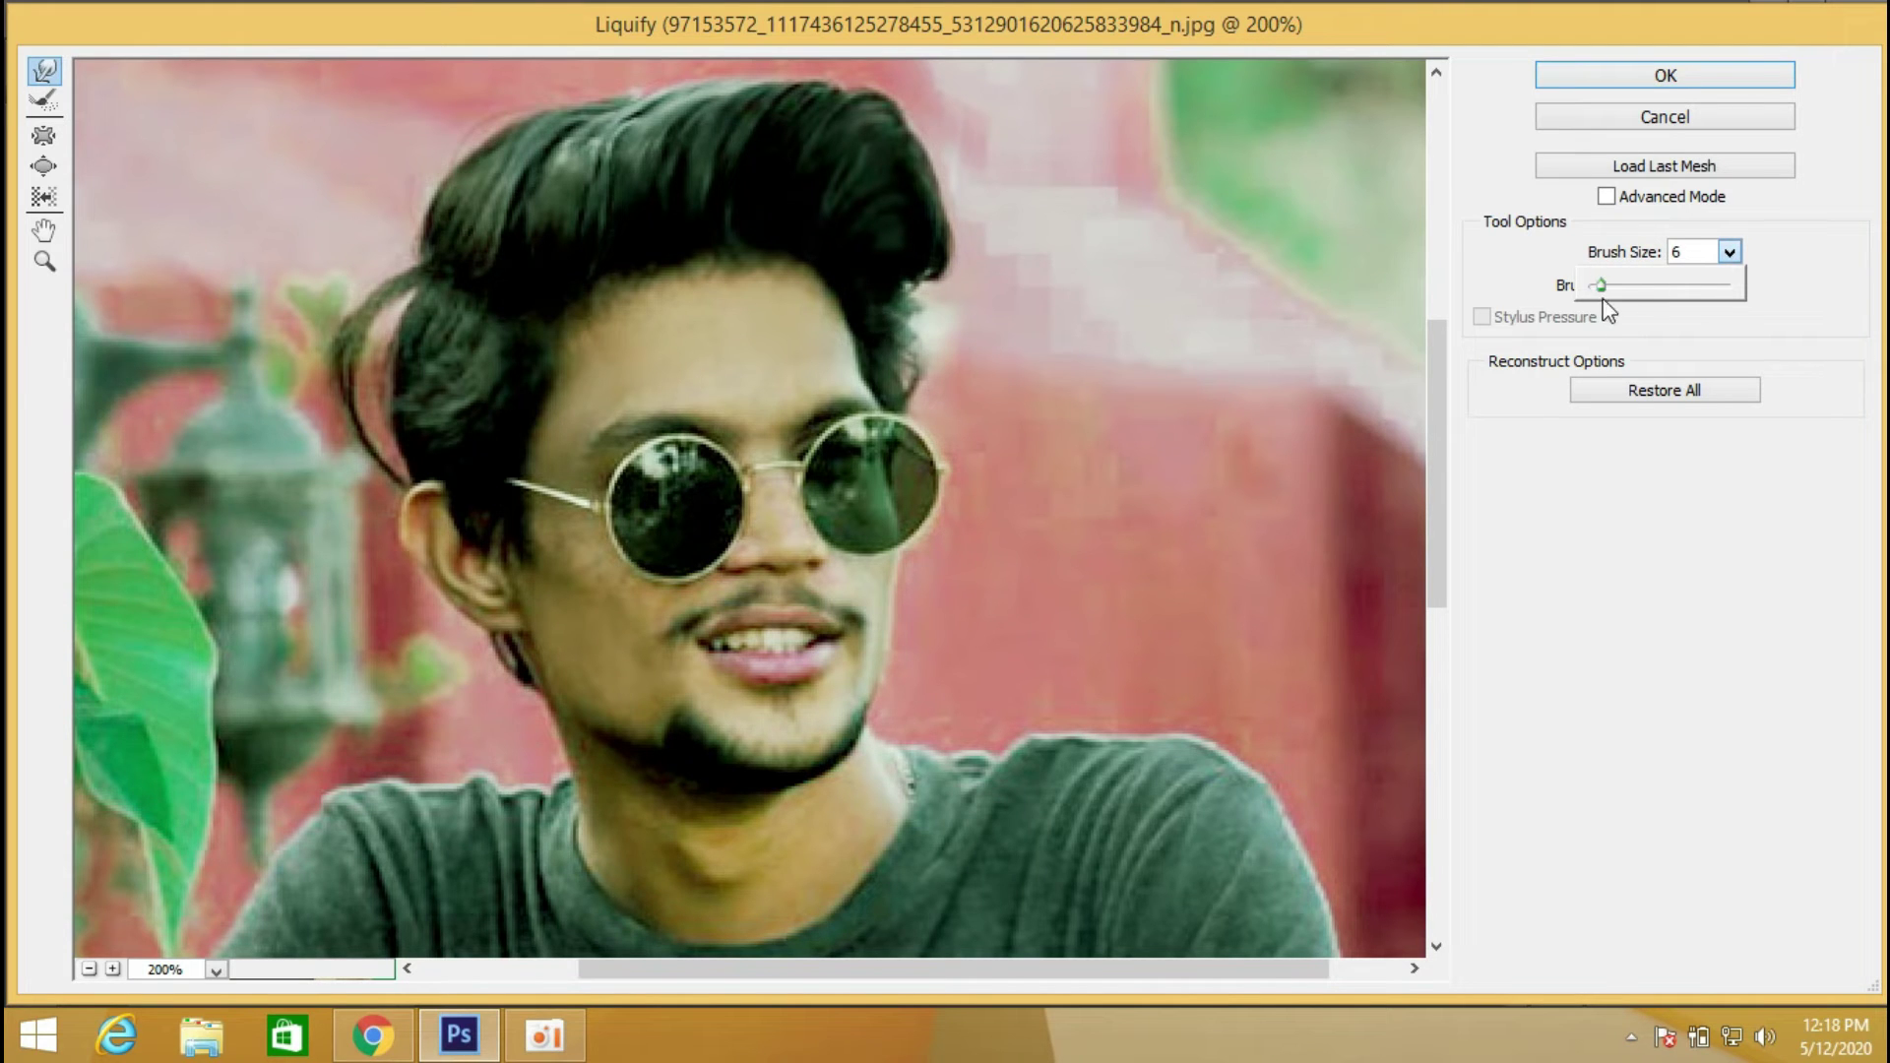
left_click(934, 327)
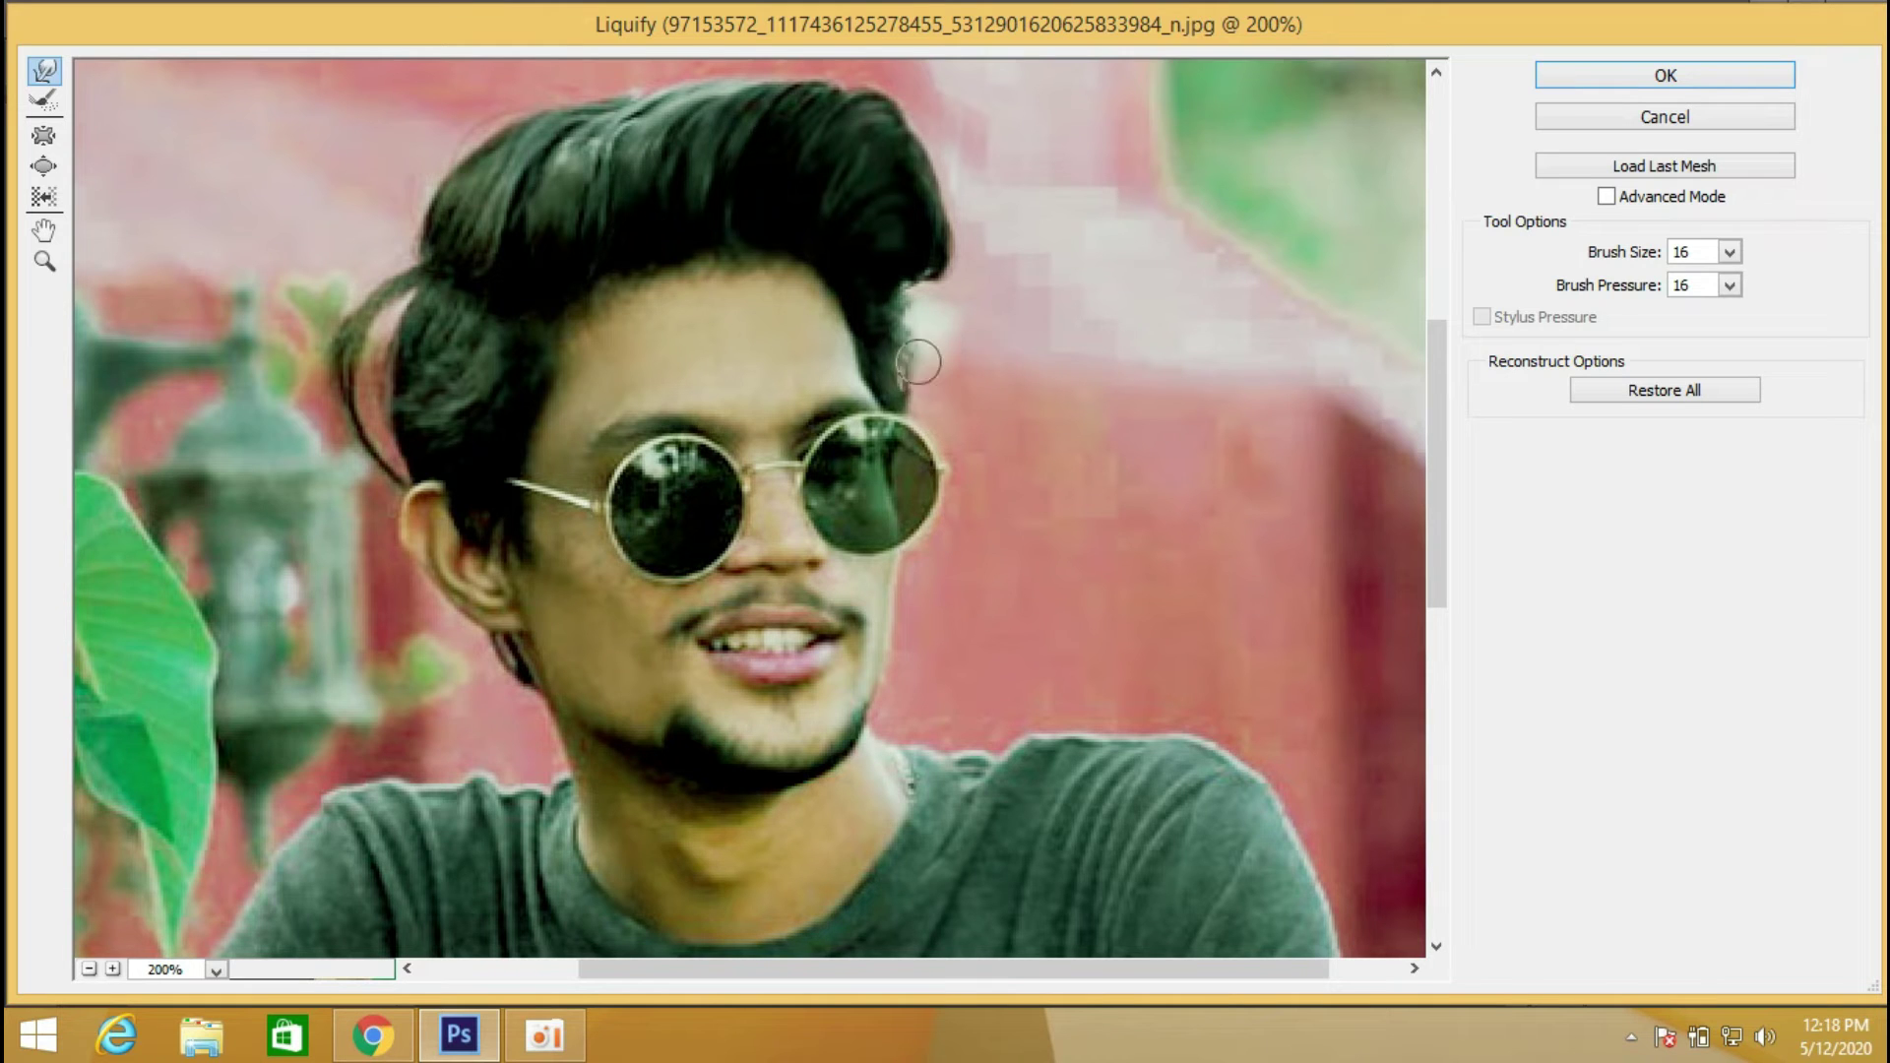
left_click_drag(922, 335, 888, 339)
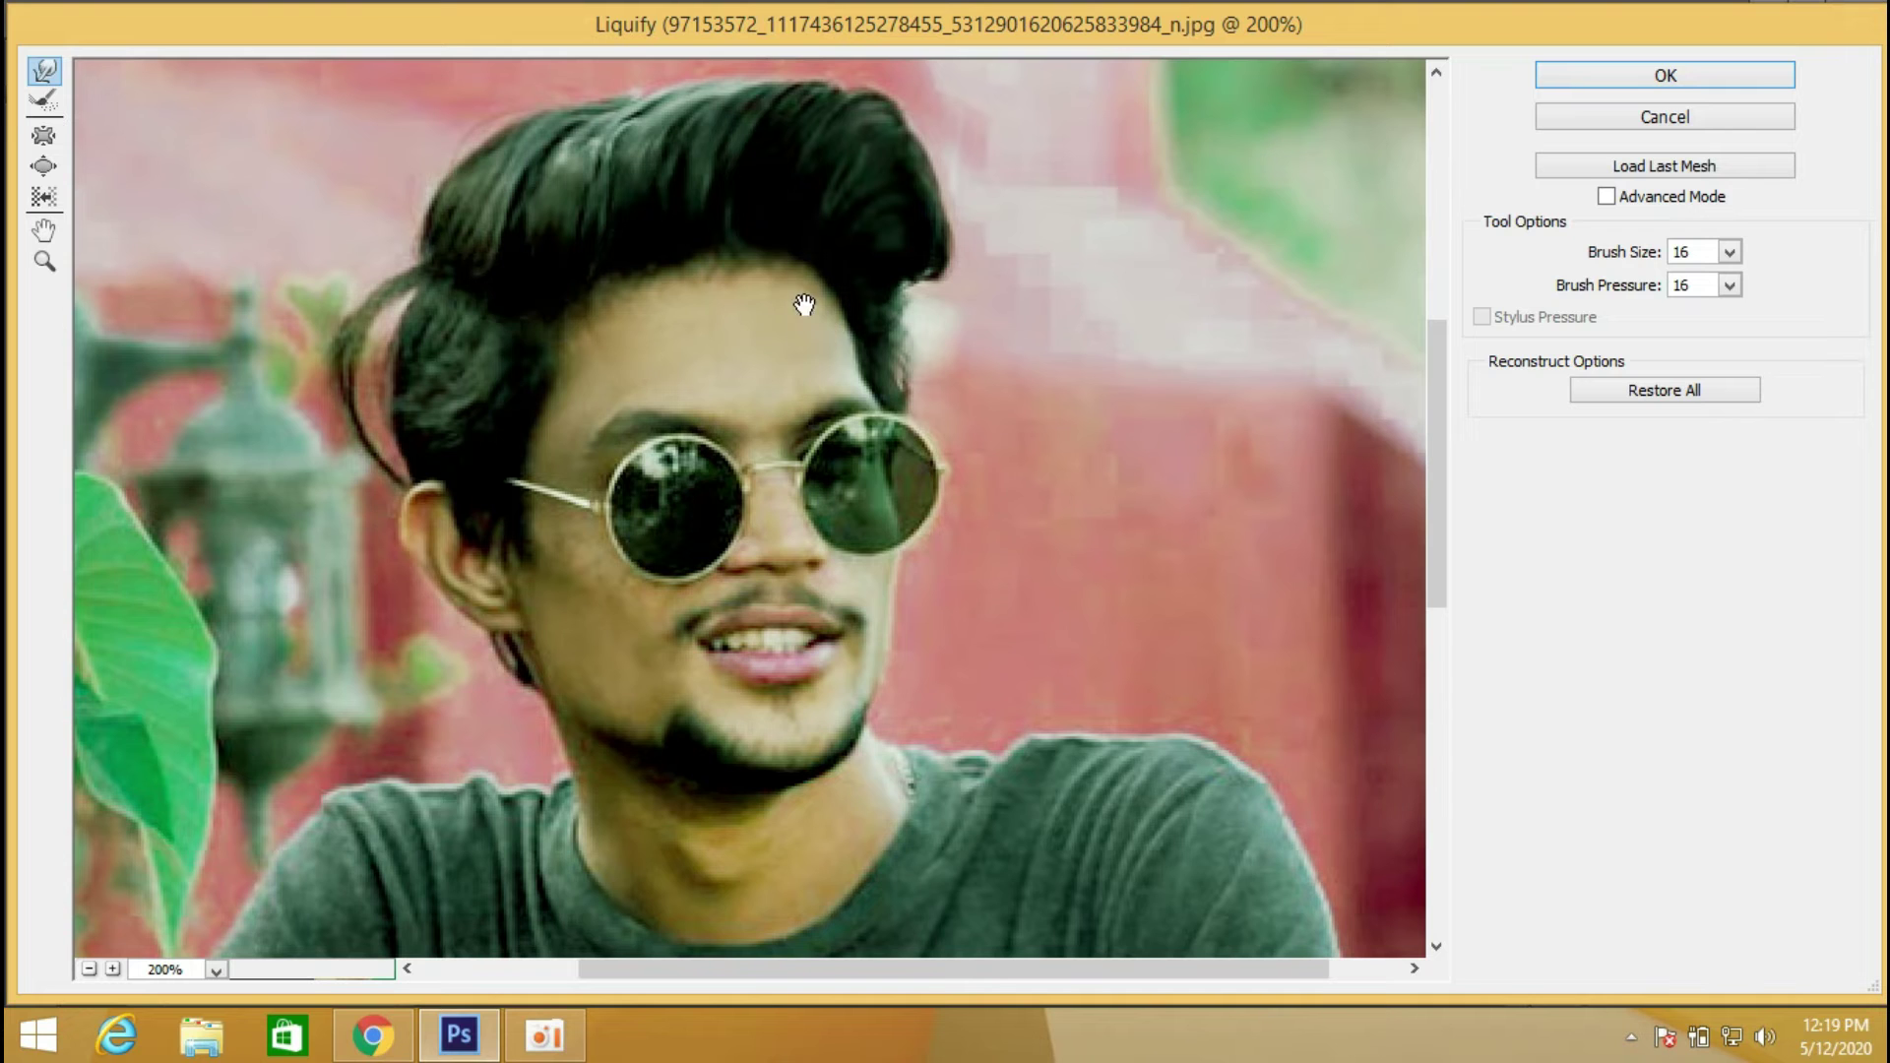
left_click_drag(791, 309, 818, 401)
left_click_drag(511, 748, 547, 775)
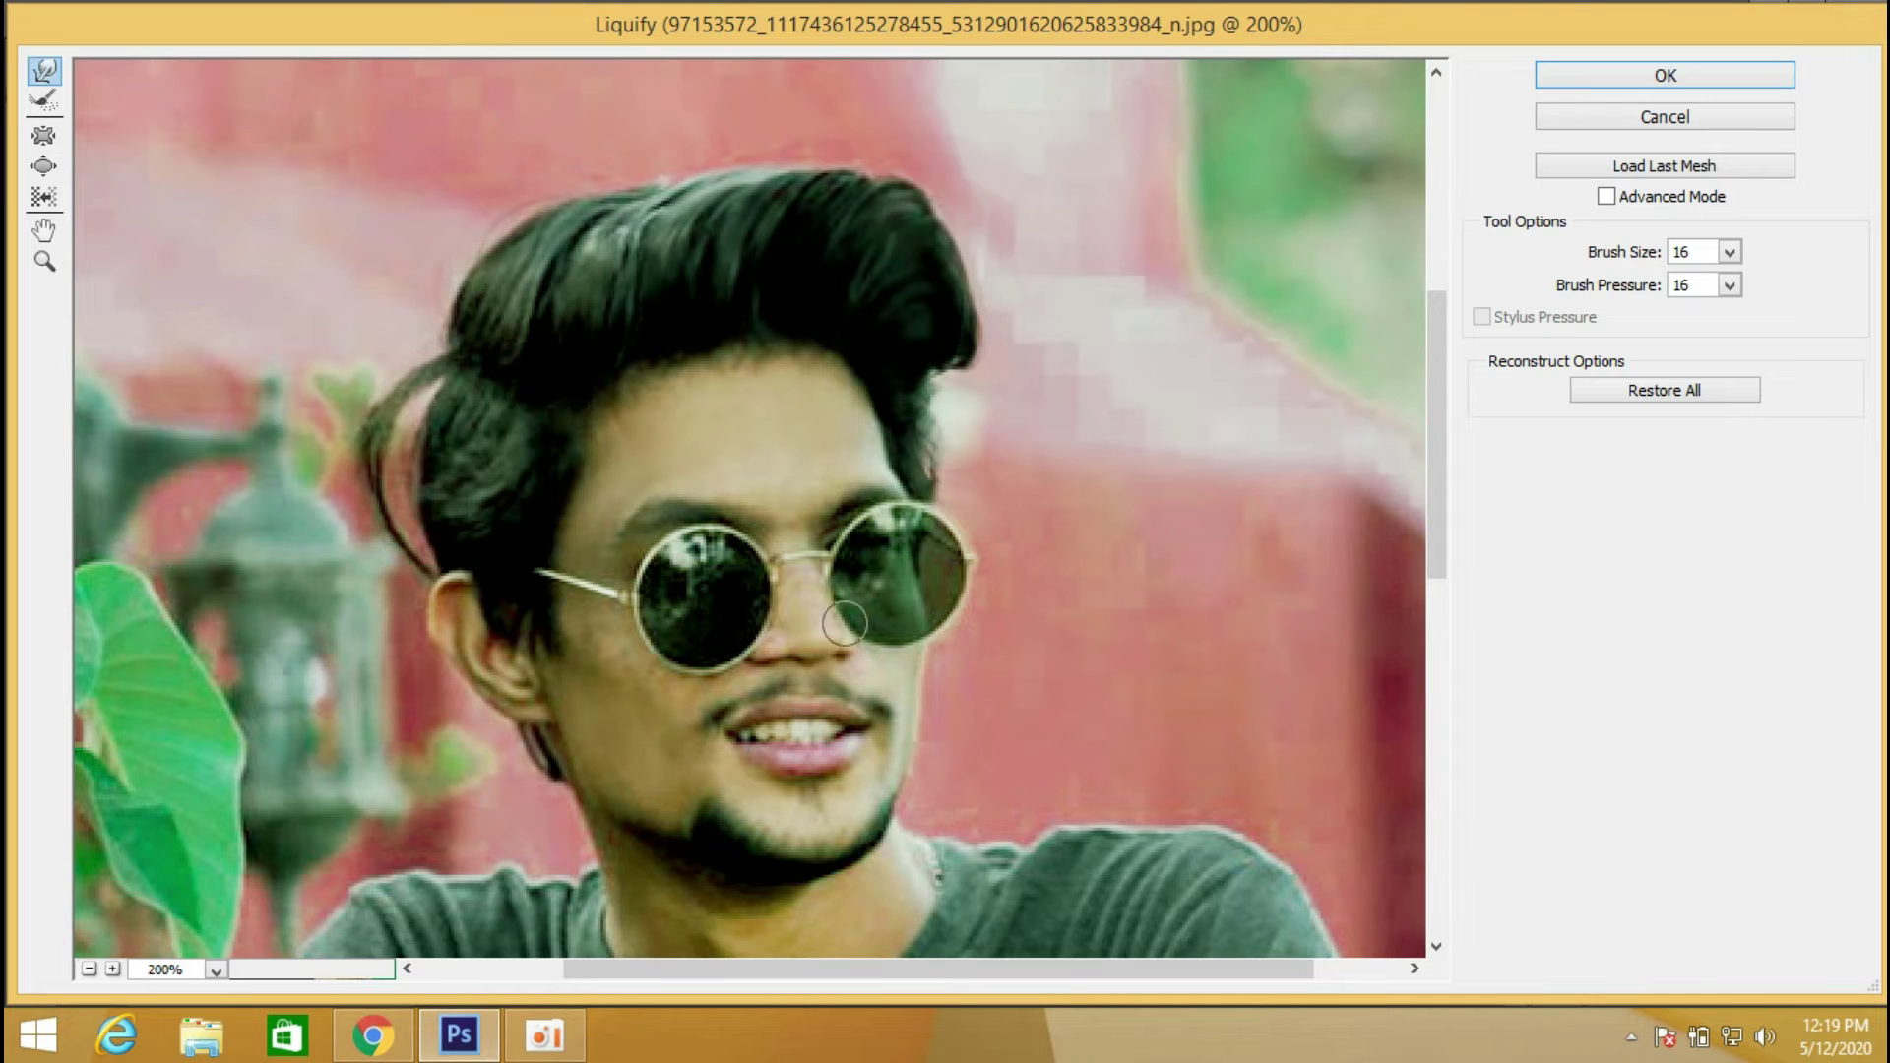
scroll(1012, 527, "up", 2)
mouse_move(1012, 527)
left_mouse_down()
mouse_move(926, 551)
mouse_move(960, 544)
left_mouse_up()
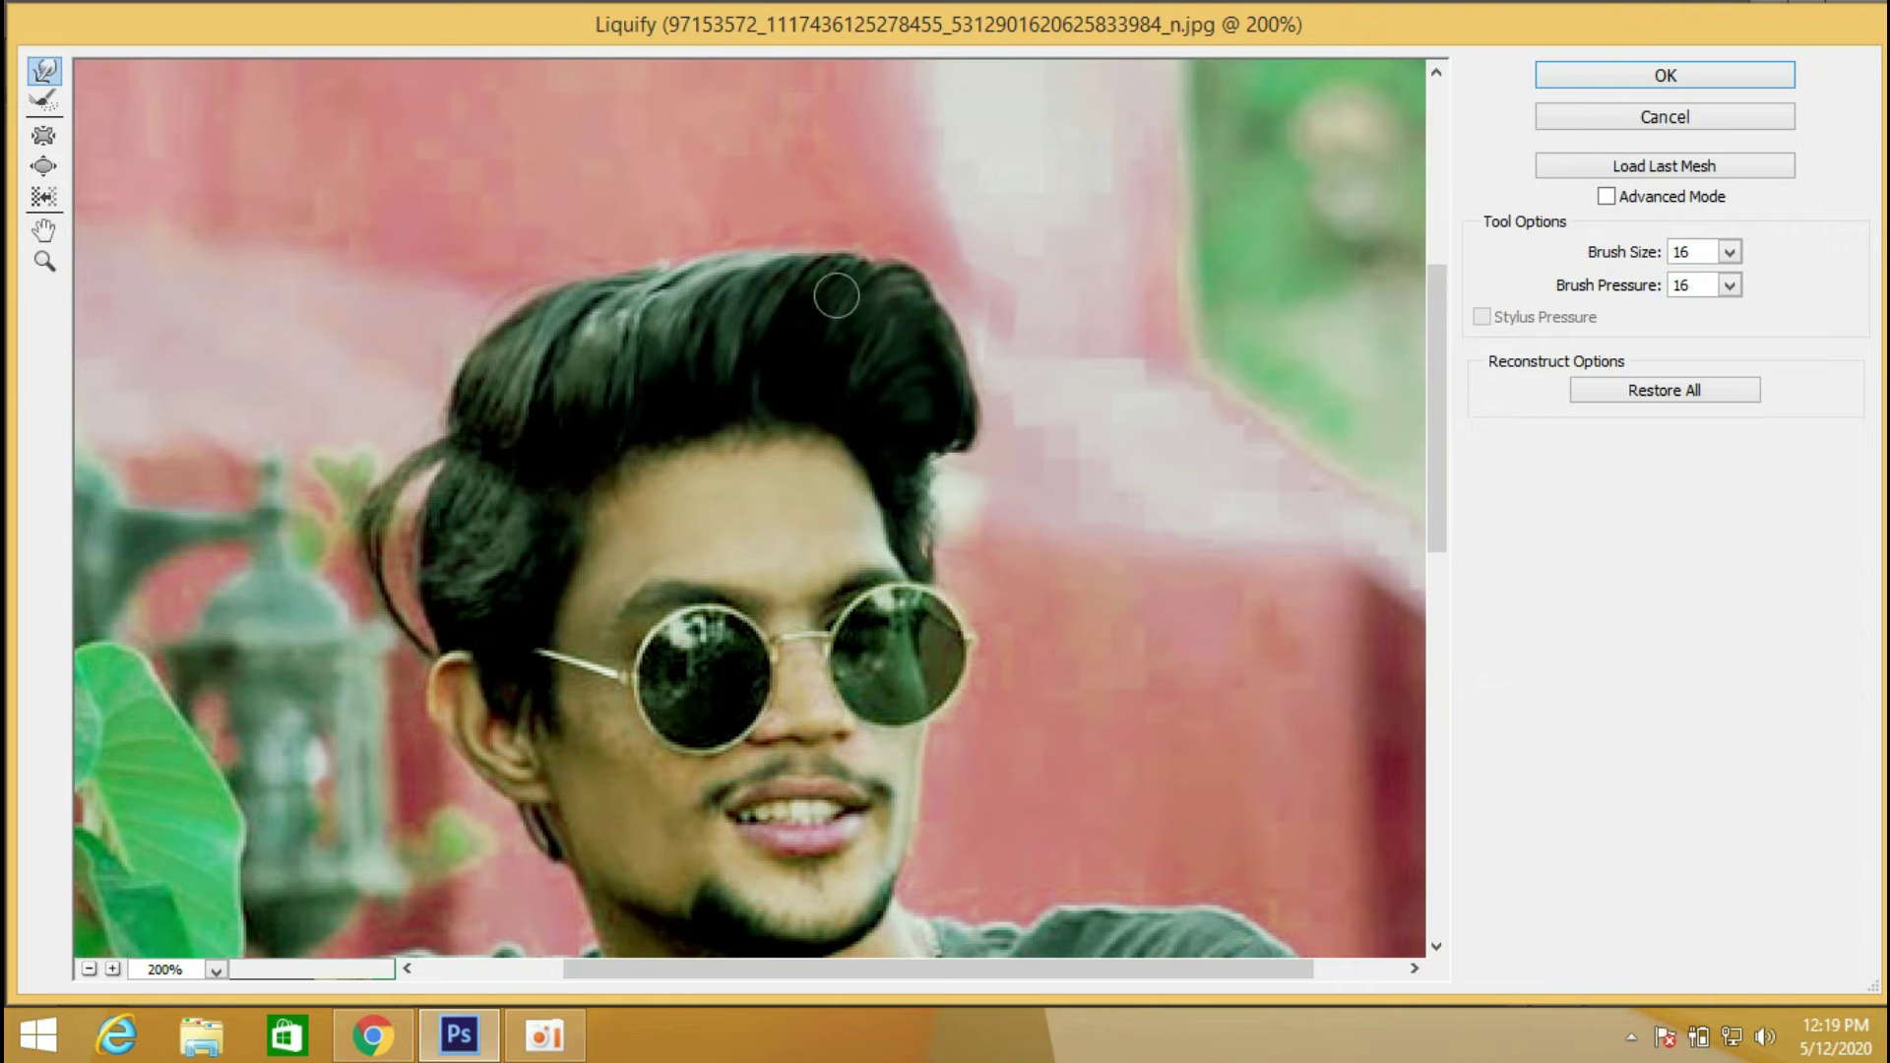
Enlarge the warp brush, zoom to check the whole photo, and apply the Liquify changes.
left_click(1730, 252)
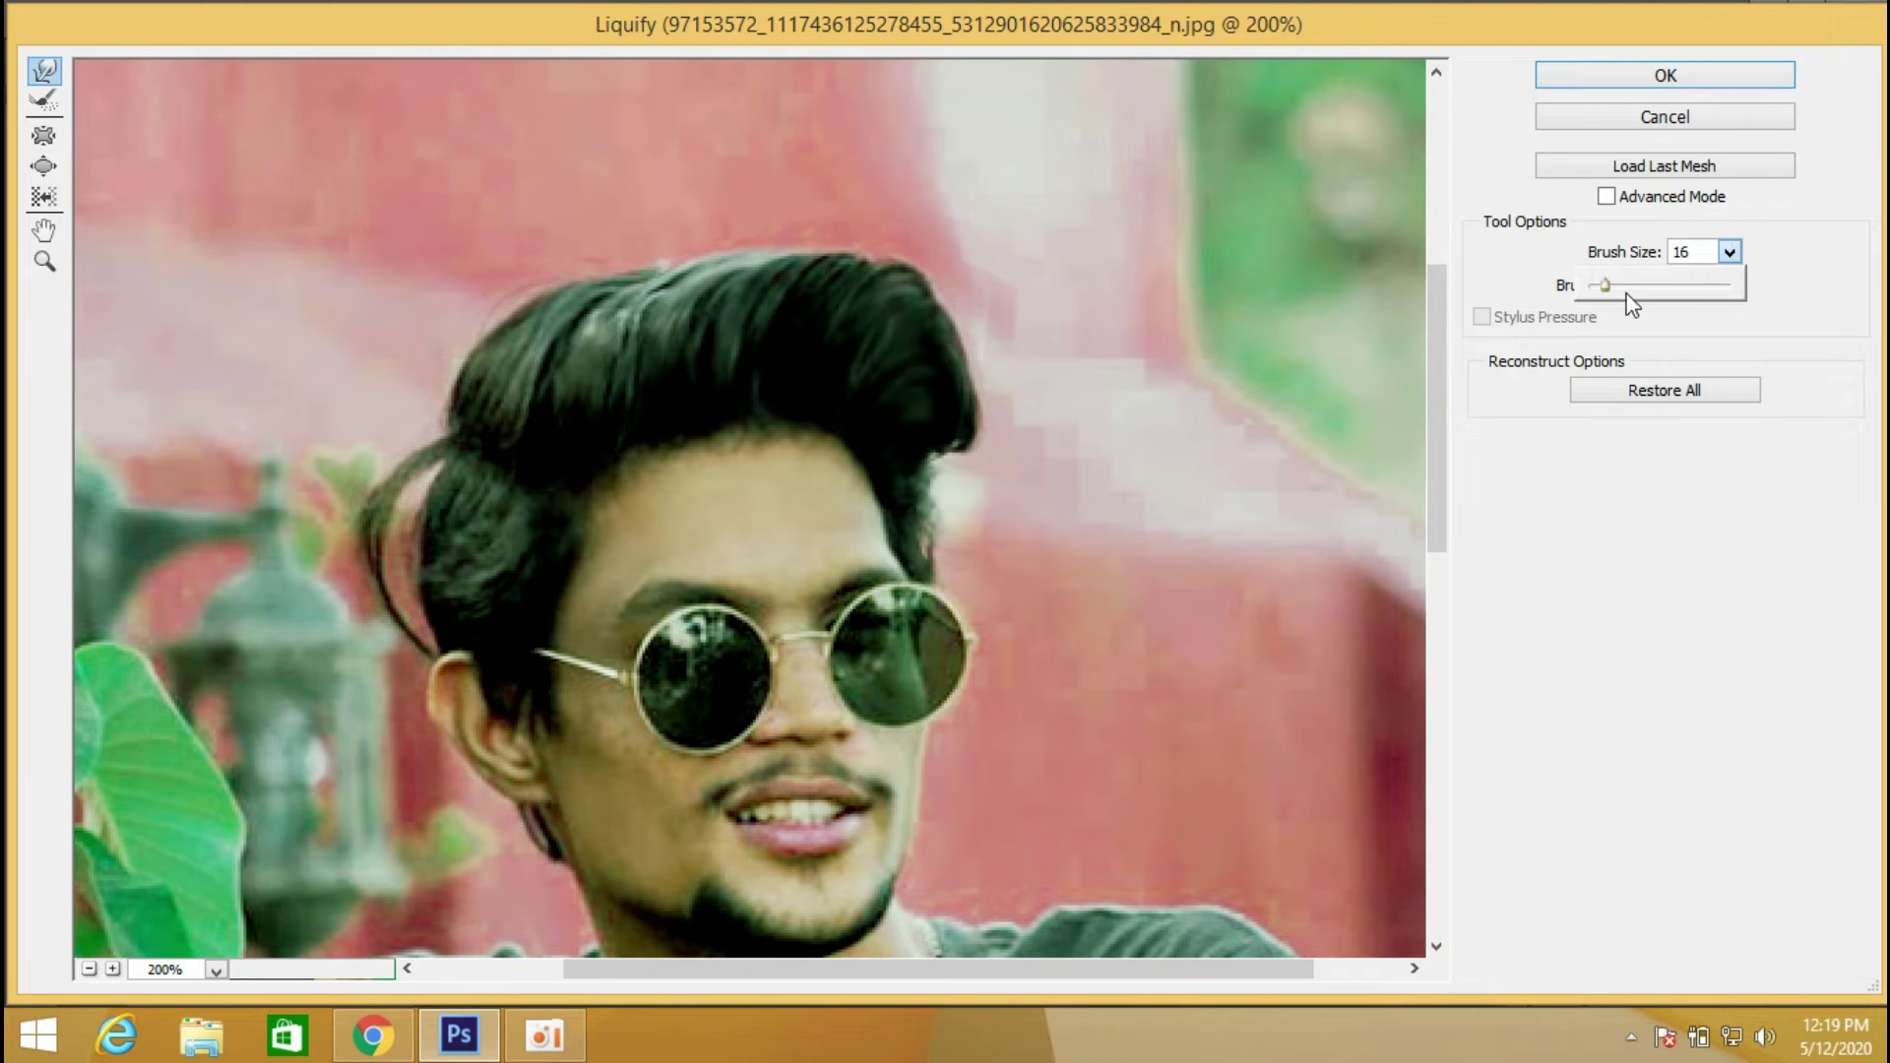
left_click_drag(1610, 284, 1626, 290)
left_click_drag(1628, 289, 1618, 287)
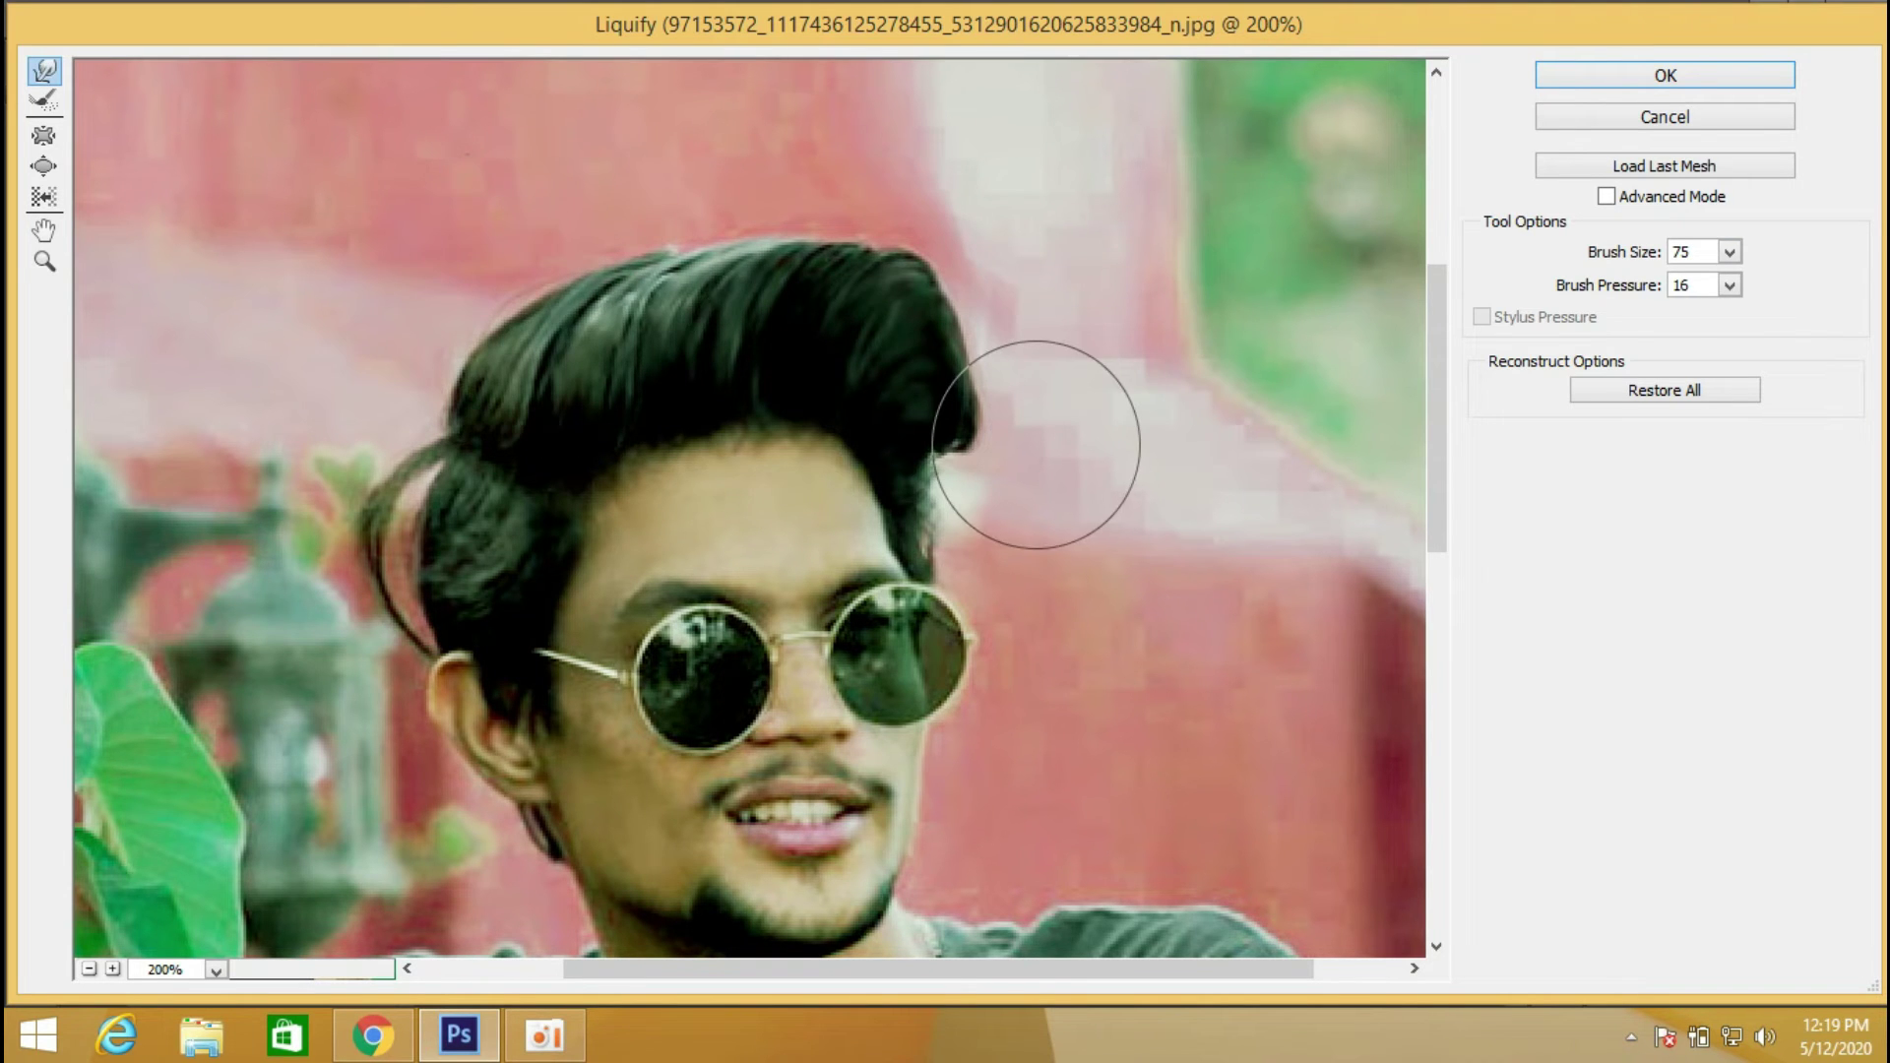
scroll(1036, 445, "down", 2)
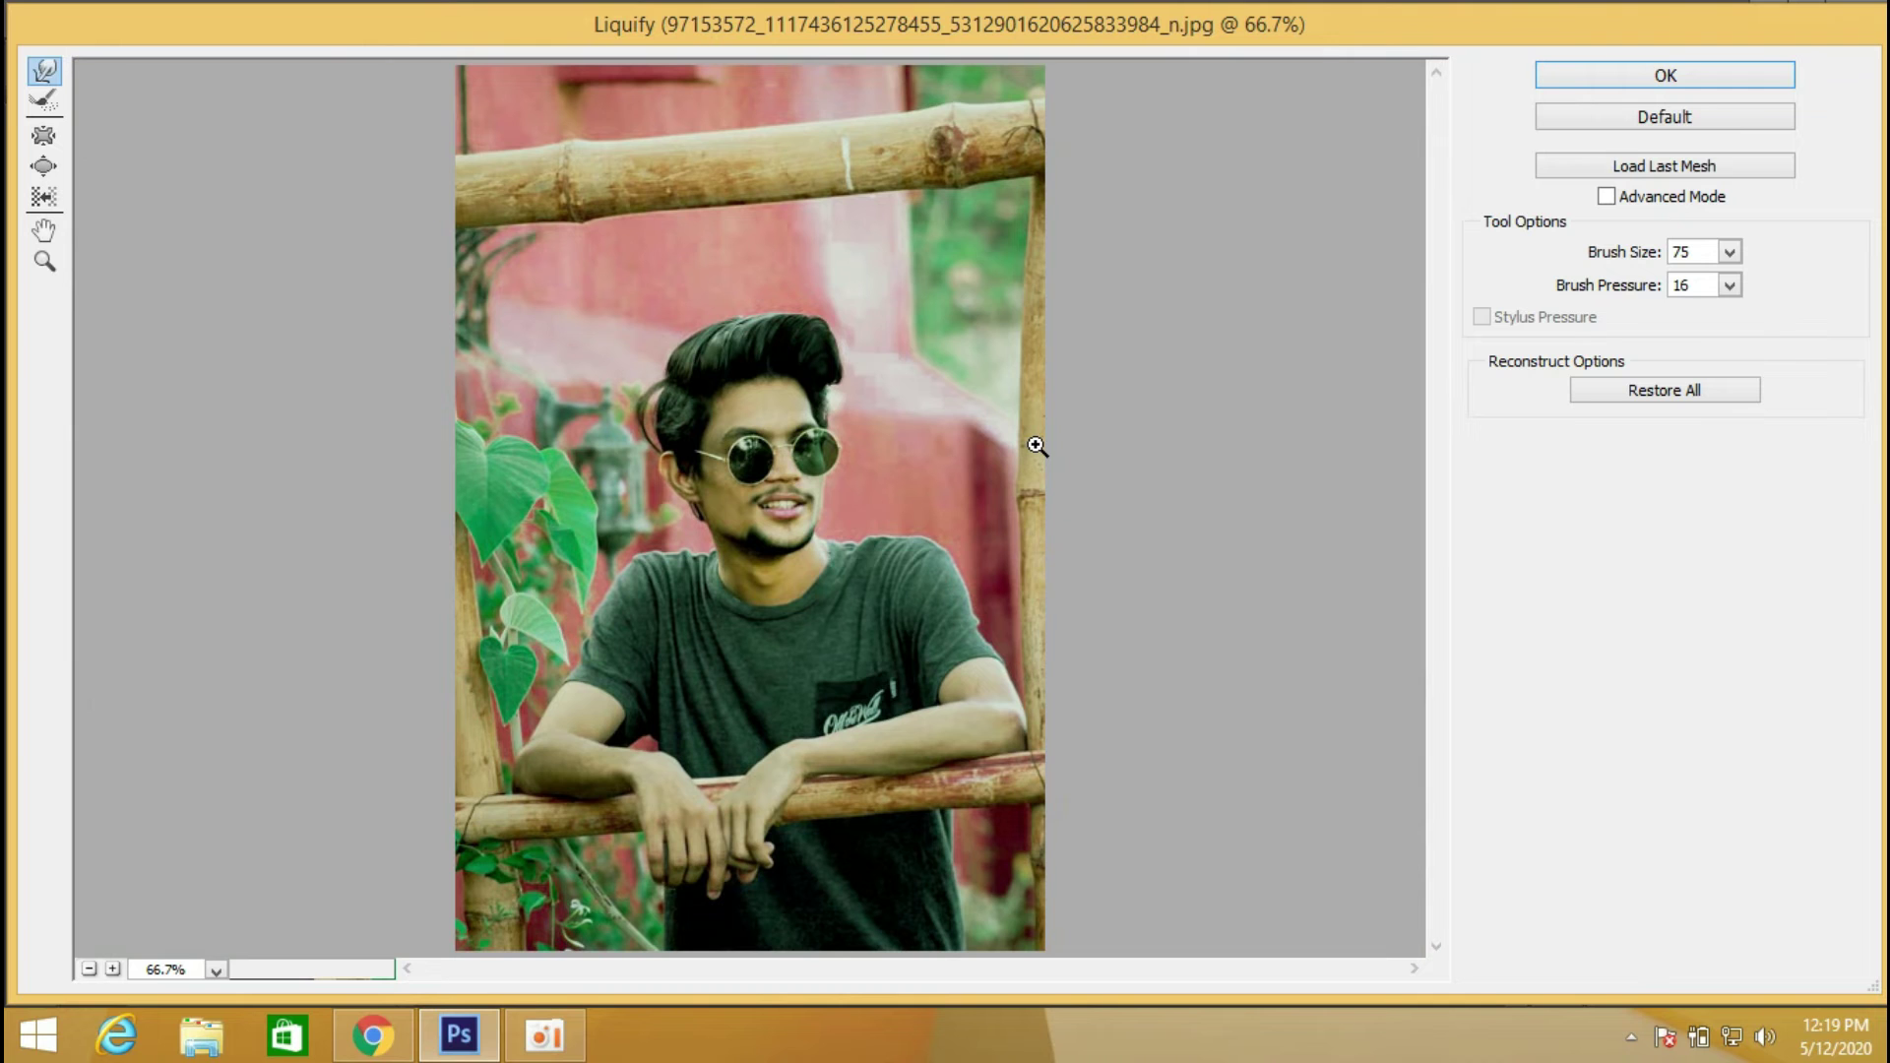
scroll(1037, 446, "down", 1)
scroll(1038, 446, "up", 1)
scroll(1037, 446, "up", 1)
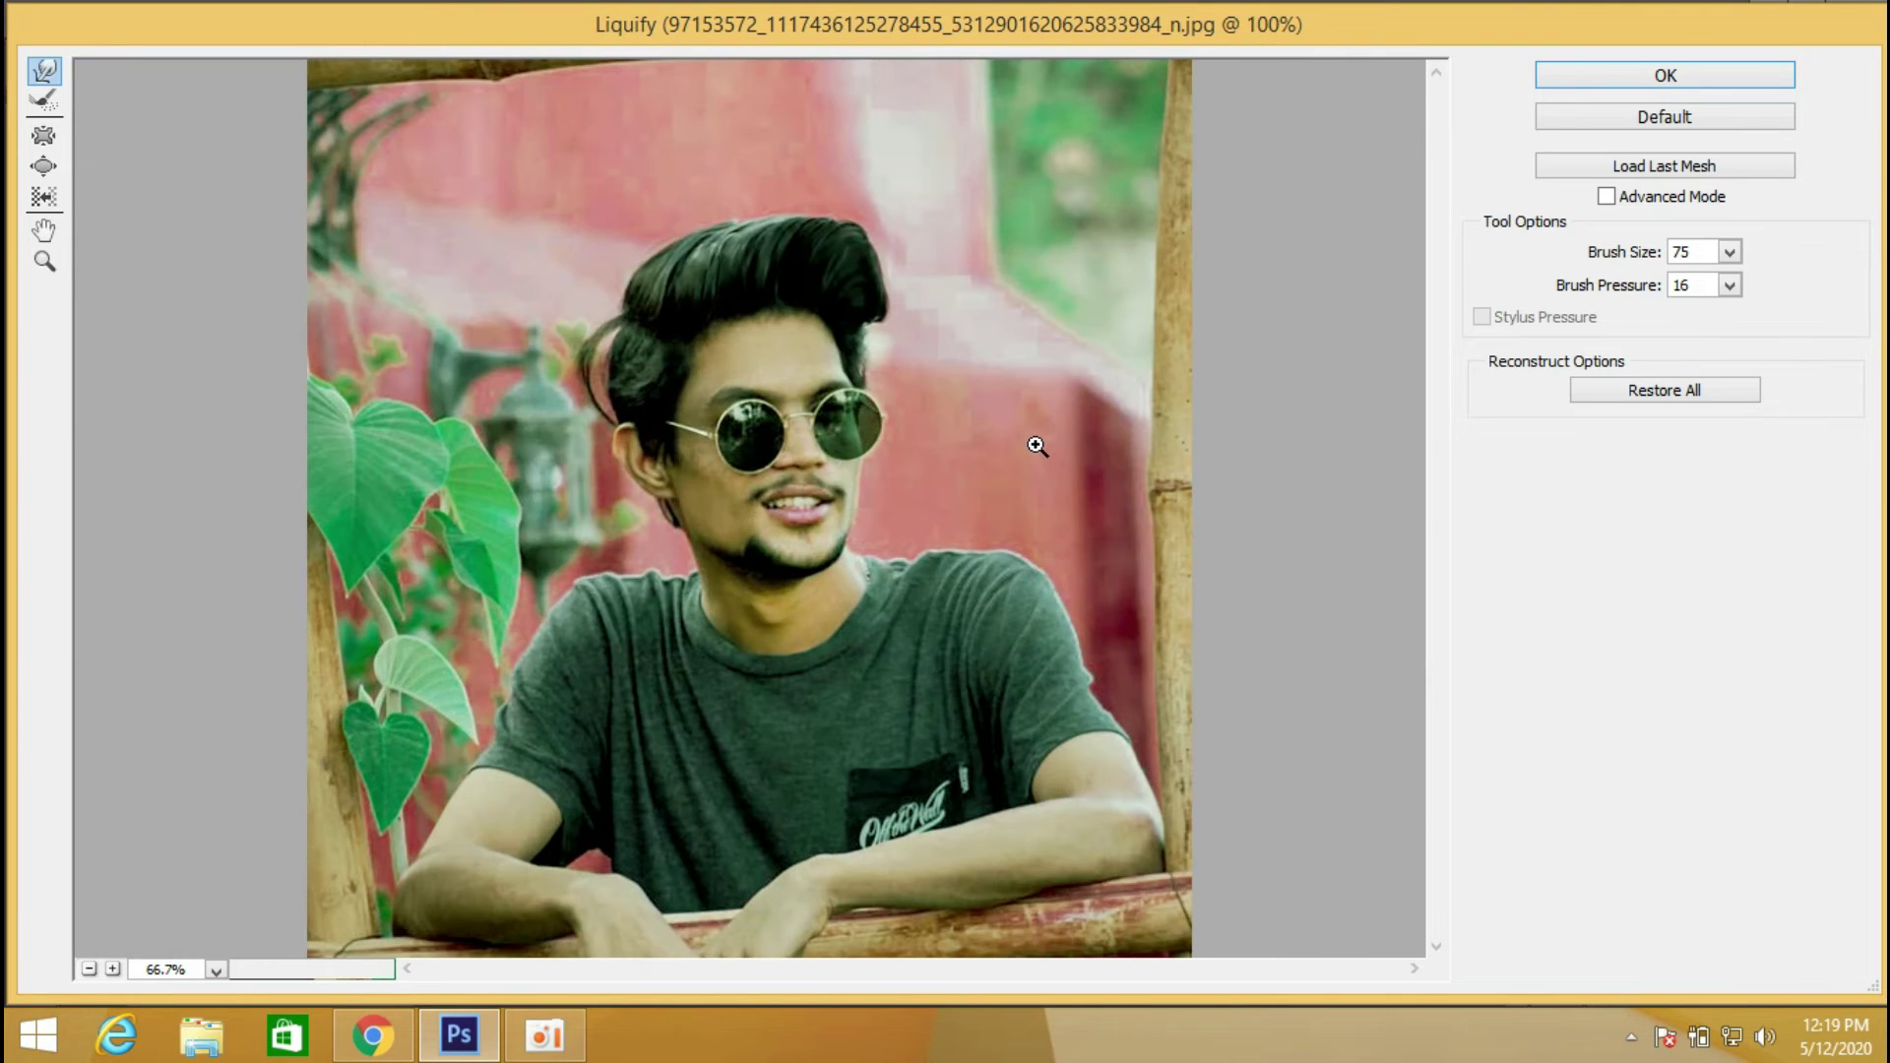
scroll(1038, 446, "down", 1)
scroll(1038, 446, "up", 1)
scroll(1038, 446, "down", 1)
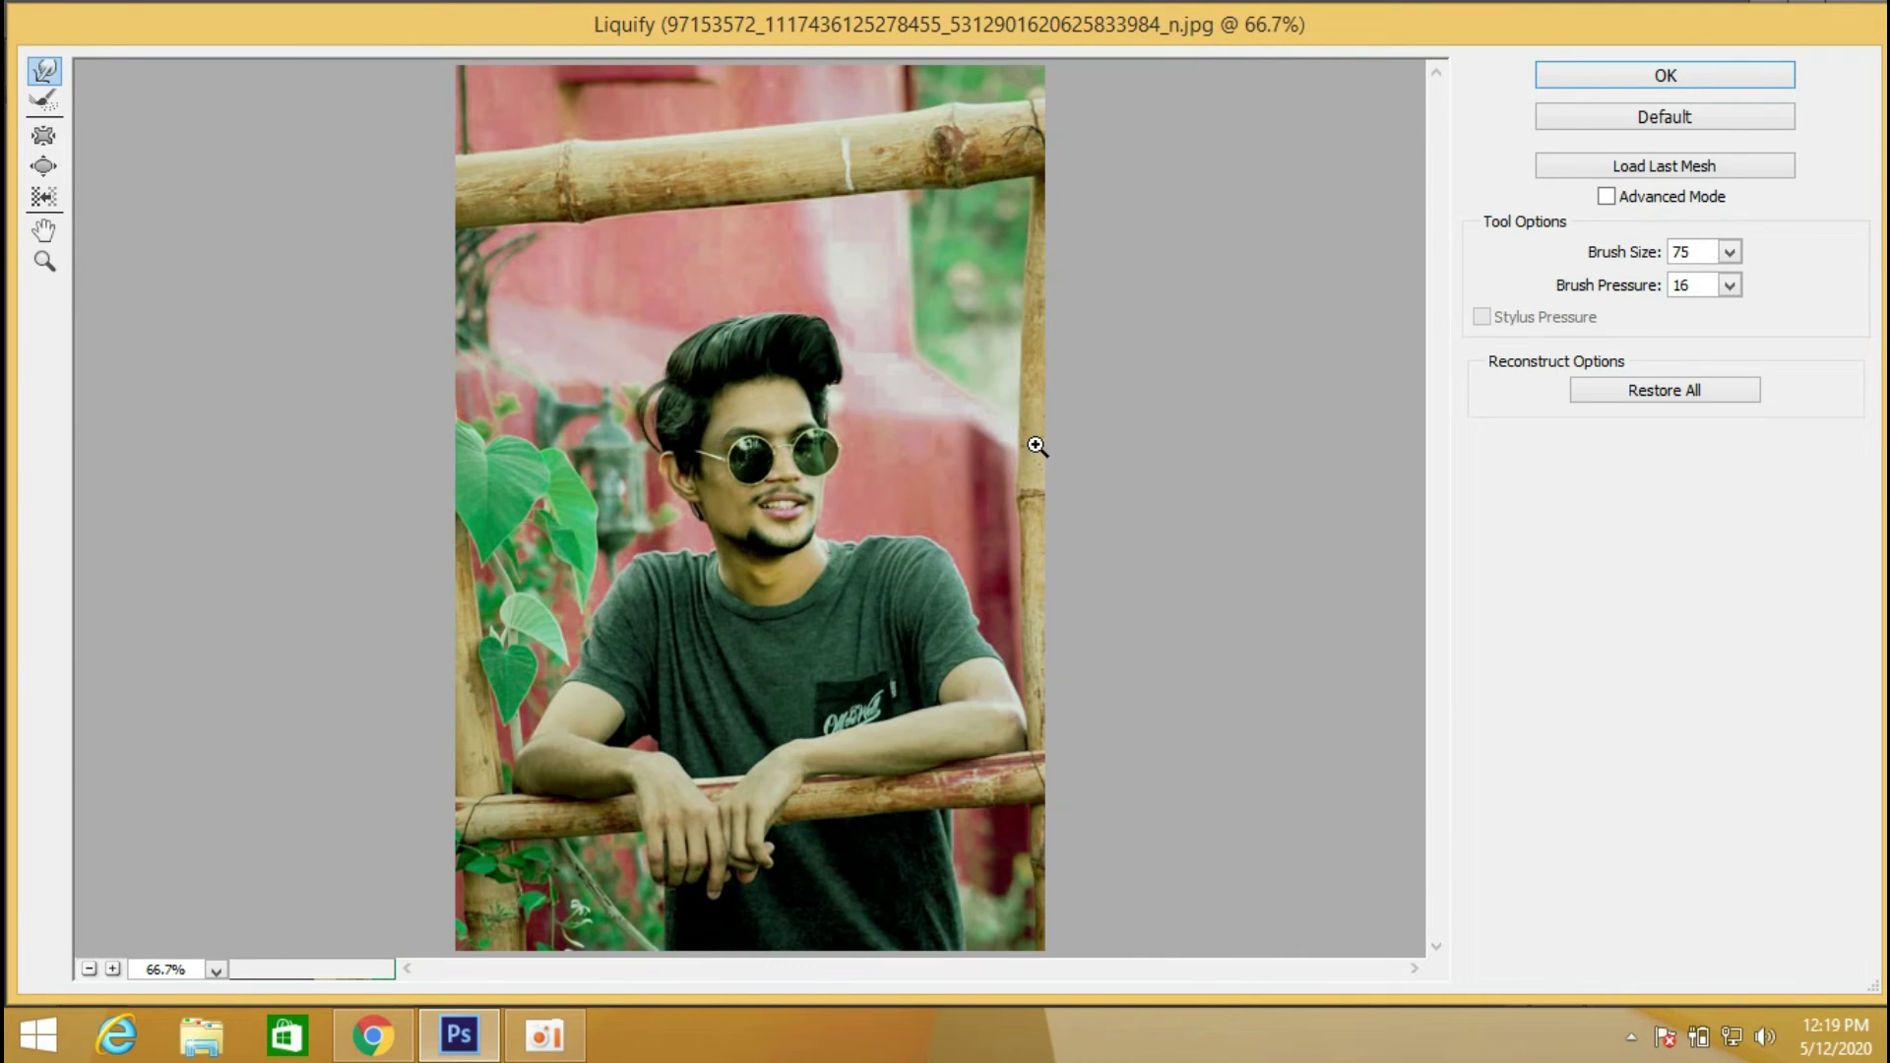
left_click(1696, 77)
Select the Clone Stamp at 87% flow and sample the red wall beside the hair.
scroll(656, 491, "up", 1)
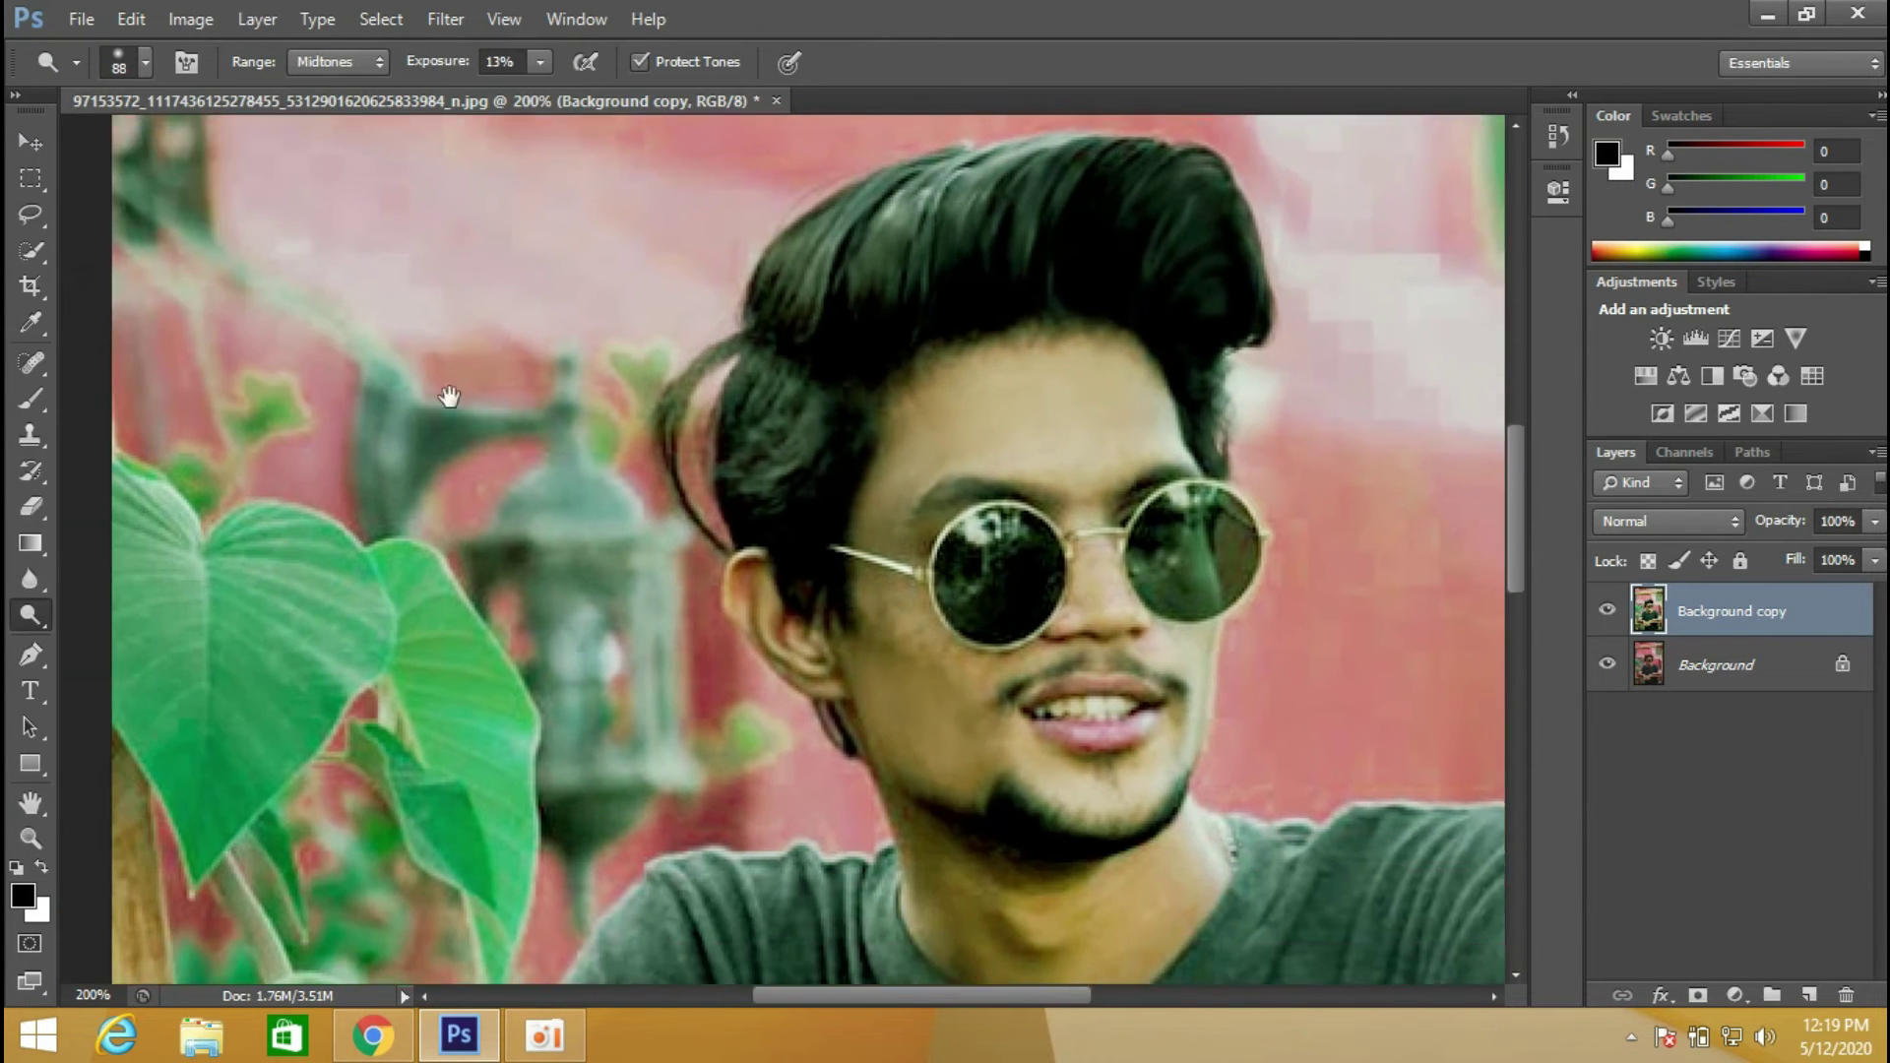
left_click_drag(449, 396, 552, 345)
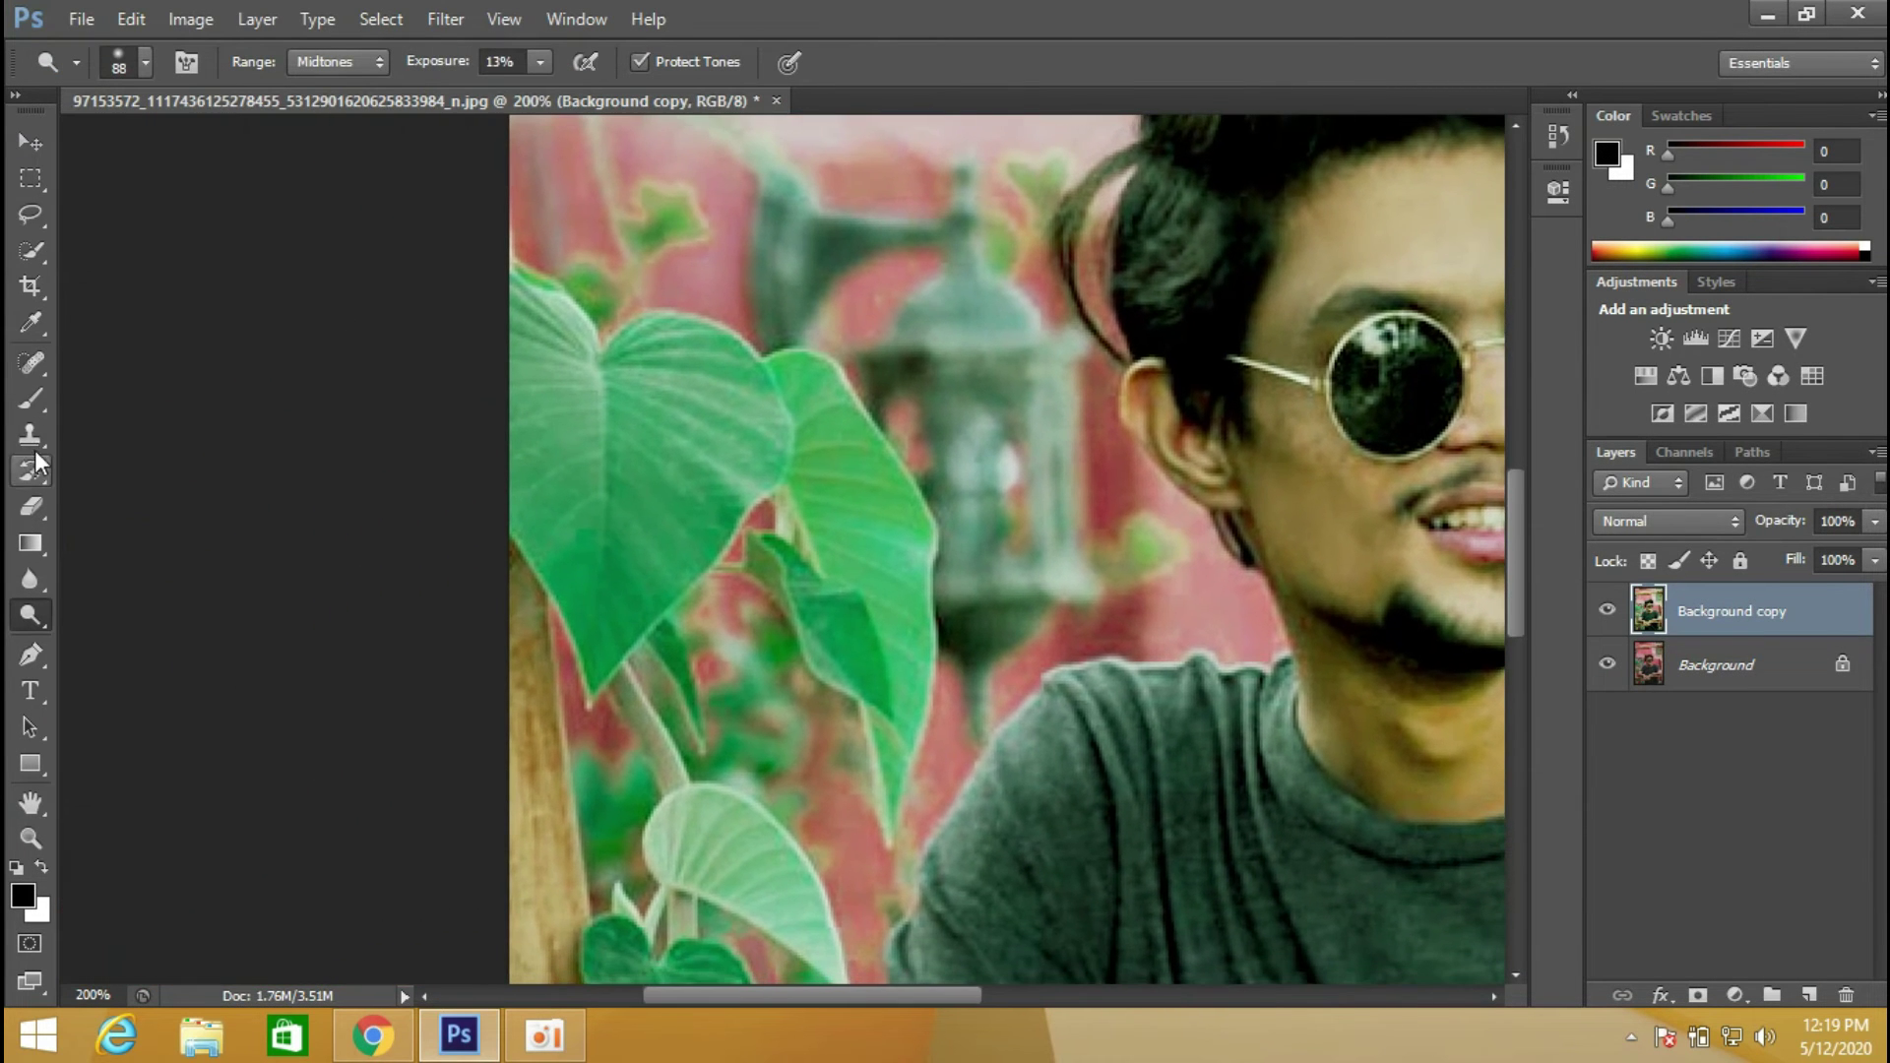
left_click(31, 434)
left_click_drag(1022, 359, 875, 476)
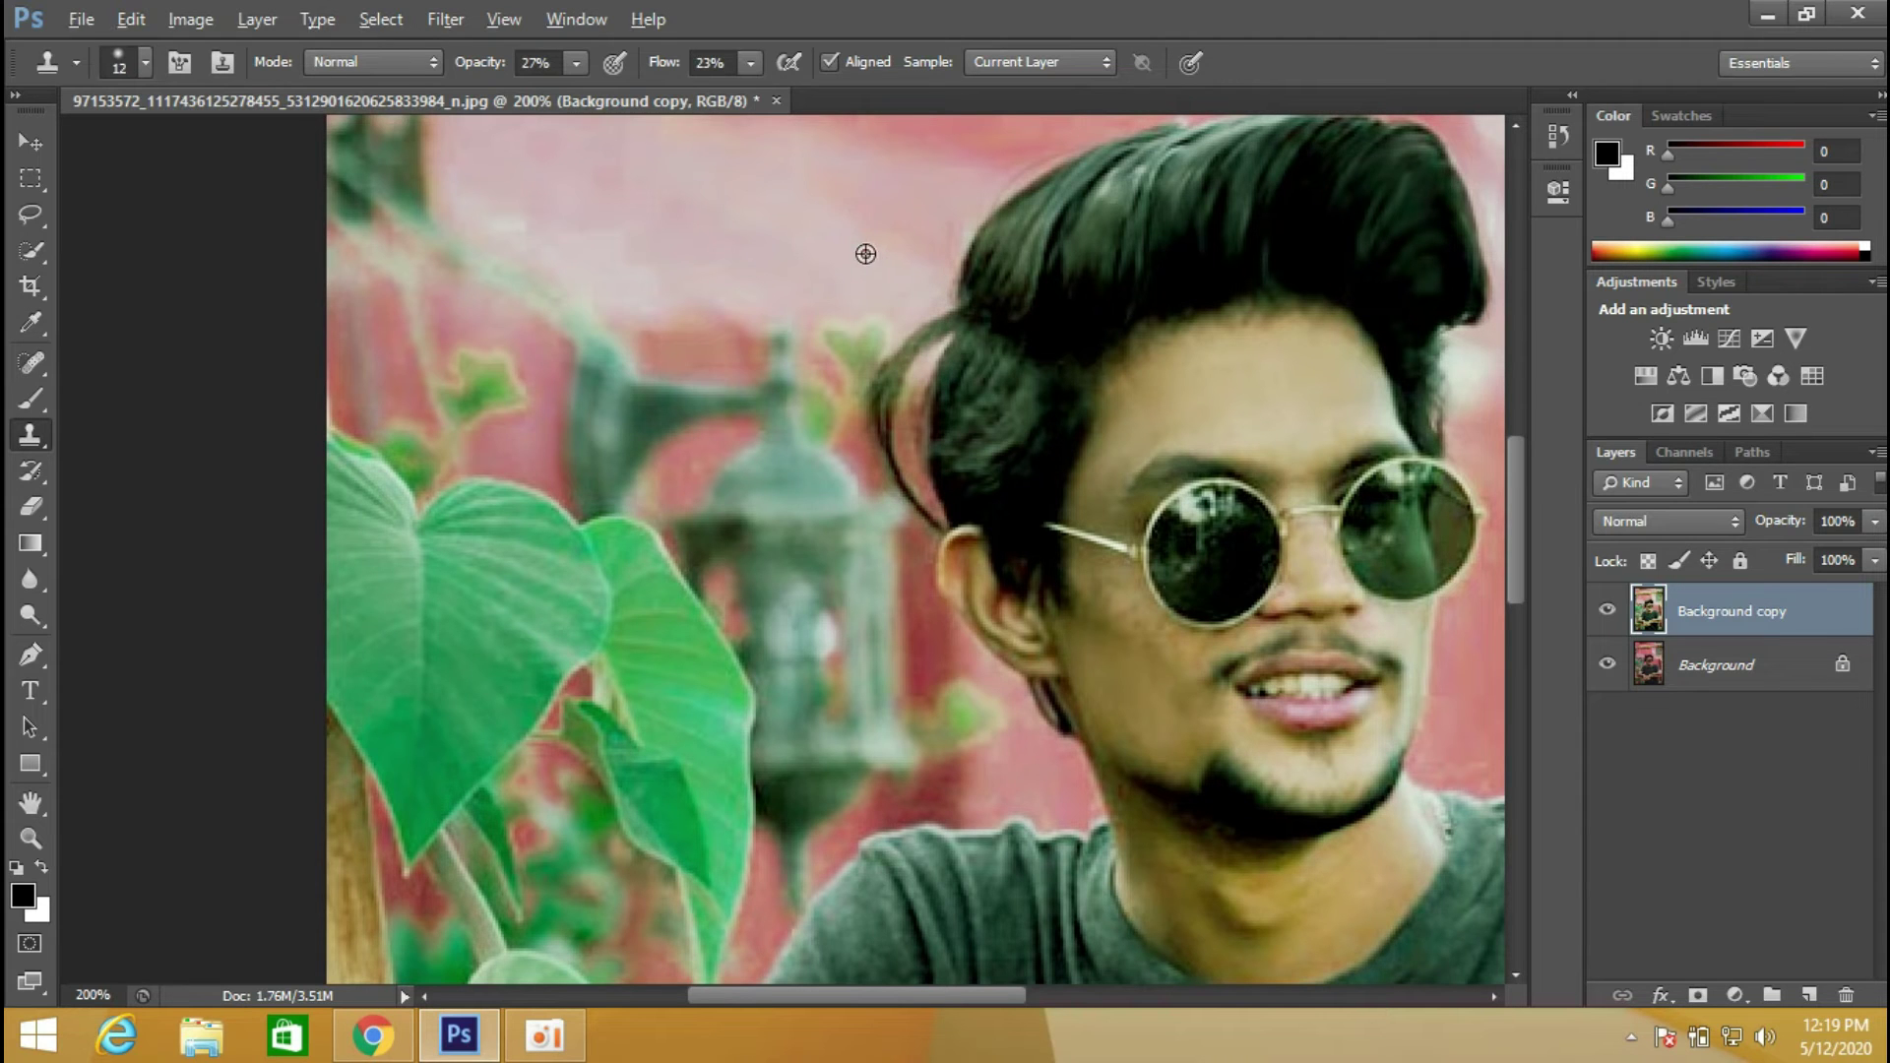
left_click(758, 65)
left_click(840, 248)
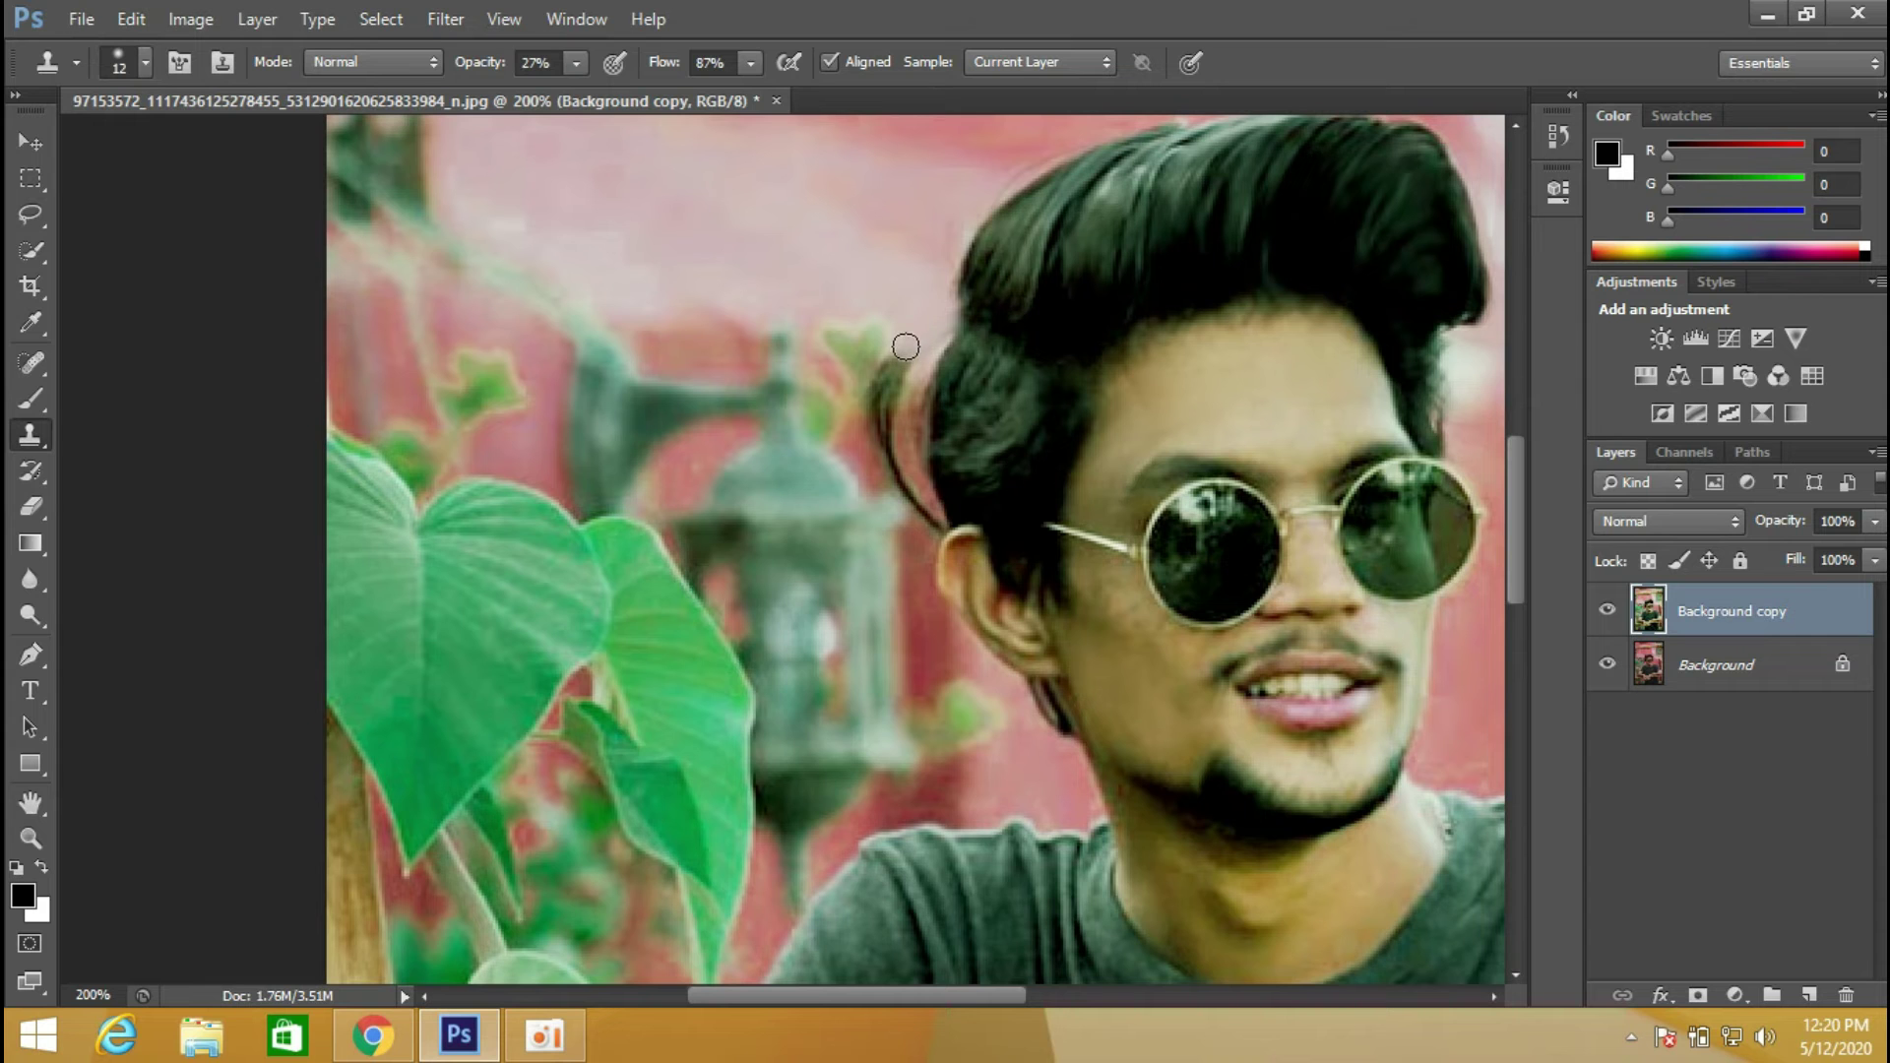
left_click(916, 276, "alt")
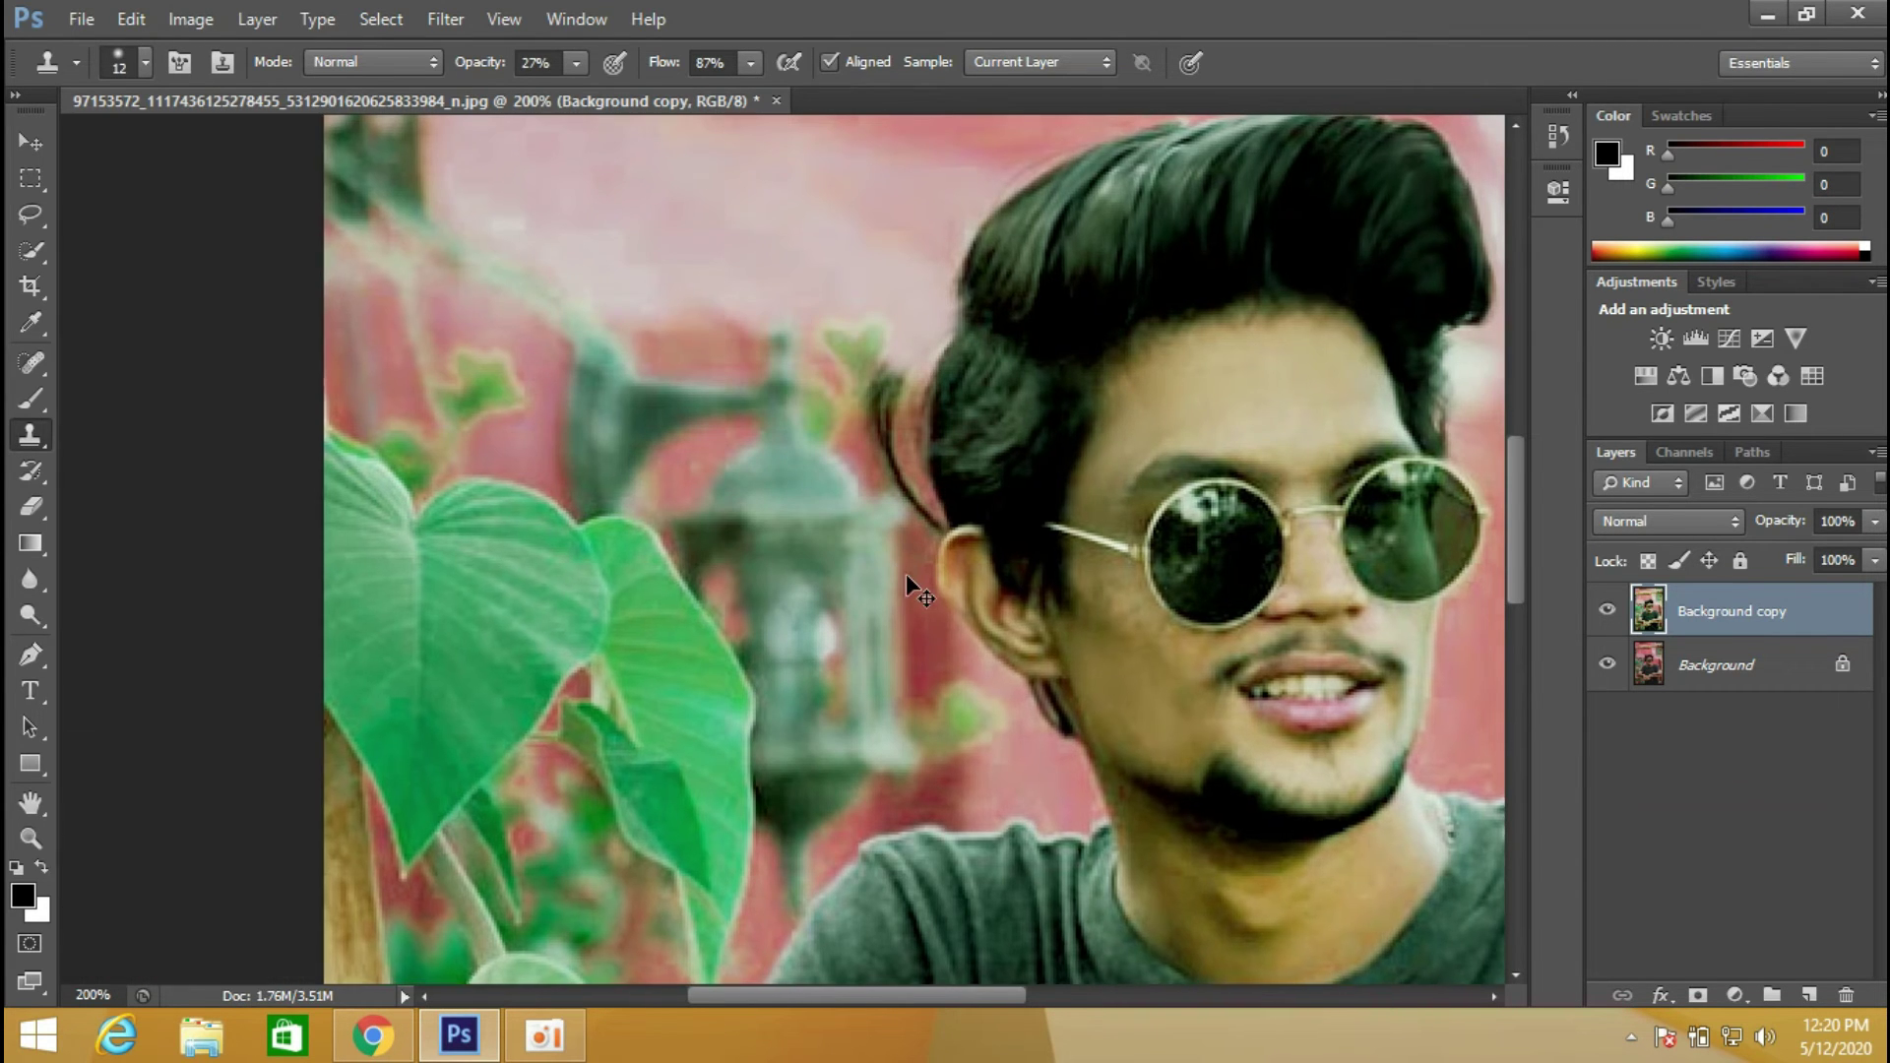
Zoom to 300%, set an 8 px clone brush, and clone background over the edge beside the ear.
key("ctrl+plus")
left_click_drag(905, 575, 697, 542)
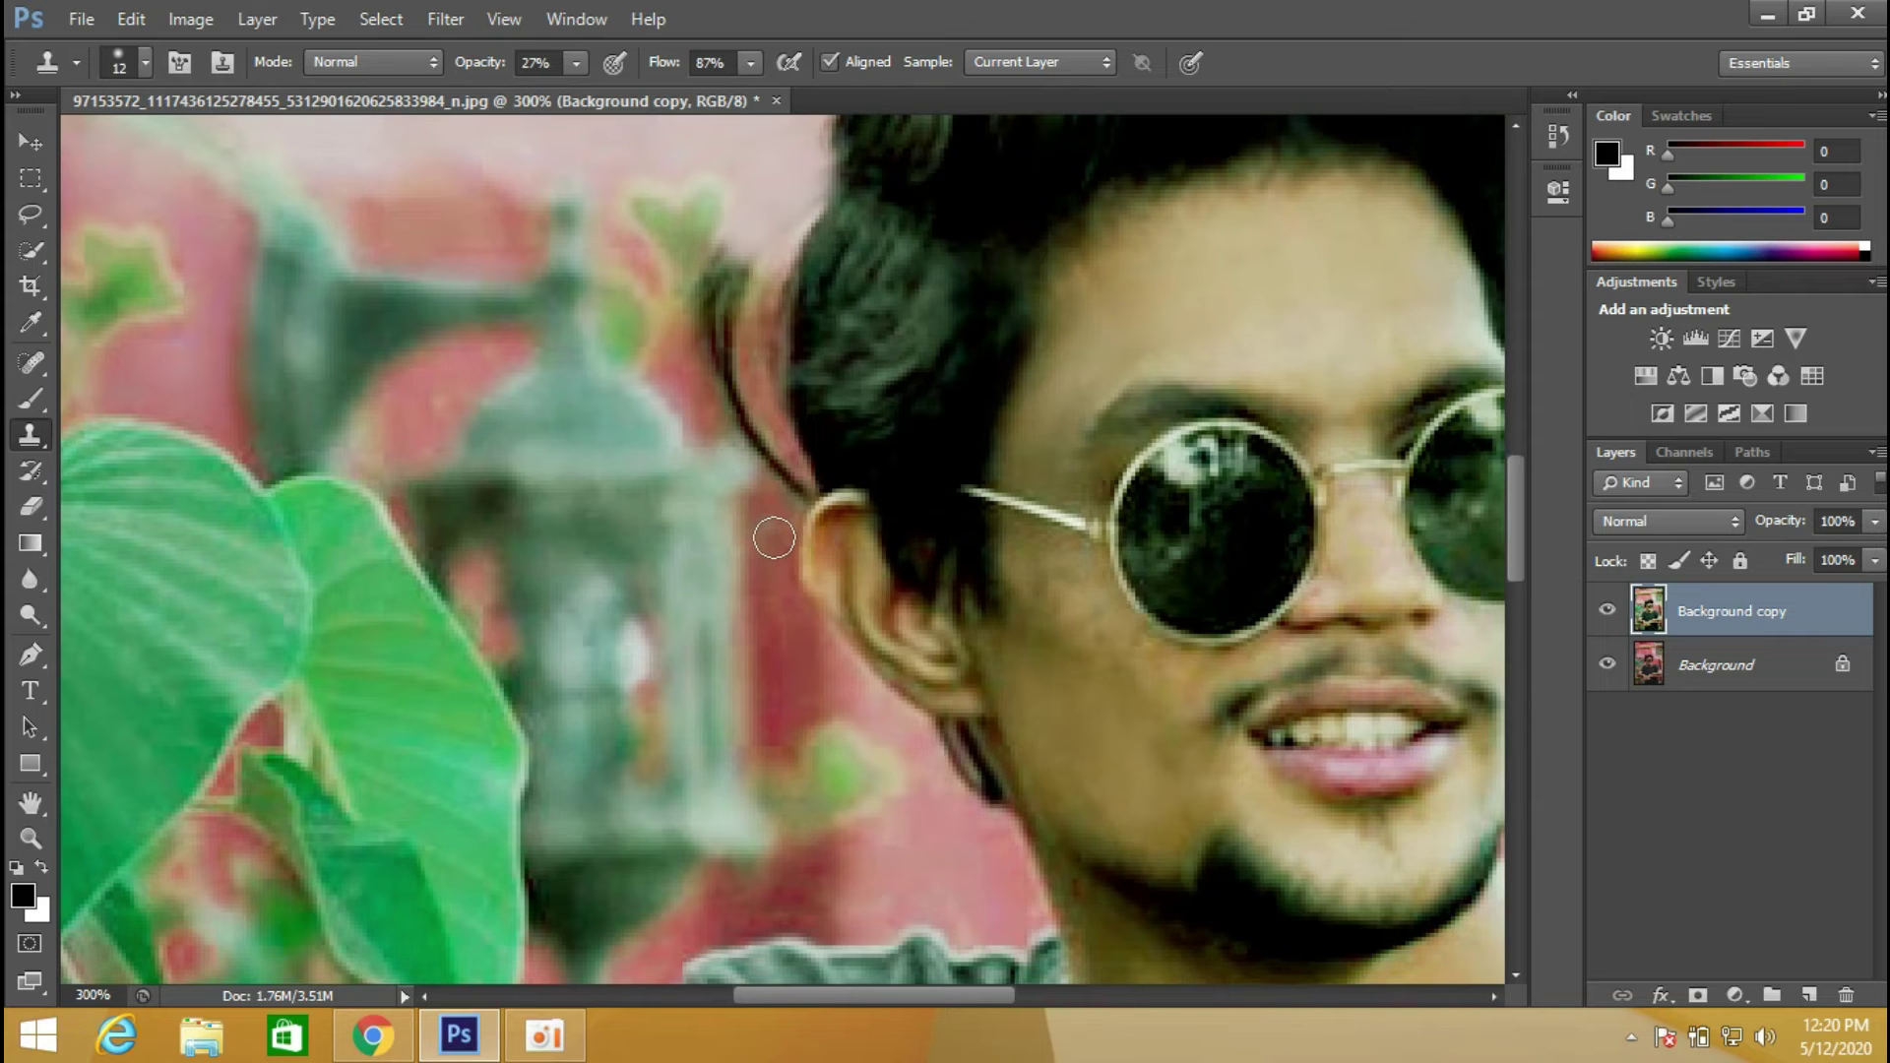
right_click(811, 552)
type("8")
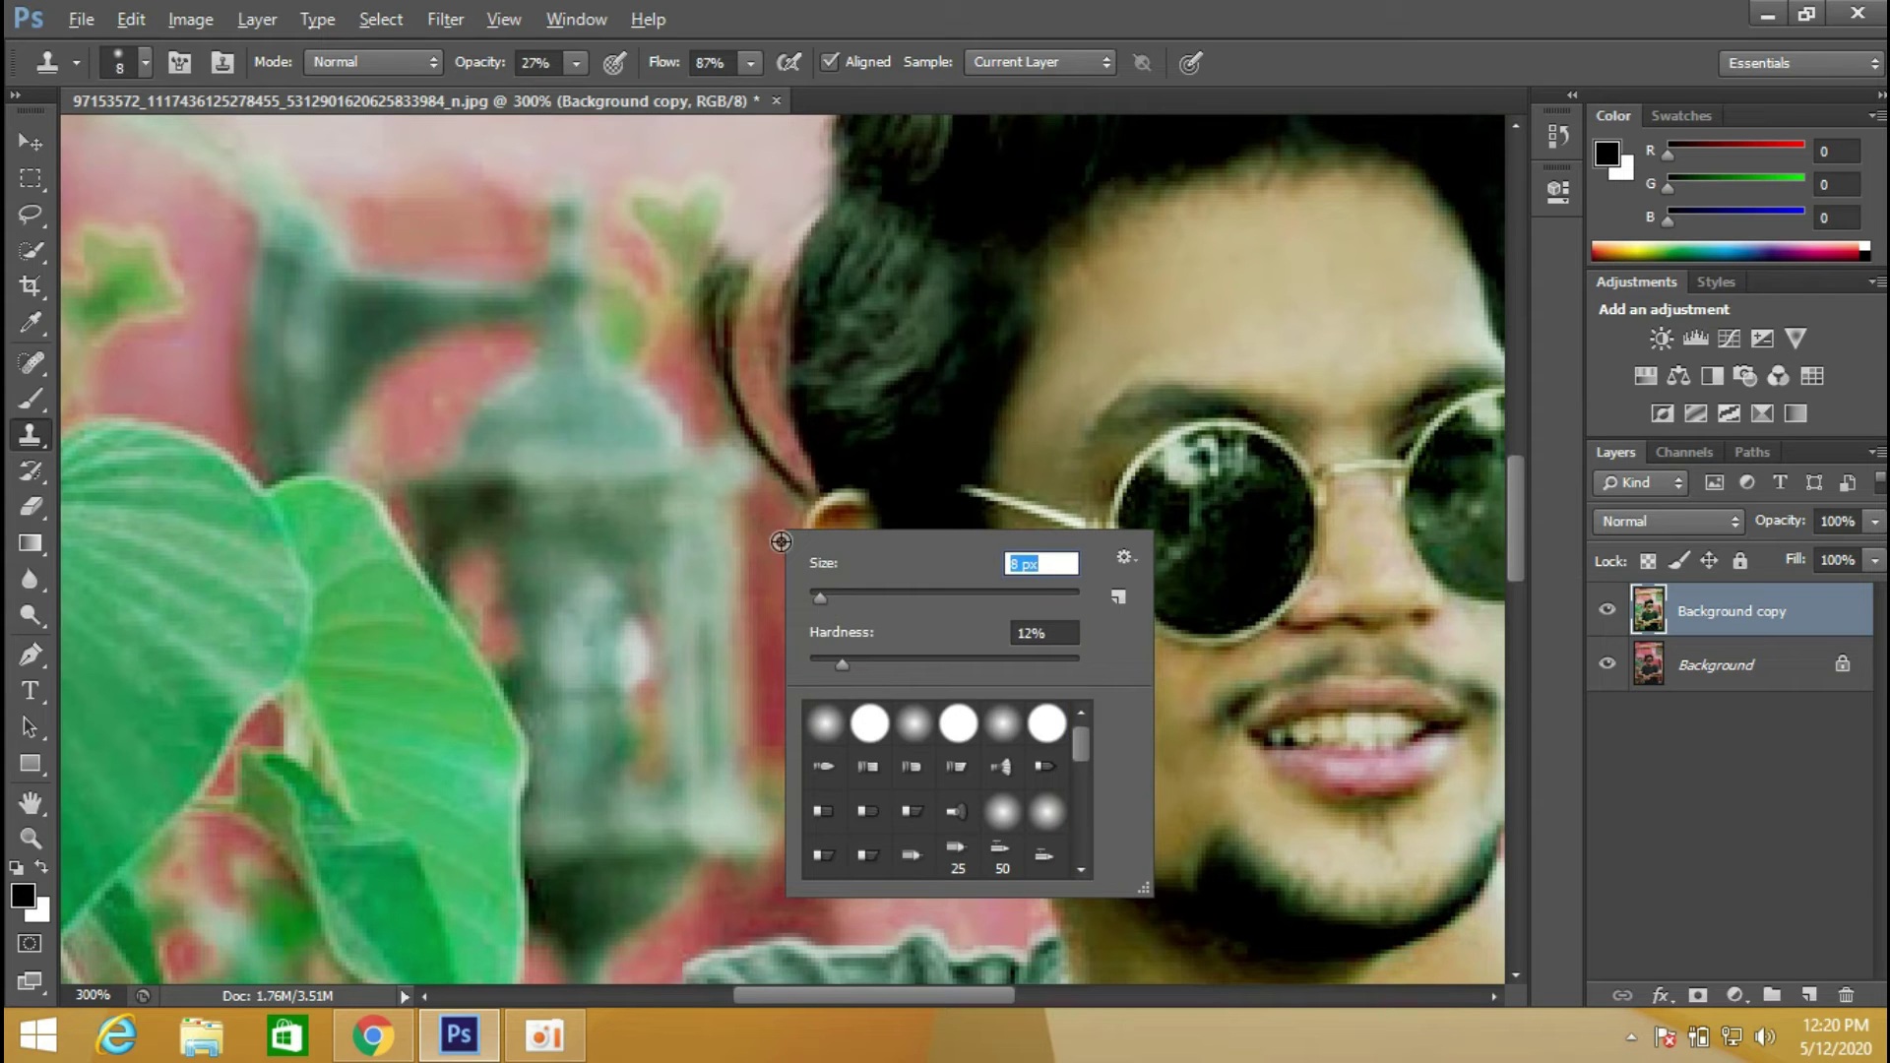
key("Return")
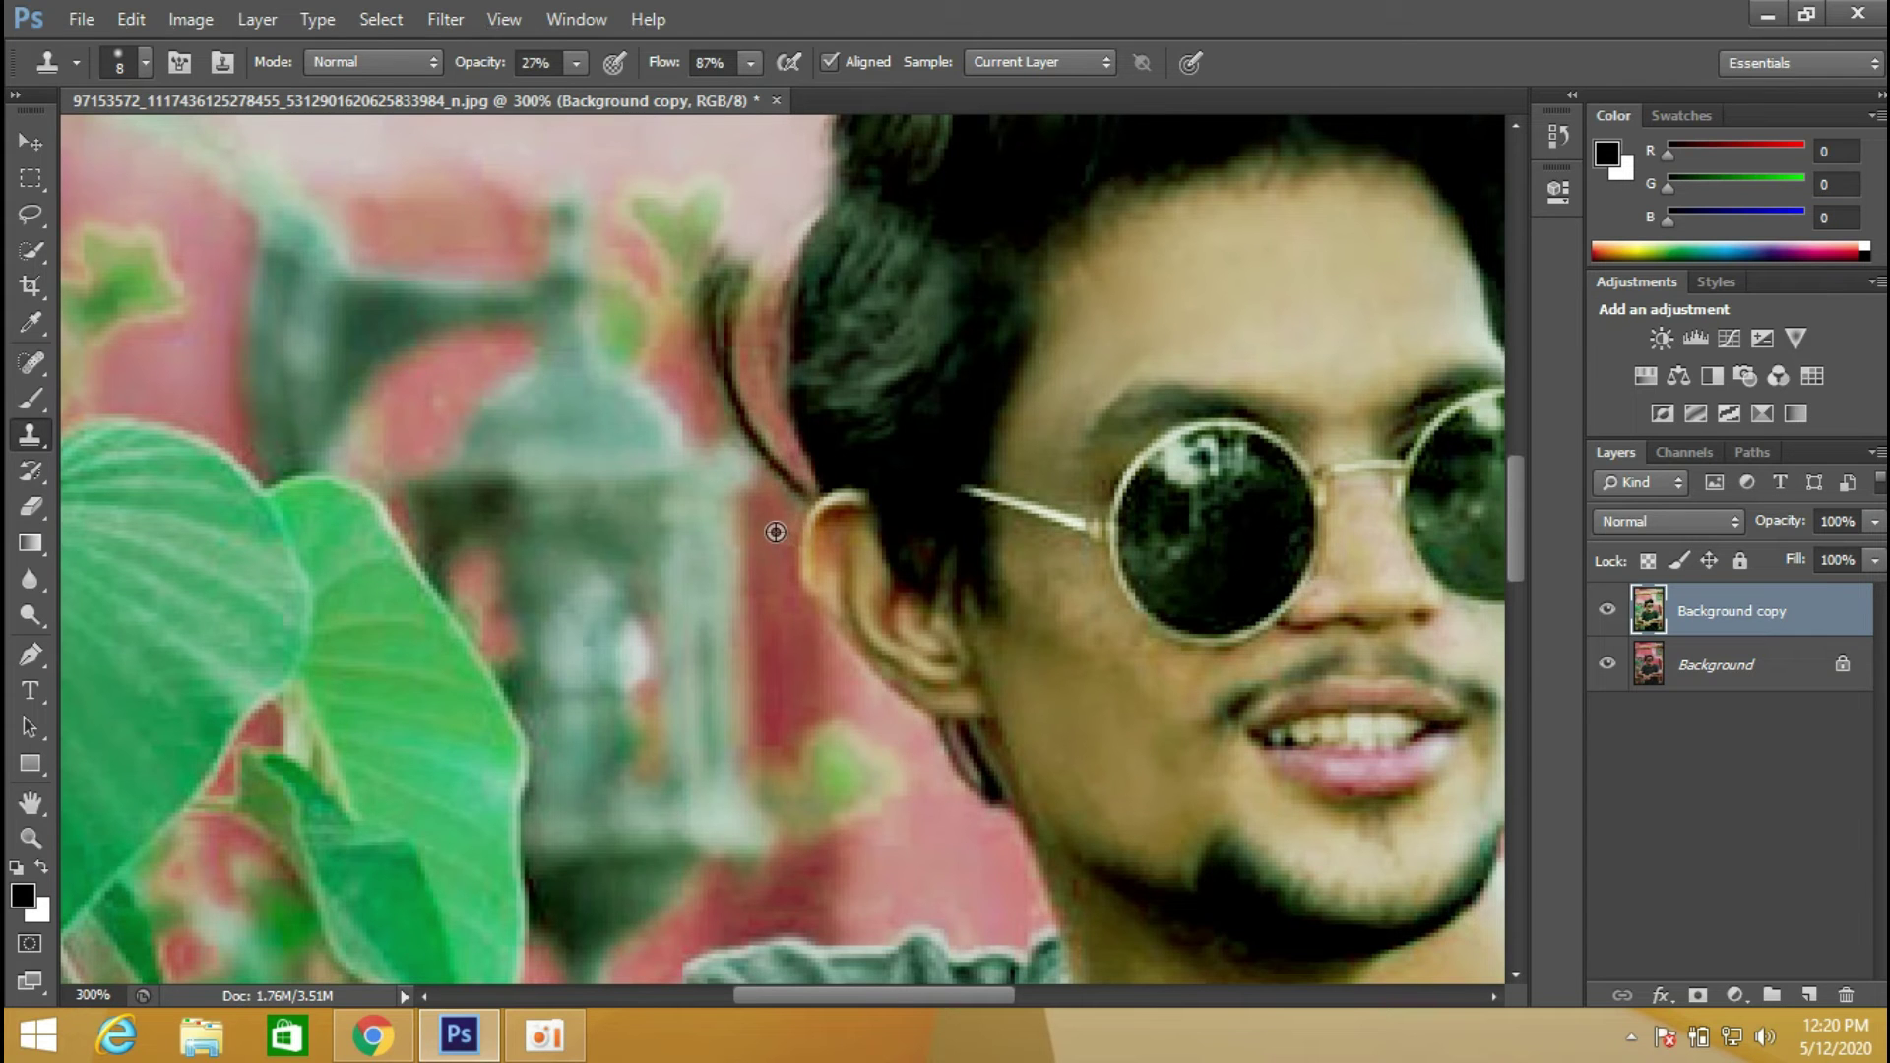
left_click(796, 500, "alt")
left_click(797, 470, "alt")
left_click(788, 518, "alt")
left_click_drag(807, 470, 801, 496)
Clone red background over the tip of the stray hair strand.
left_click(739, 475, "alt")
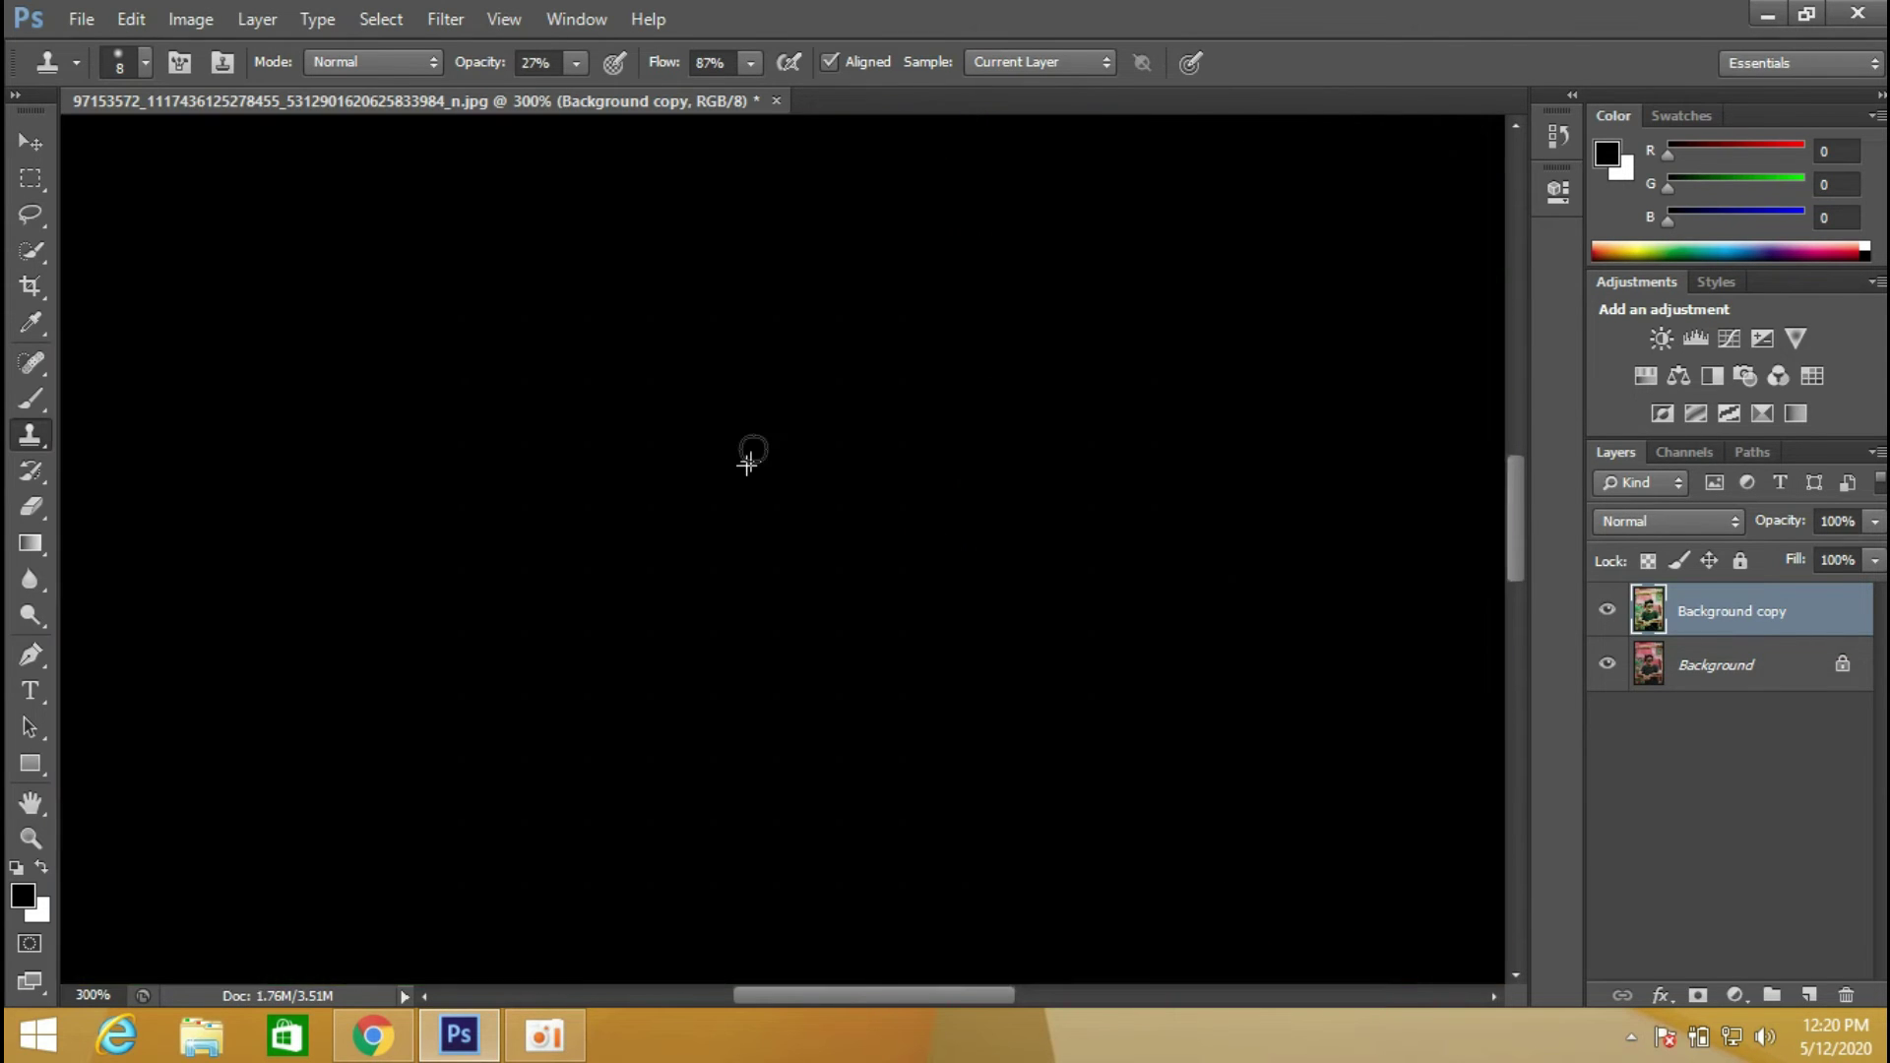
left_click(752, 450)
left_click_drag(752, 452, 753, 485)
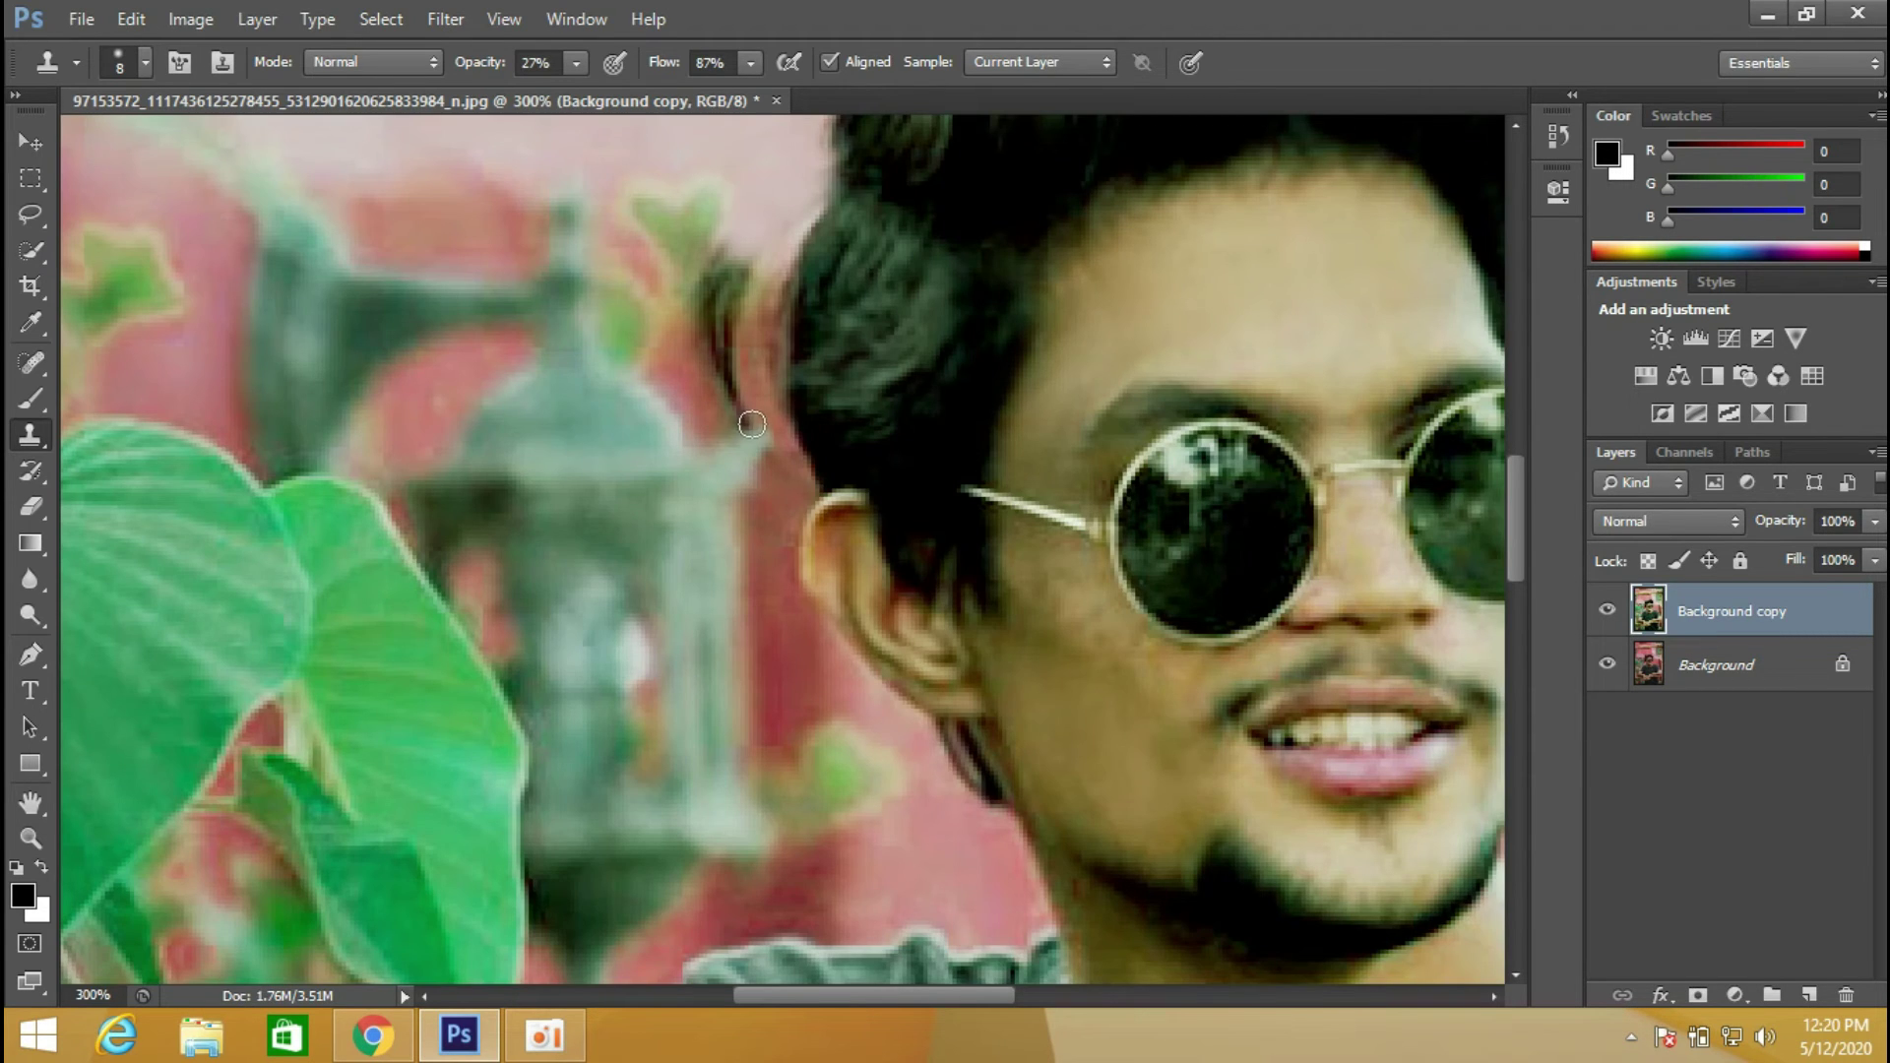
left_click_drag(733, 383, 736, 404)
left_click(774, 581, "alt")
left_click_drag(733, 434, 723, 379)
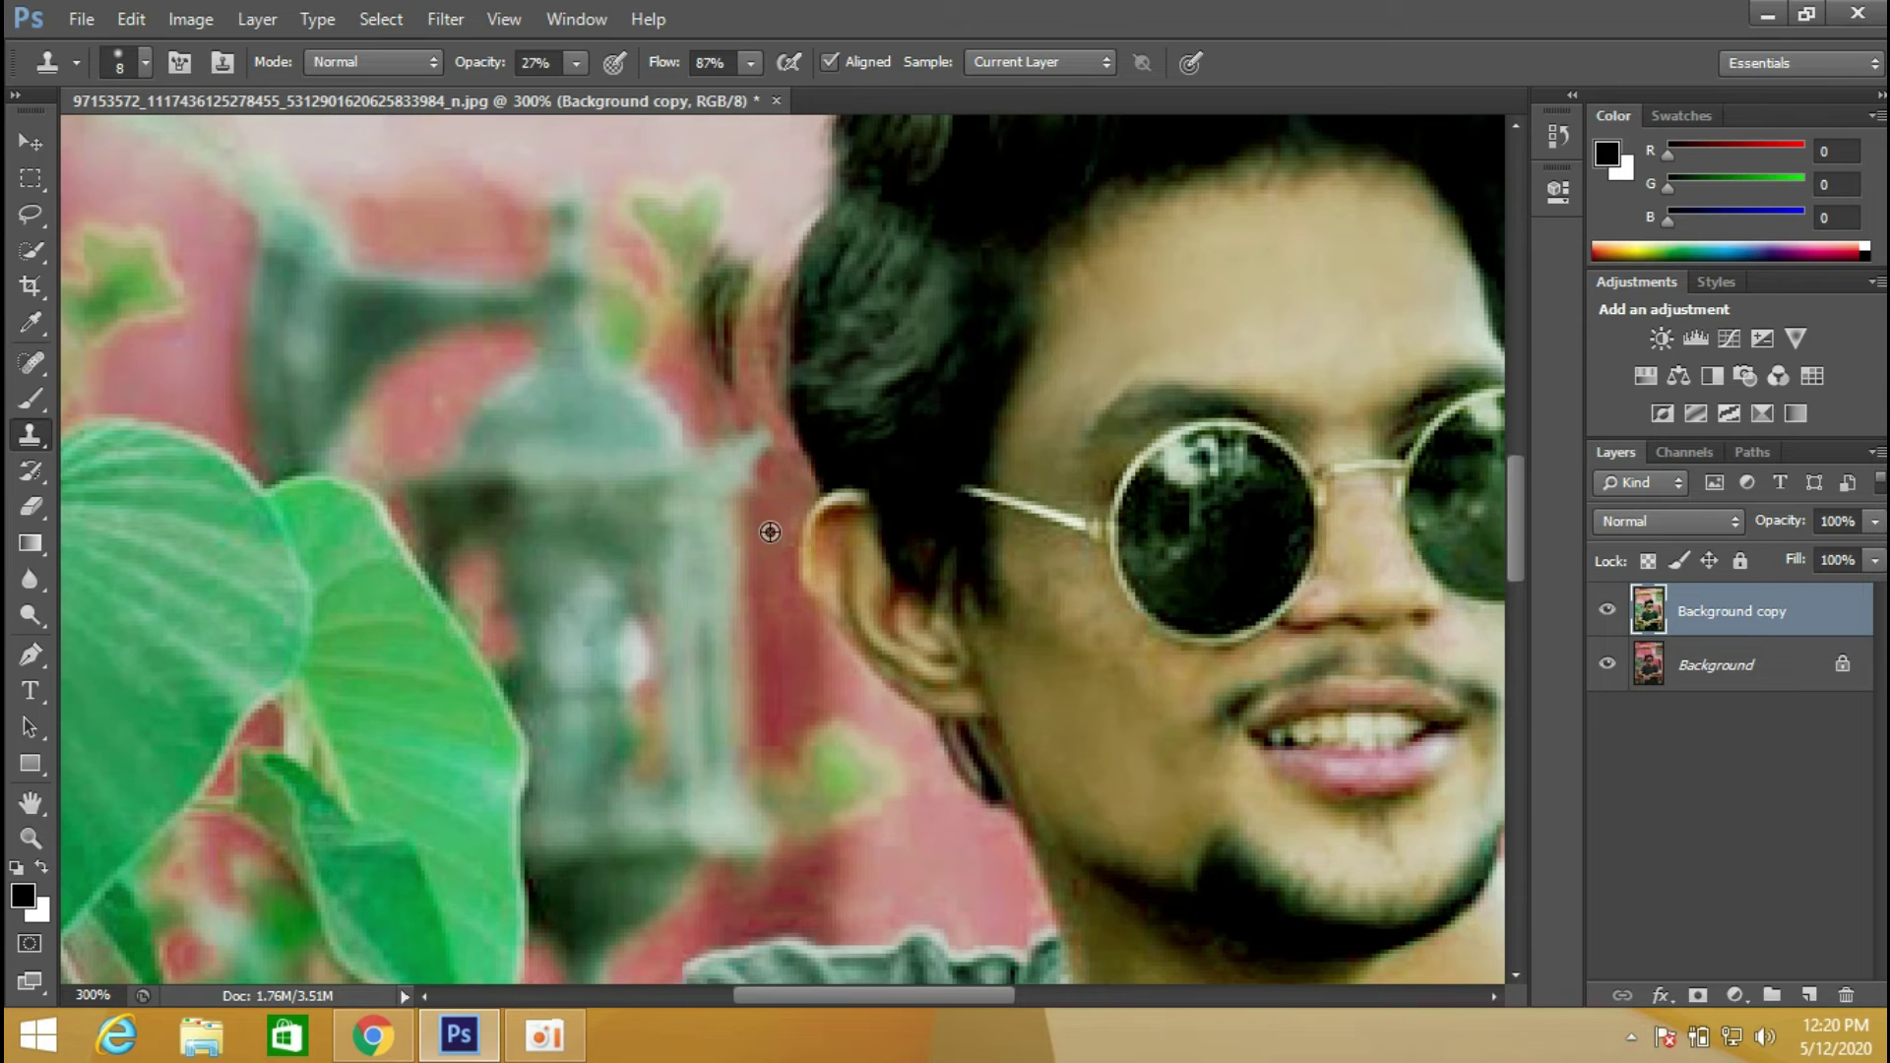
Resample and clone background over the rest of the strand and the dark hair tuft.
left_click(811, 691, "alt")
left_click_drag(727, 325, 719, 388)
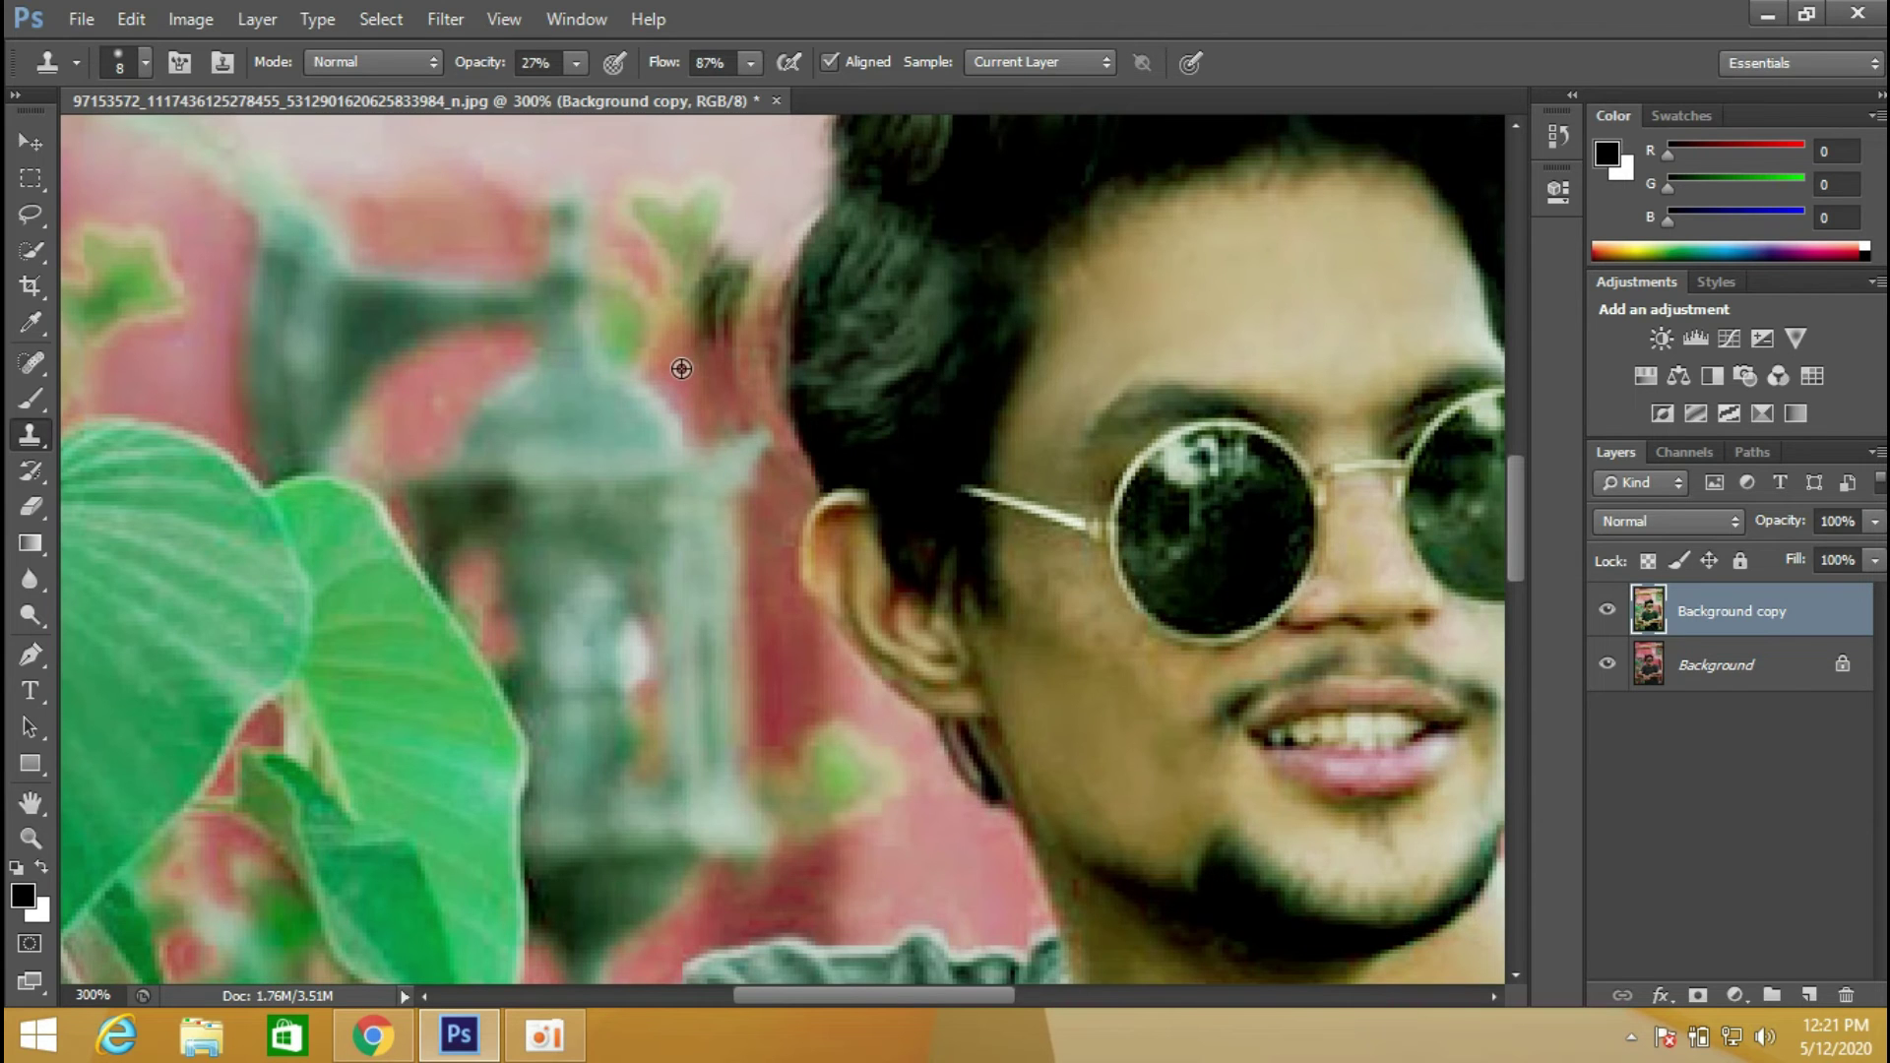
left_click_drag(730, 395, 705, 378)
left_click_drag(730, 392, 746, 252)
left_click(763, 200, "alt")
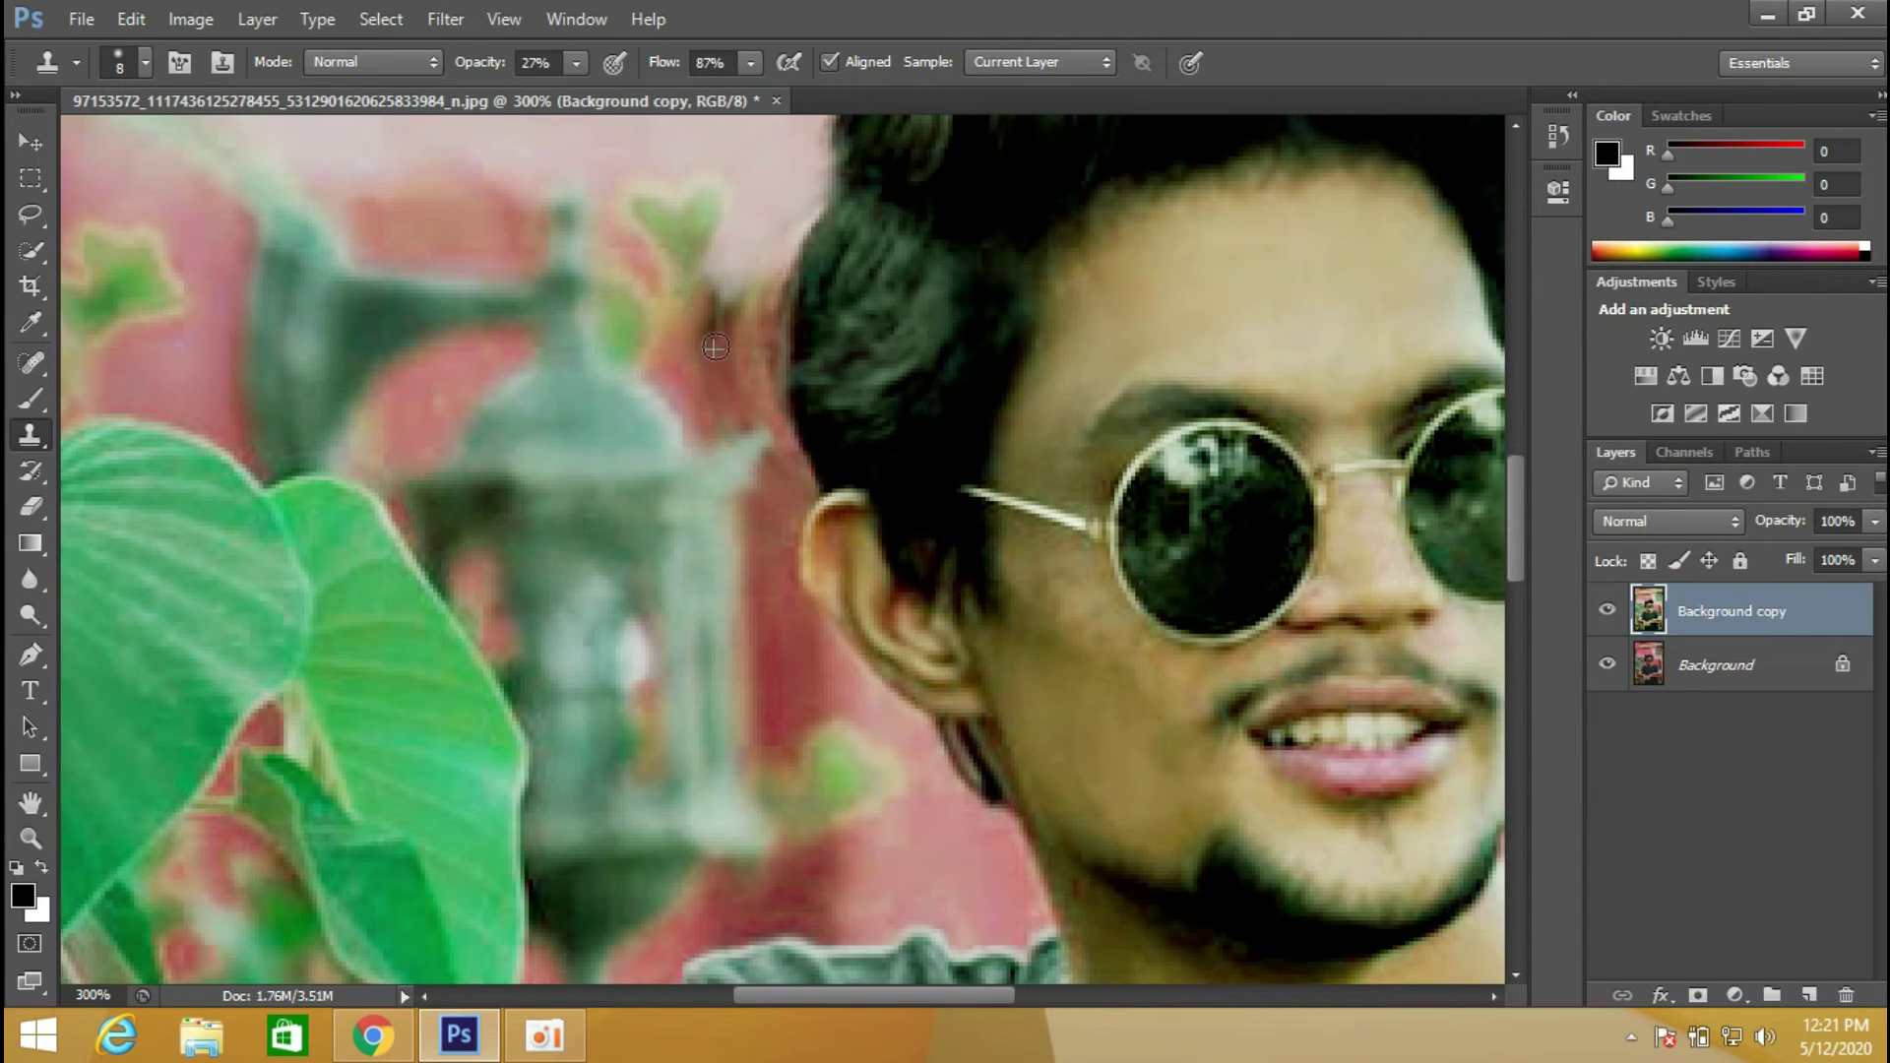
left_click(671, 361, "alt")
left_click_drag(719, 312, 729, 319)
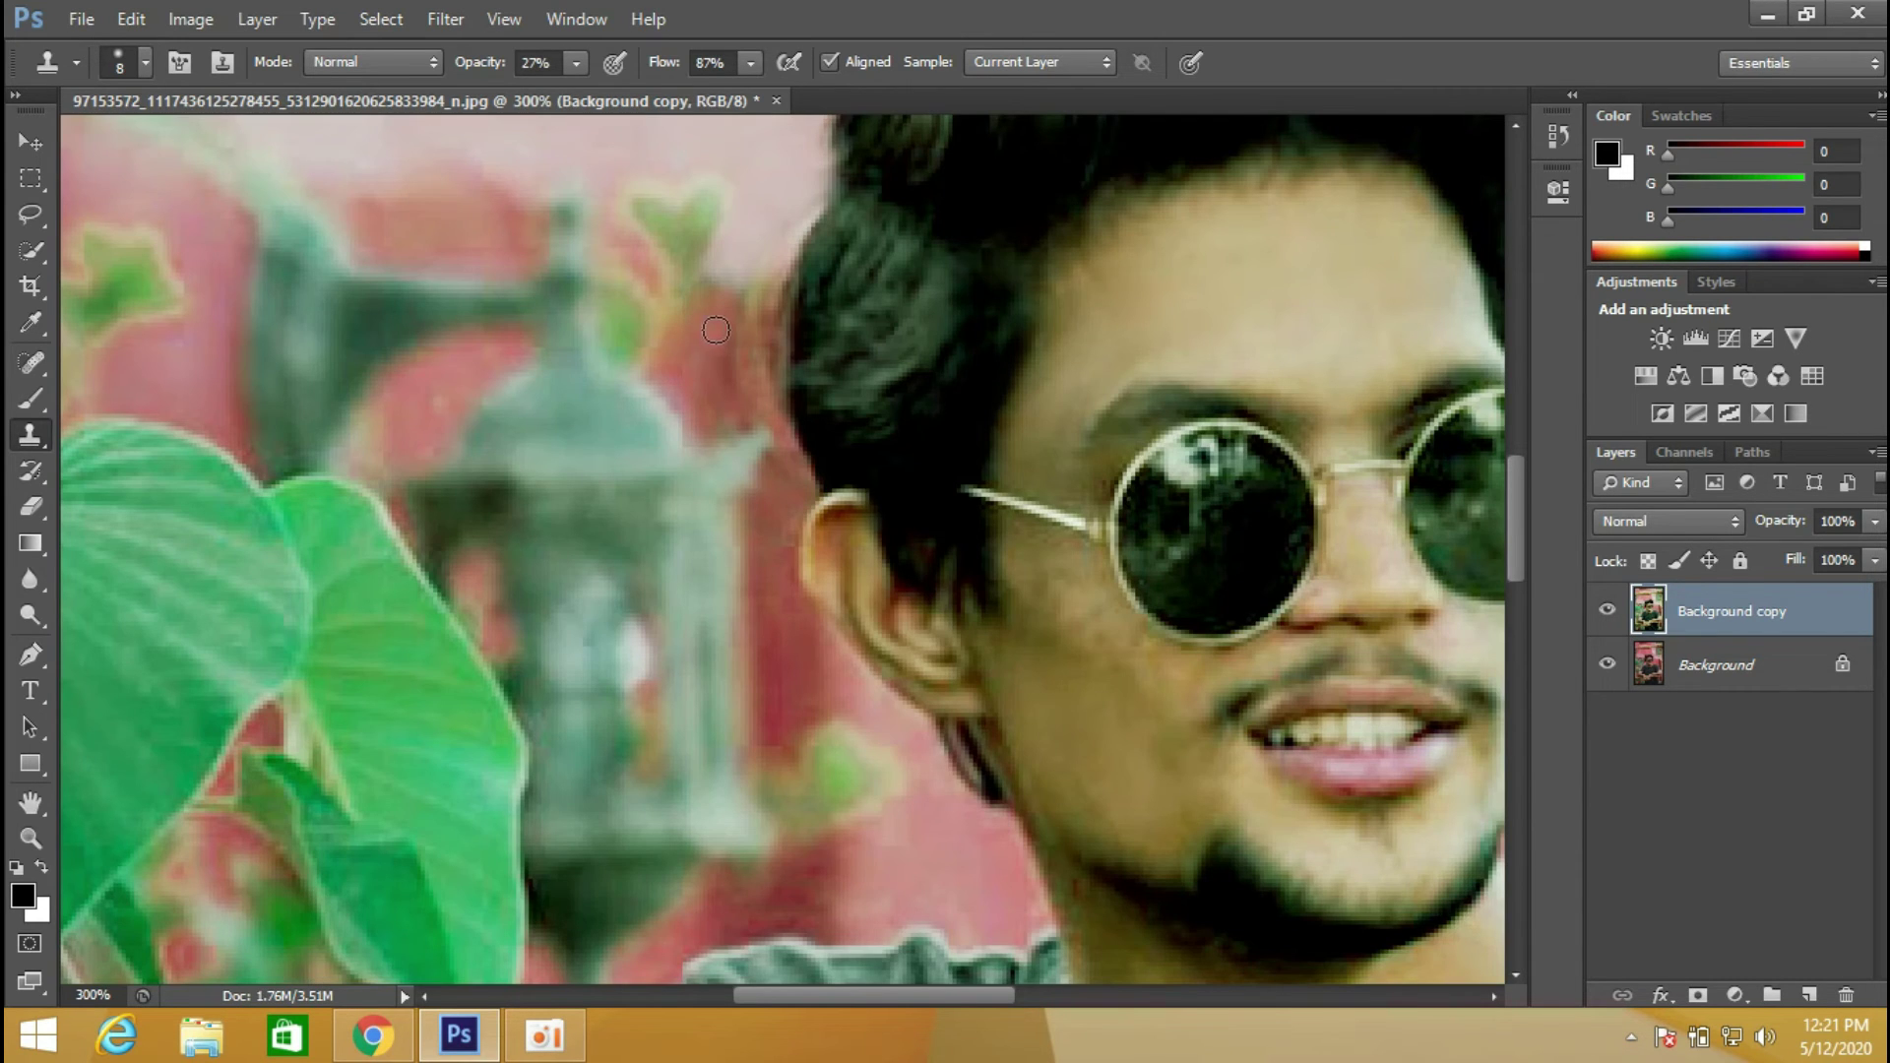
left_click_drag(716, 330, 725, 363)
Set the clone brush size to 19 px, then zoom out to view the whole portrait.
scroll(943, 675, "down", 1)
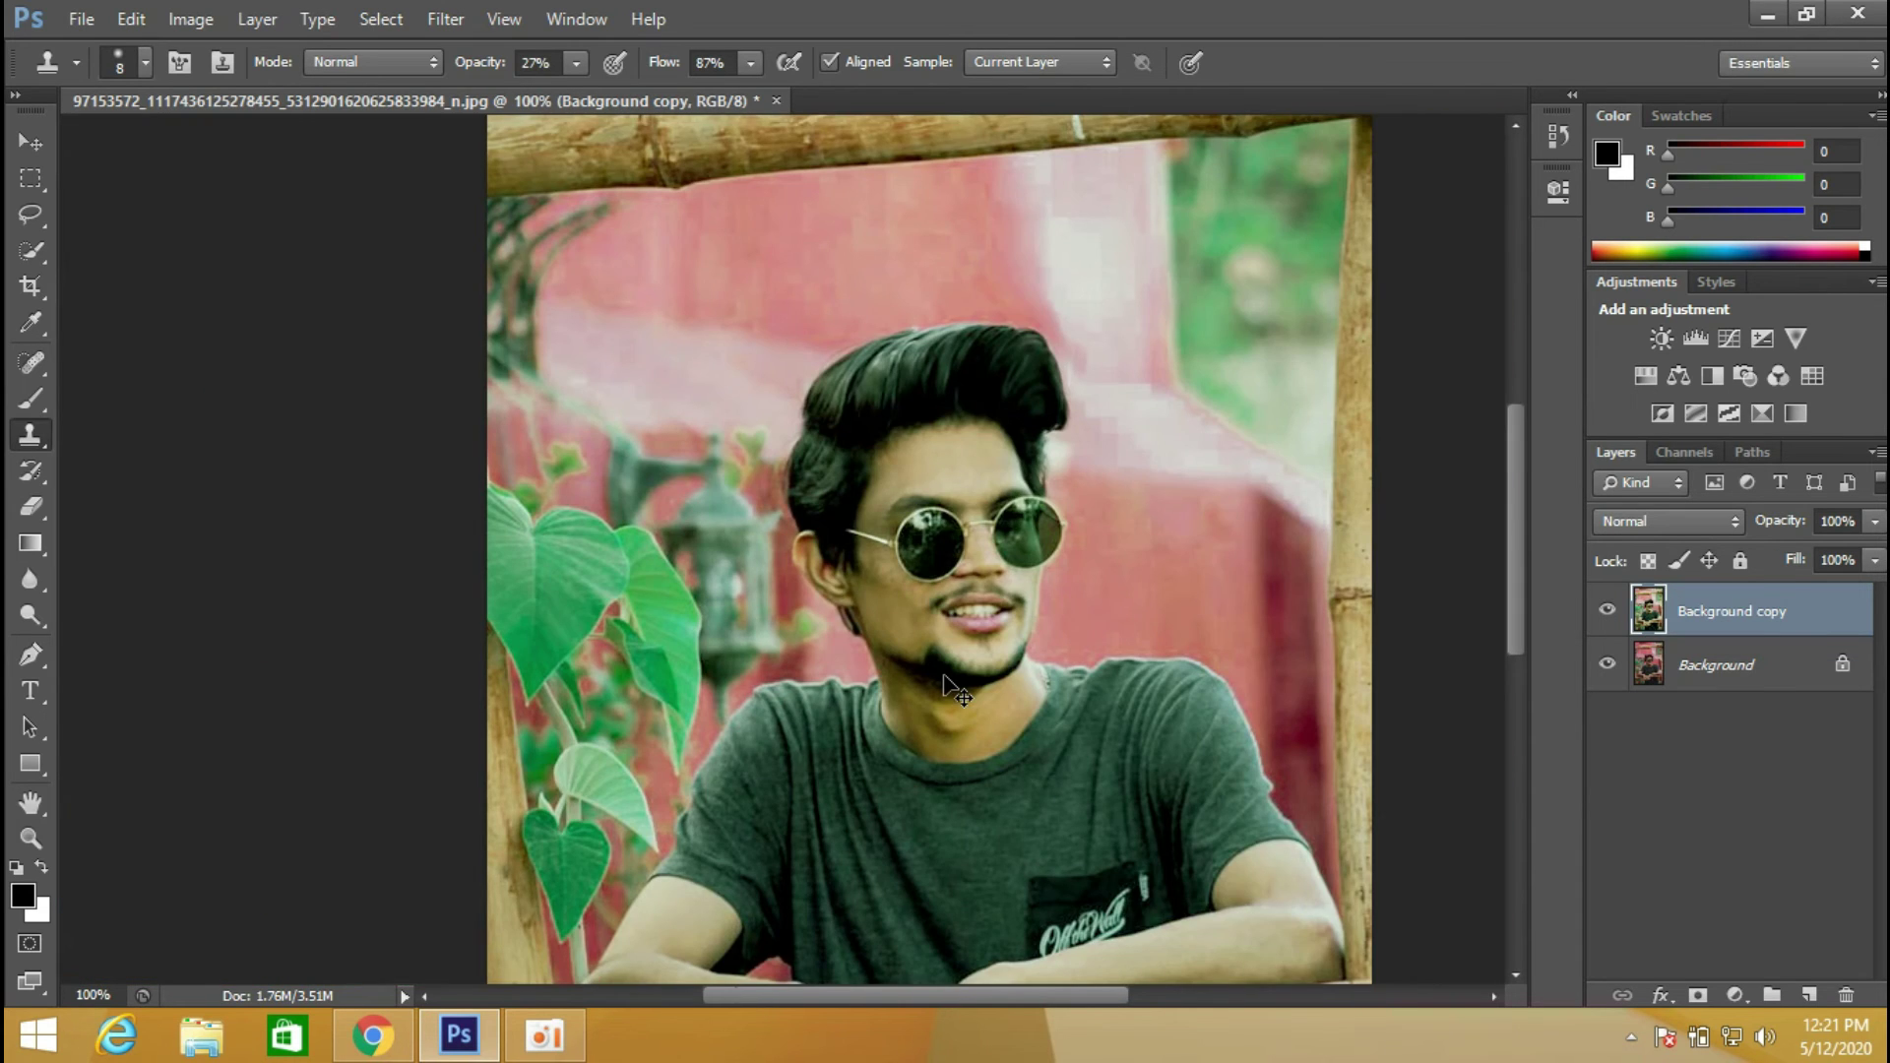
scroll(943, 674, "up", 1)
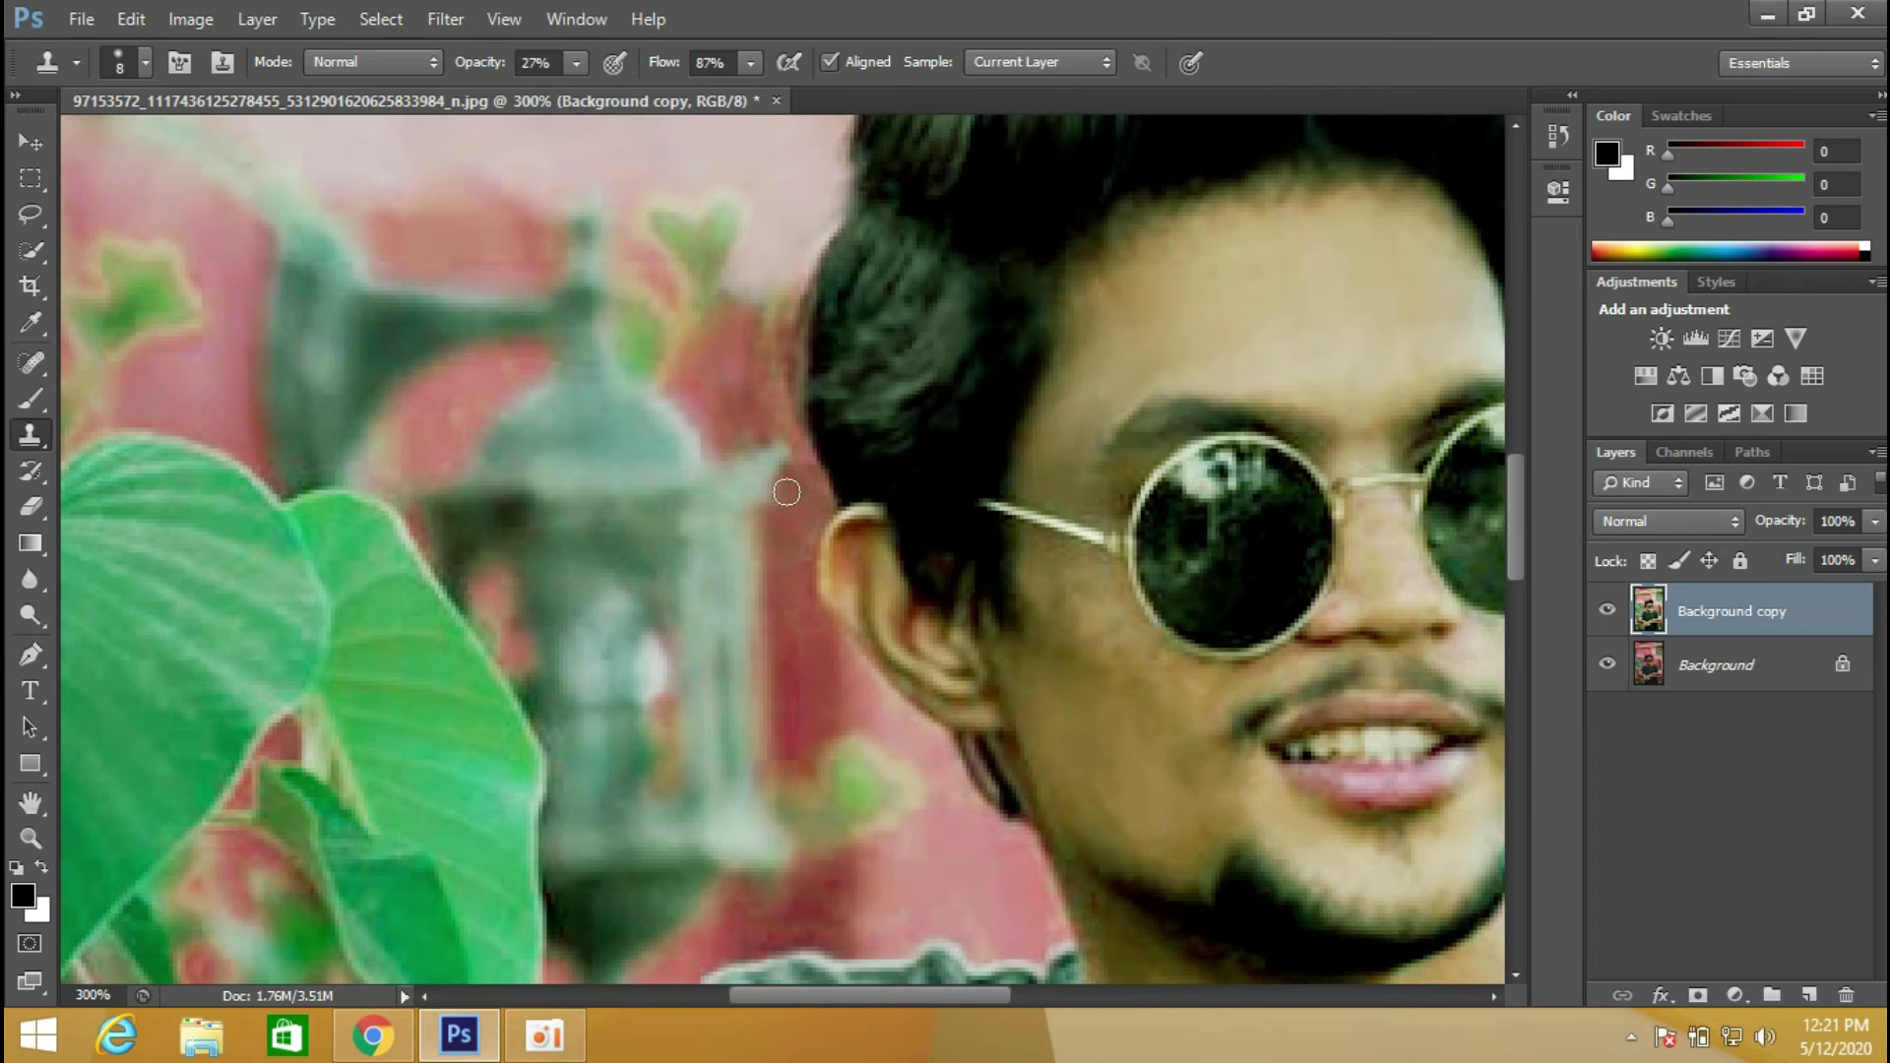
right_click(760, 386)
left_click_drag(810, 461, 823, 461)
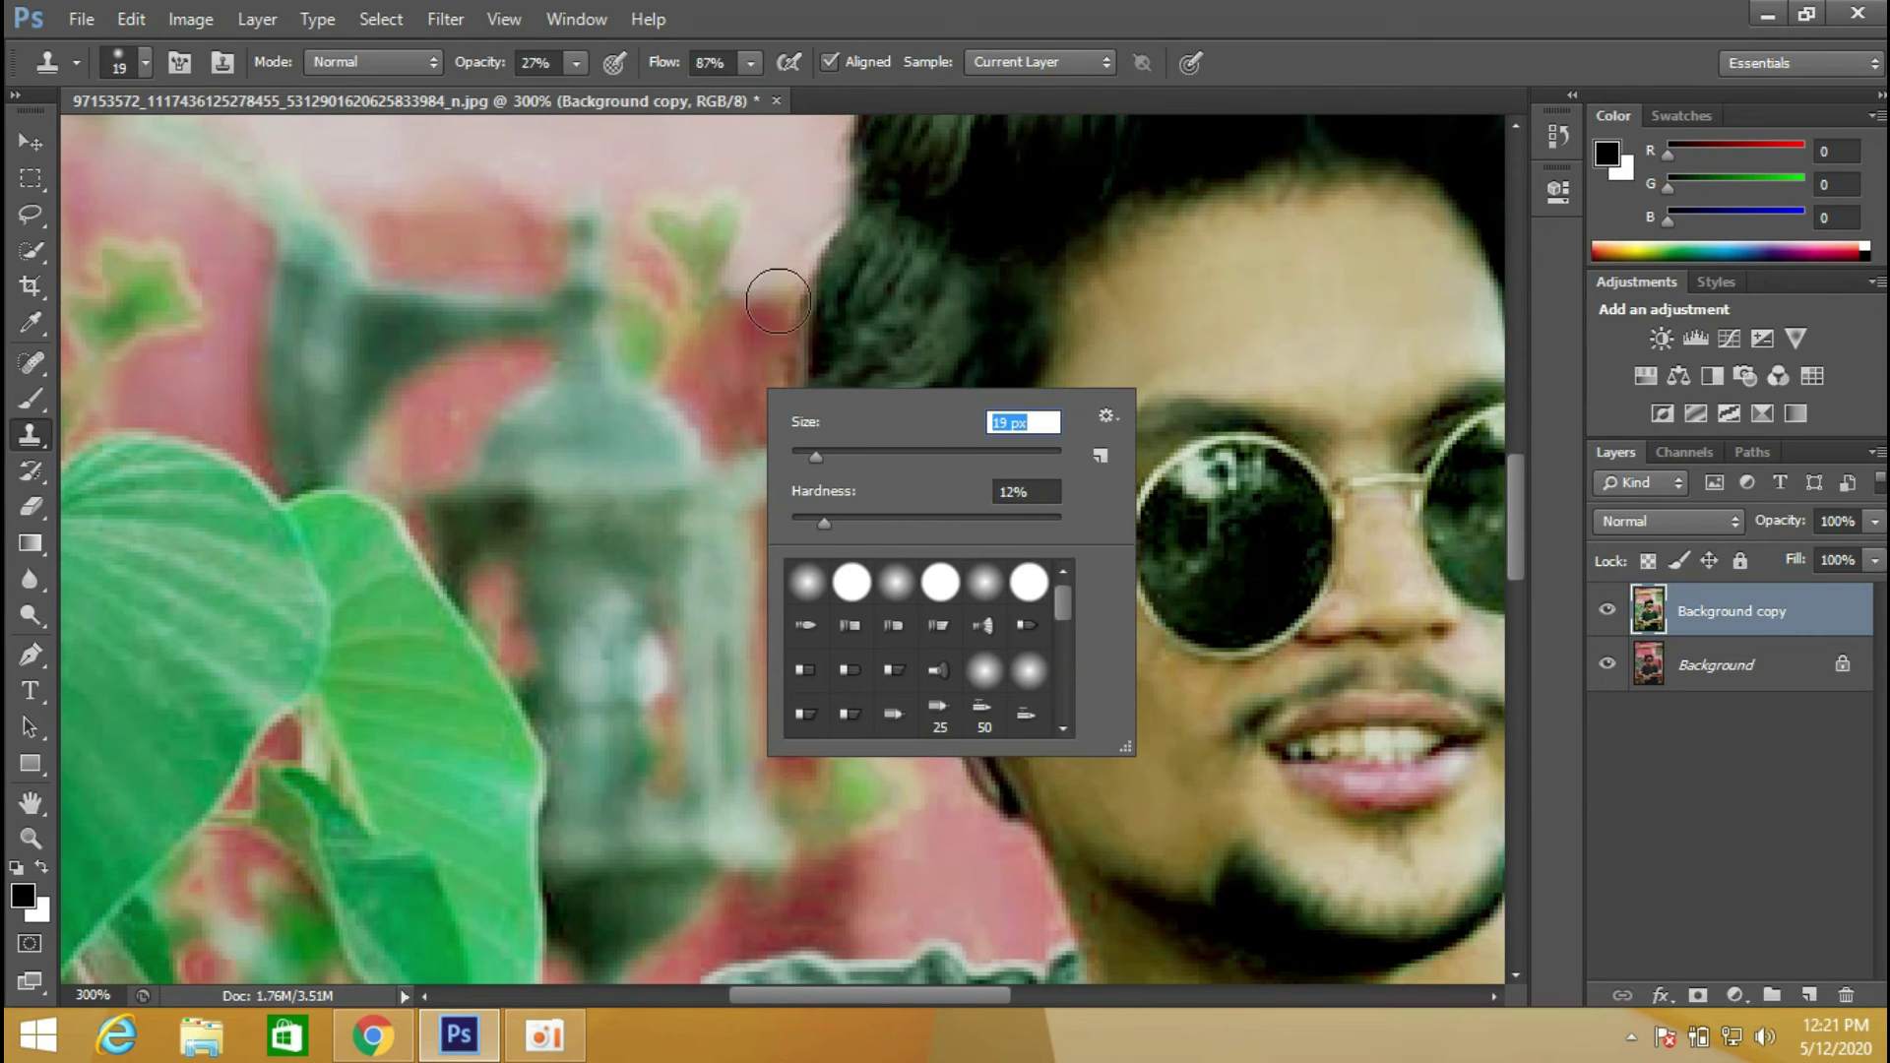
key("Return")
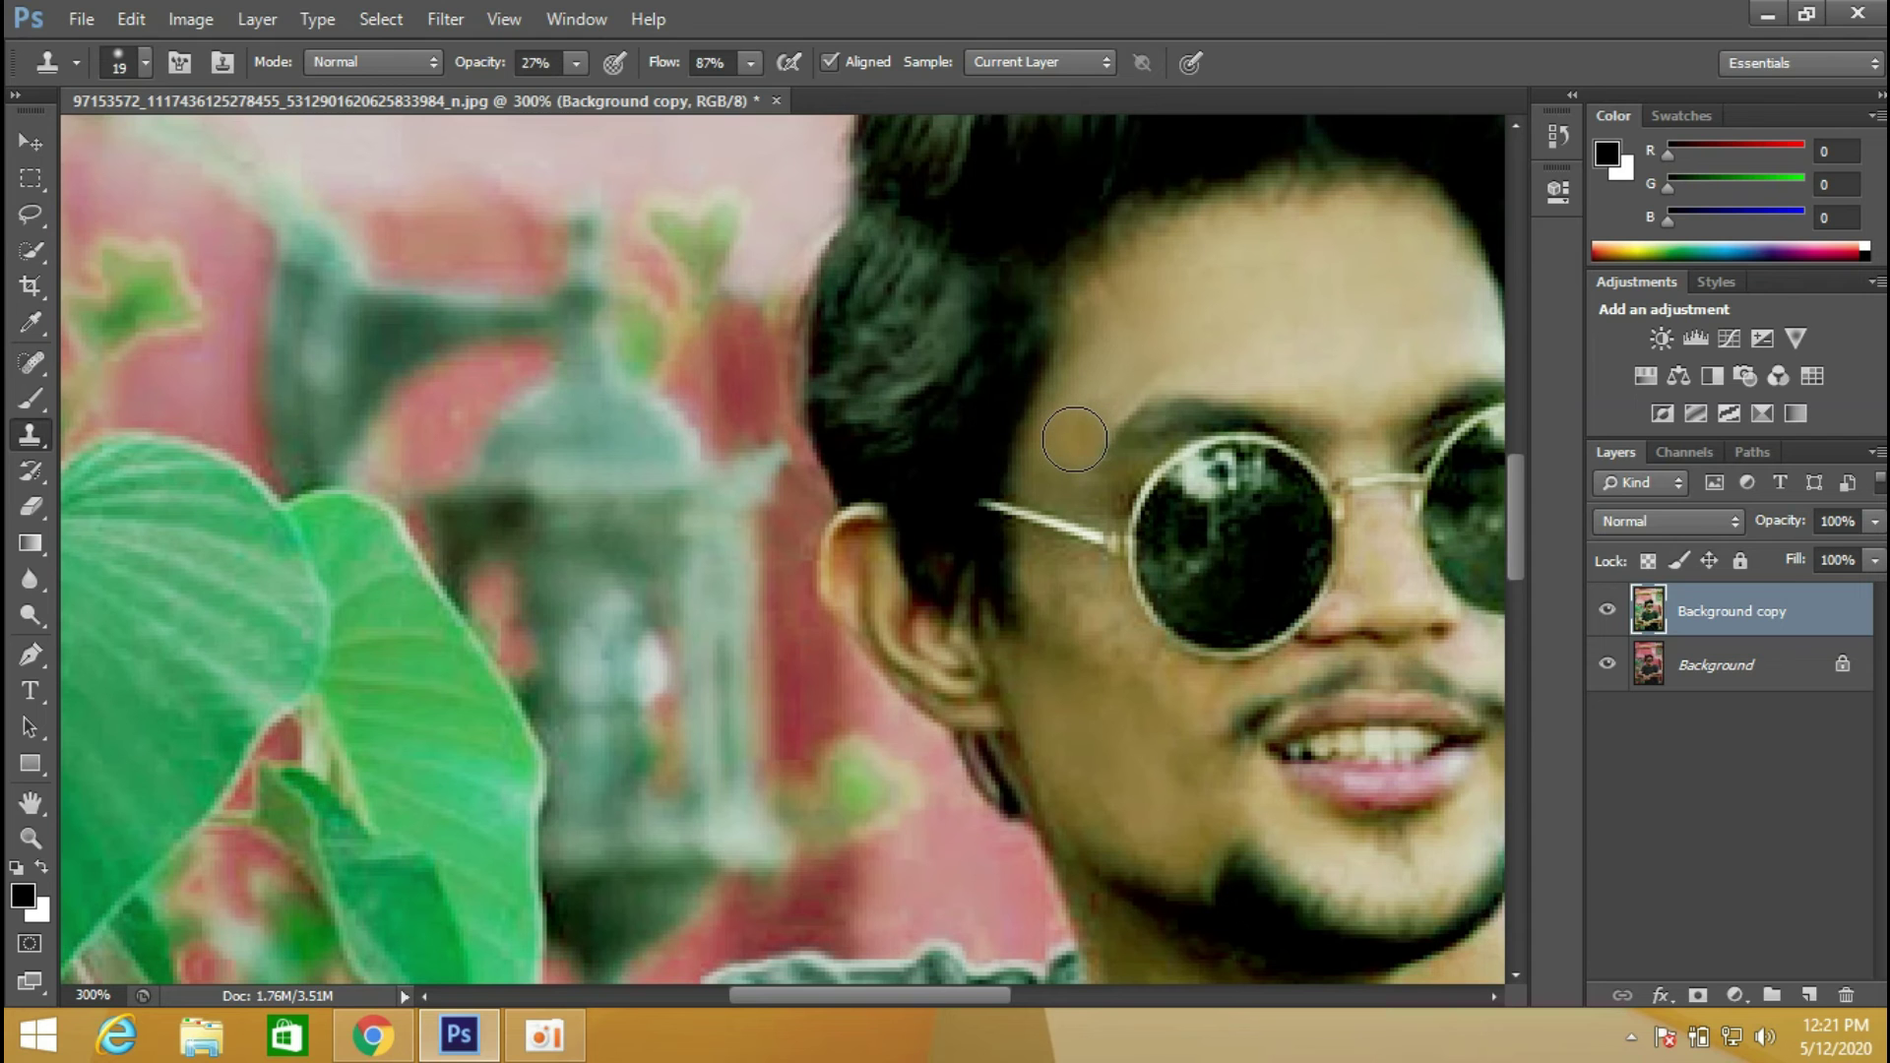
scroll(1075, 439, "down", 3)
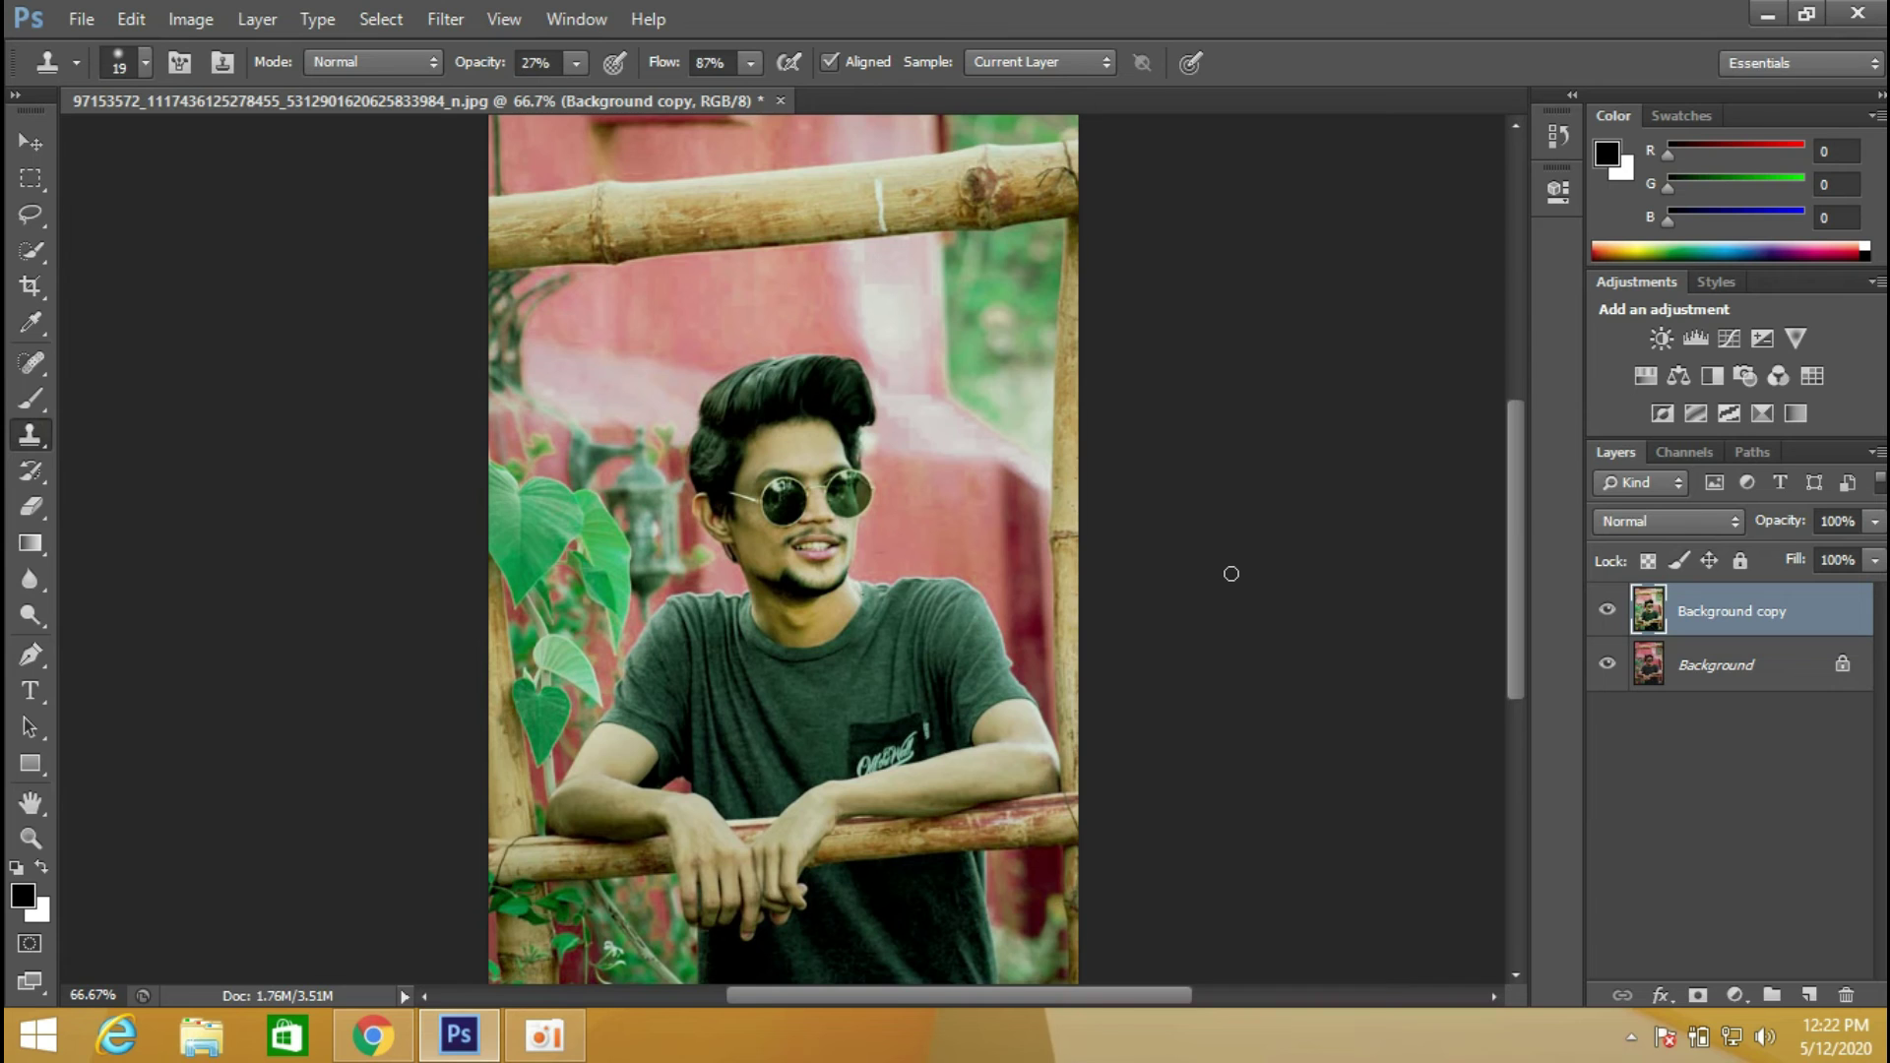
scroll(1231, 588, "down", 1)
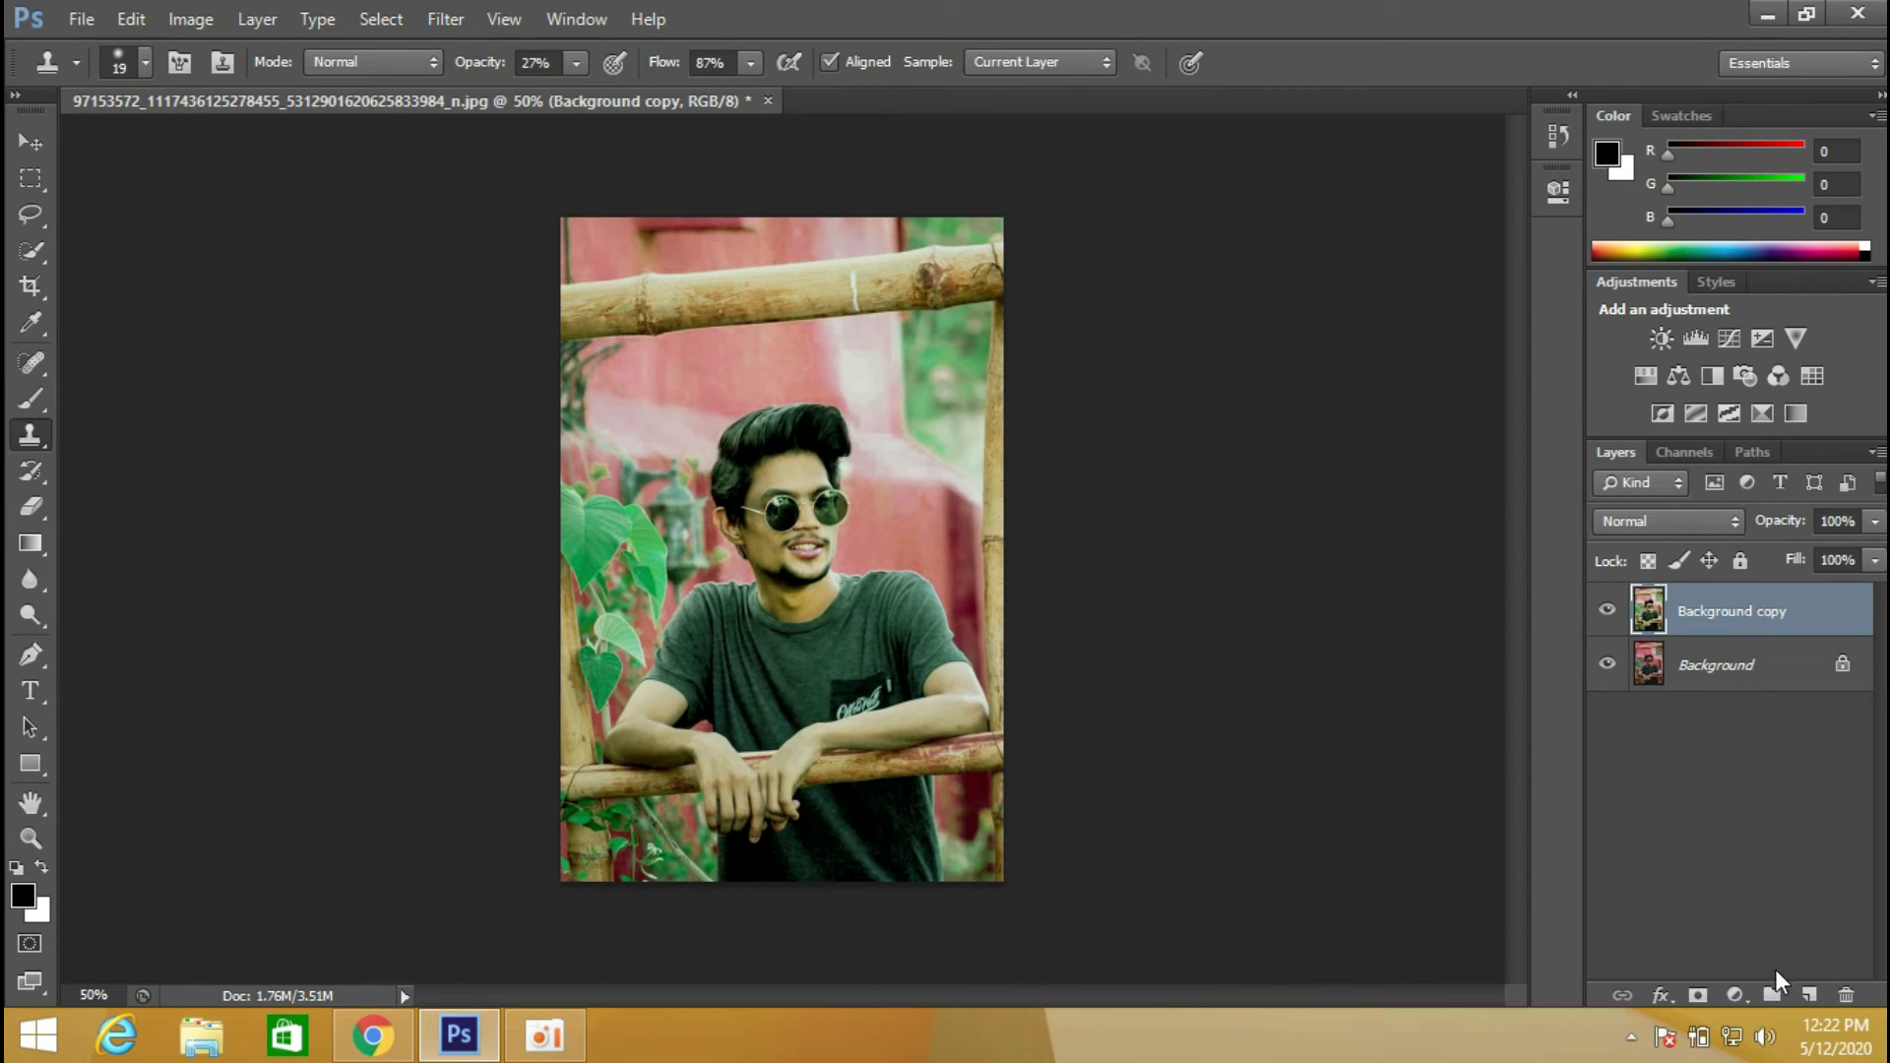
Add a new empty layer and choose the Brush tool with a bright yellow foreground colour.
left_click(1809, 994)
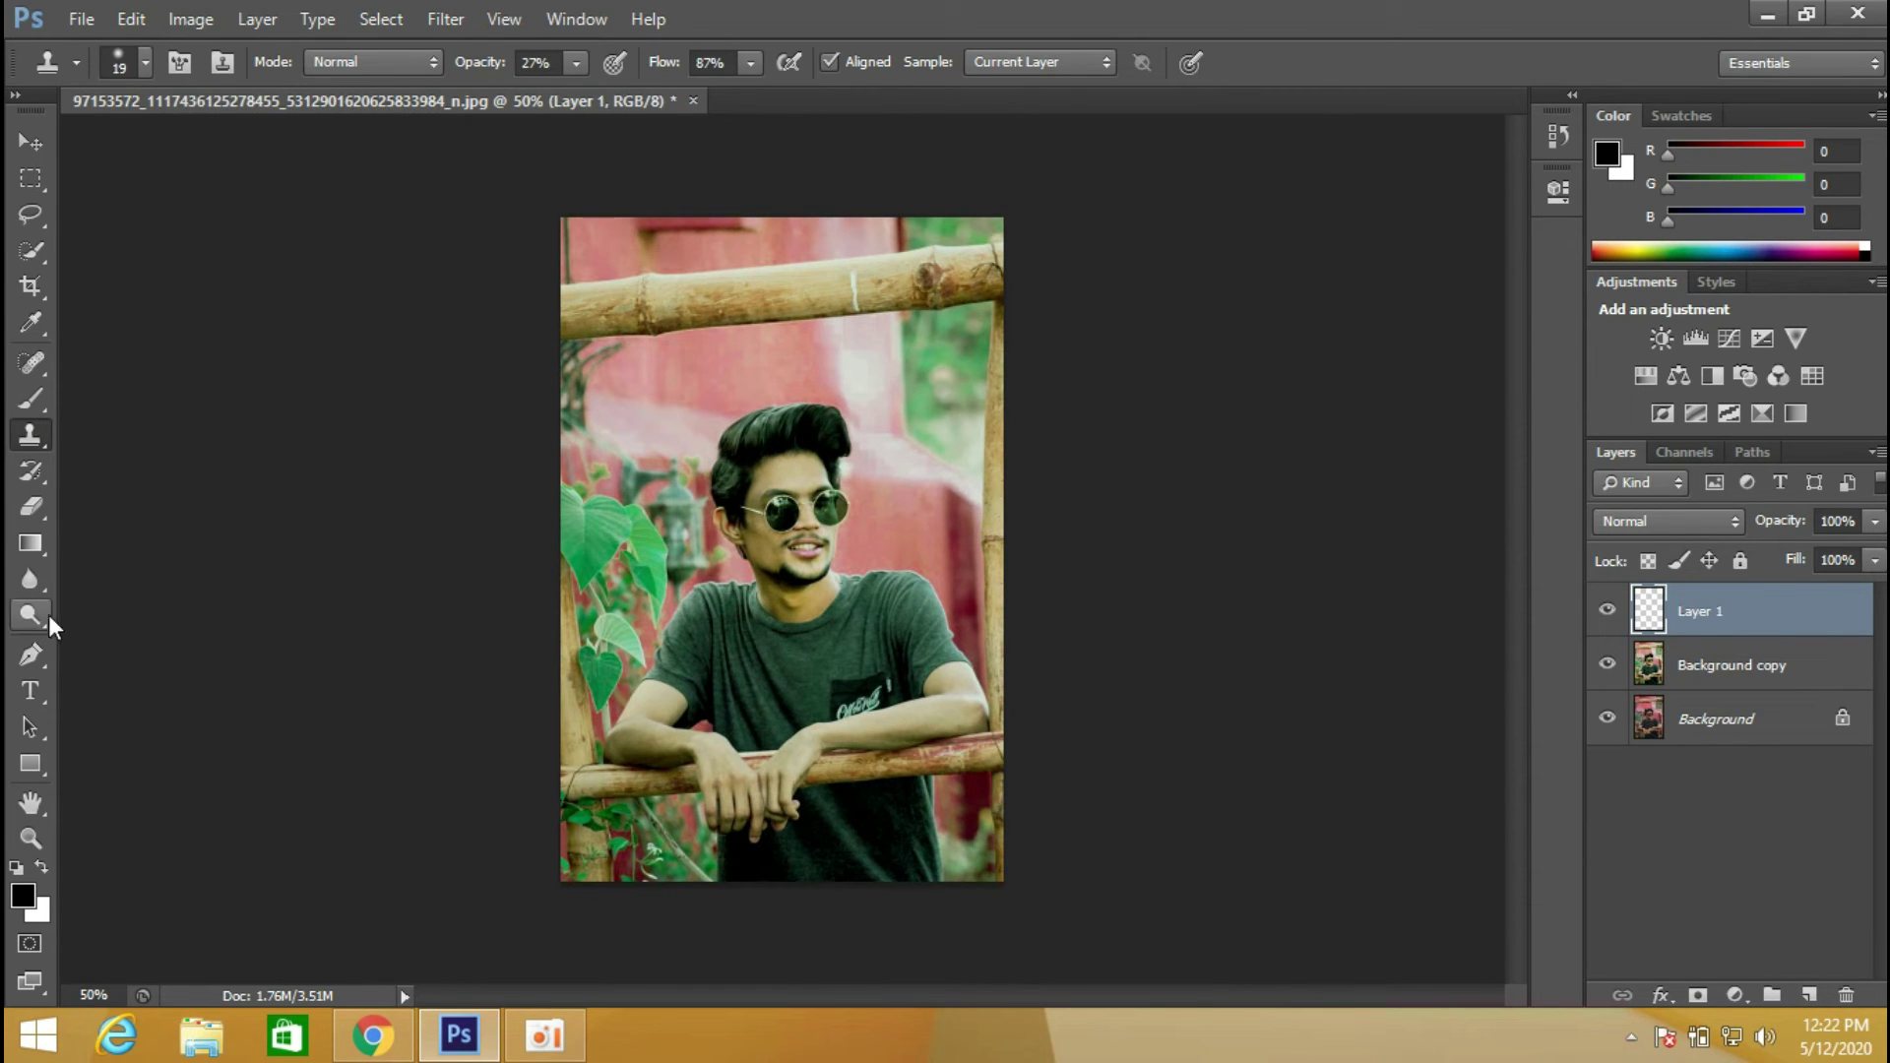
left_click(29, 610)
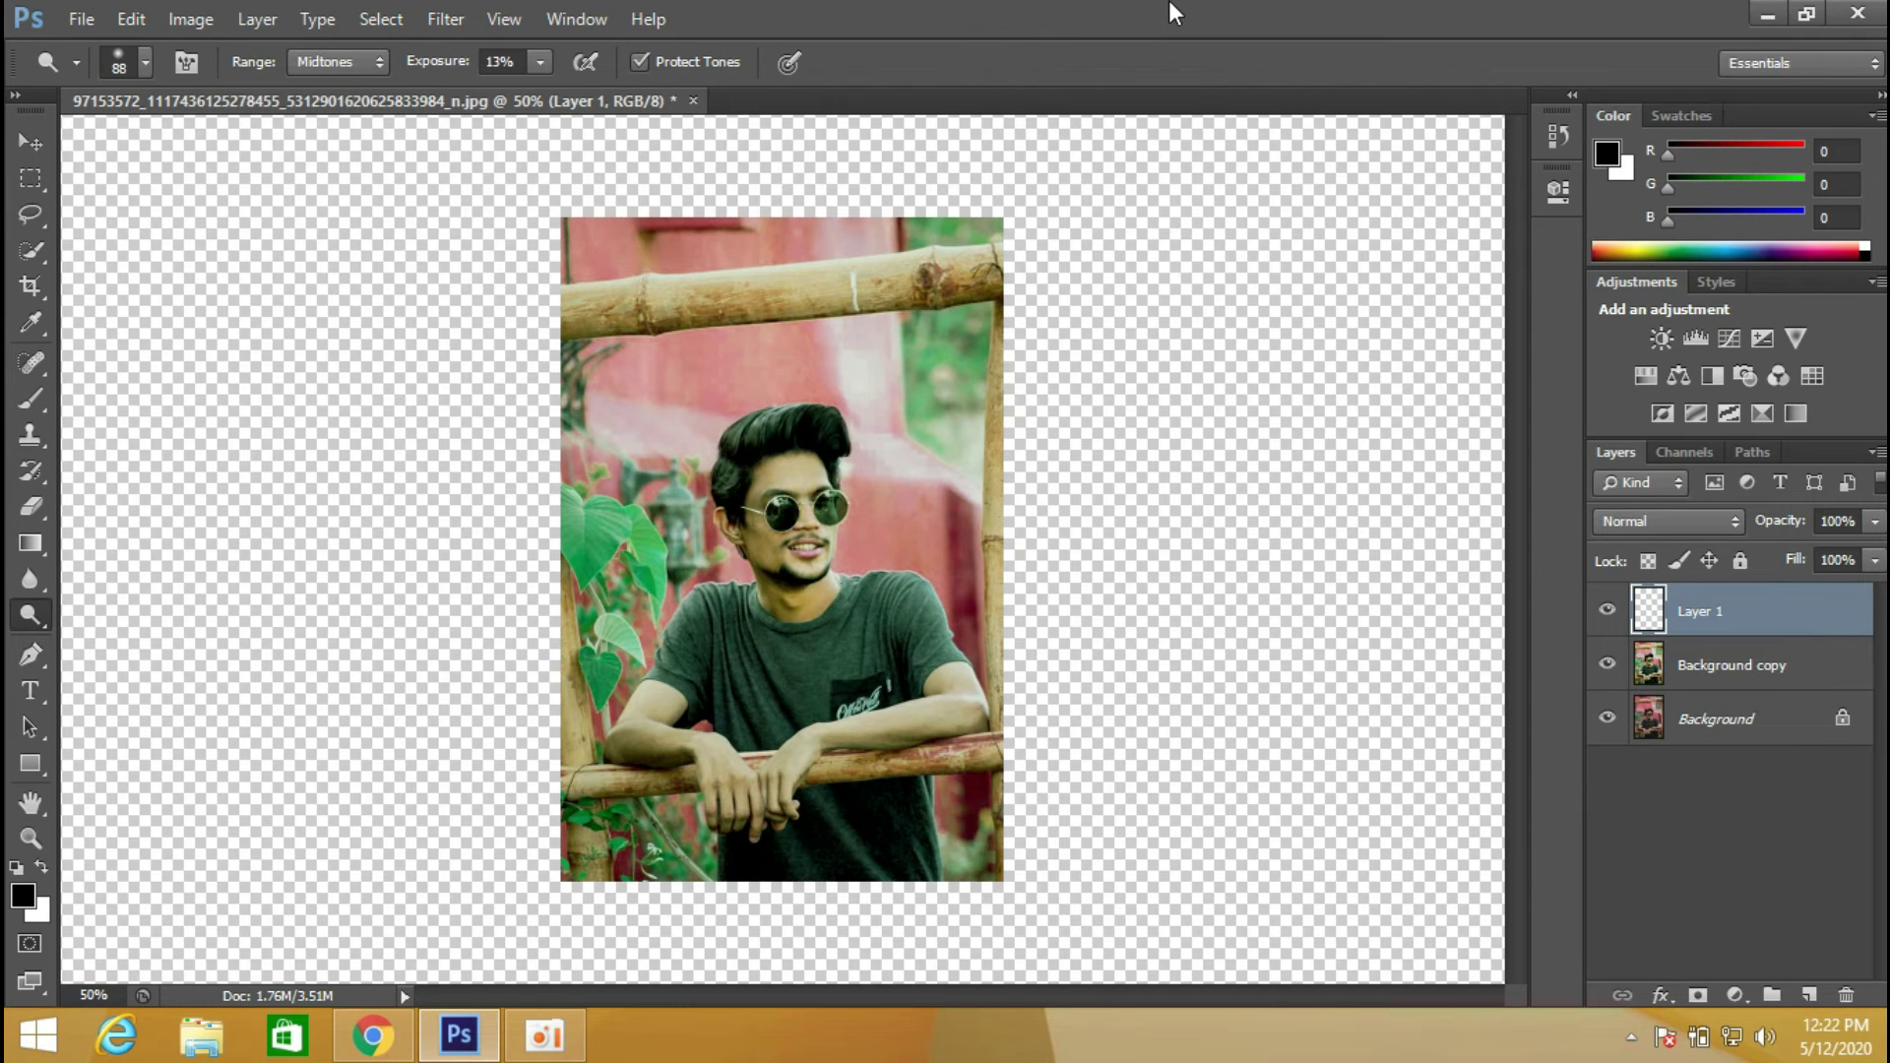
left_click(33, 404)
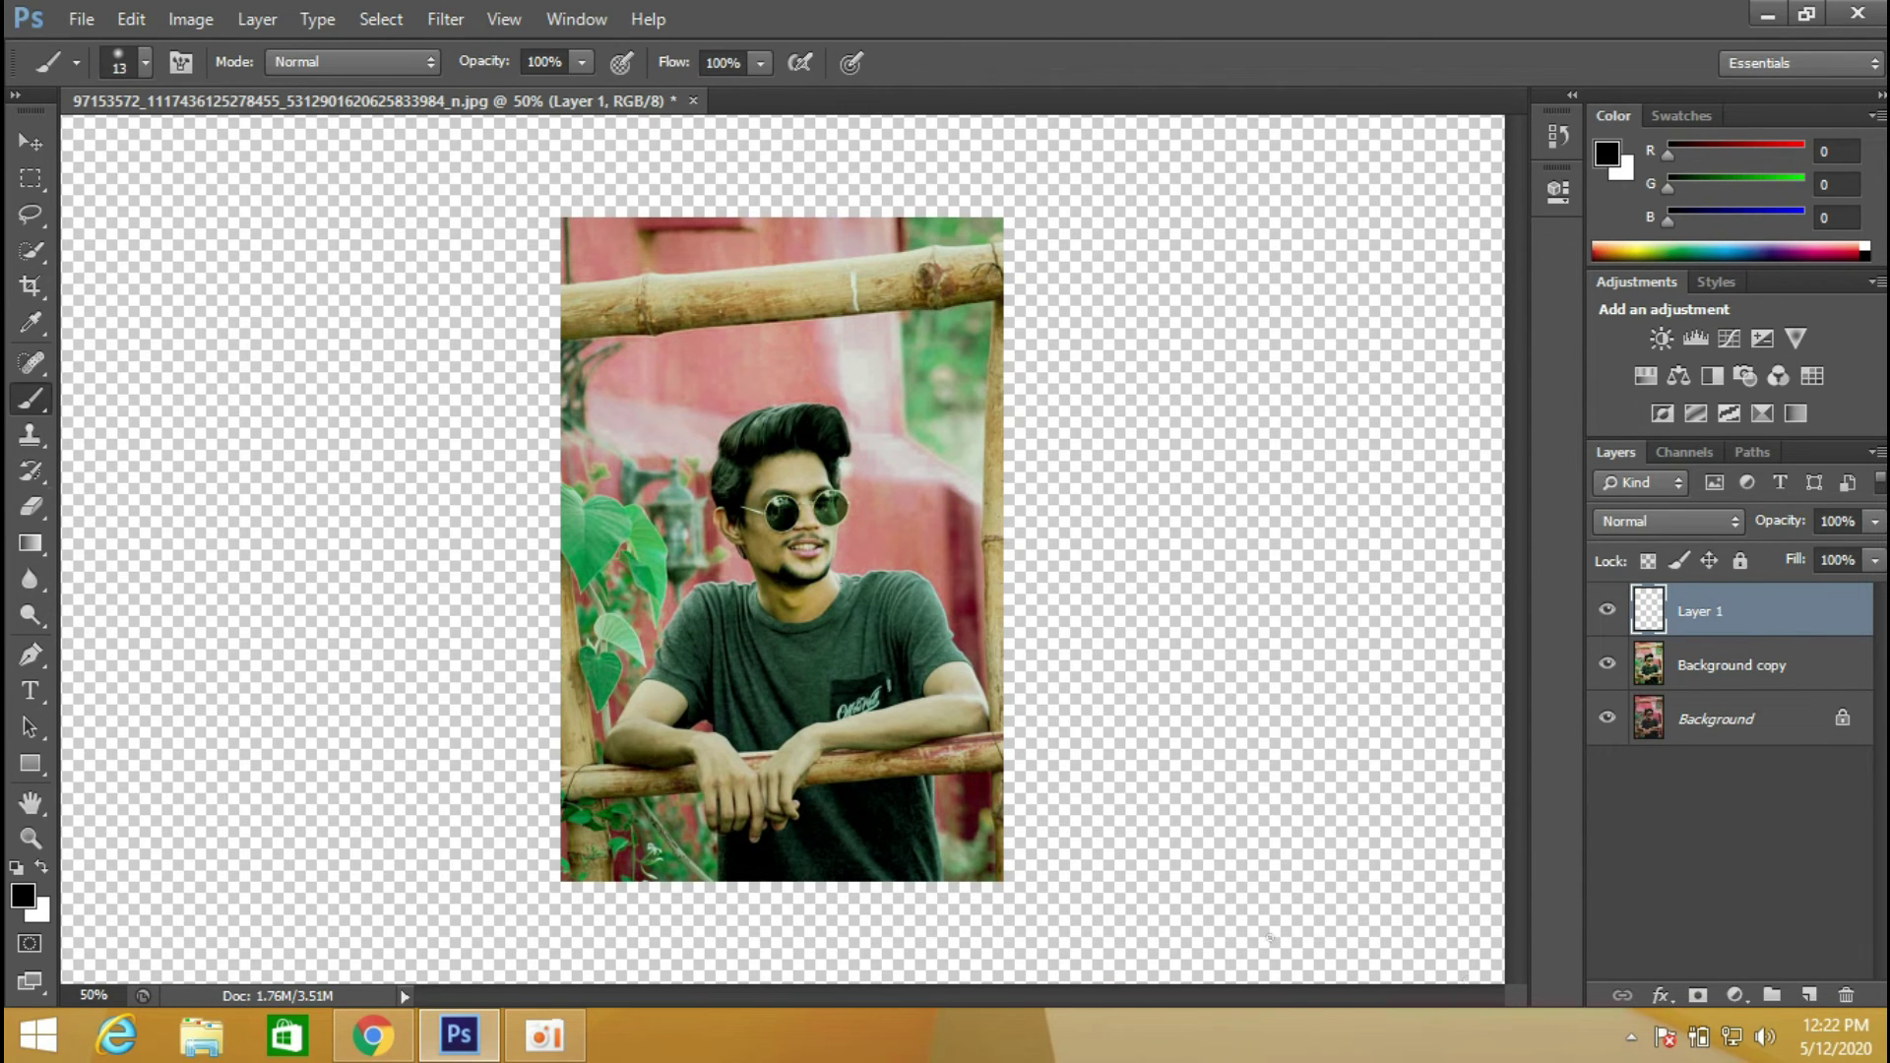
left_click(16, 896)
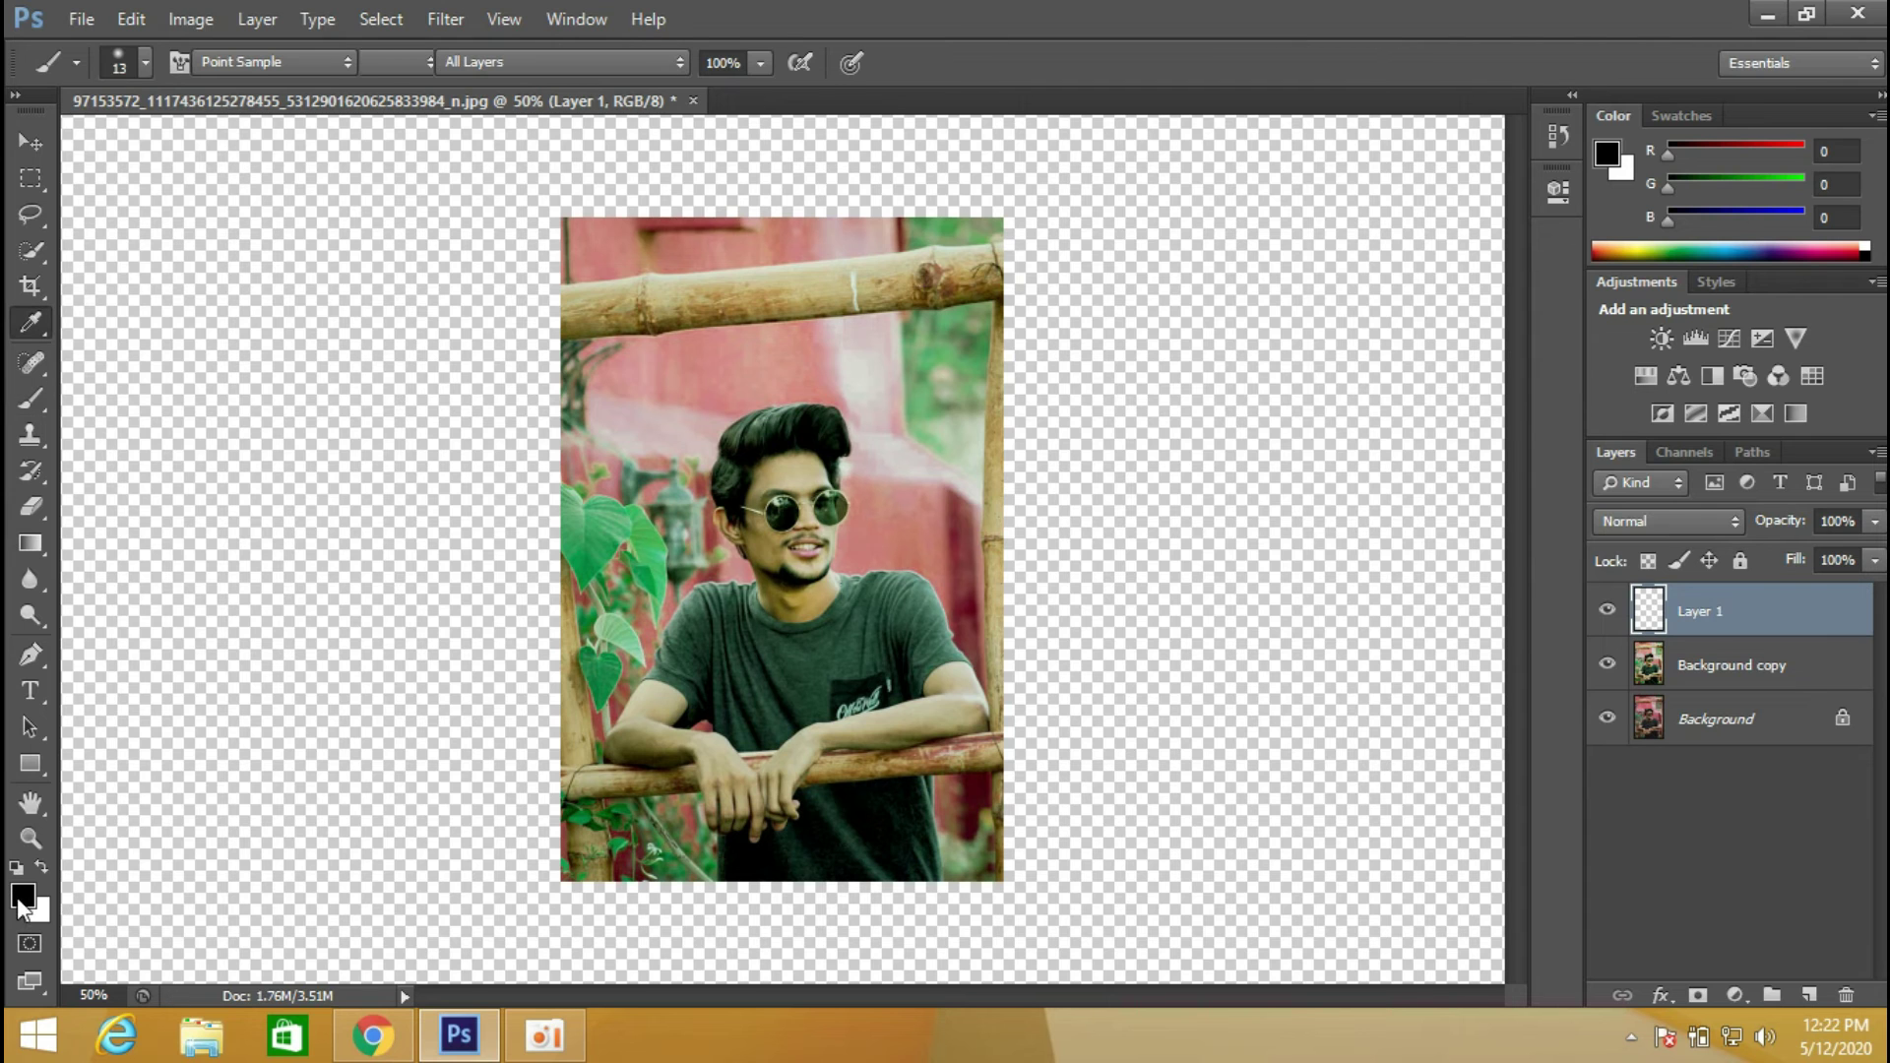
left_click(1002, 560)
left_click_drag(866, 348, 886, 304)
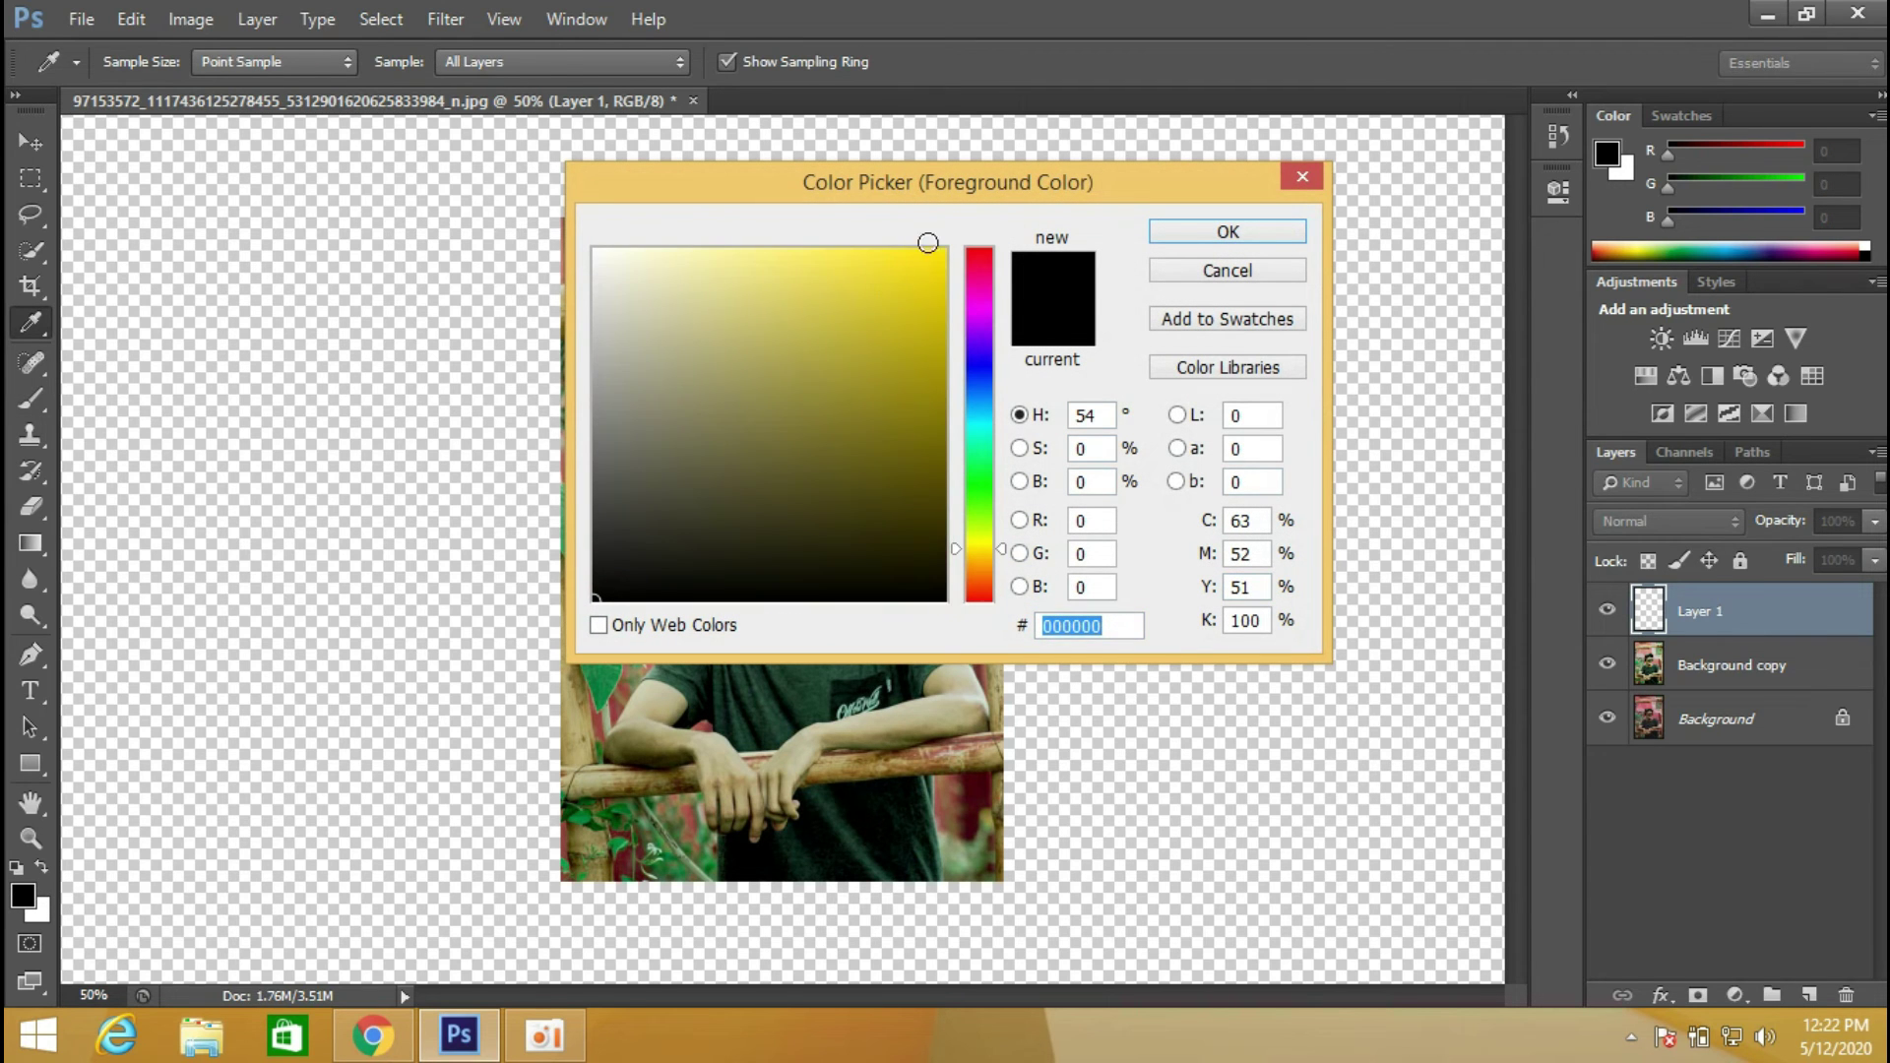
left_click(1228, 232)
Paint a soft 68 px yellow dot above the head and scale it to about 970%.
left_click_drag(947, 453, 1002, 453)
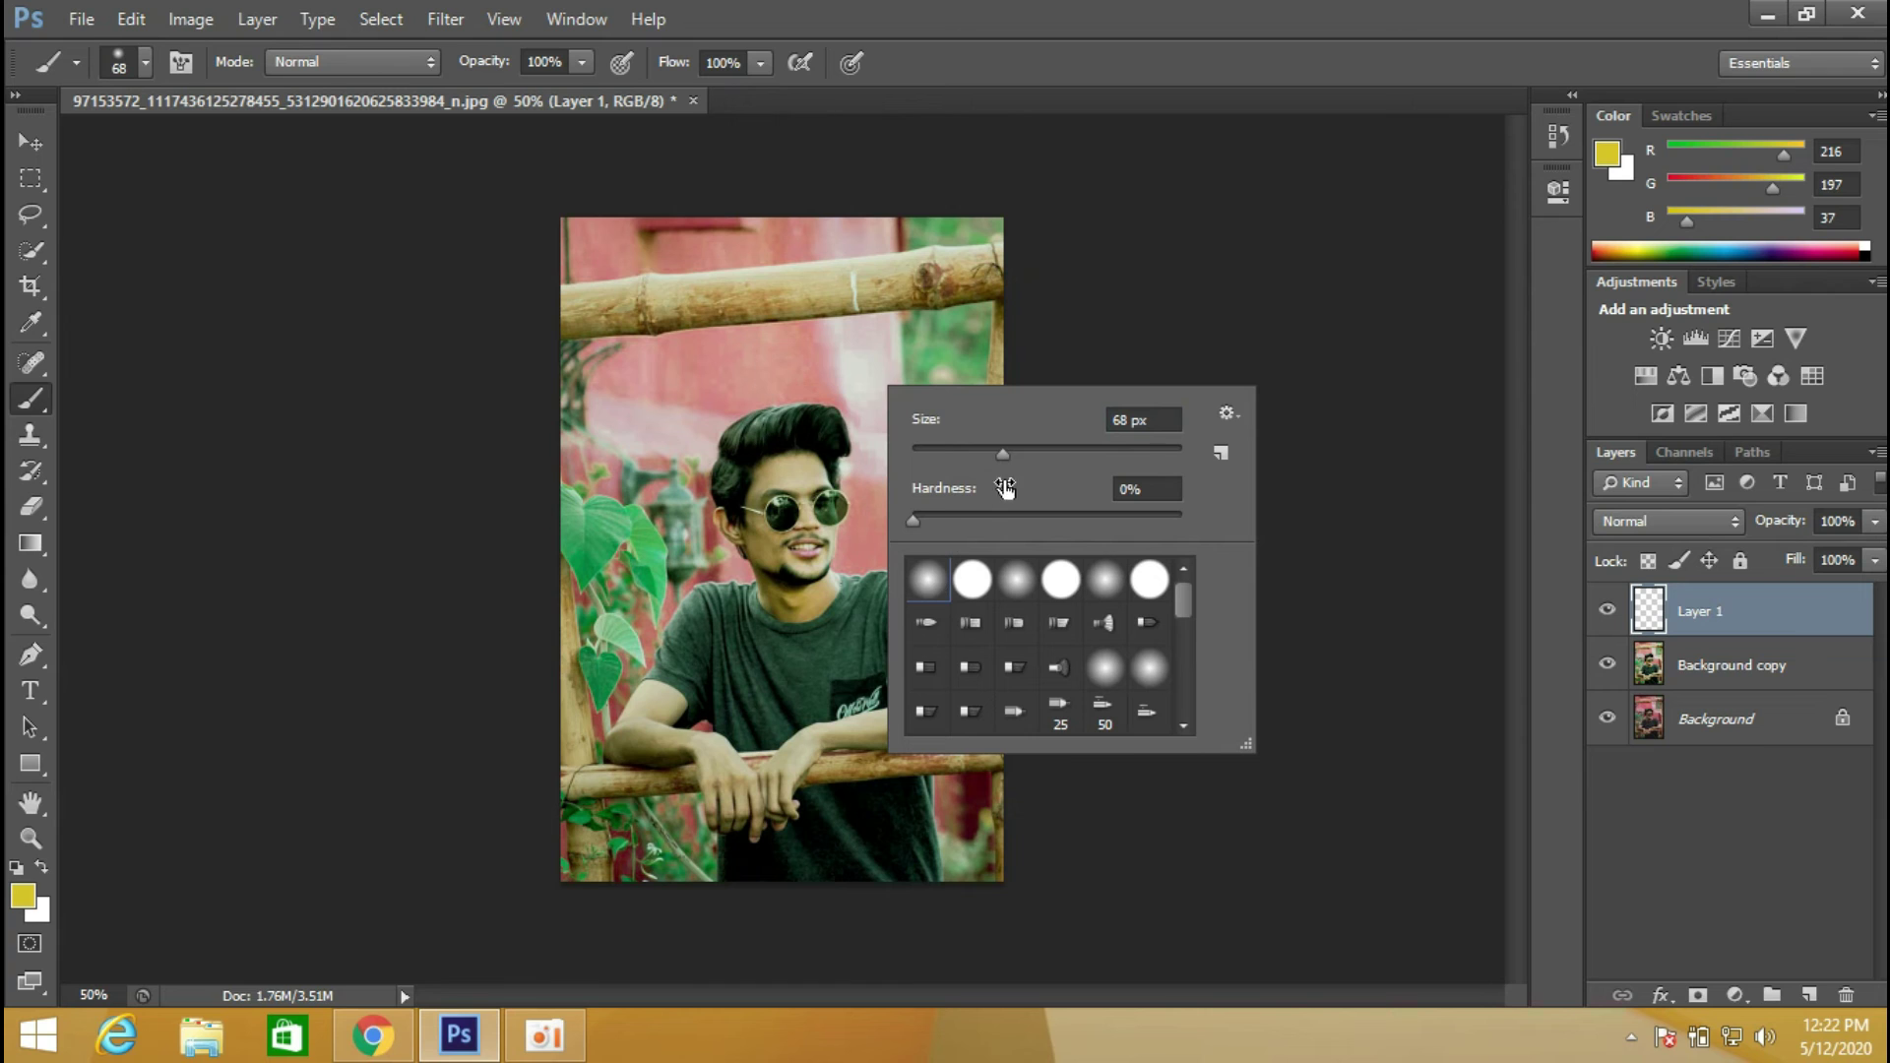
left_click(728, 404)
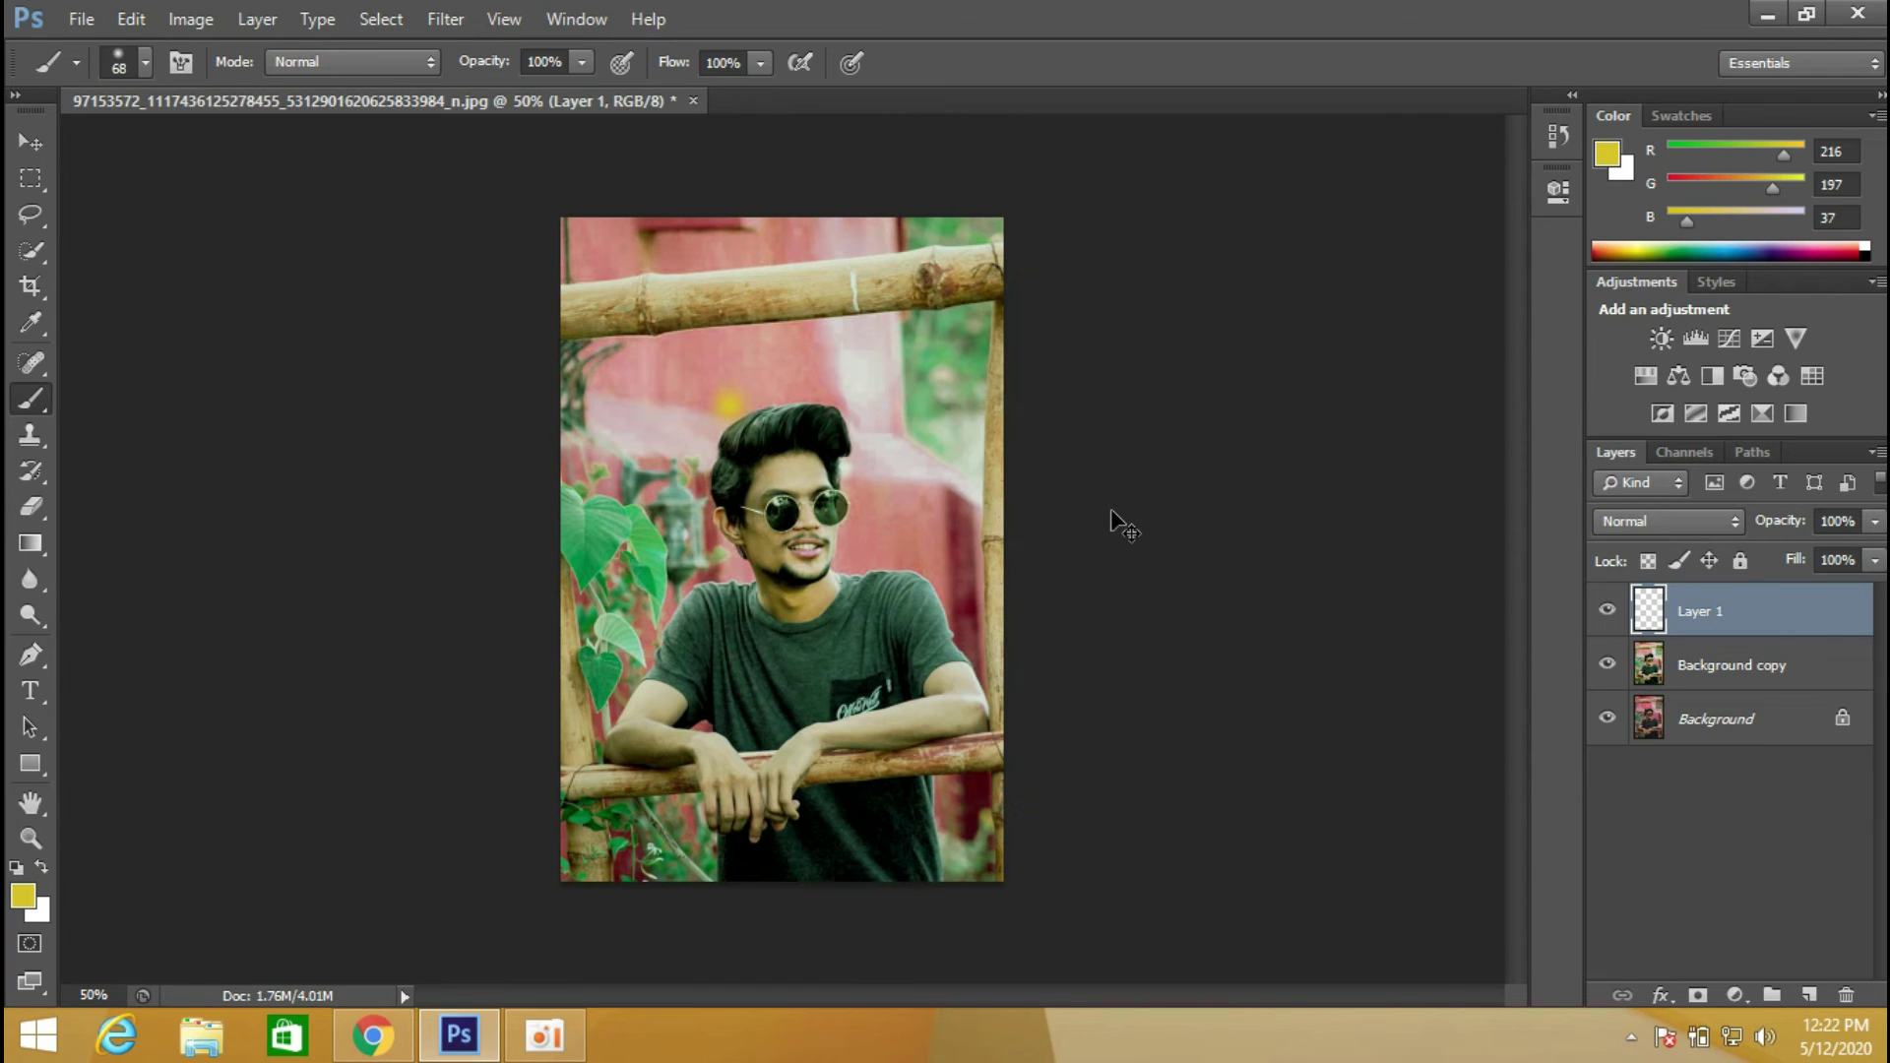
key("ctrl+t")
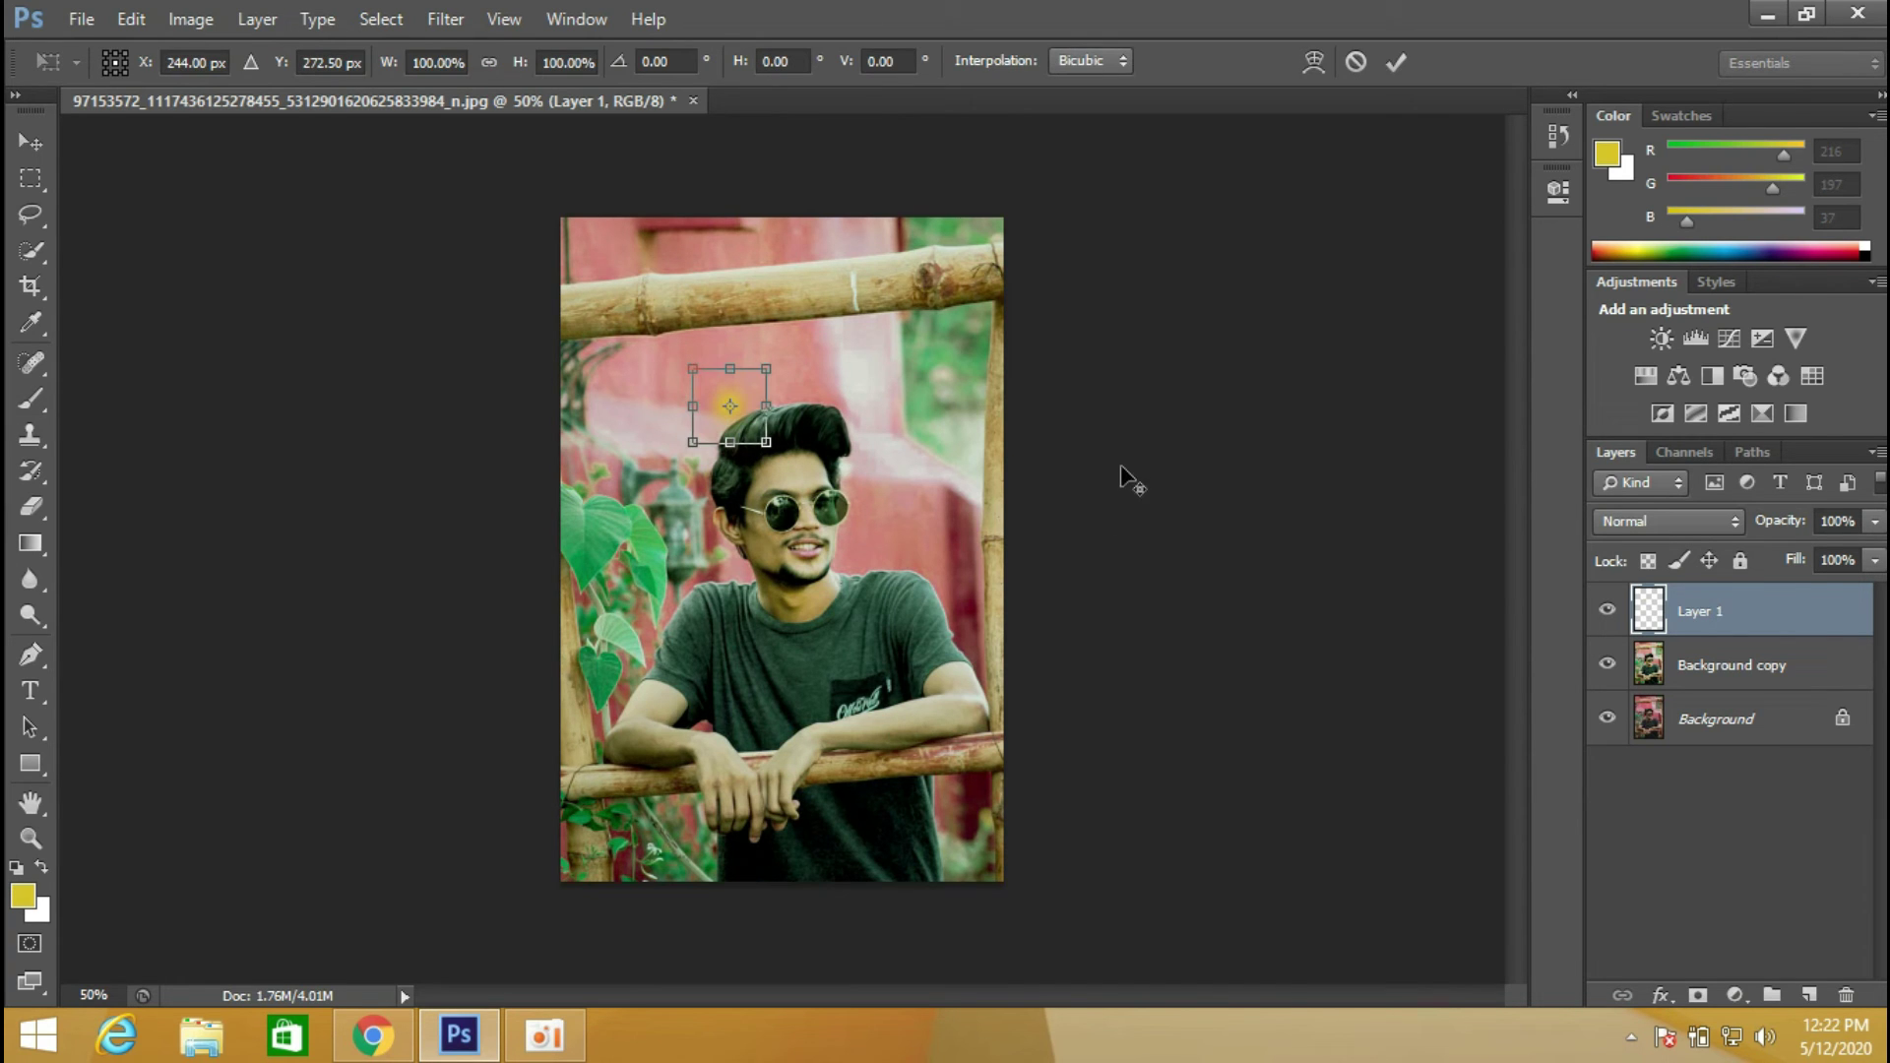
left_click_drag(767, 370, 1262, 198)
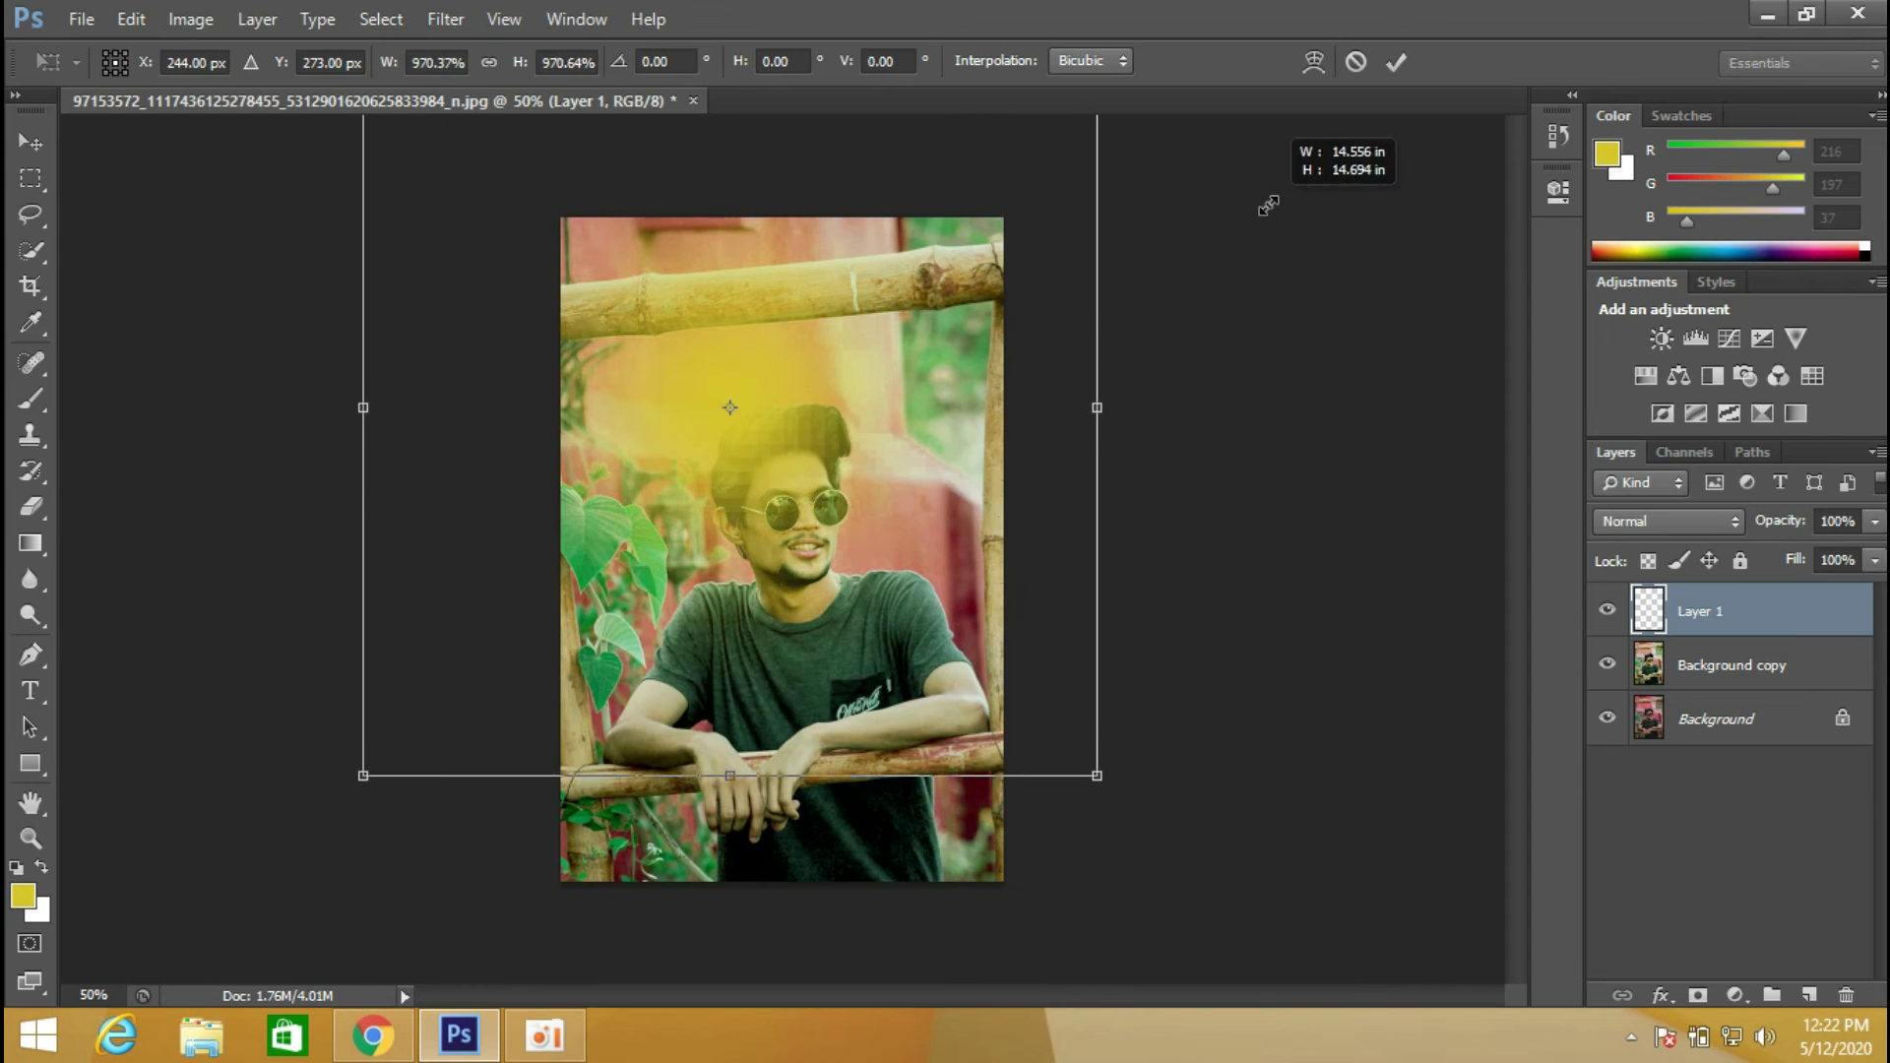
Enlarge the glow to about 1383%, place it at the lower right, and commit the transform.
mouse_move(917, 309)
left_mouse_down()
mouse_move(859, 329)
mouse_move(835, 299)
left_mouse_up()
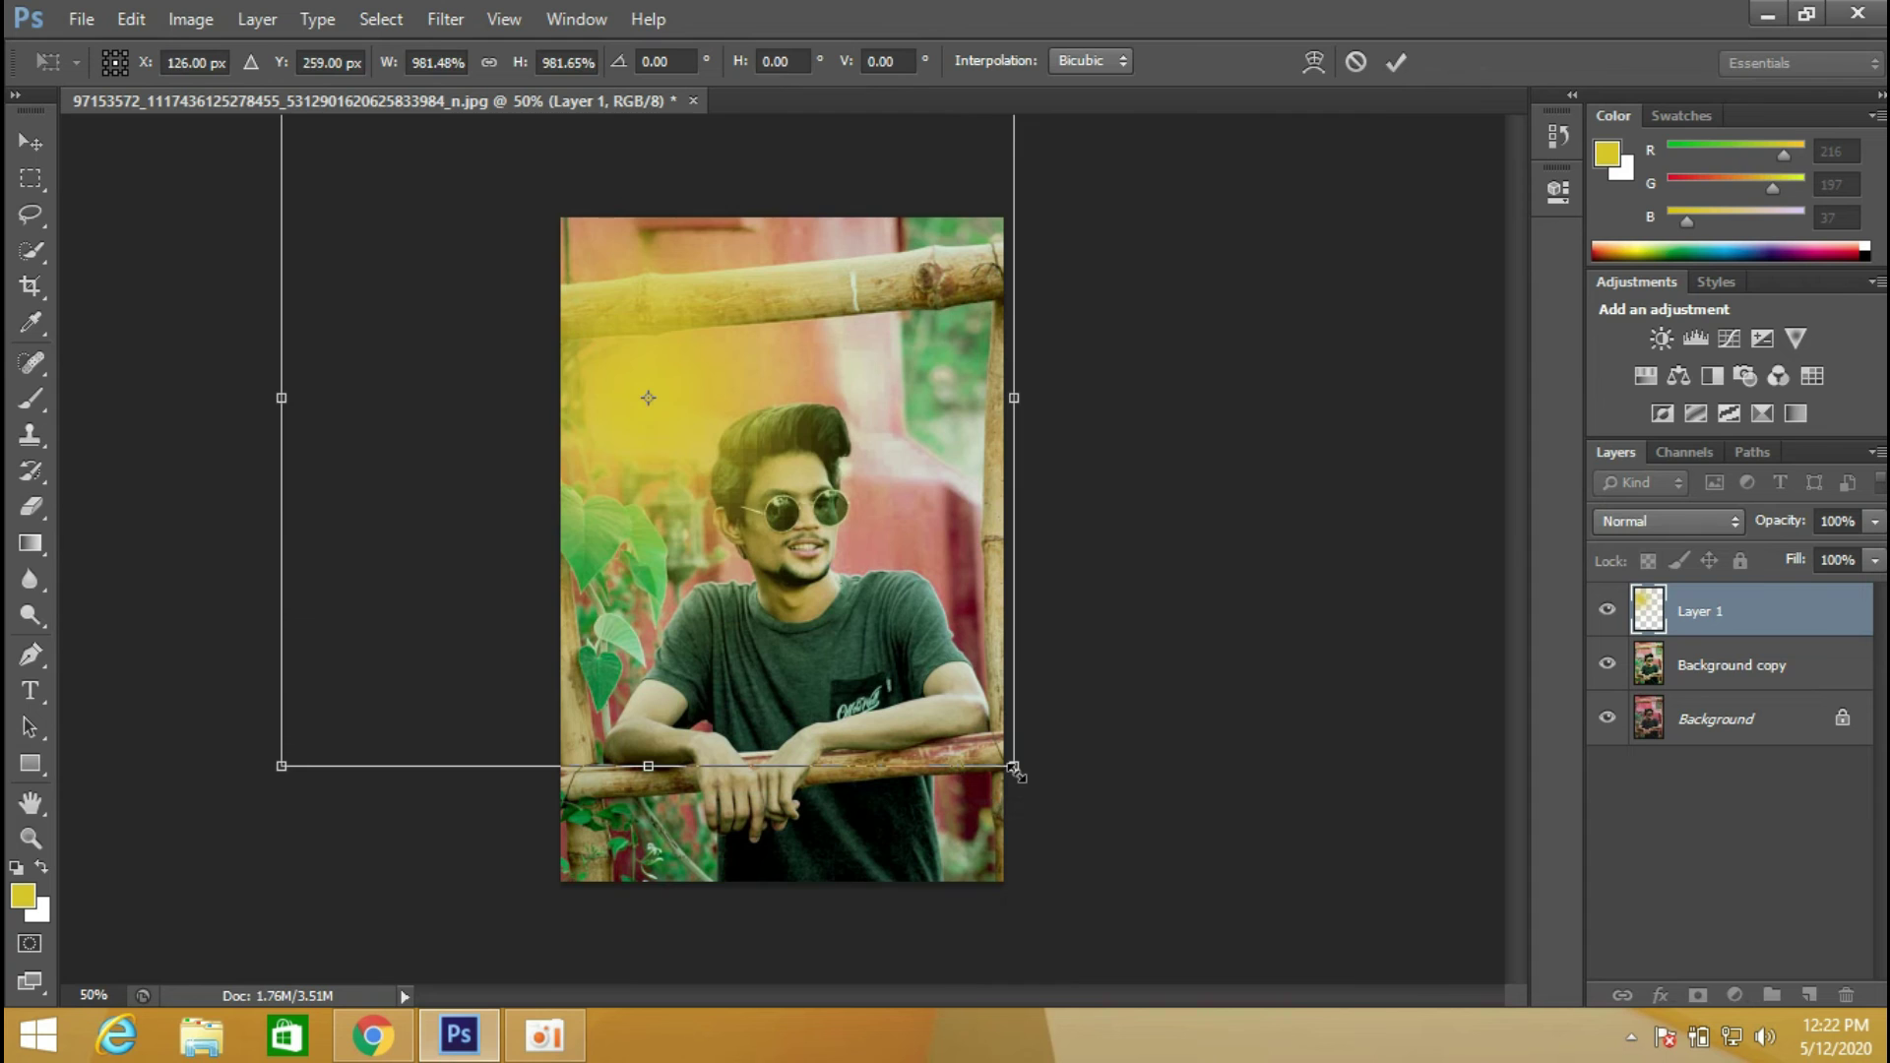
left_click_drag(1014, 768, 1163, 914)
mouse_move(948, 675)
left_mouse_down()
mouse_move(918, 640)
mouse_move(1227, 955)
left_mouse_up()
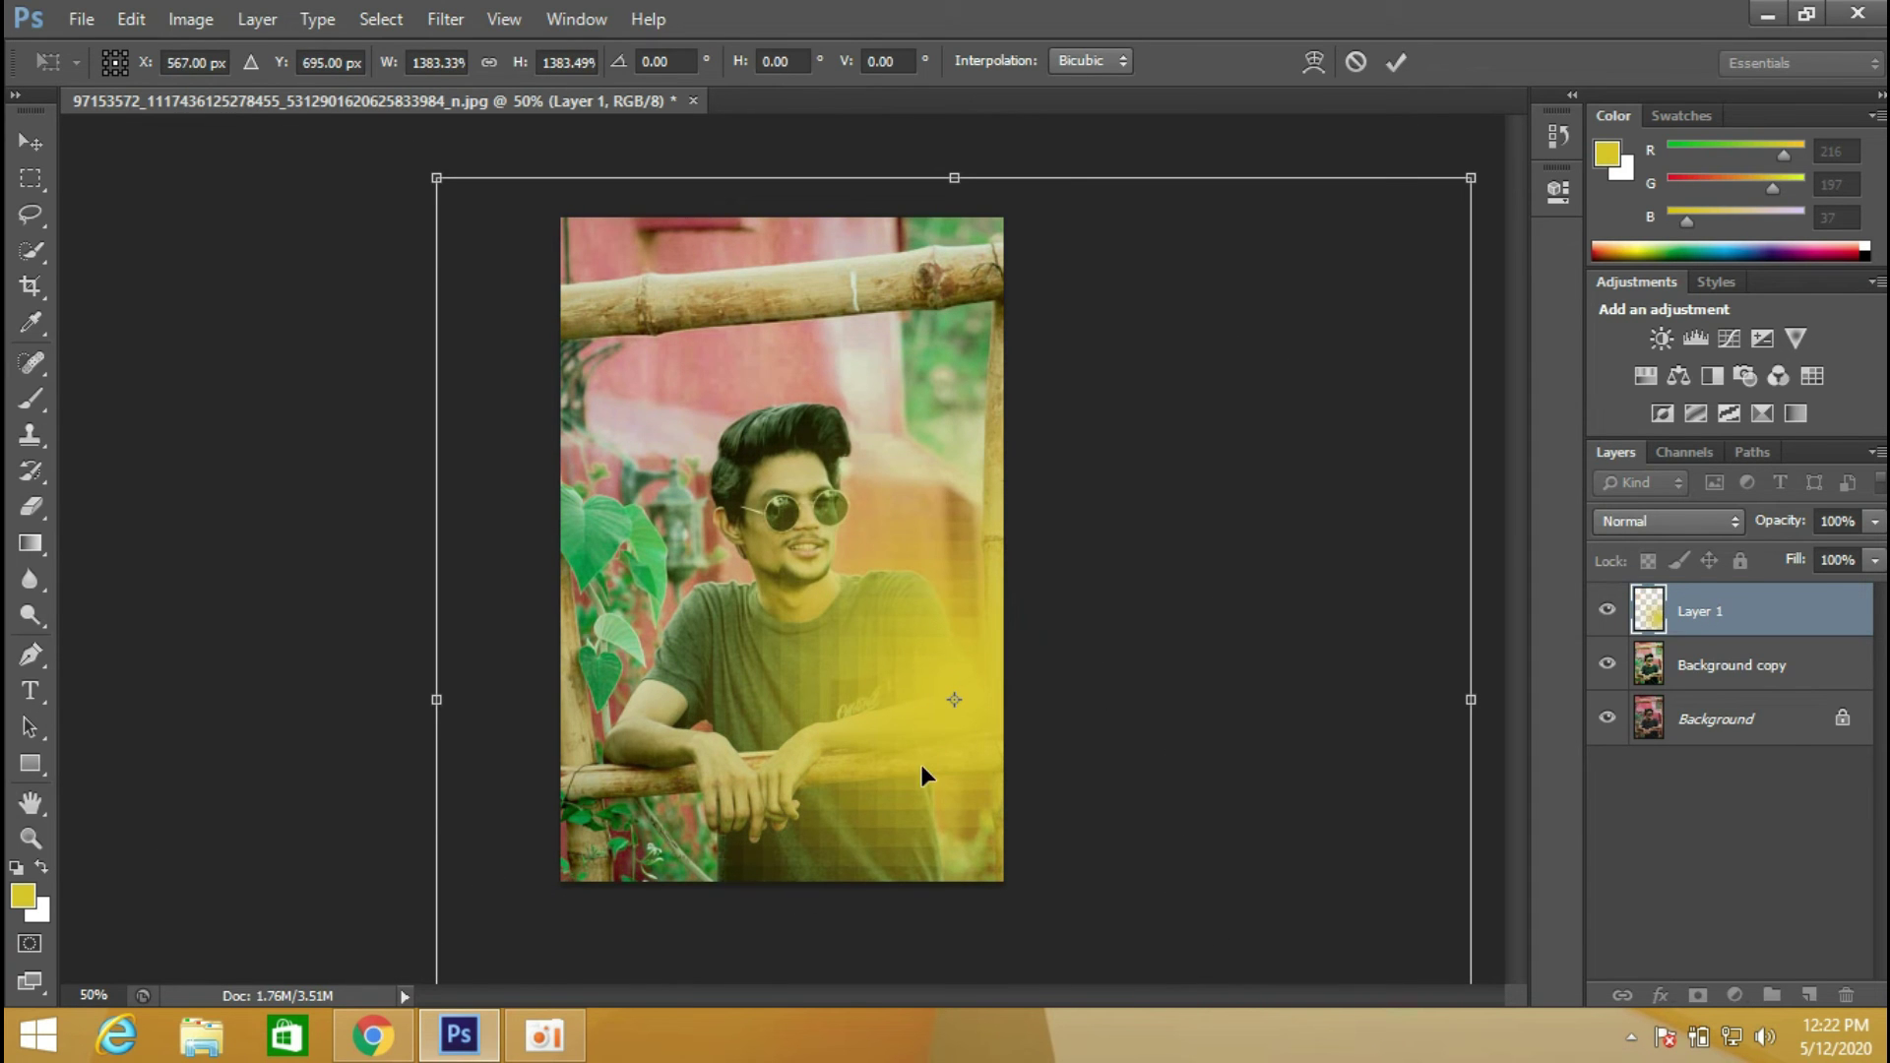
key("b")
key("Return")
left_click(1730, 524)
Cycle through Layer 1 blend modes and settle on Screen for the yellow glow.
left_click(1703, 553)
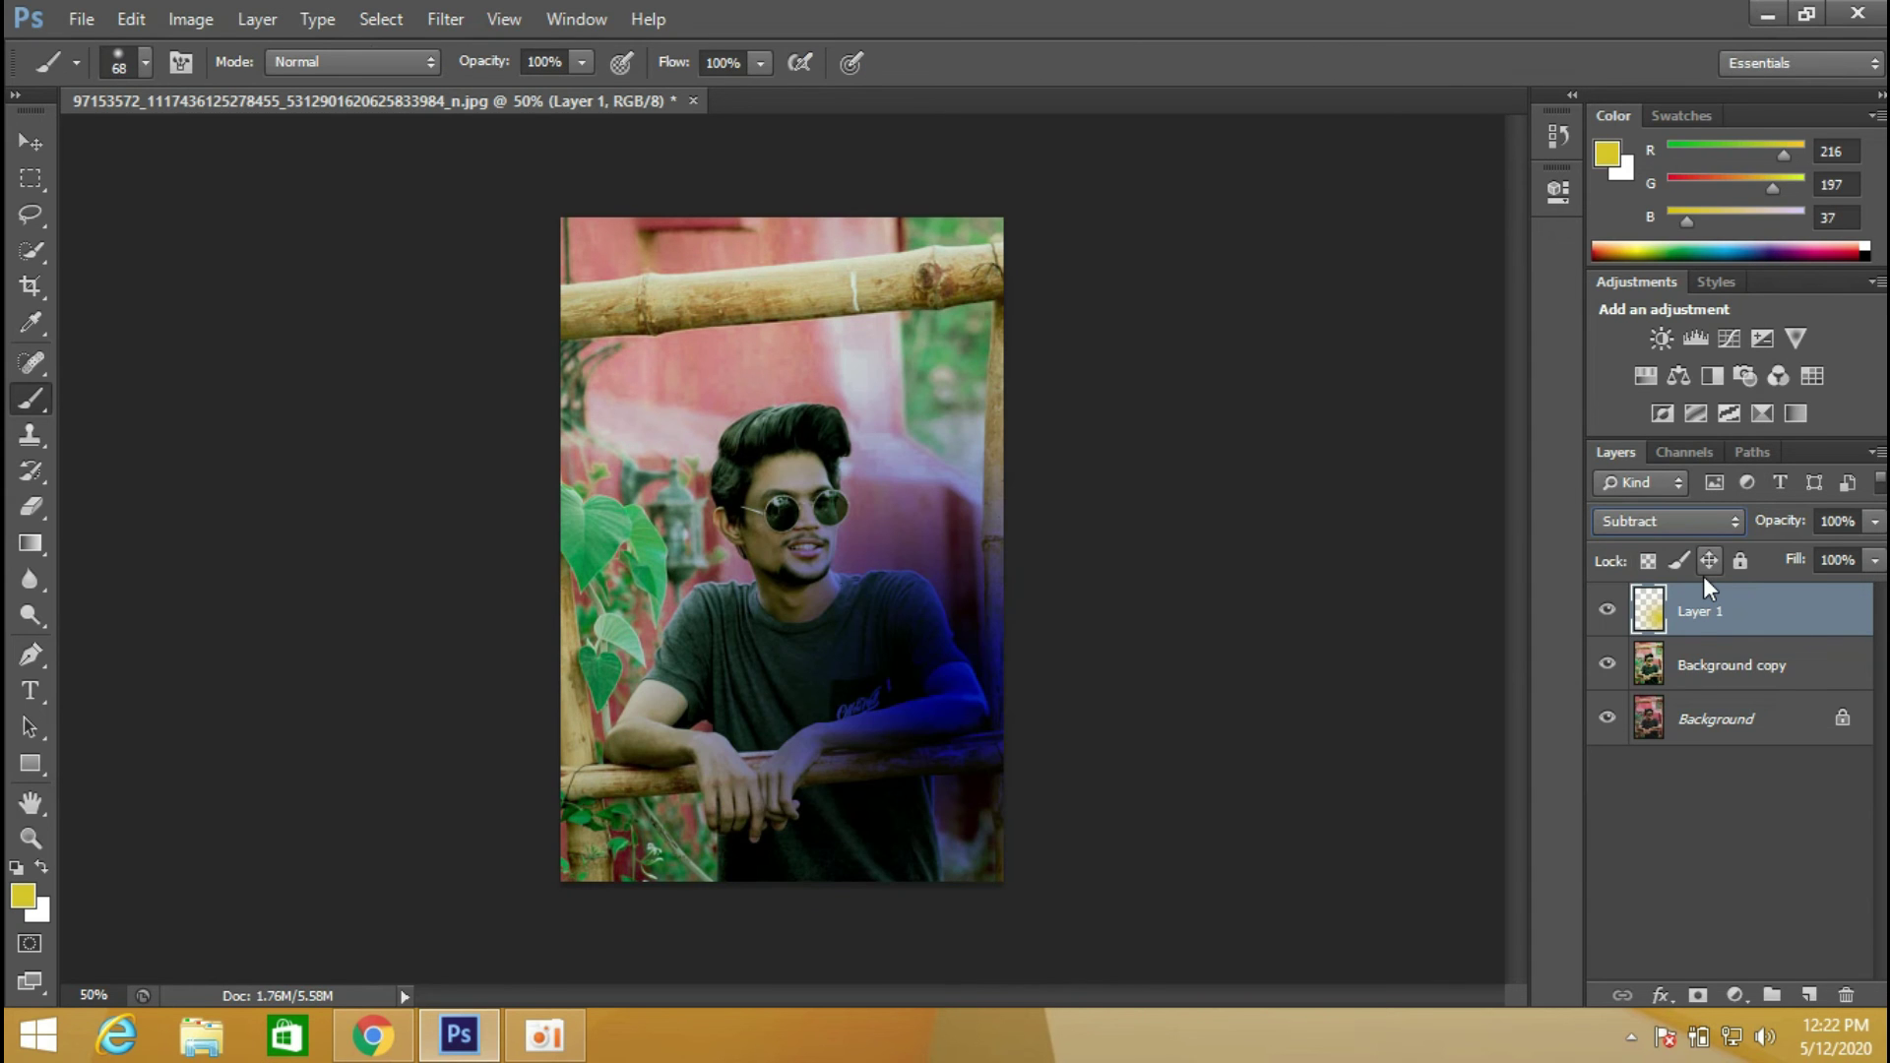
key("Up")
key("Up")
key("Up")
key("Up")
key("Up")
key("Up")
key("Down")
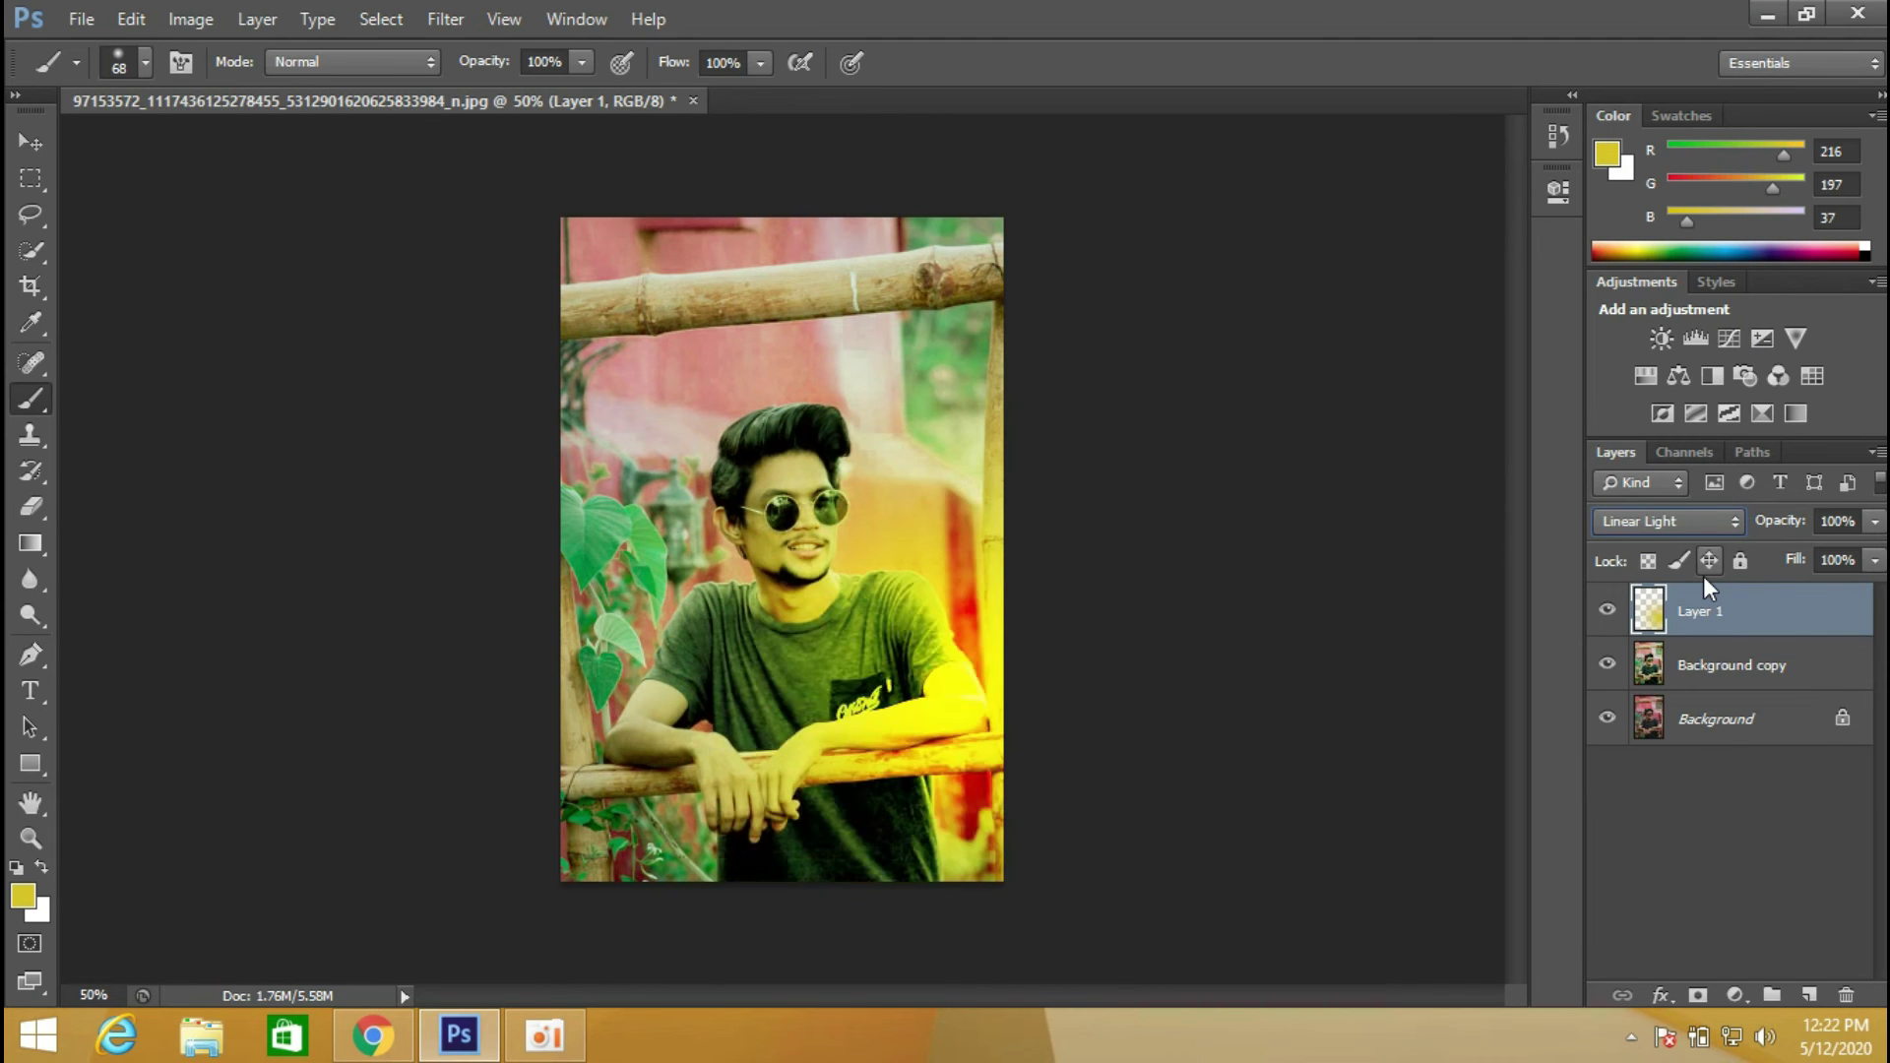
key("Up")
key("Up")
key("Up")
key("Up")
key("Up")
key("Up")
key("Up")
key("Up")
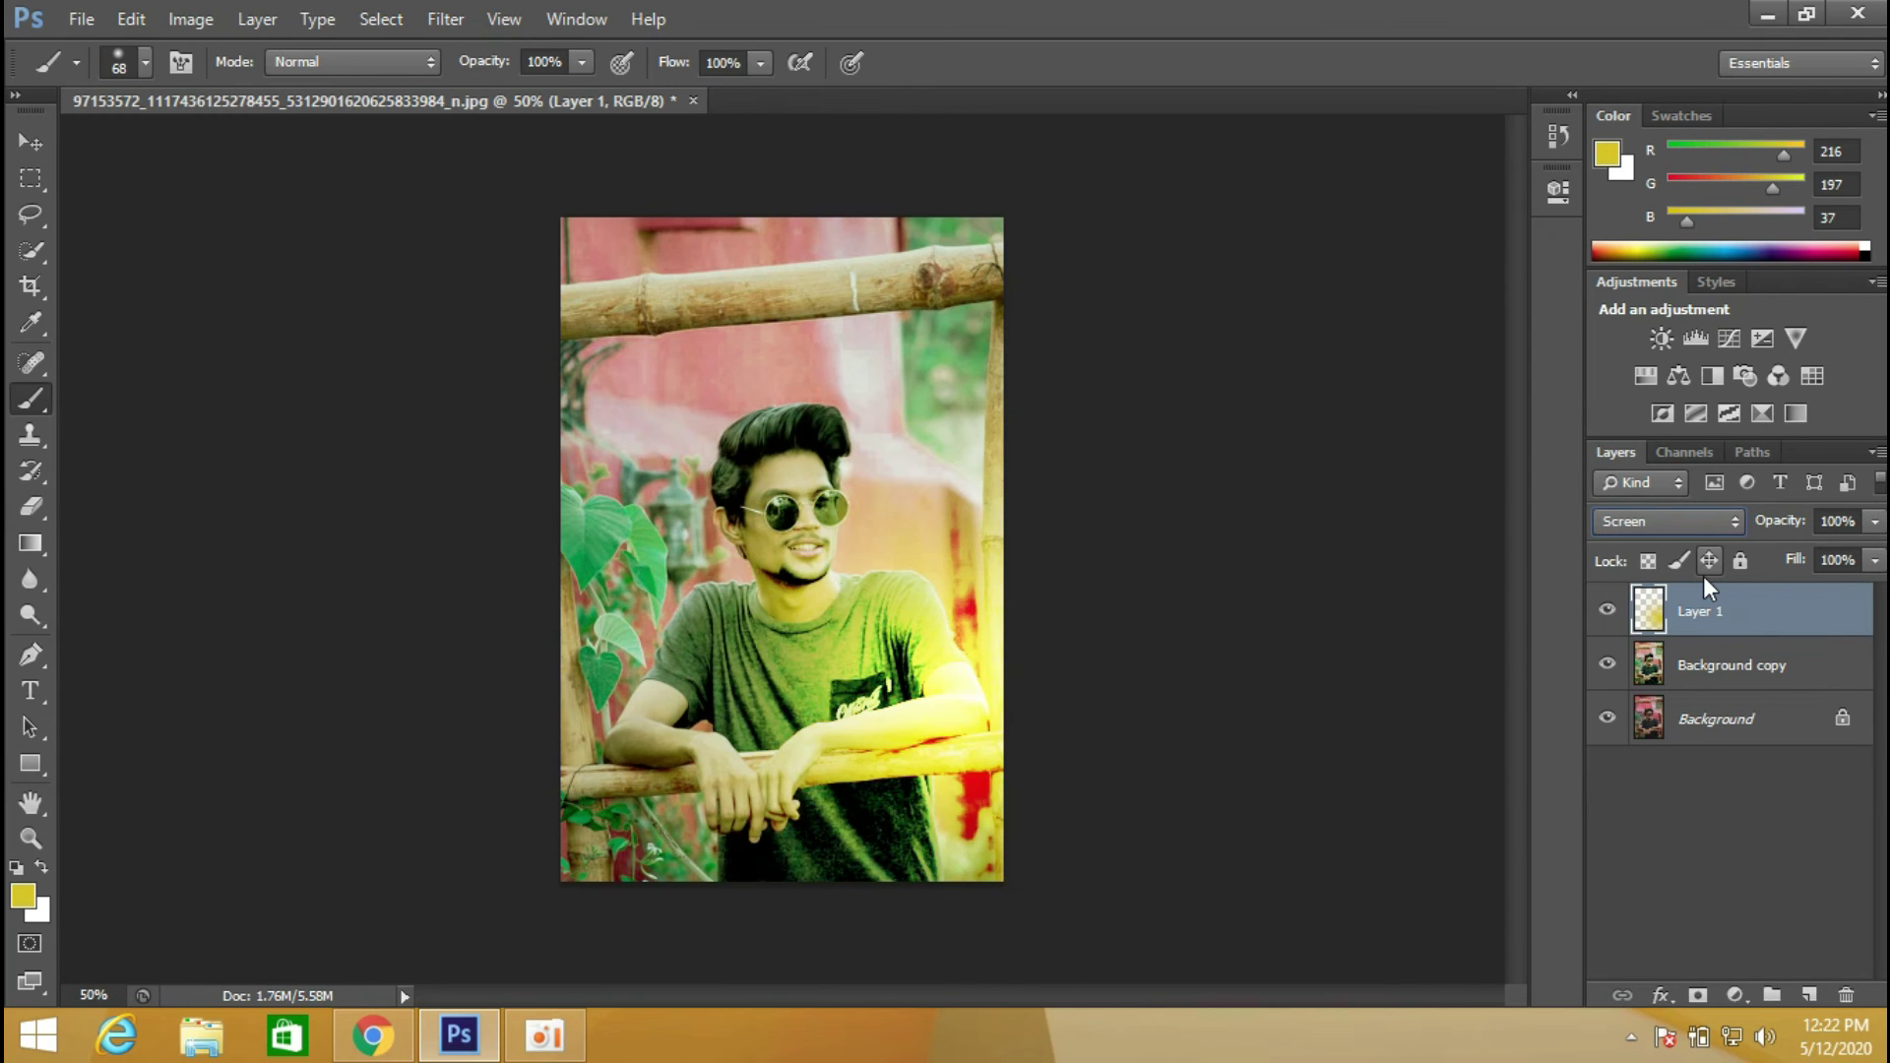
key("Up")
key("Up")
key("Up")
key("Up")
key("Up")
key("Down")
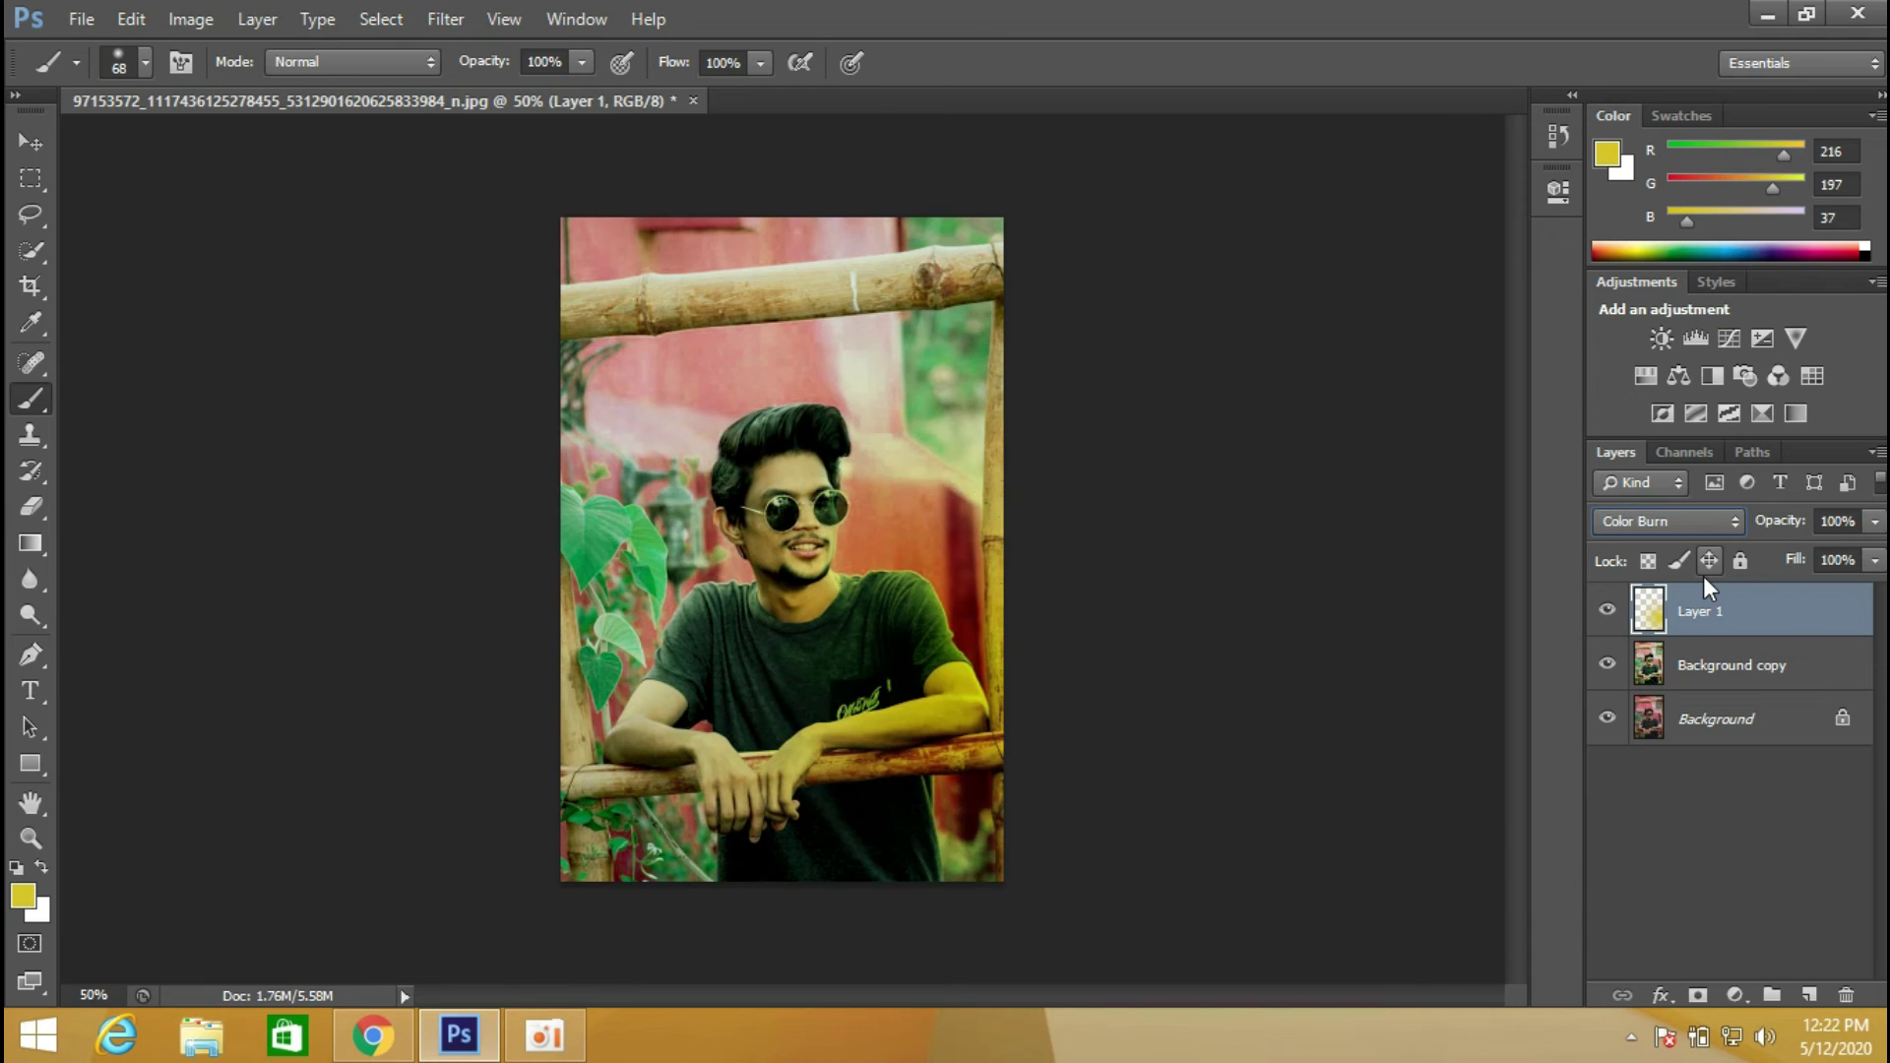
key("Up")
key("Up")
key("Up")
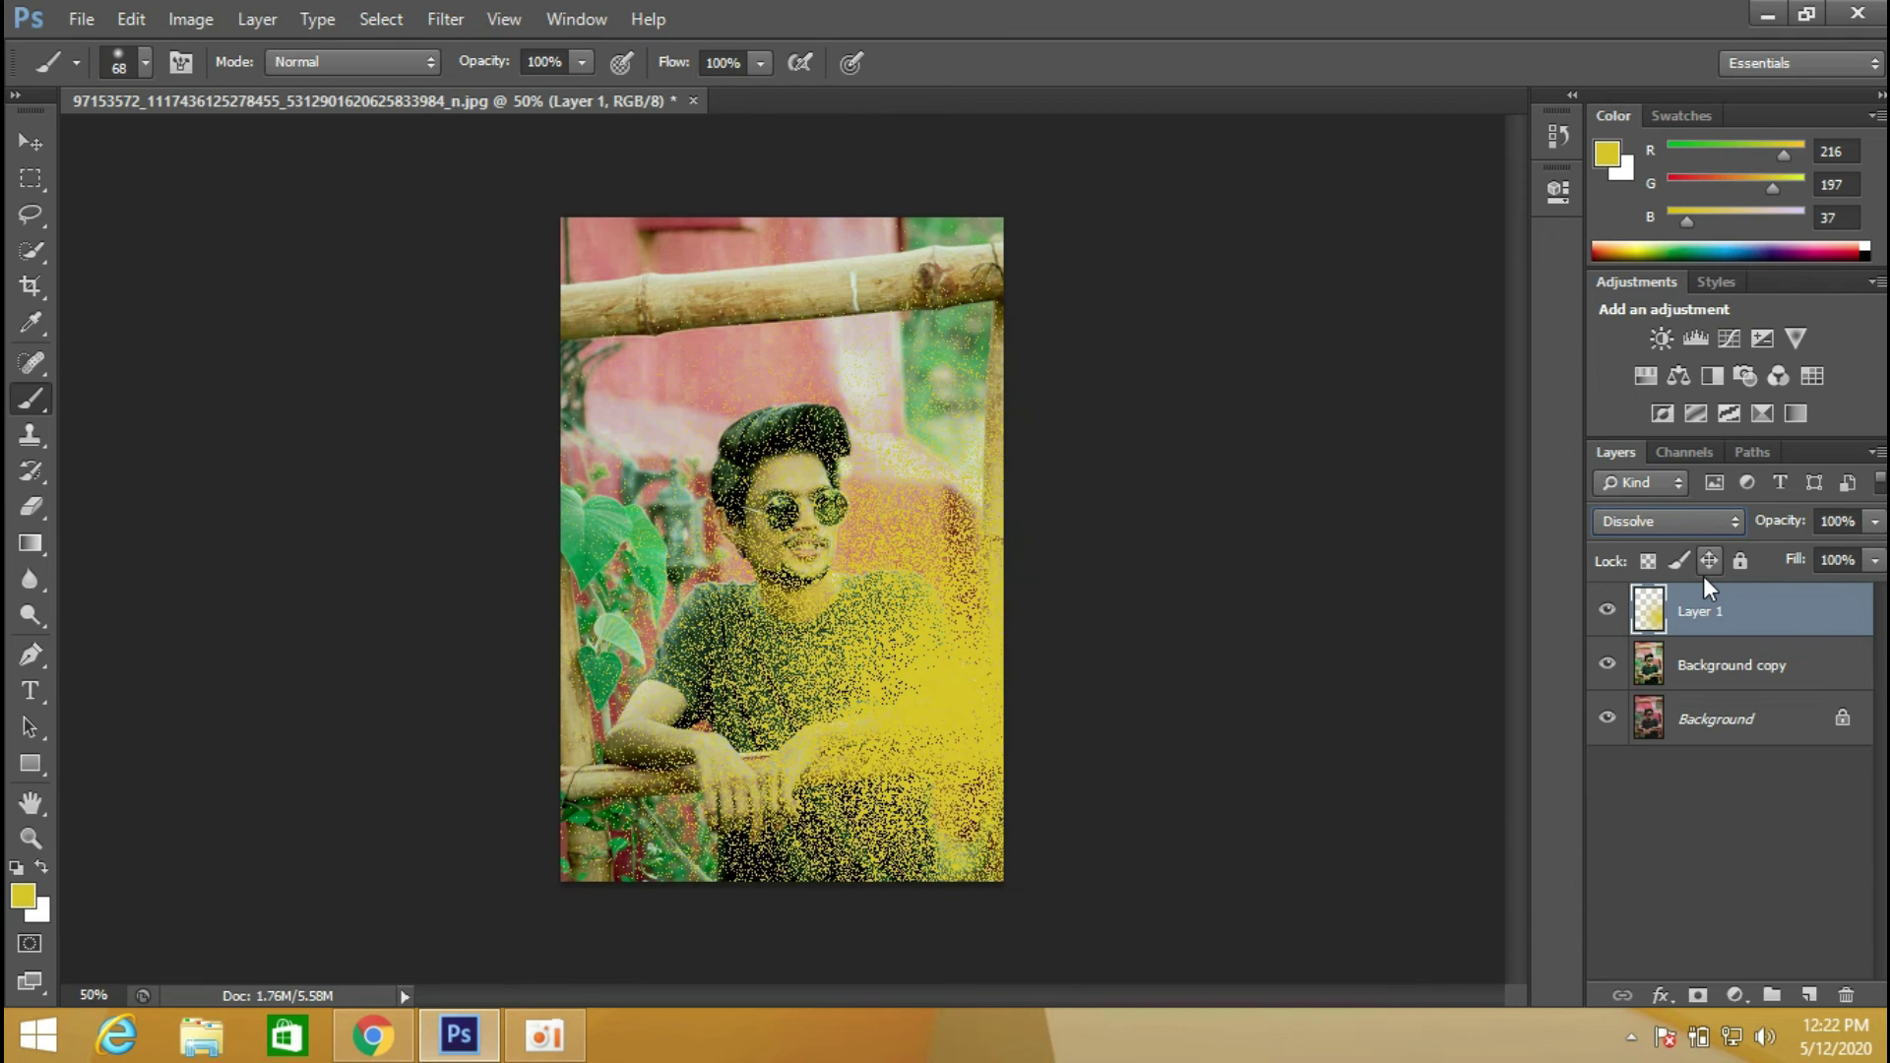
key("Up")
key("Down")
key("Down")
key("Down")
key("Down")
key("Up")
key("Down")
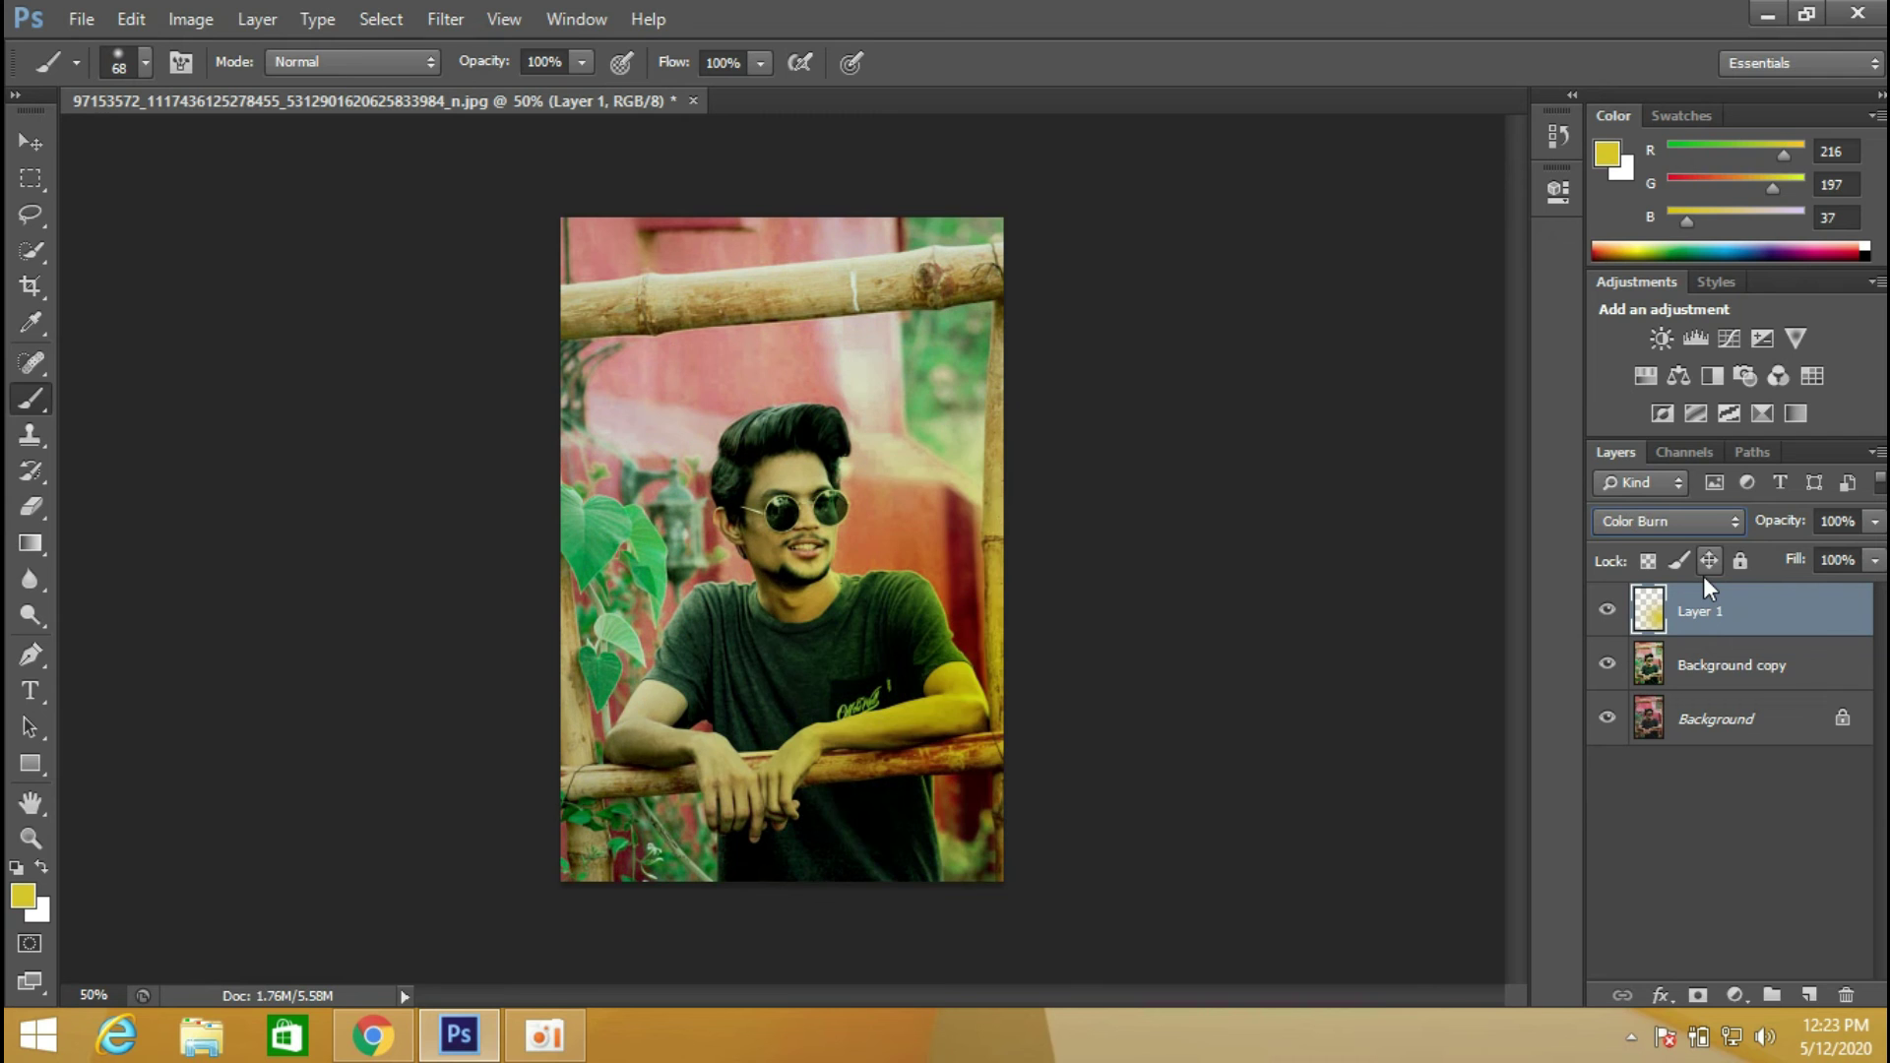
key("Down")
key("Up")
key("Up")
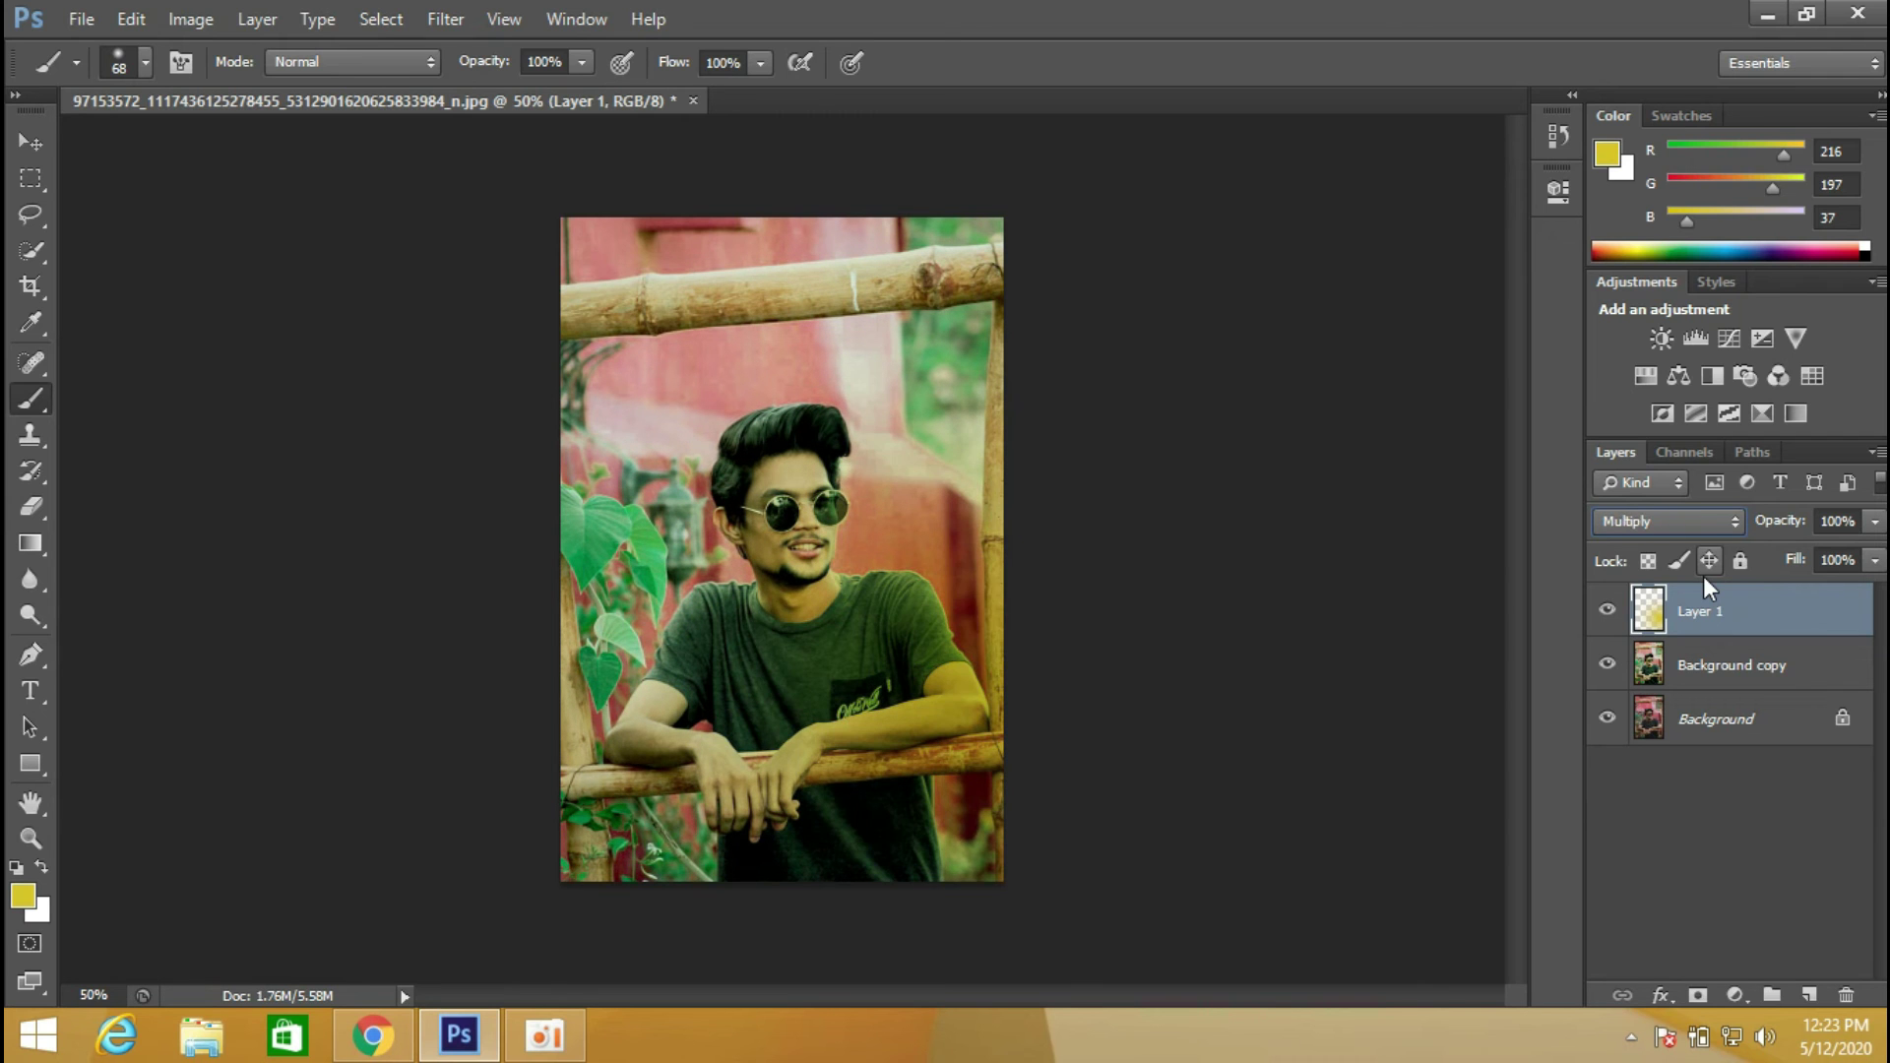
key("Down")
key("Down")
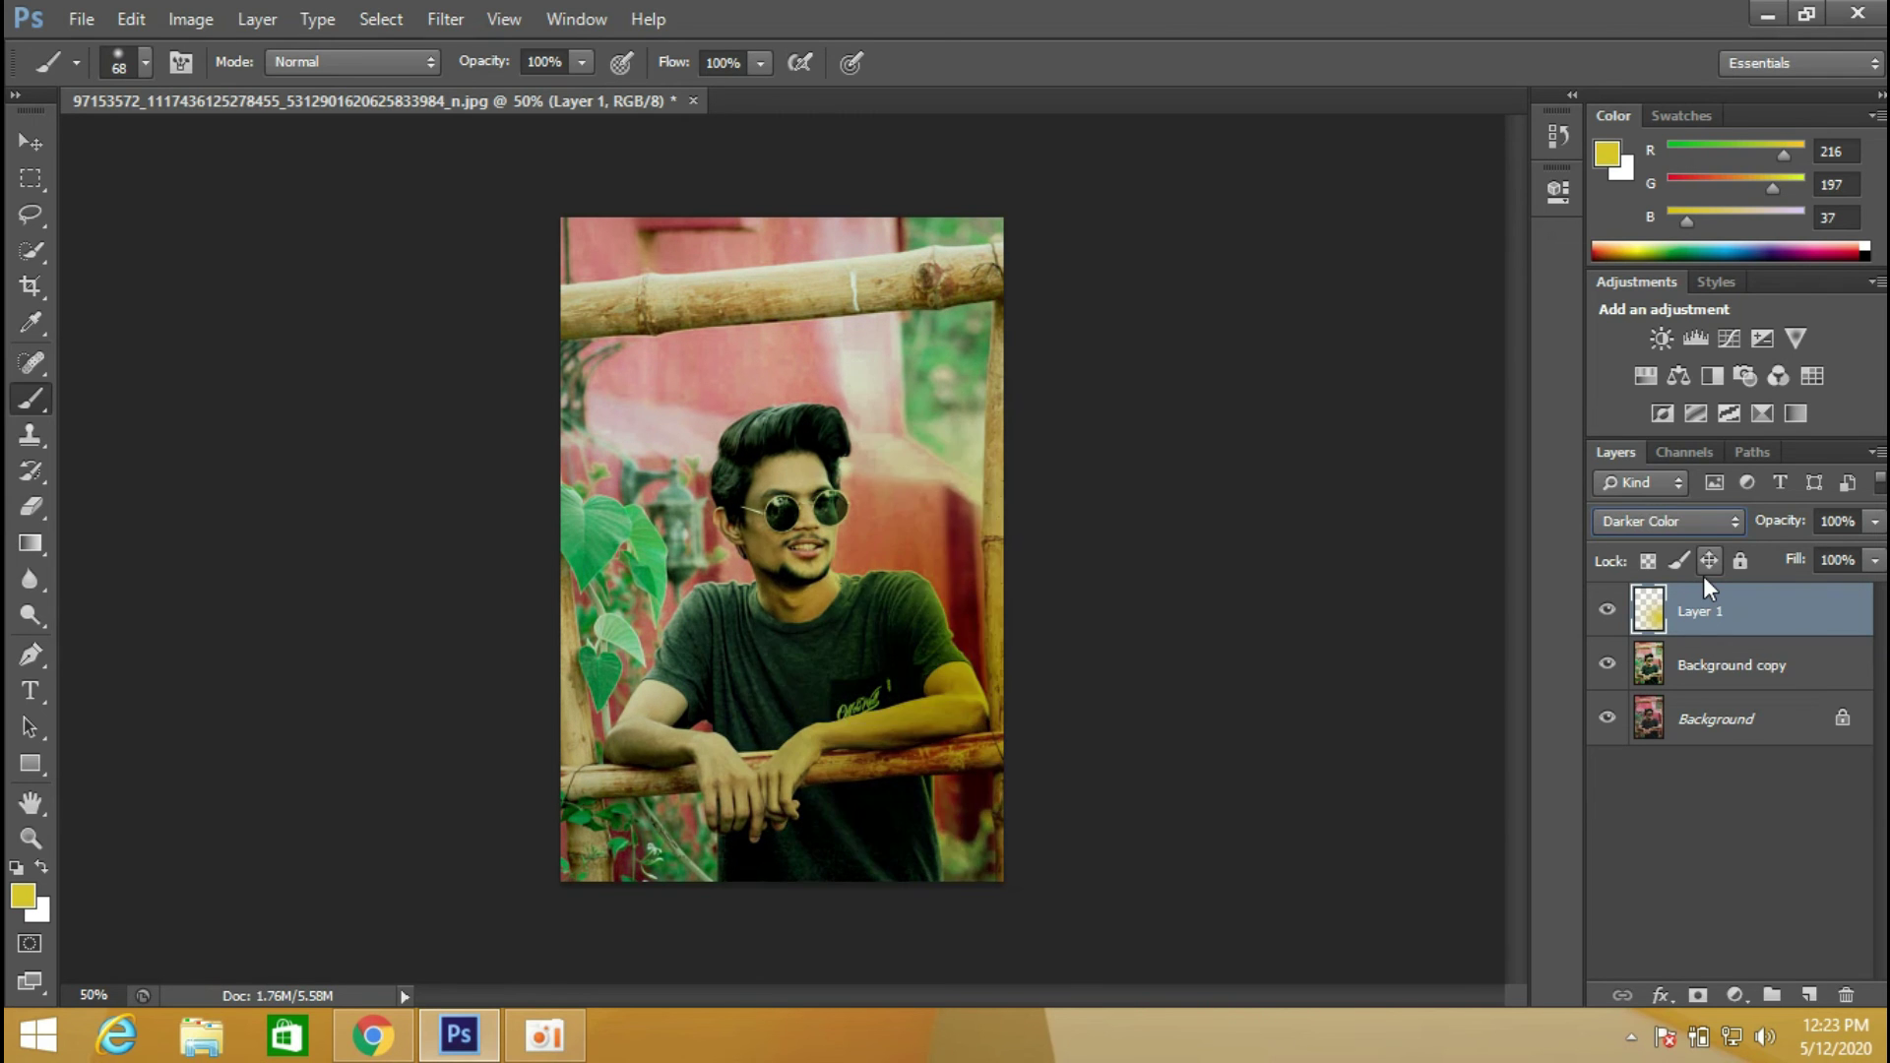
key("Down")
key("Down")
key("Down")
key("Down")
key("Up")
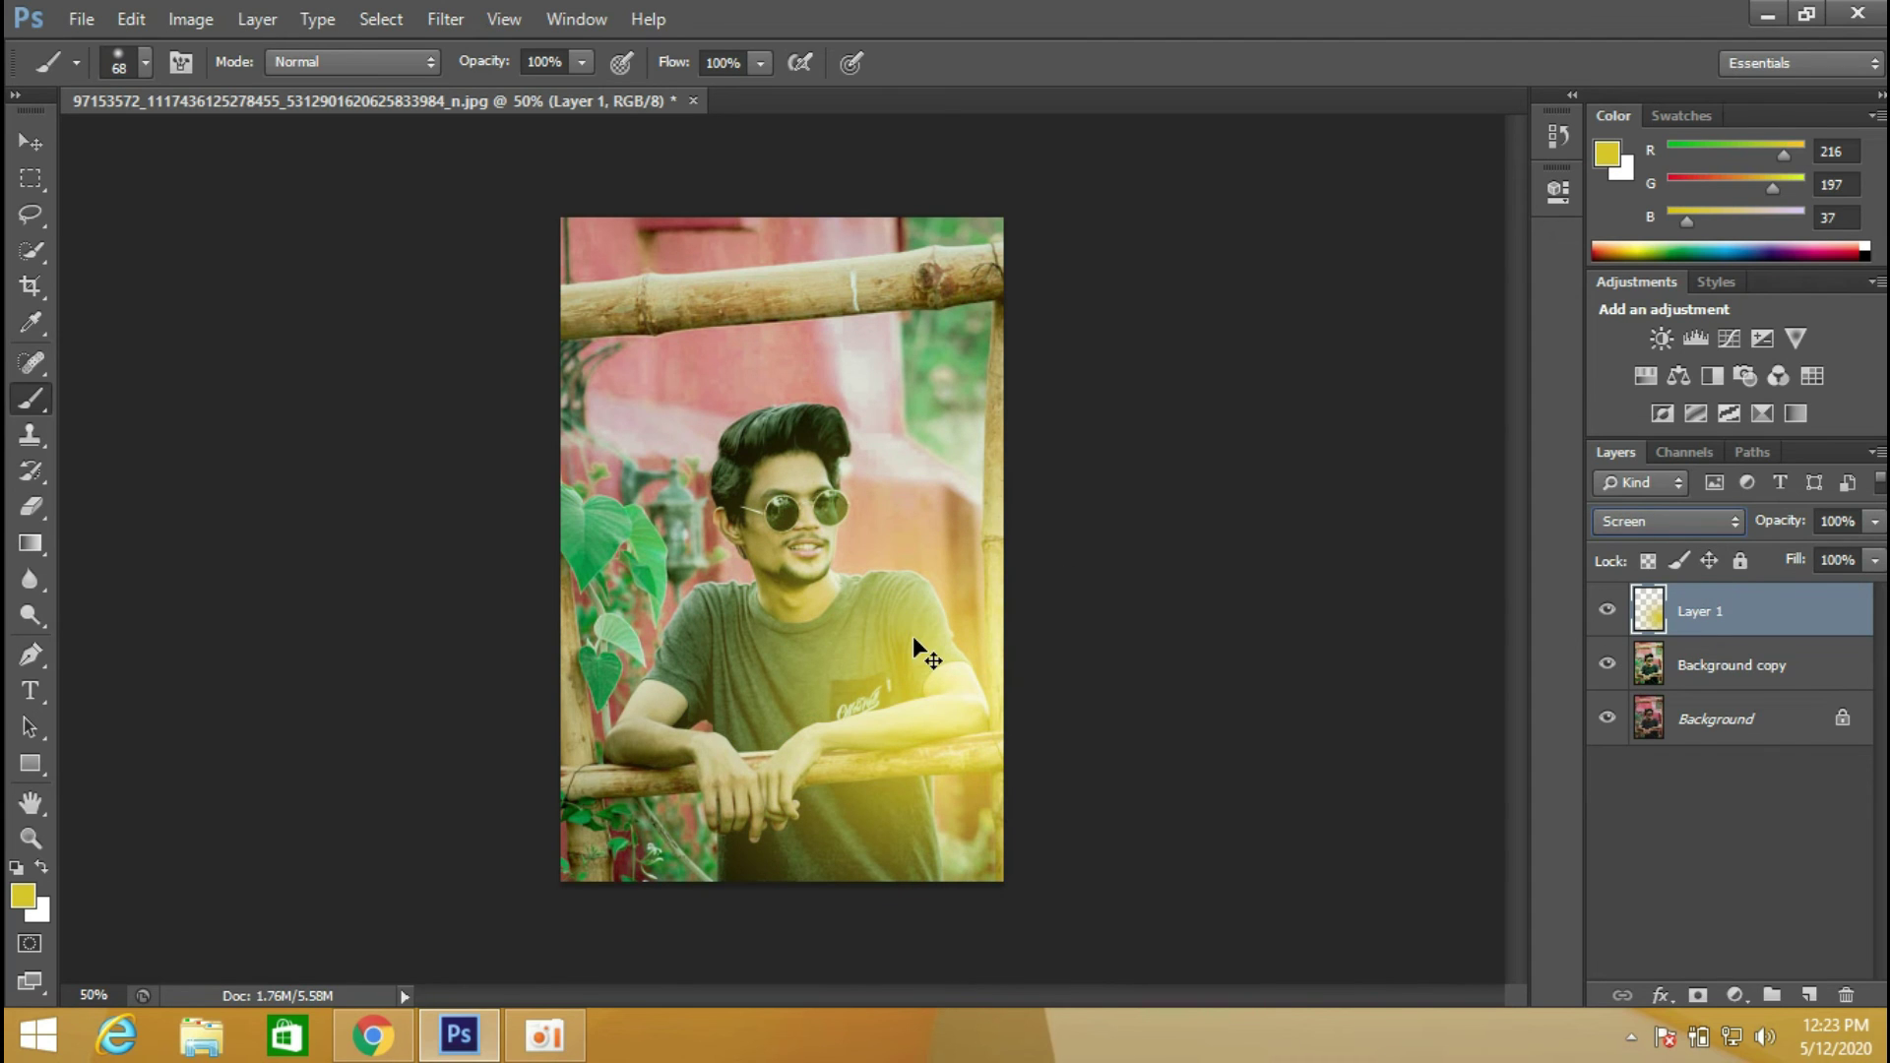
key("ctrl+t")
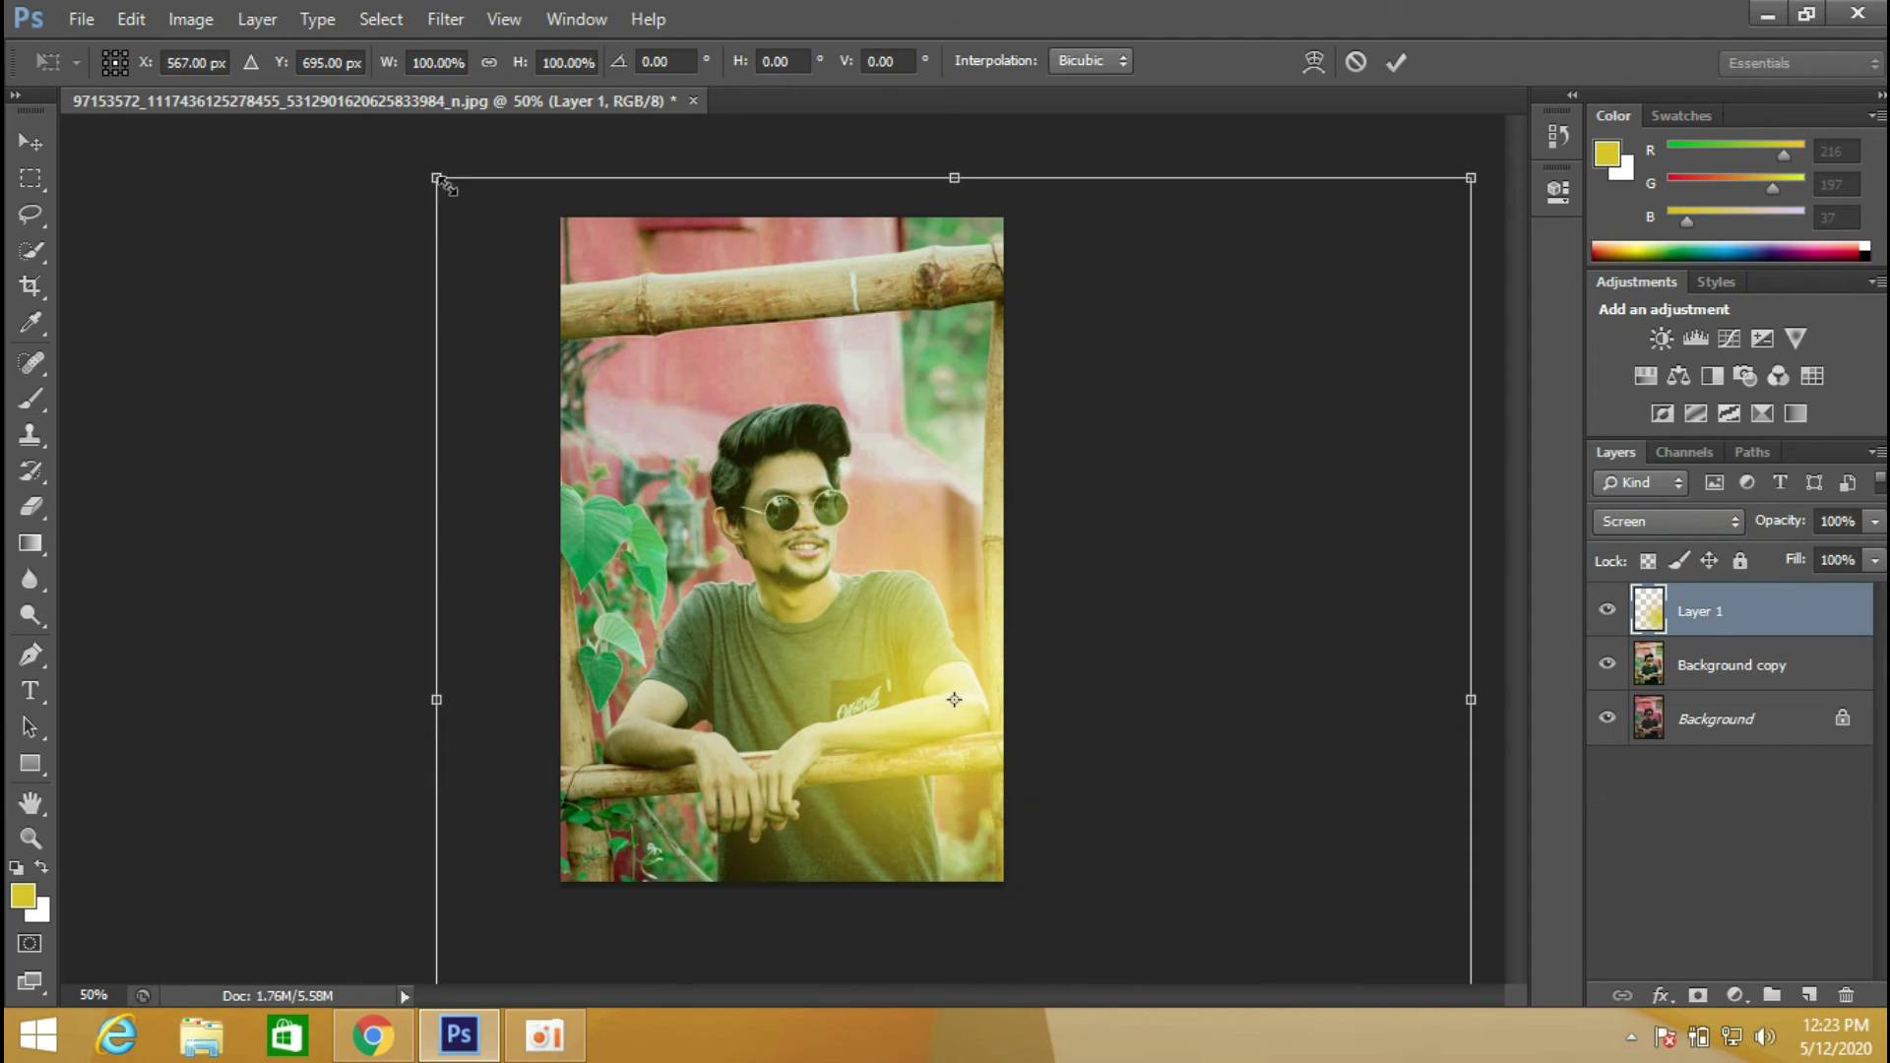
Enlarge the glow, shift it left, and lower Layer 1 opacity to 58%.
left_click_drag(433, 180, 229, 0)
mouse_move(836, 552)
left_mouse_down()
mouse_move(824, 477)
mouse_move(827, 495)
left_mouse_up()
key("Return")
left_click(1875, 522)
mouse_move(1874, 526)
left_mouse_down()
mouse_move(1861, 554)
mouse_move(1816, 551)
left_mouse_up()
left_click(1174, 549)
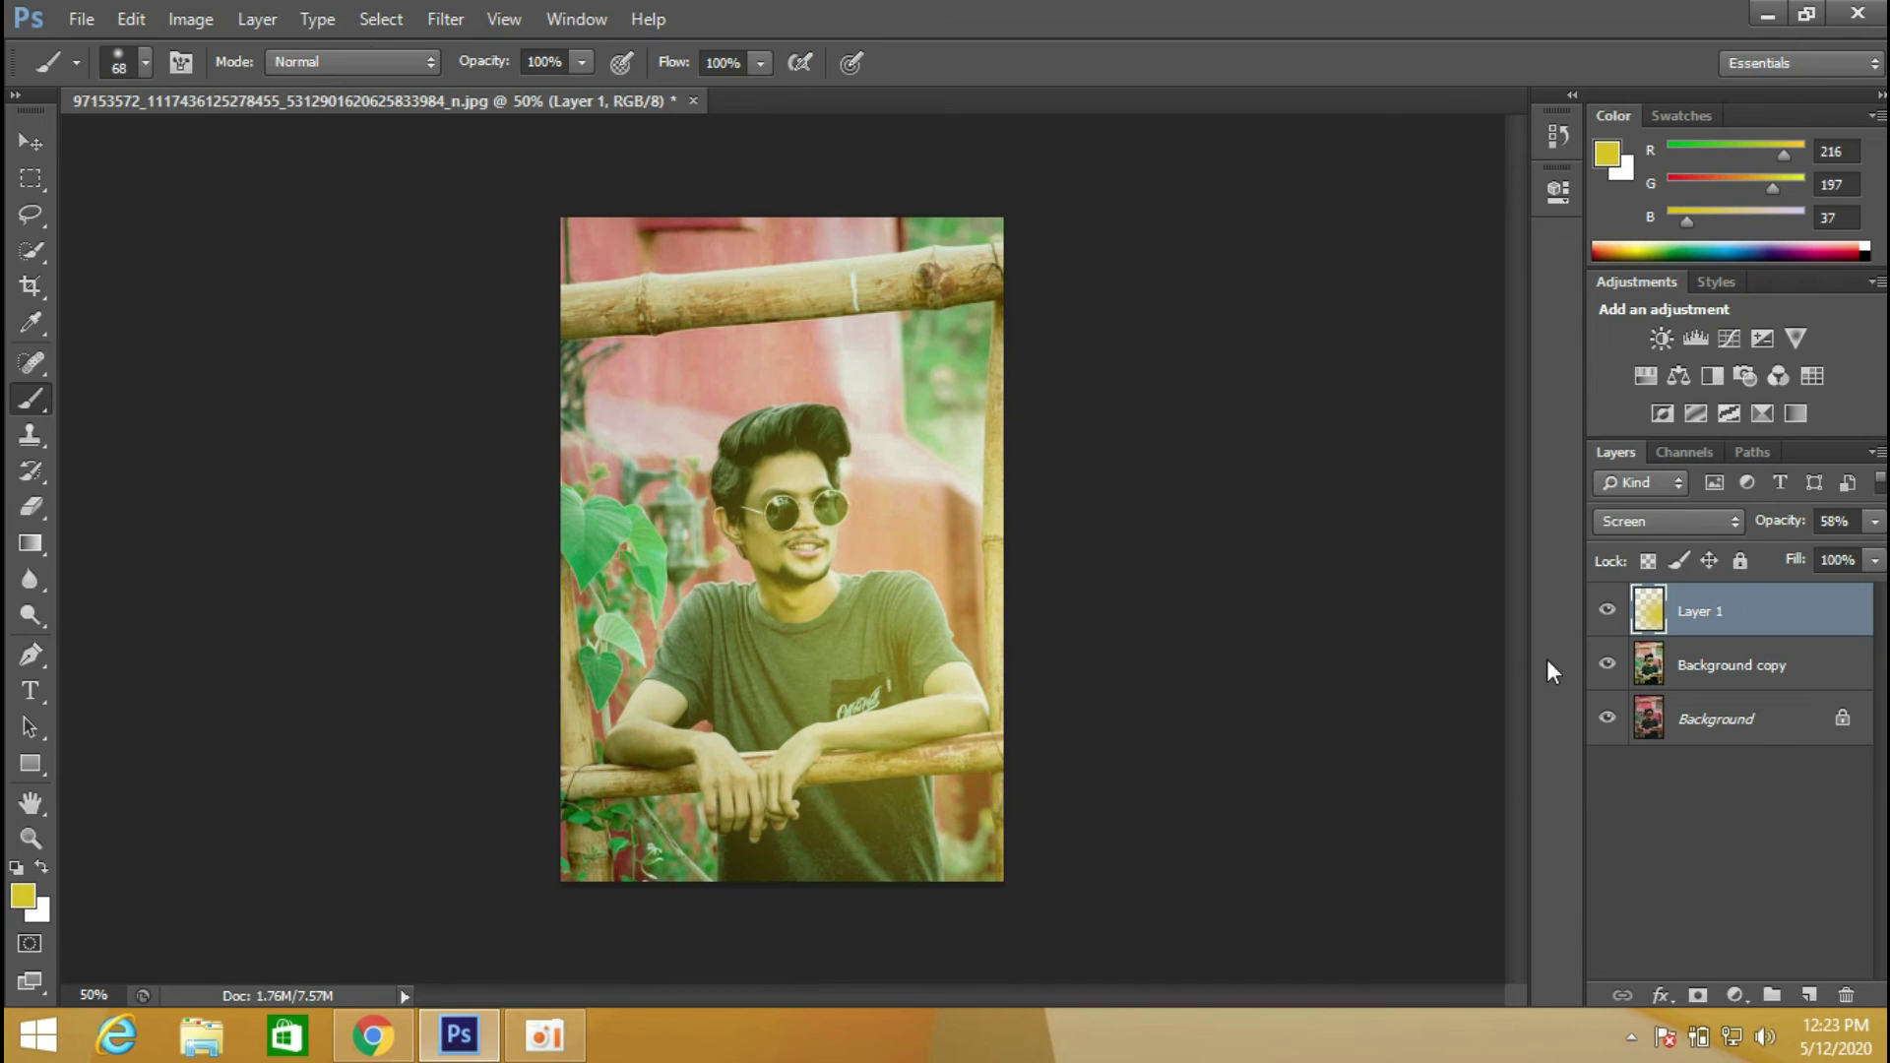
Apply Levels raising the black point and brightening midtones, then set Layer 1 opacity to 44%.
left_click(190, 18)
mouse_move(232, 89)
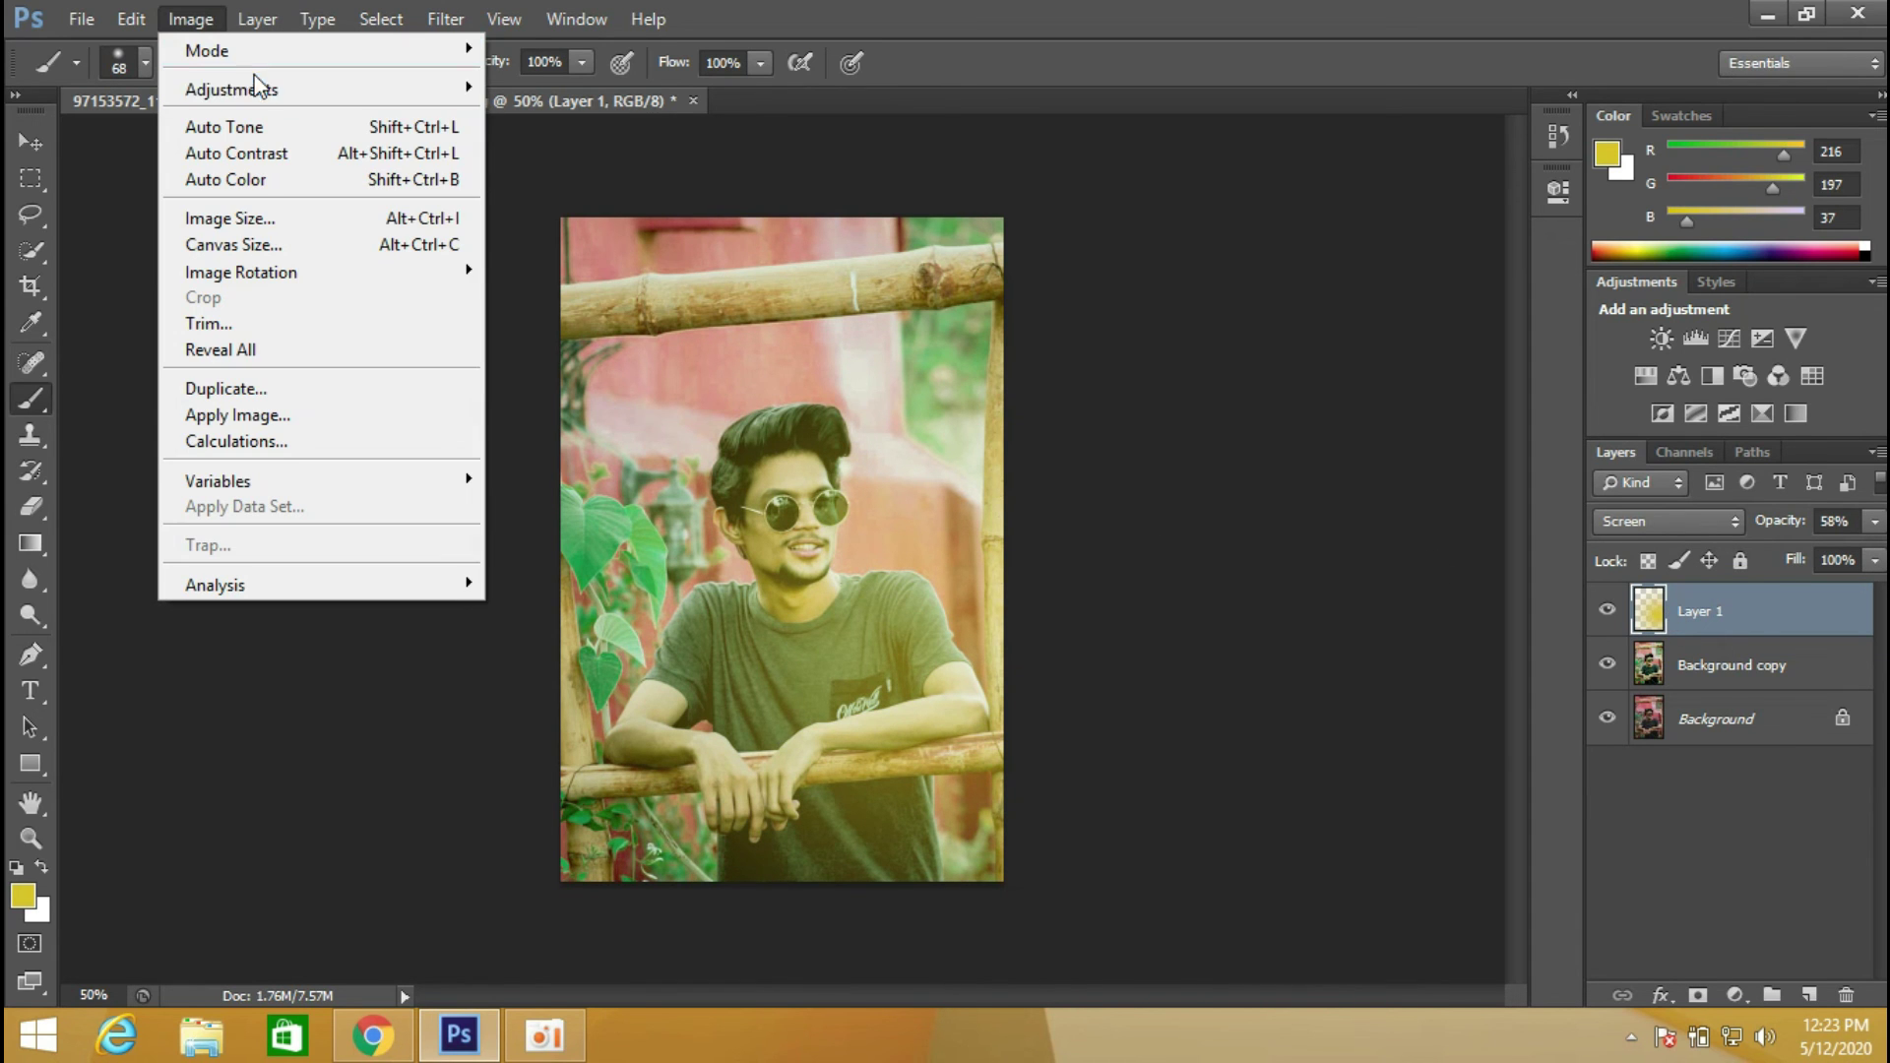
left_click(609, 119)
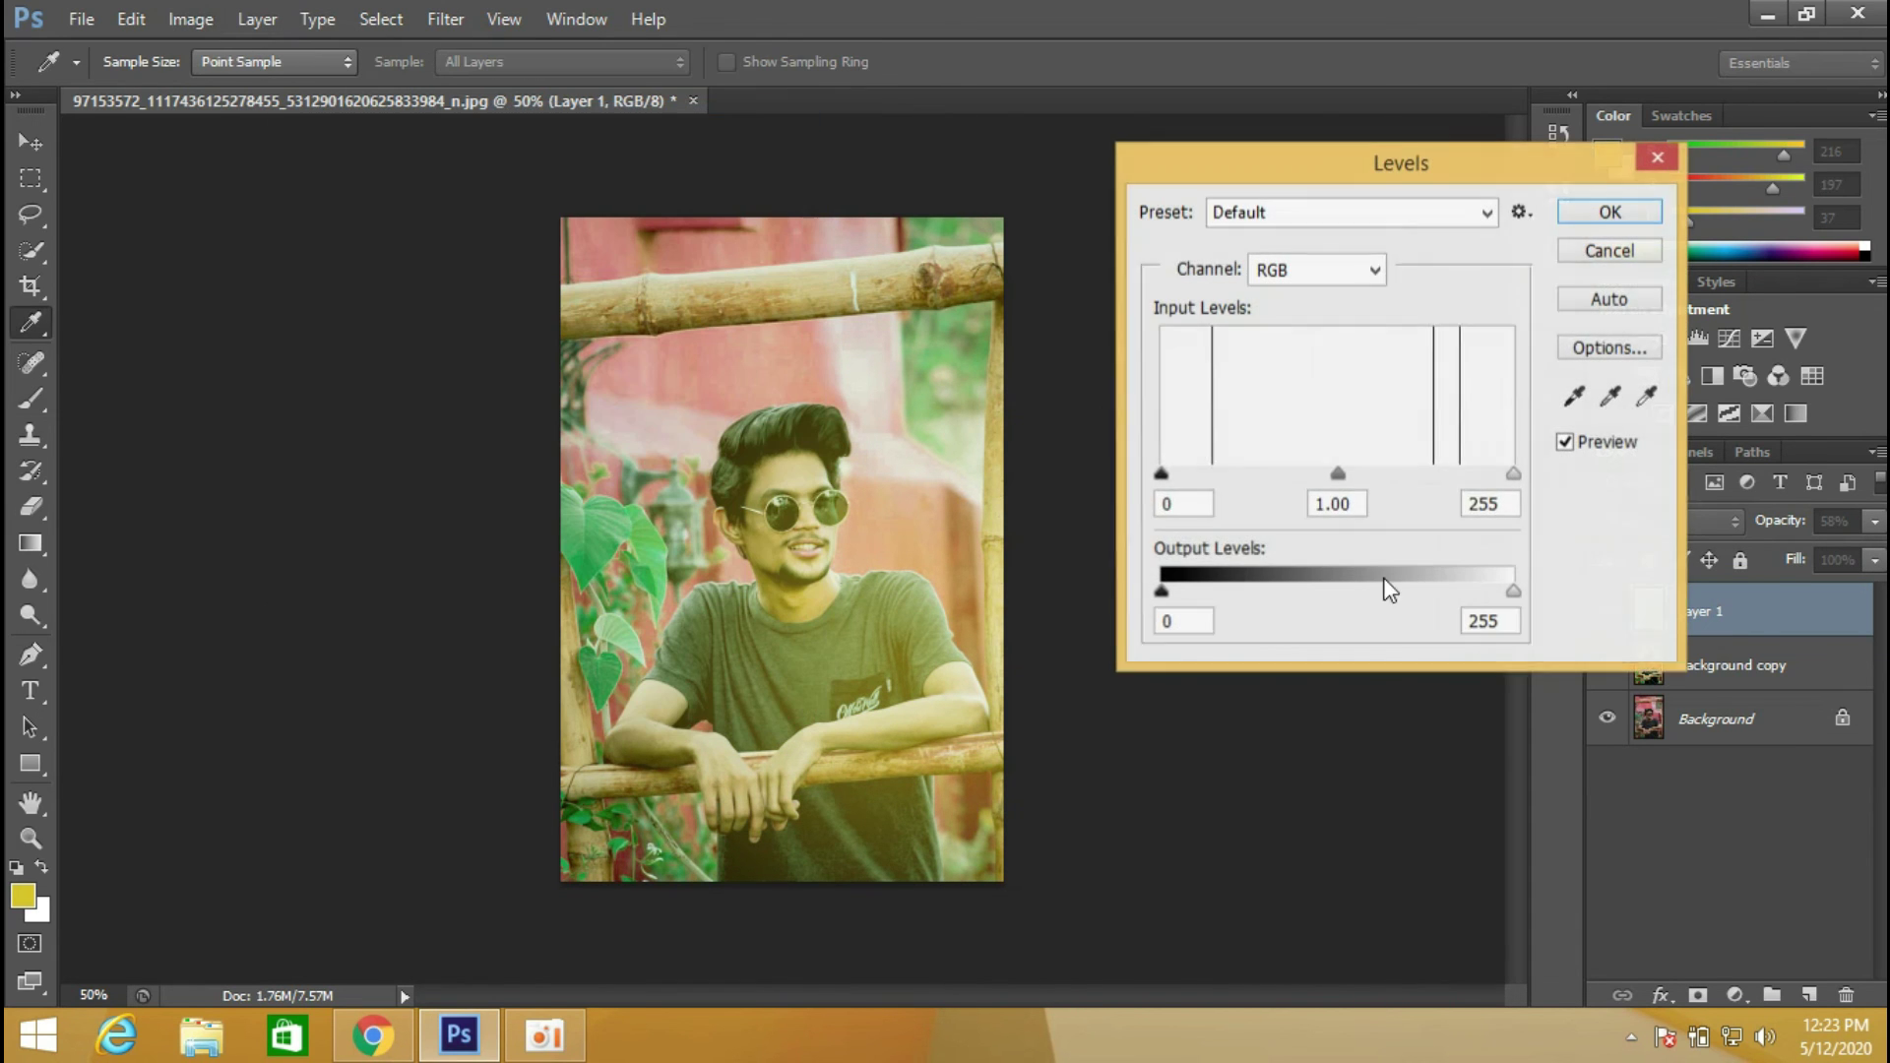
left_click_drag(1162, 476, 1227, 475)
left_click_drag(1386, 475, 1260, 474)
left_click(1602, 211)
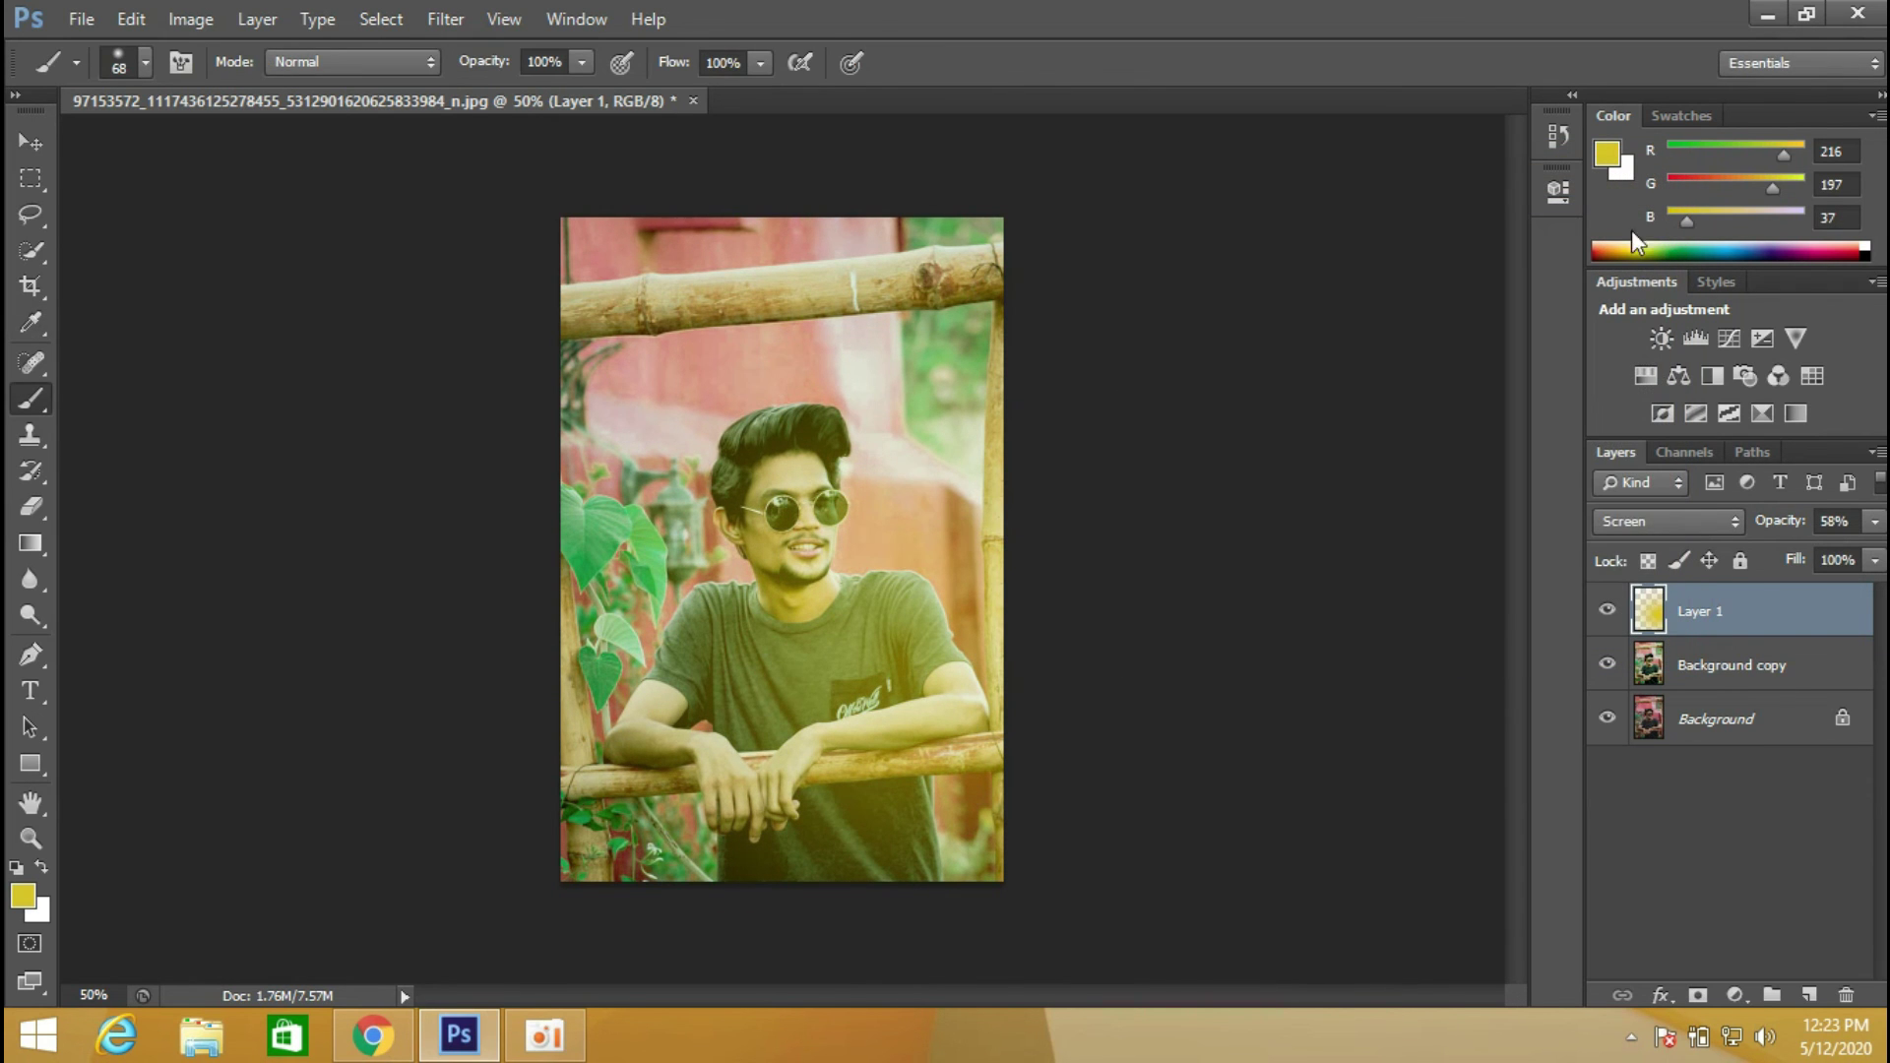
left_click(1866, 521)
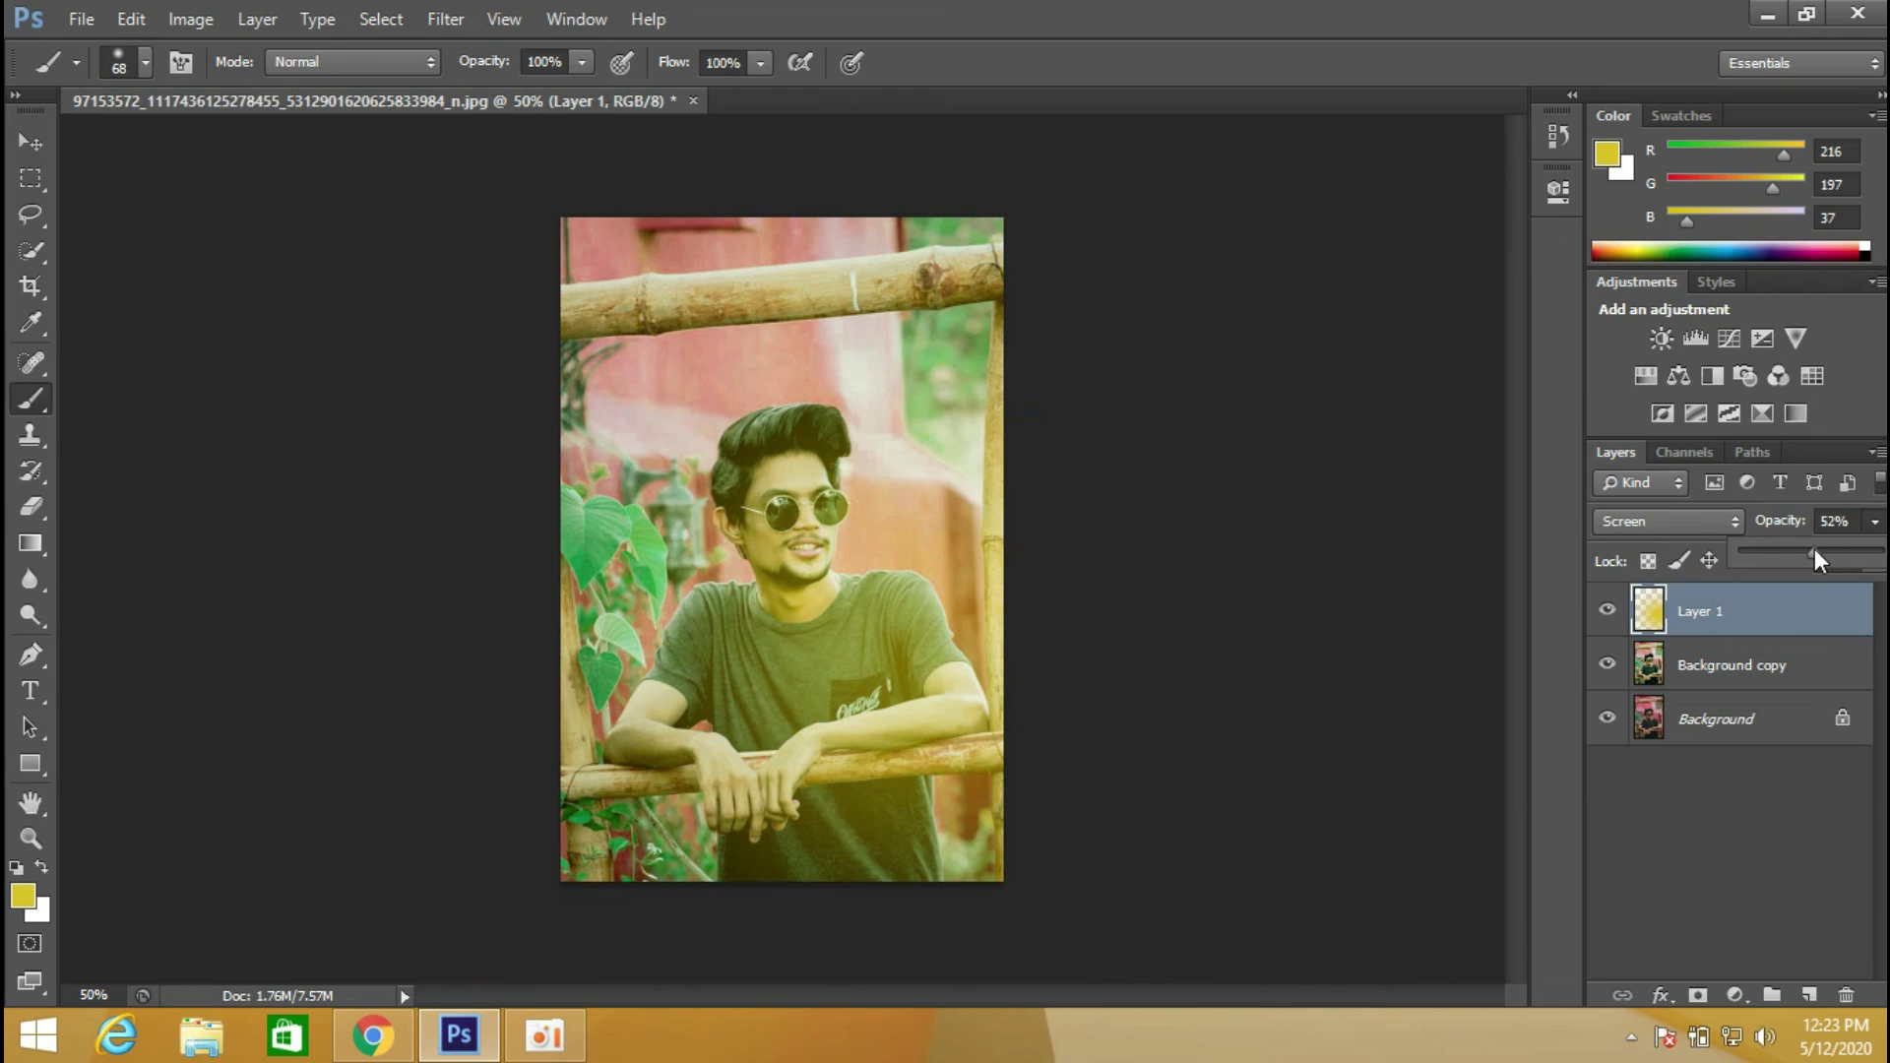
mouse_move(1815, 554)
left_mouse_down()
mouse_move(1833, 591)
mouse_move(1876, 592)
left_mouse_up()
left_click(1875, 560)
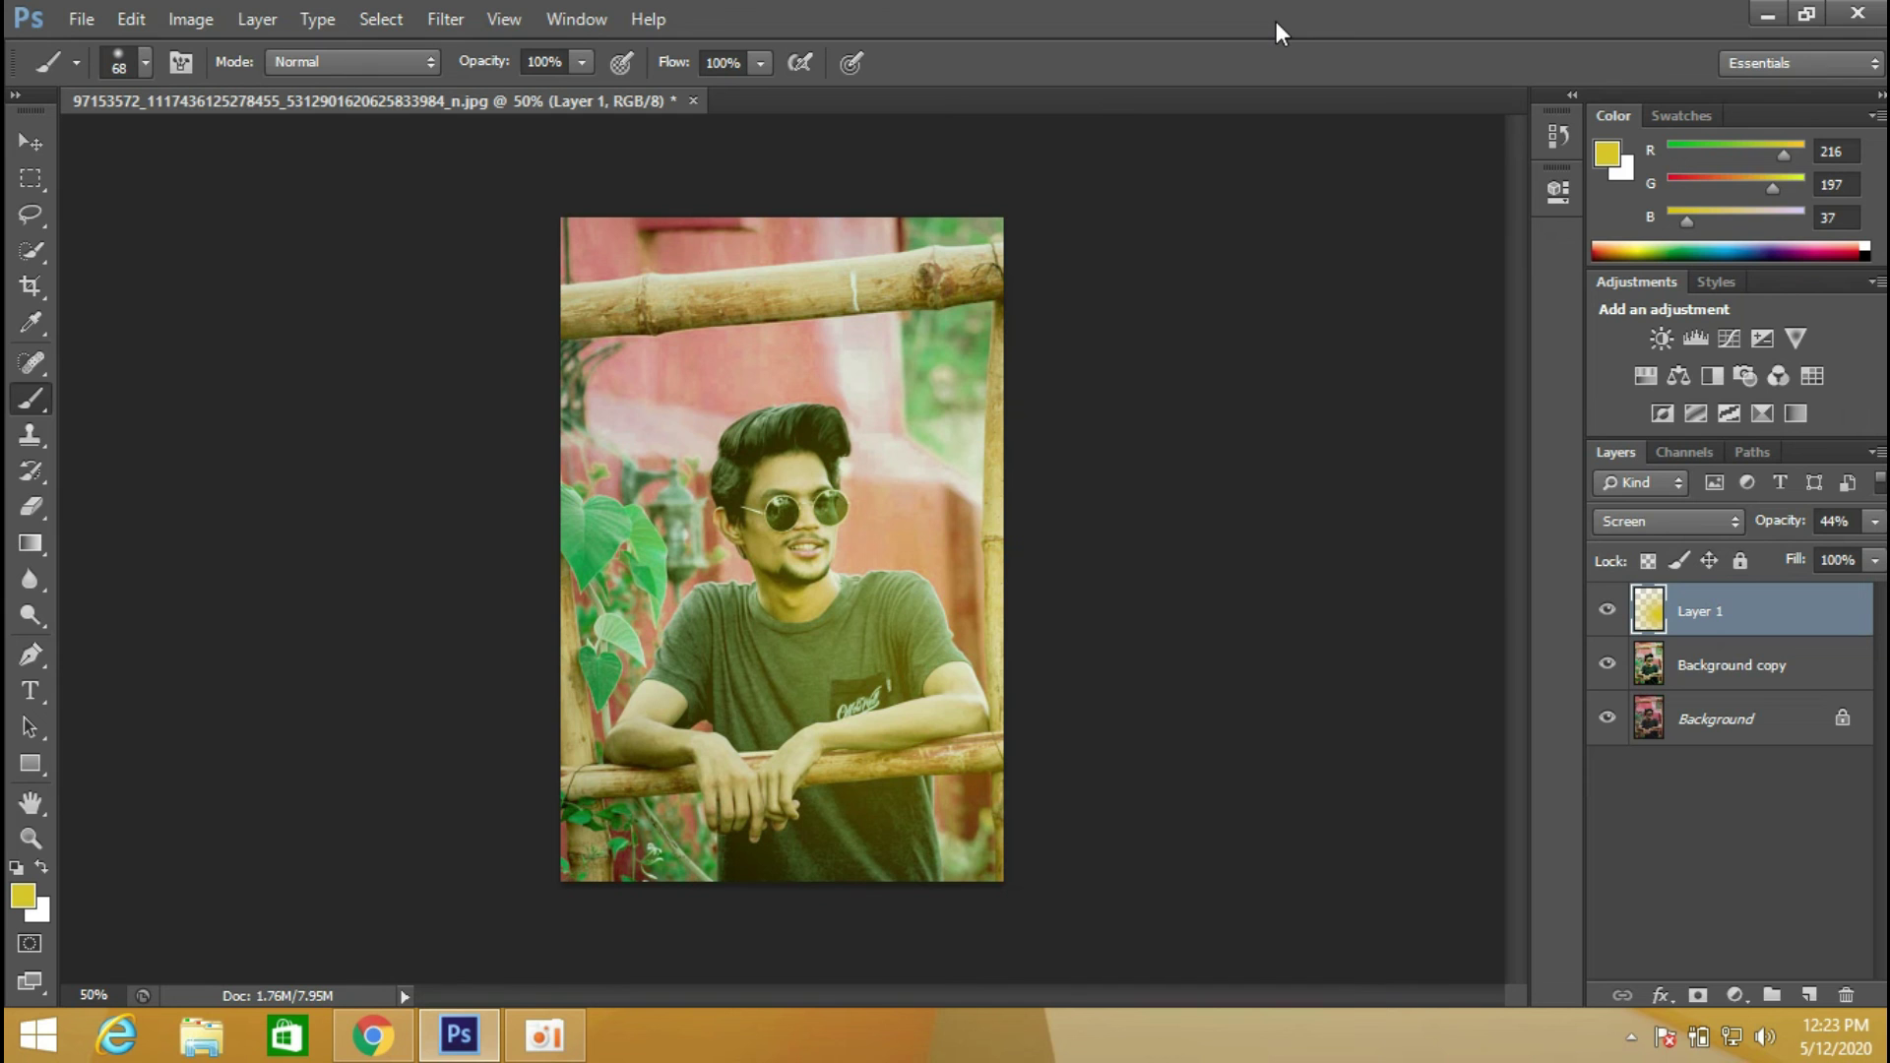
Curve the Background copy layer, lifting midtones from 121 to 135 and pulling the black point in.
left_click(1743, 666)
left_click(192, 19)
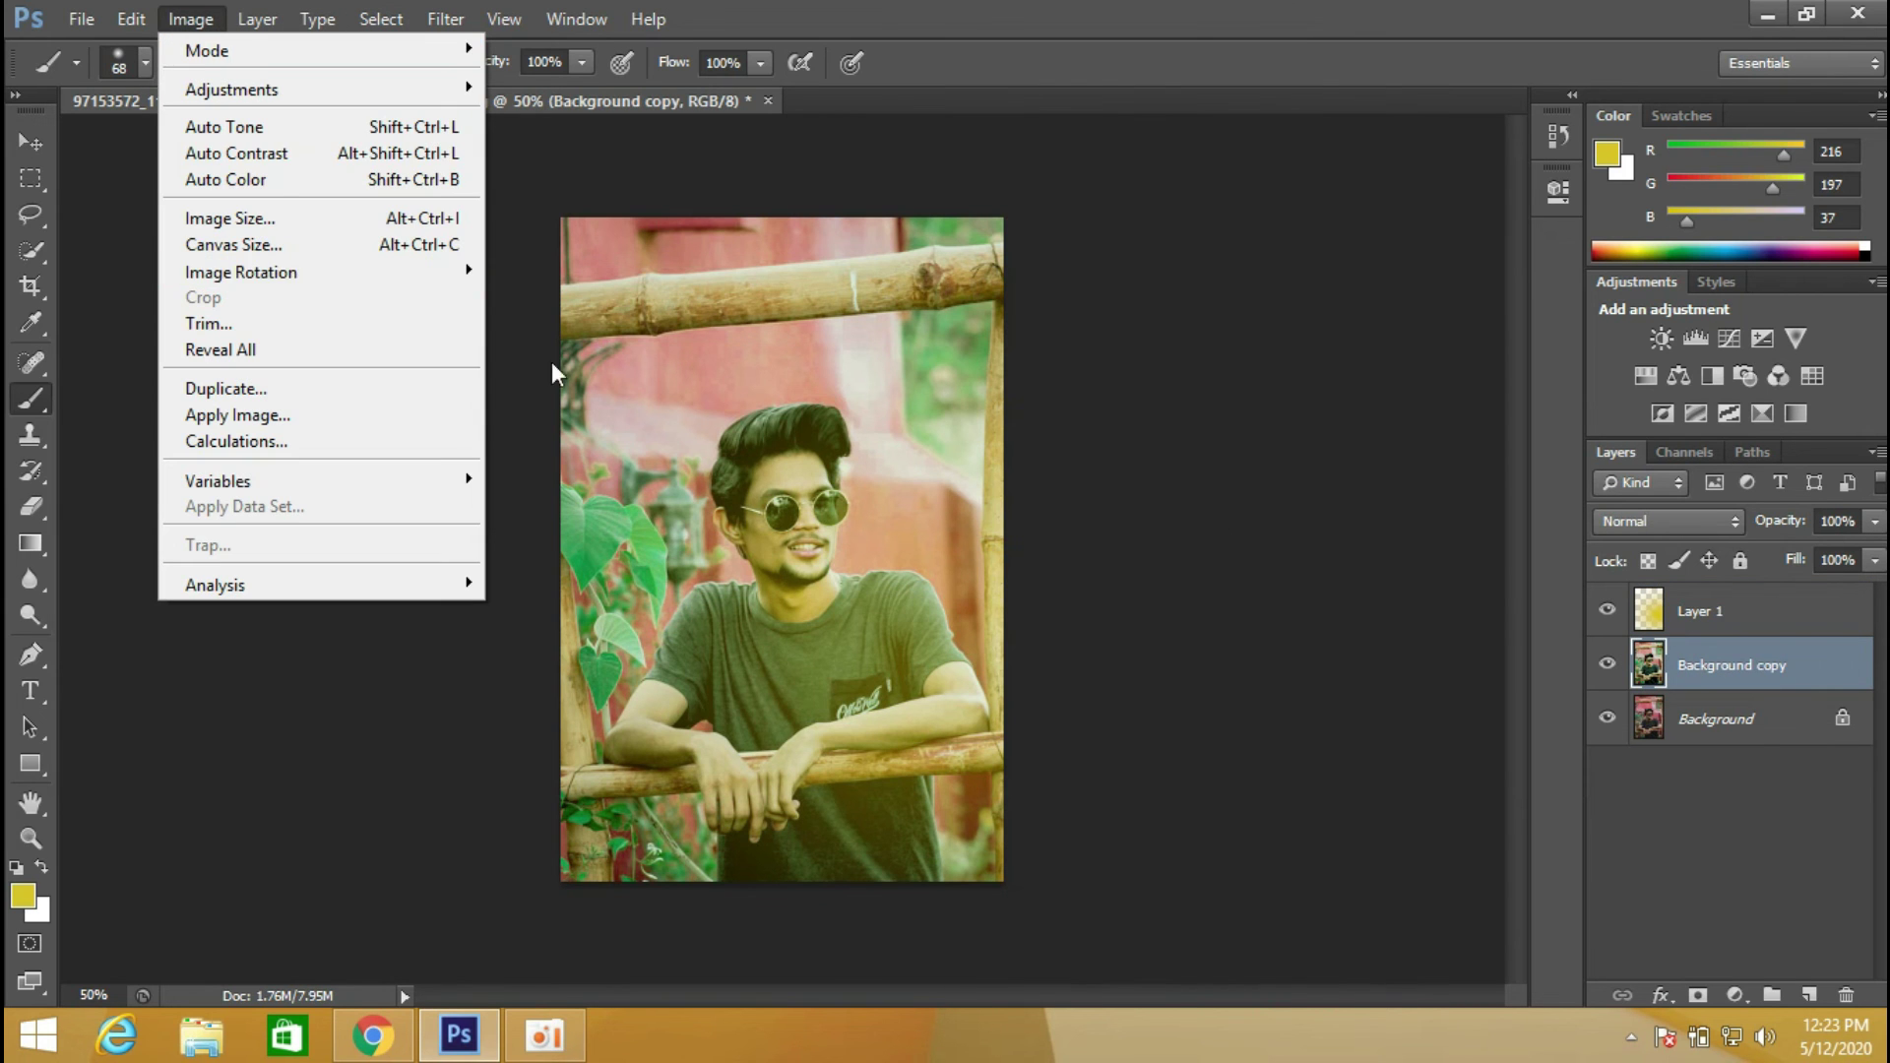
mouse_move(233, 89)
left_click(628, 138)
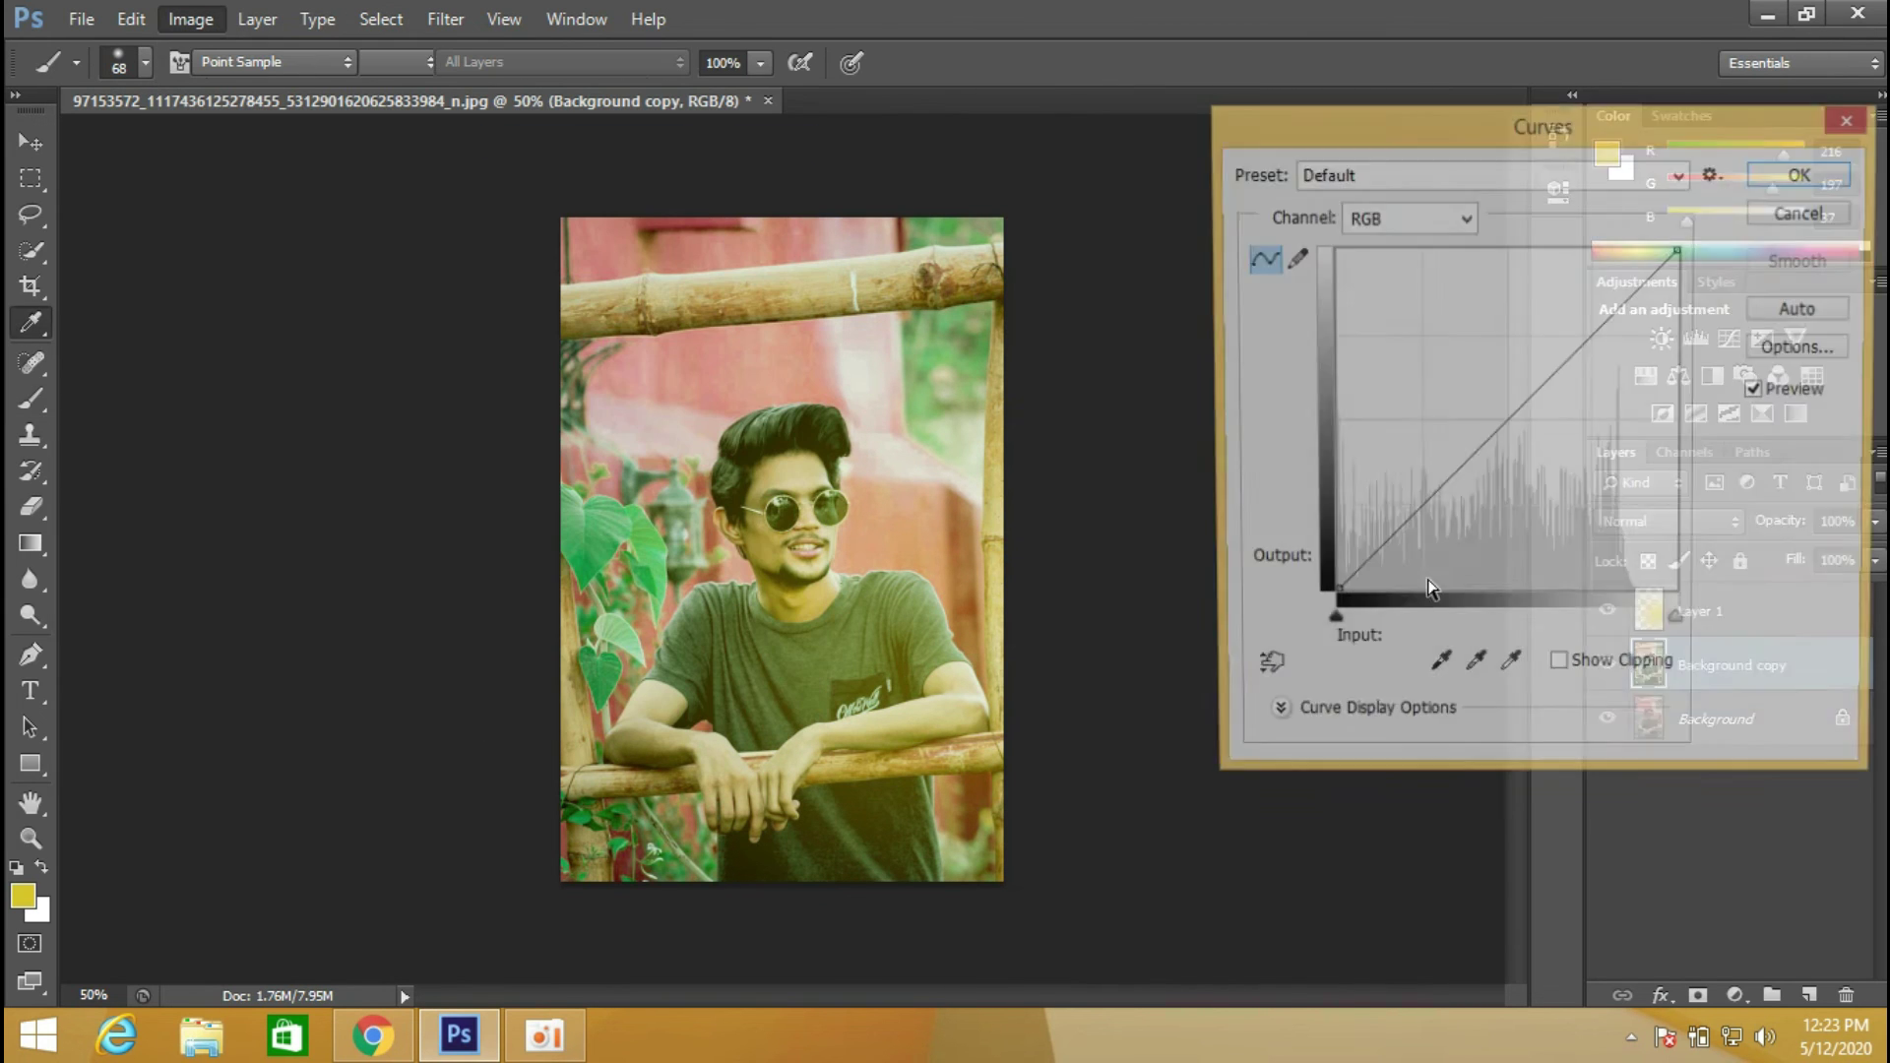
left_click_drag(1514, 423, 1497, 421)
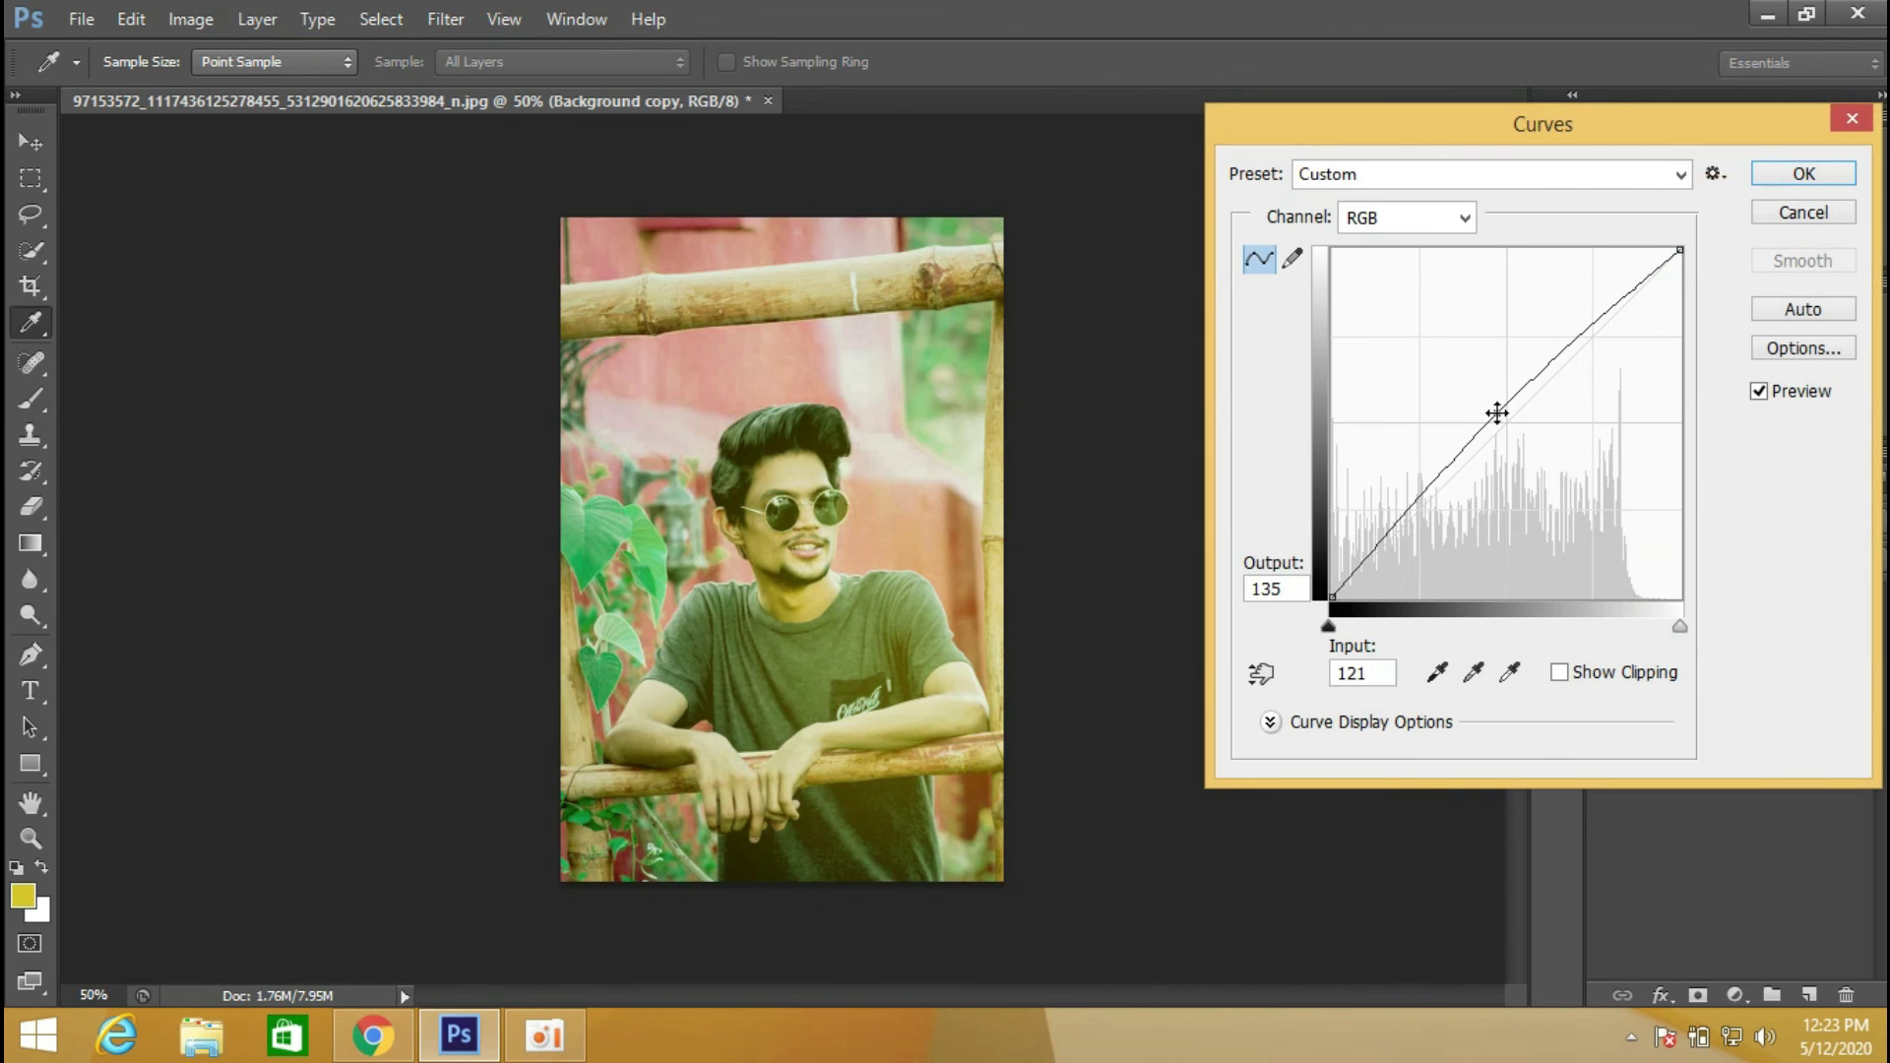
left_click_drag(1333, 597, 1343, 600)
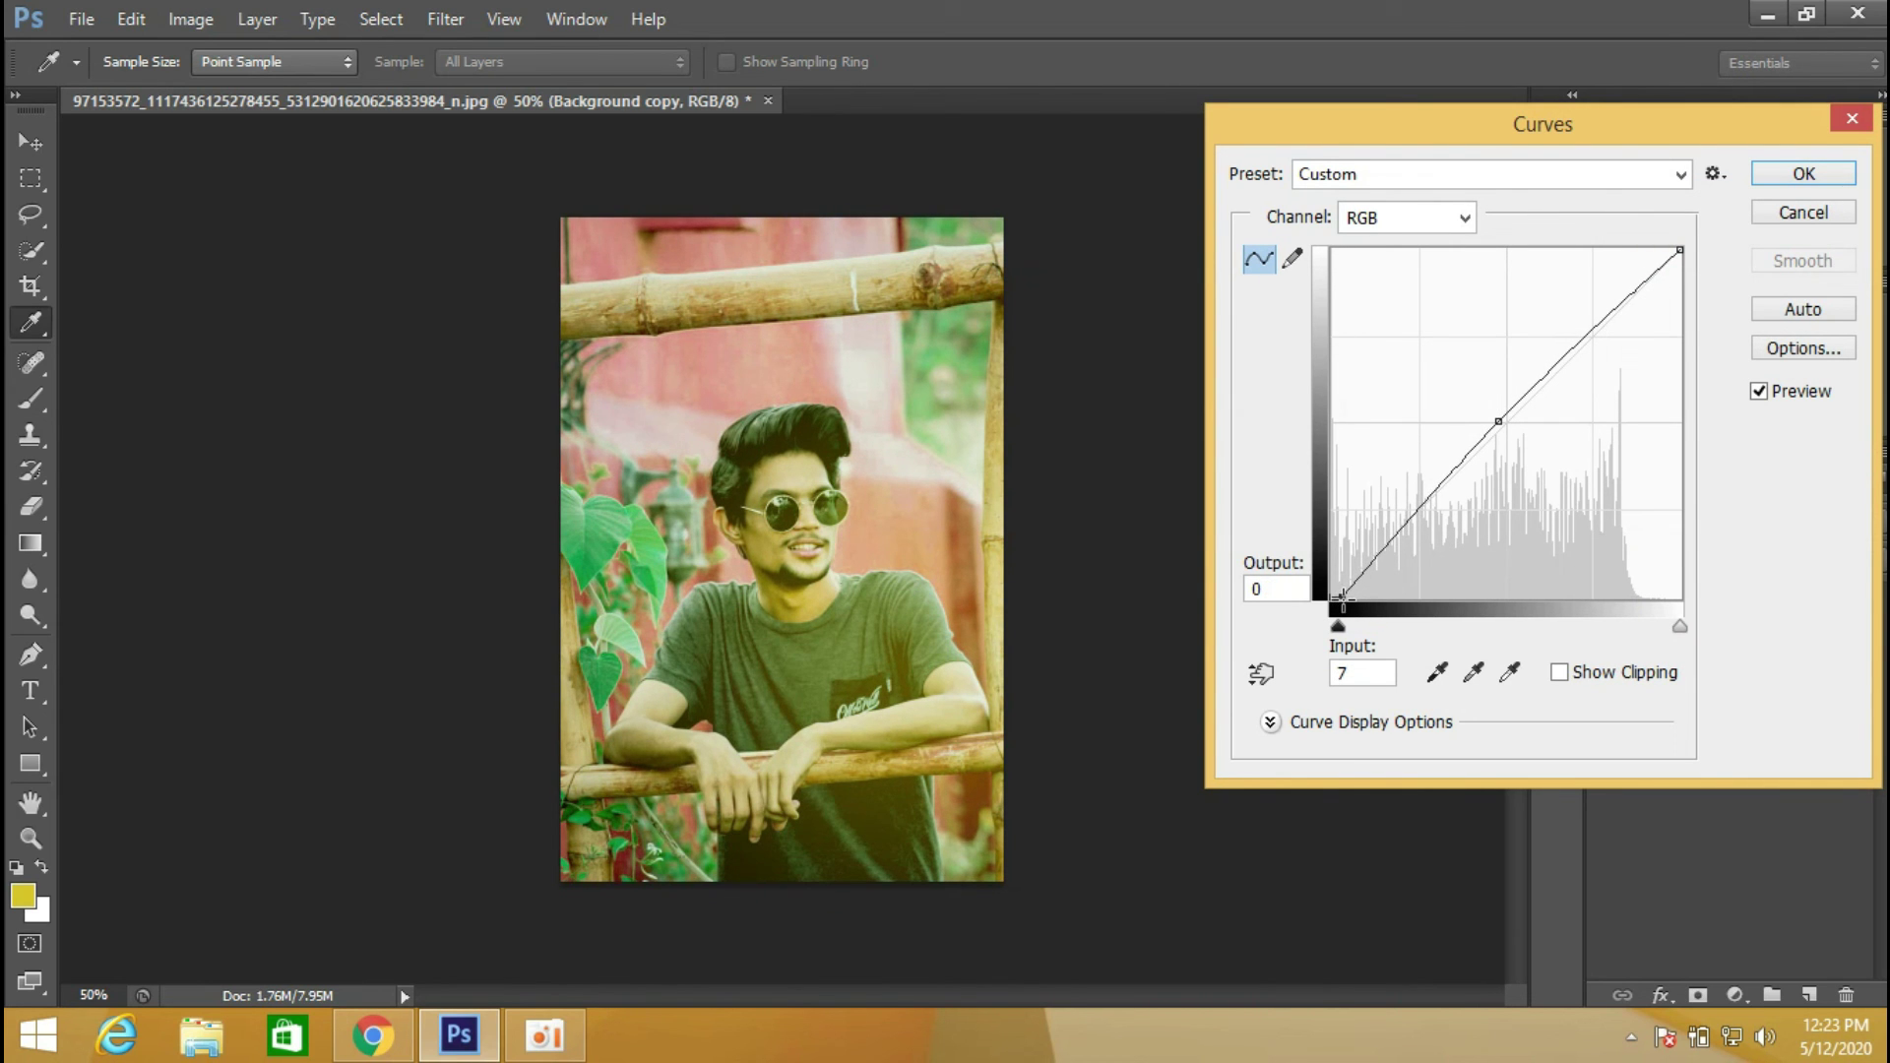
left_click(1808, 175)
key("b")
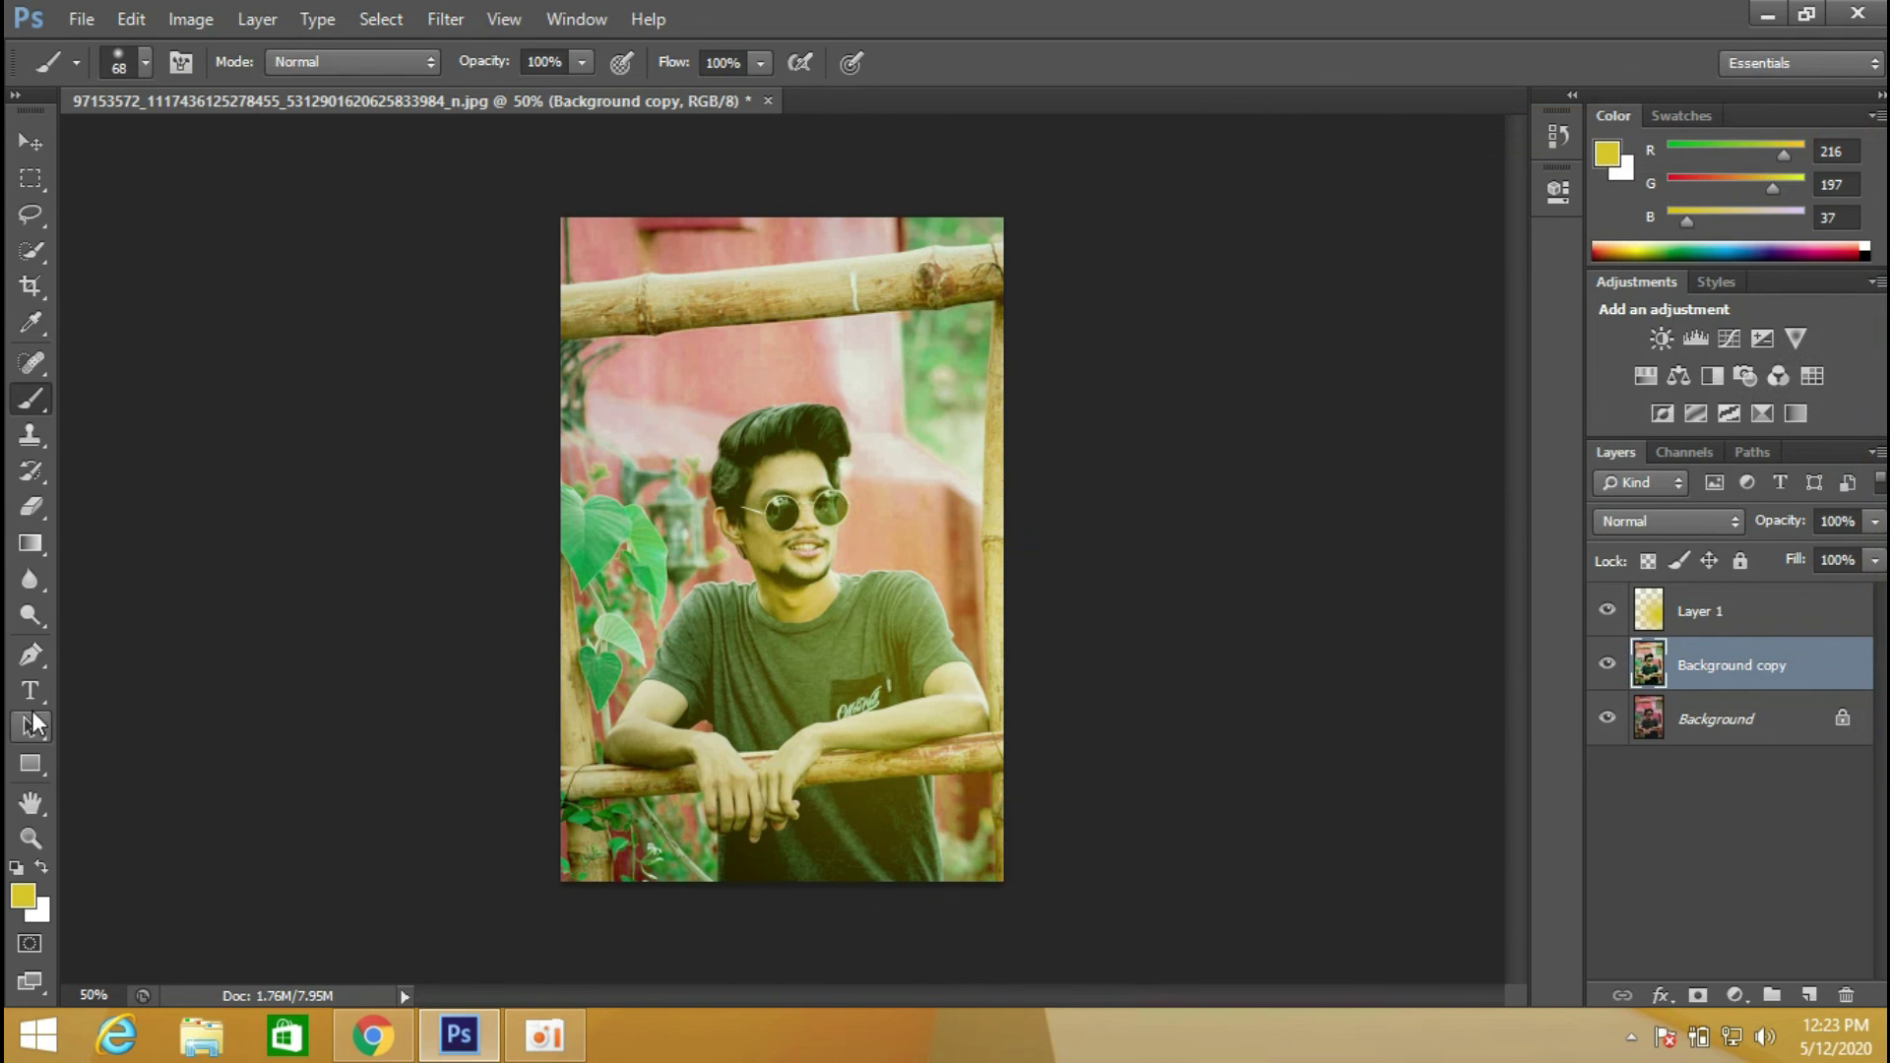
Dodge the forearm on the railing, the lower shirt and the hair at Midtones, 13% exposure.
left_click(31, 615)
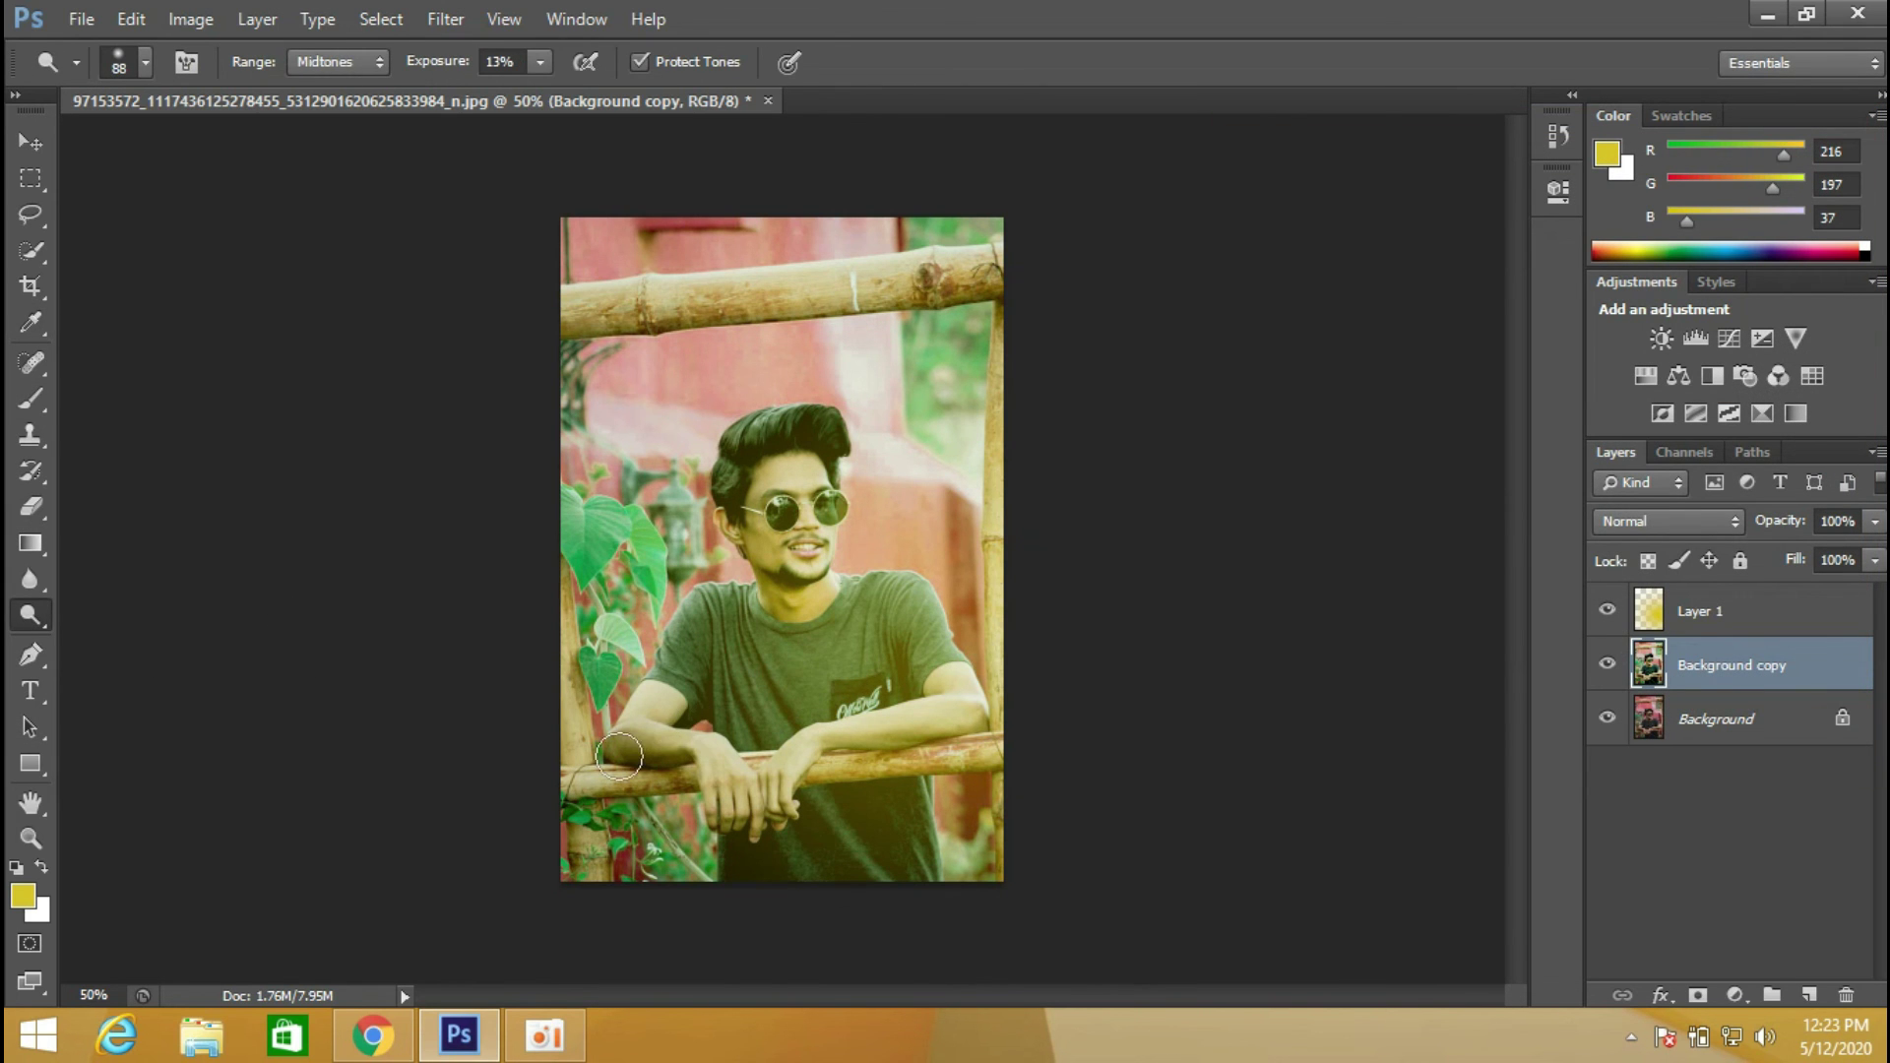
left_click_drag(638, 755, 690, 748)
left_click_drag(974, 737, 879, 860)
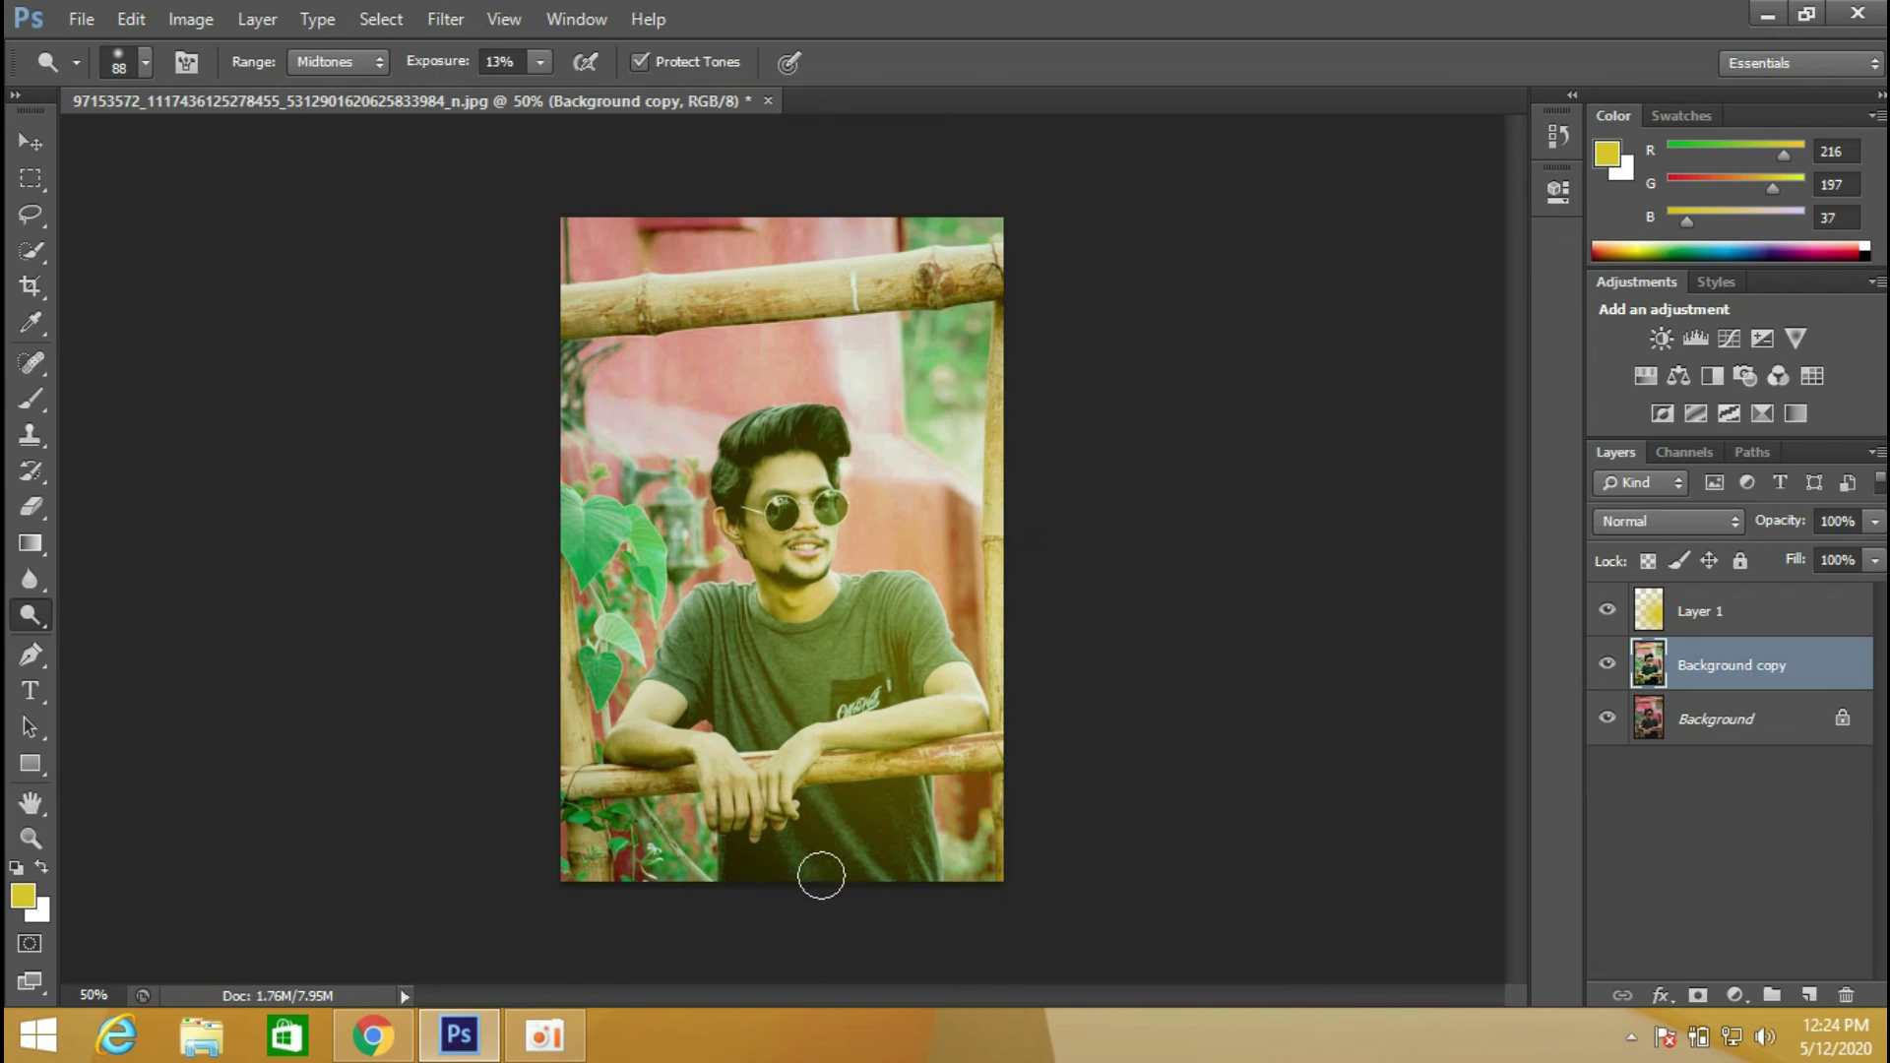
left_click_drag(810, 453, 826, 418)
Open the Save As dialog, browse the file format list, then cancel without saving.
left_click(82, 19)
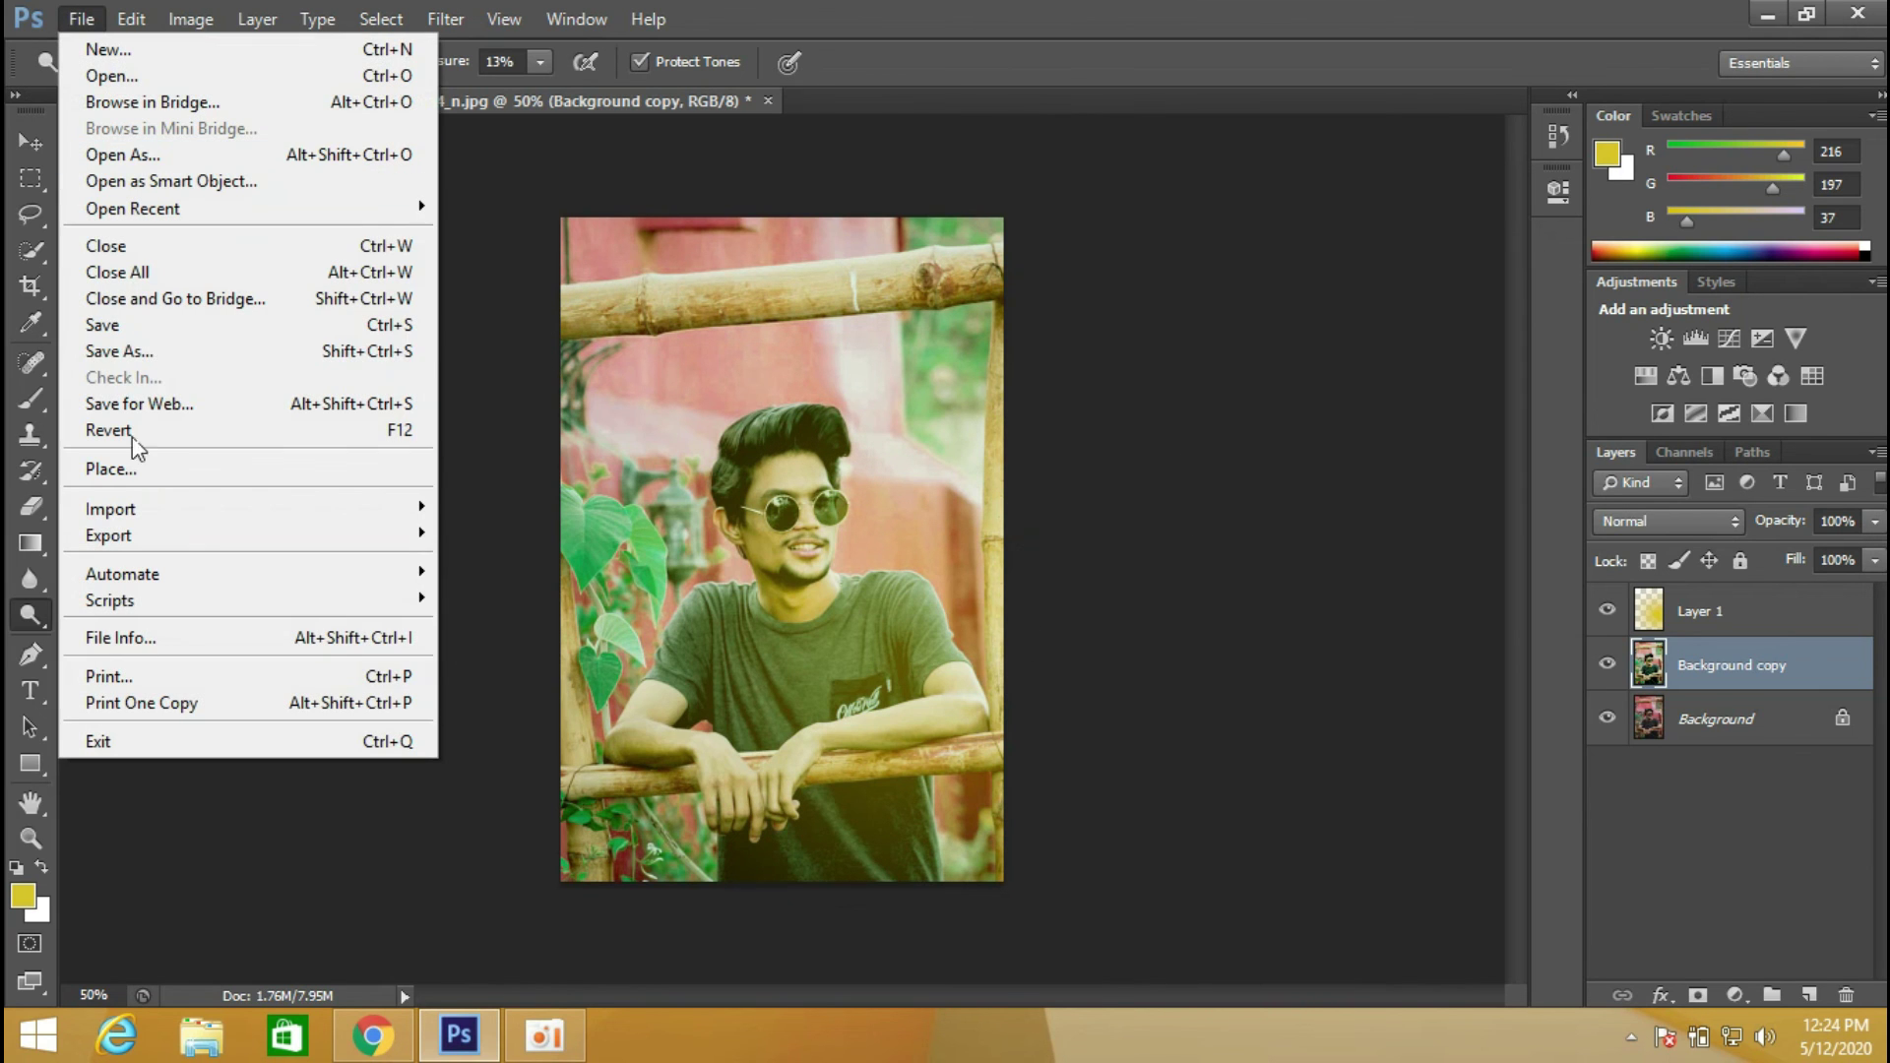
left_click(138, 352)
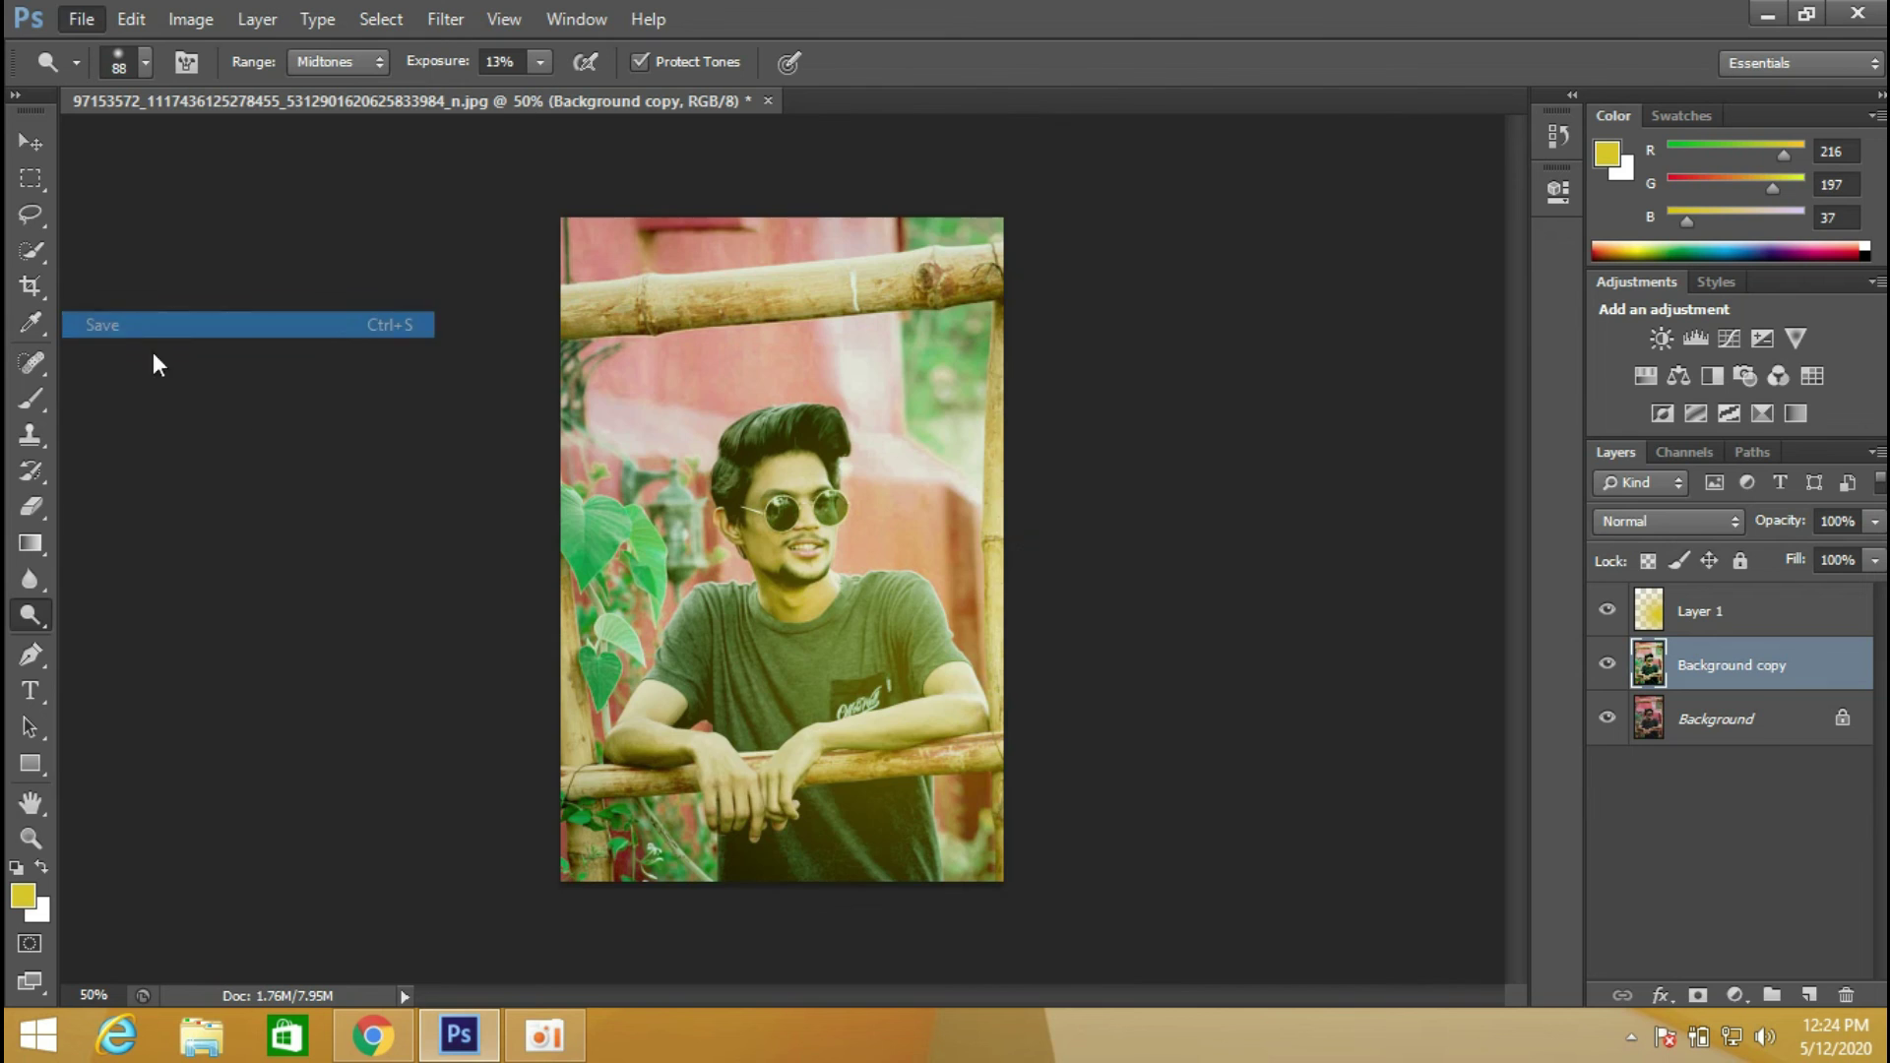
left_click(1080, 672)
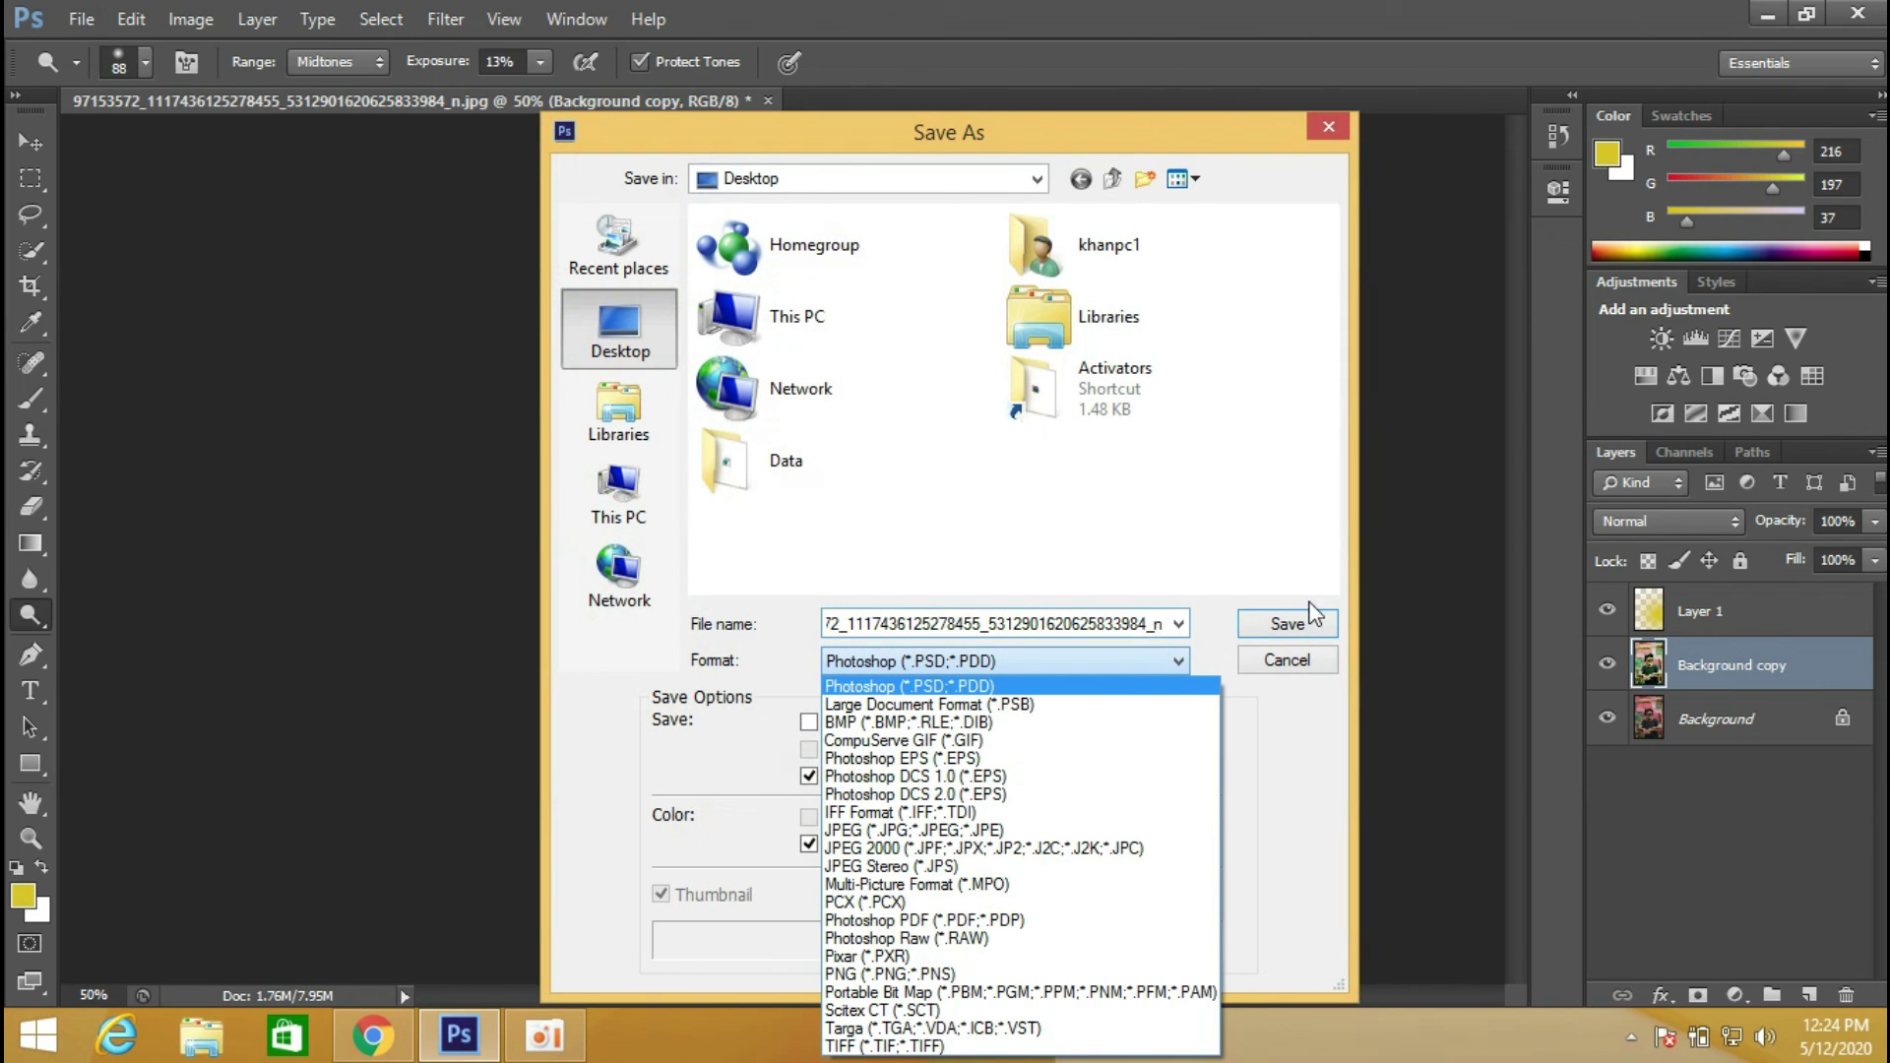
left_click(1304, 665)
left_click(1284, 660)
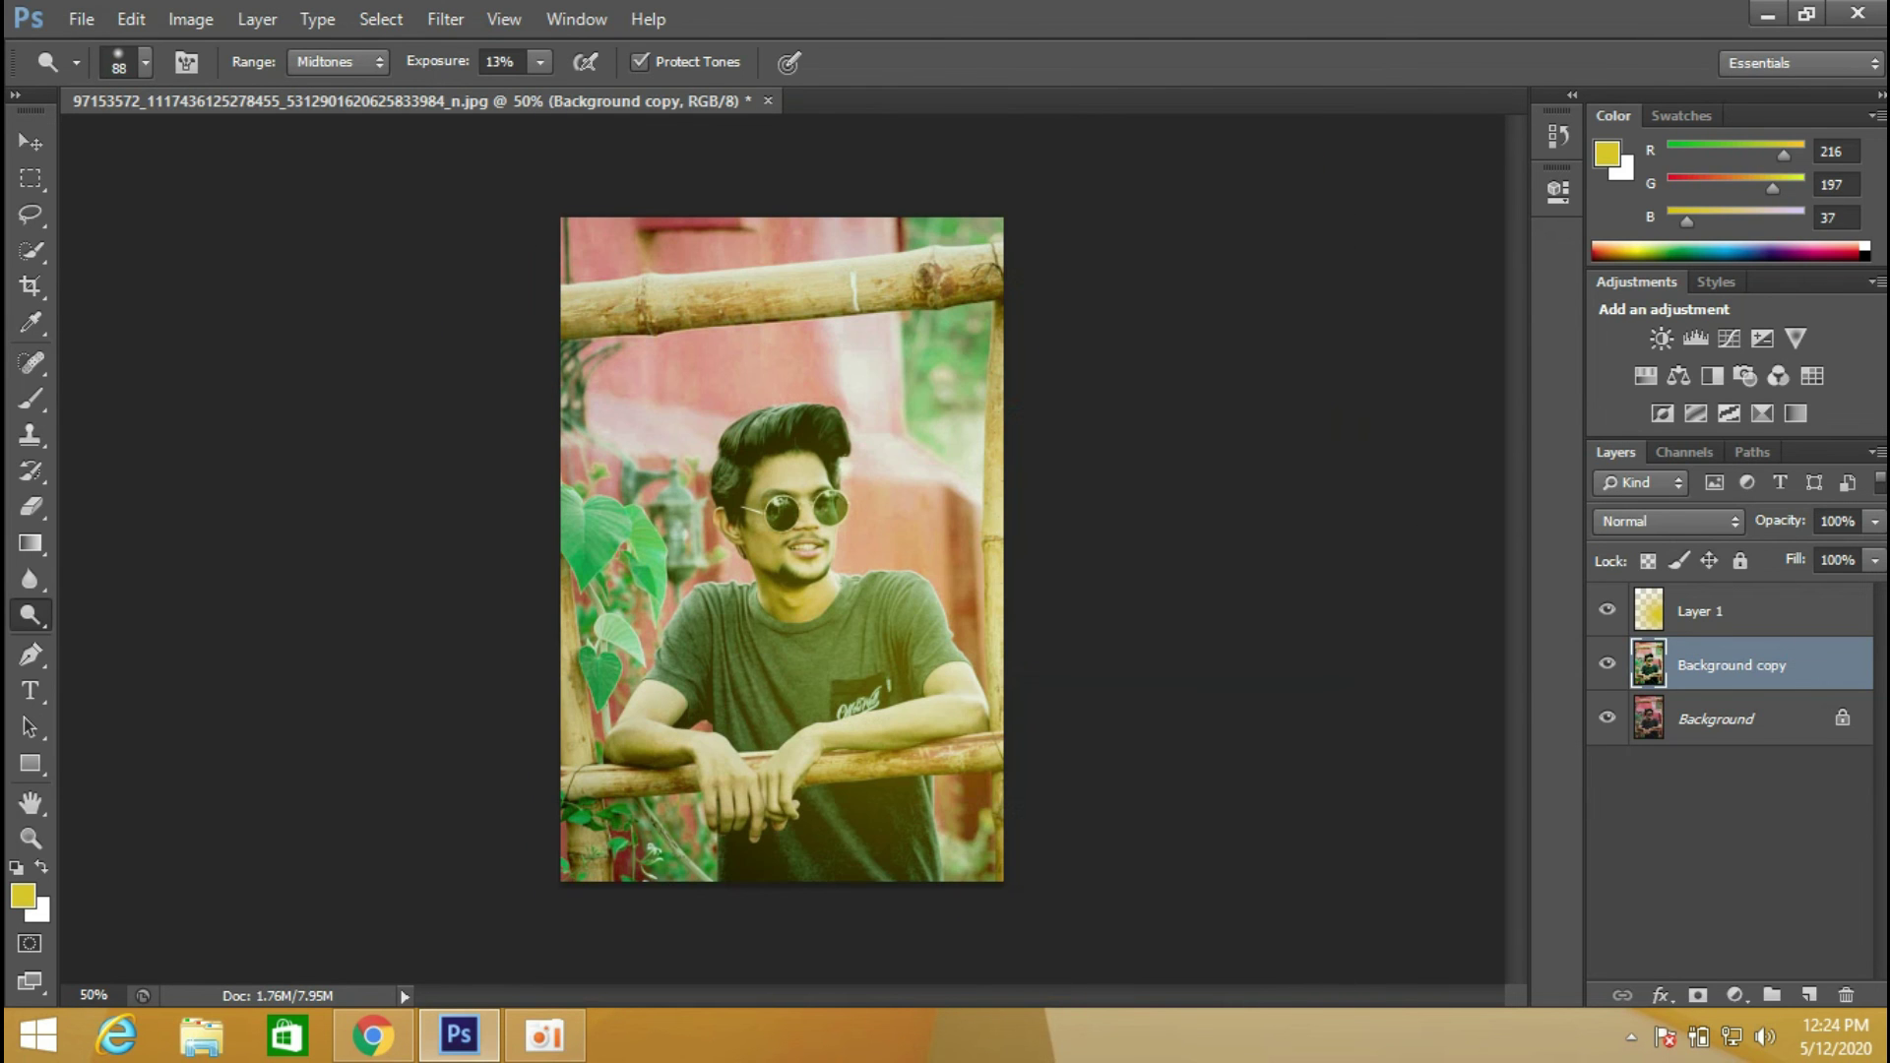
Apply Hue/Saturation with Saturation -12 and Lightness +6.
left_click(190, 19)
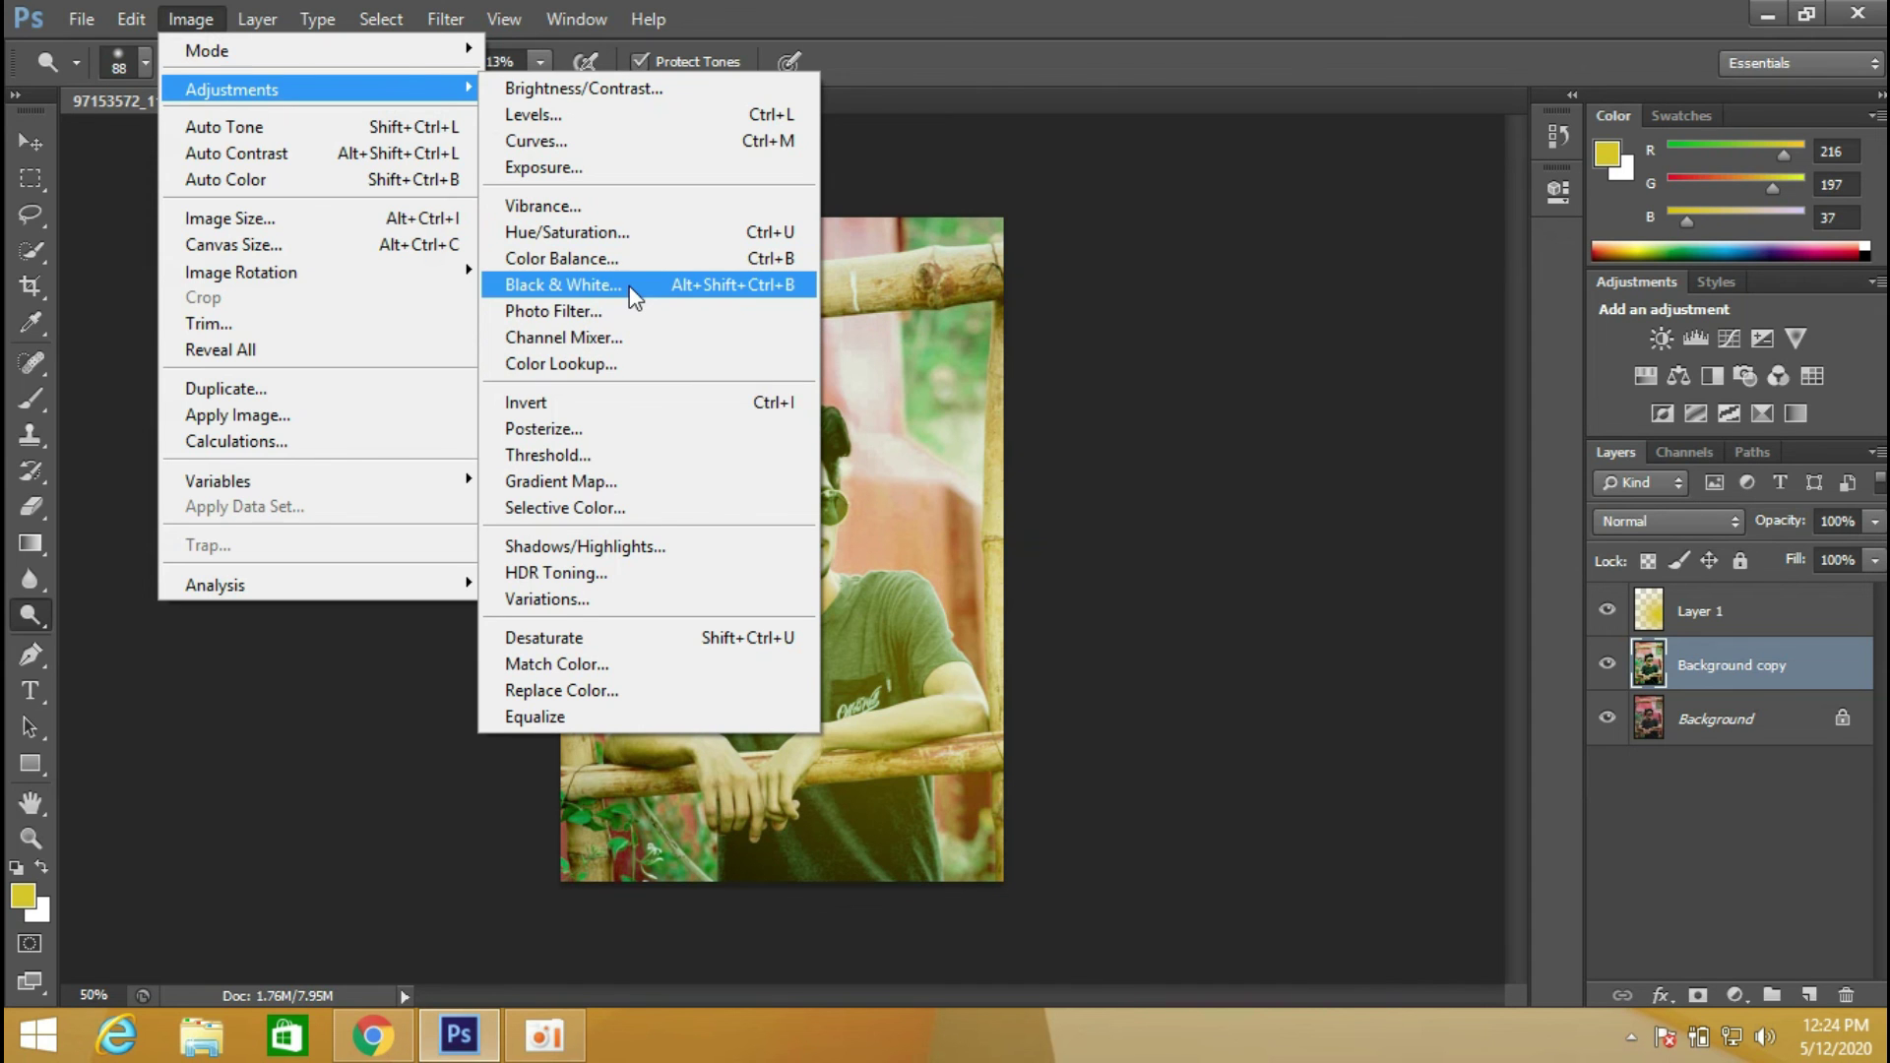
left_click(617, 243)
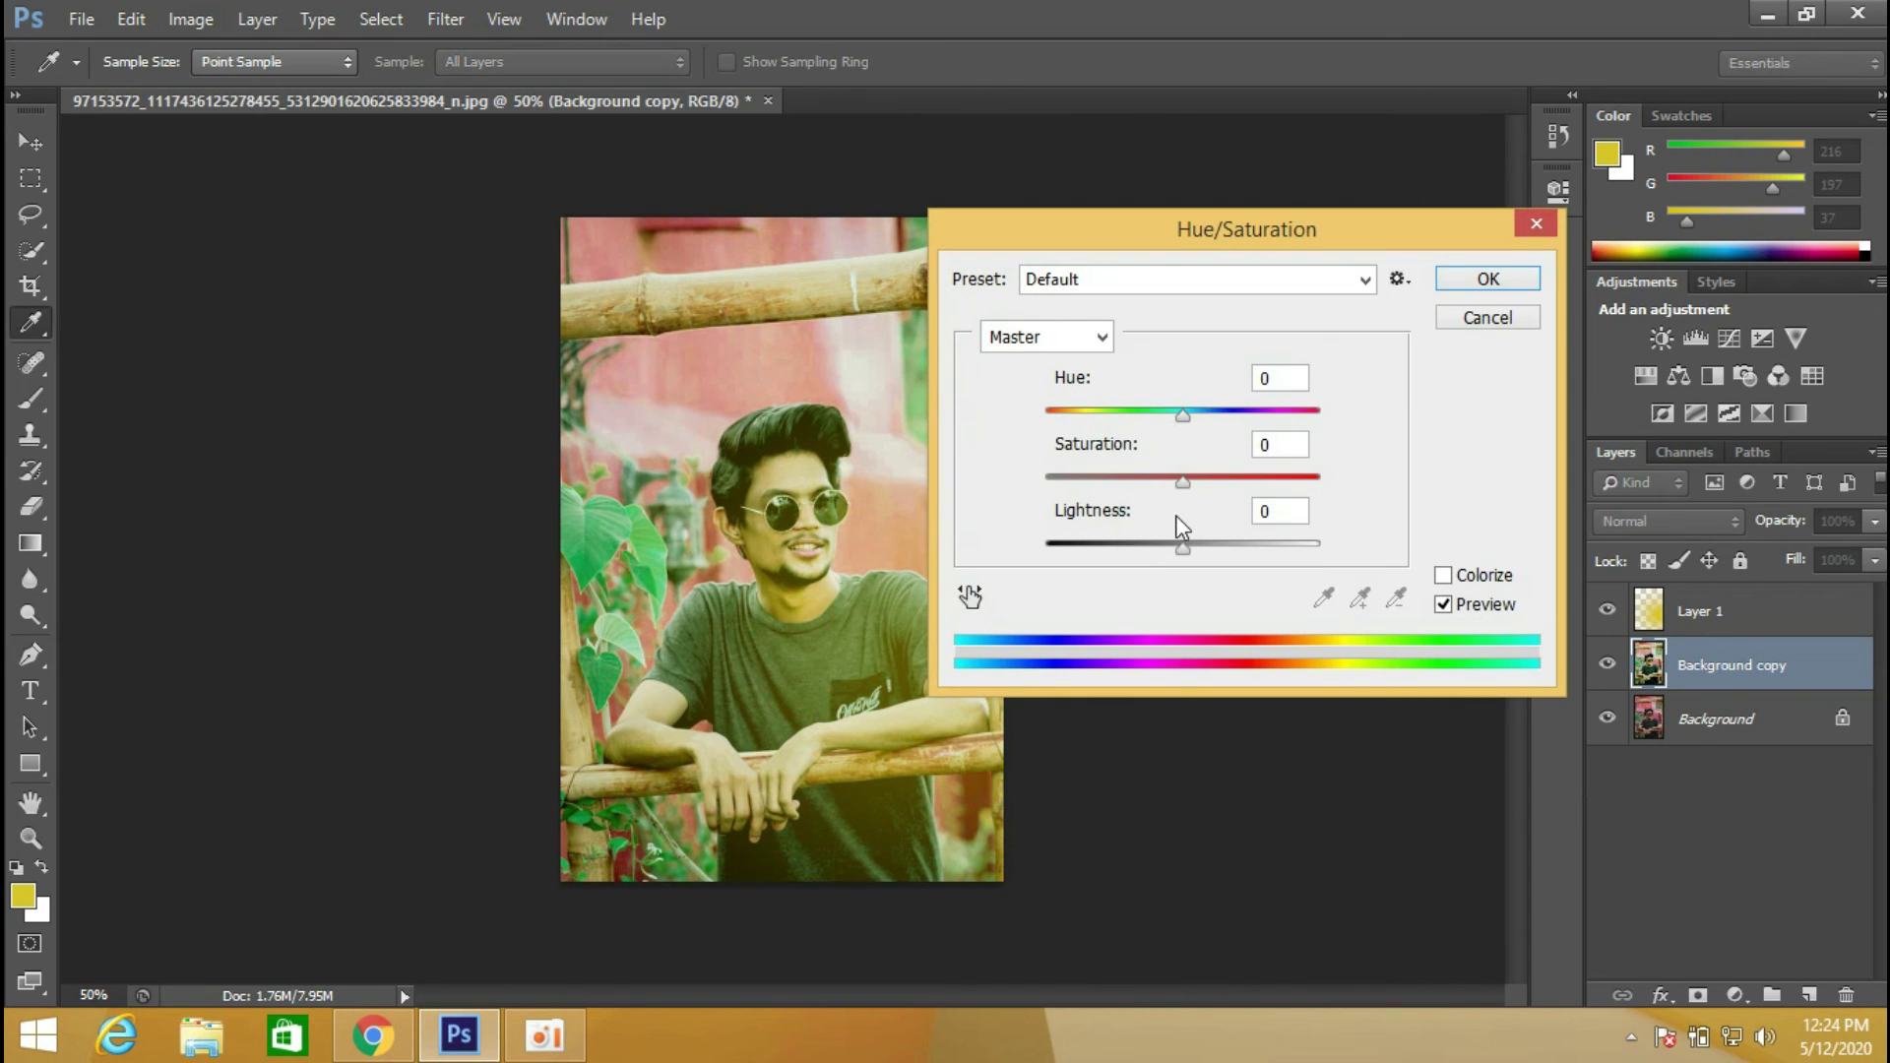
left_click_drag(1178, 481, 1087, 486)
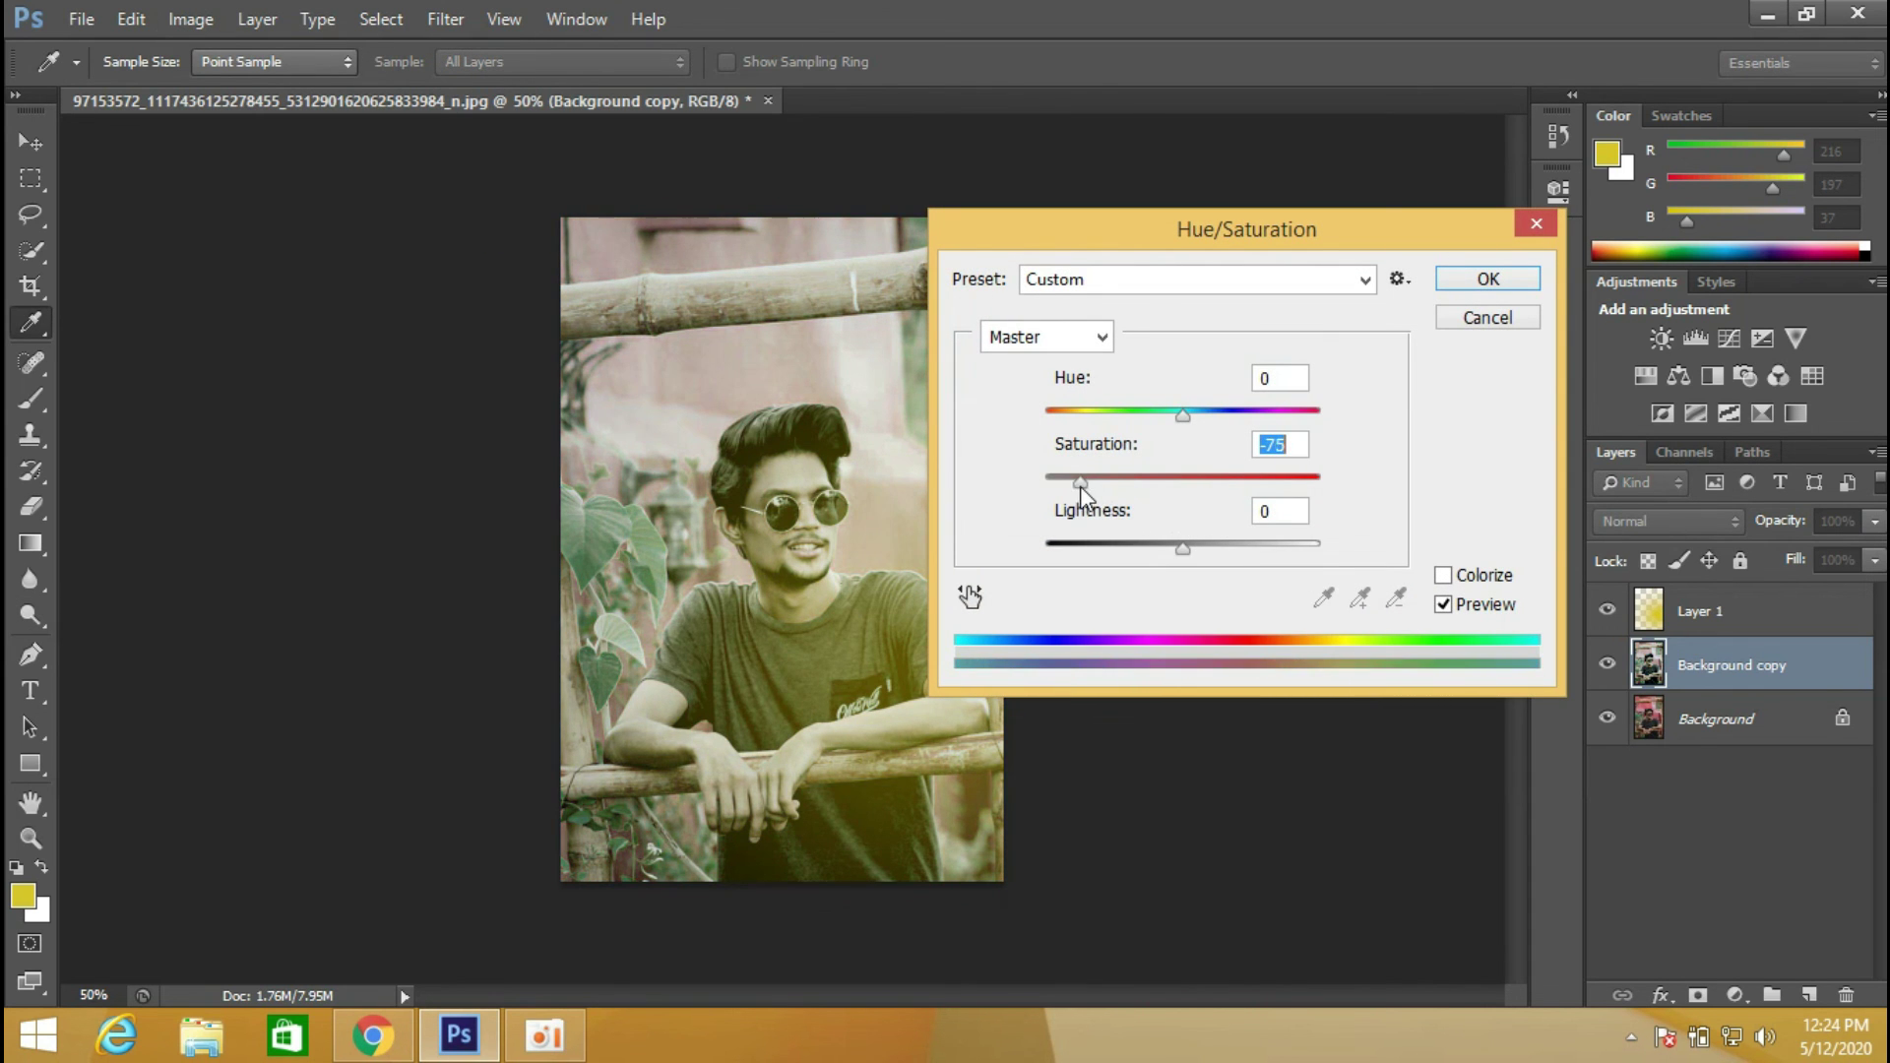
left_click_drag(1103, 487, 1173, 515)
left_click(1182, 542)
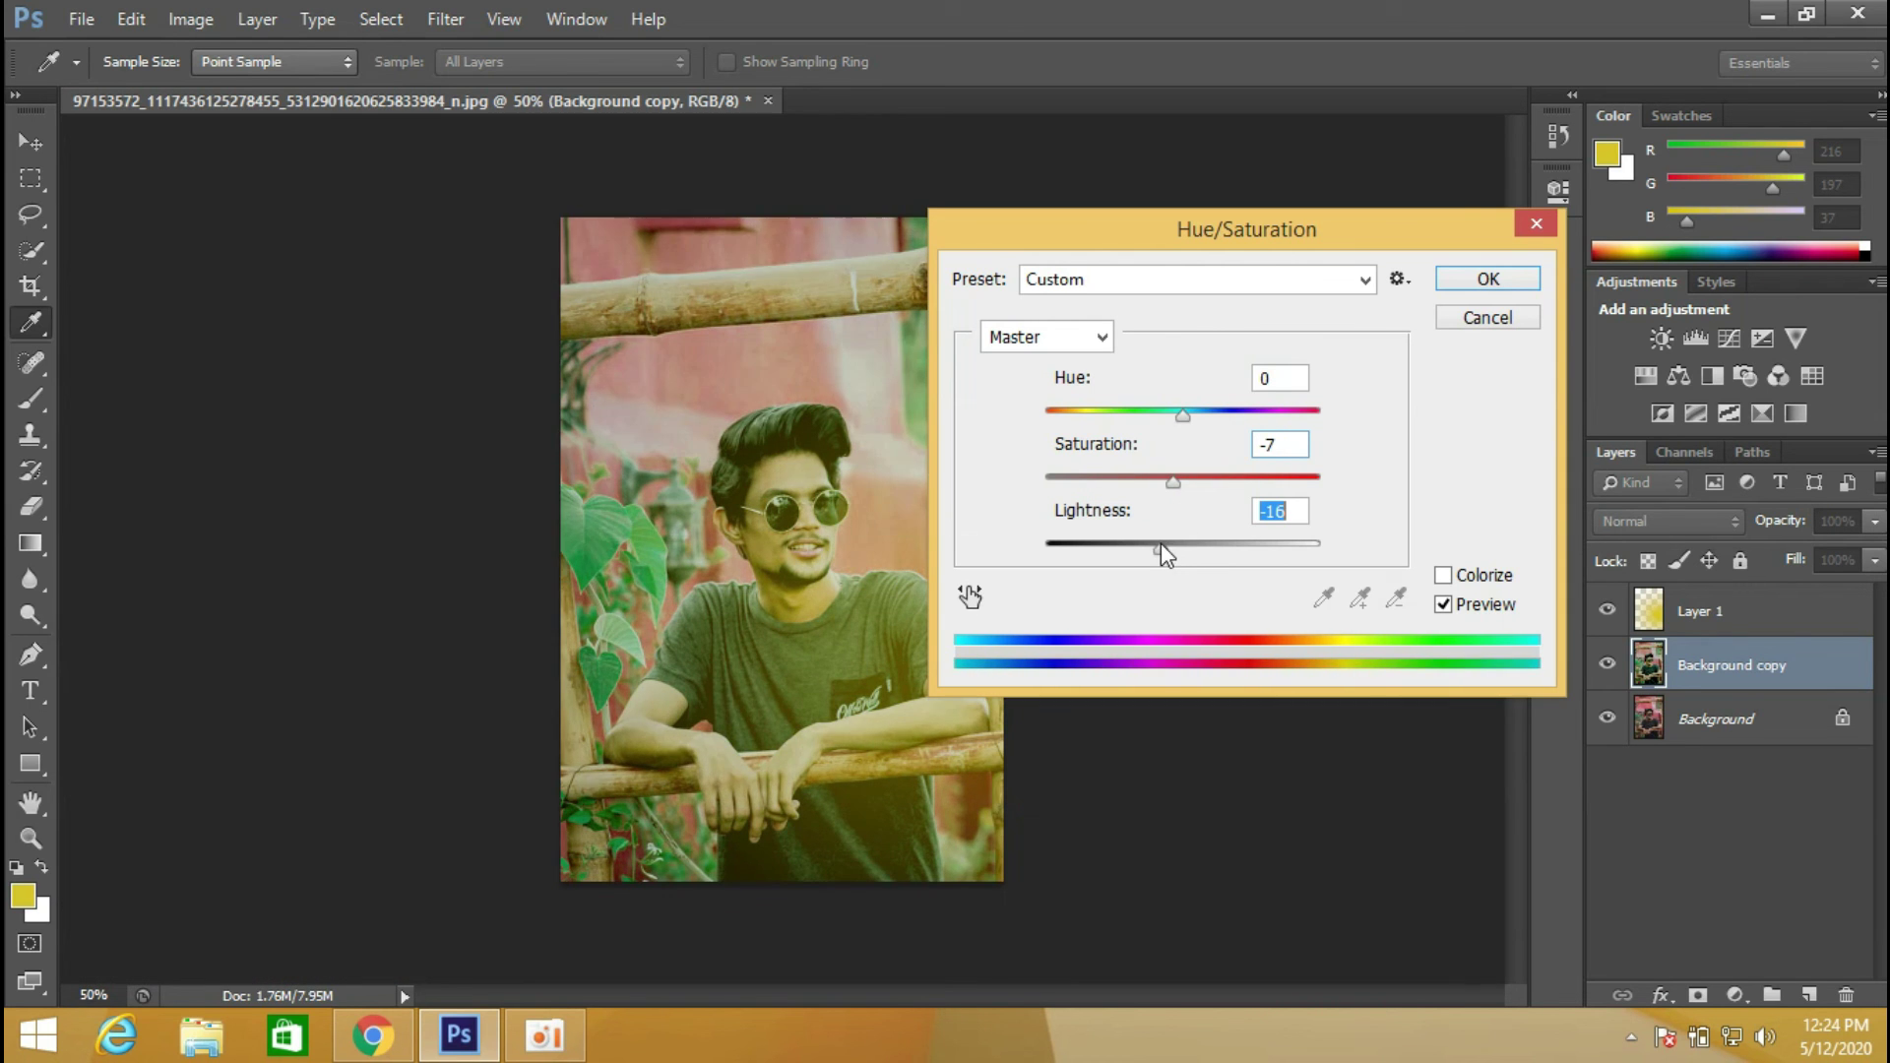
left_click_drag(1182, 544, 1166, 482)
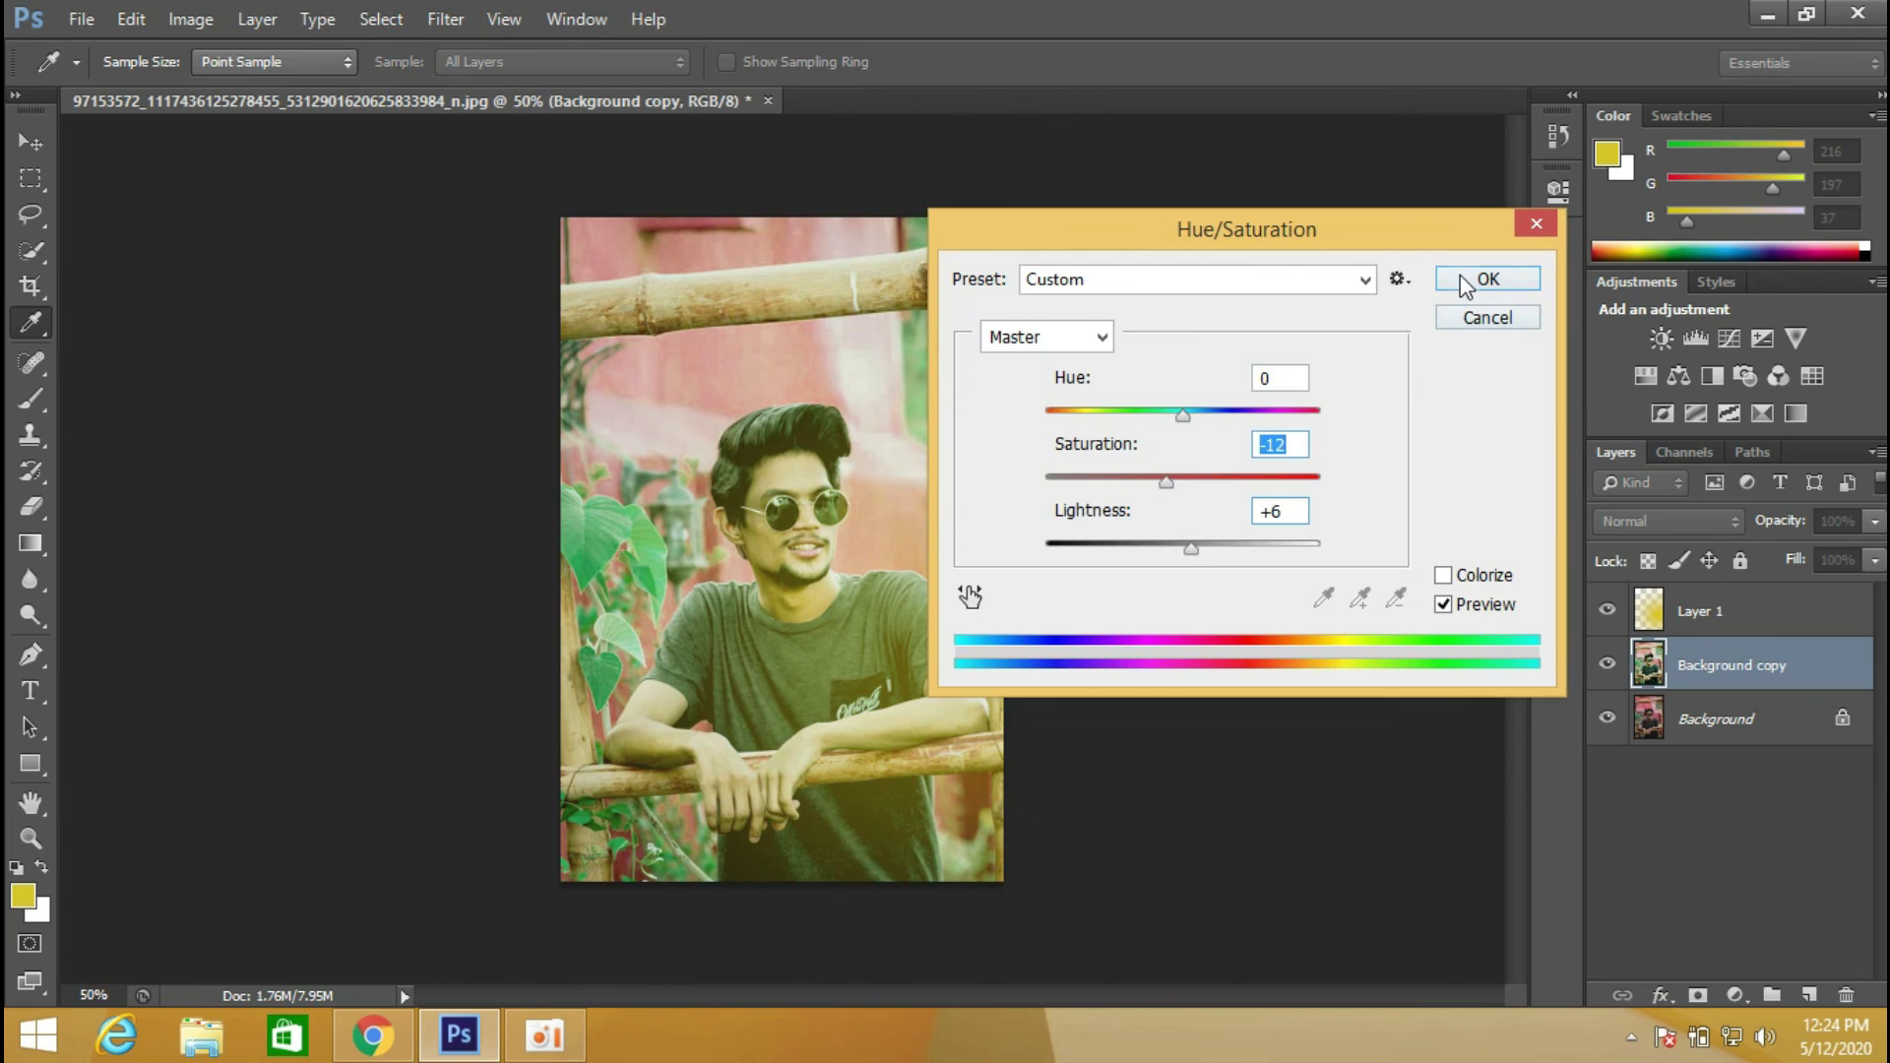
left_click(1481, 317)
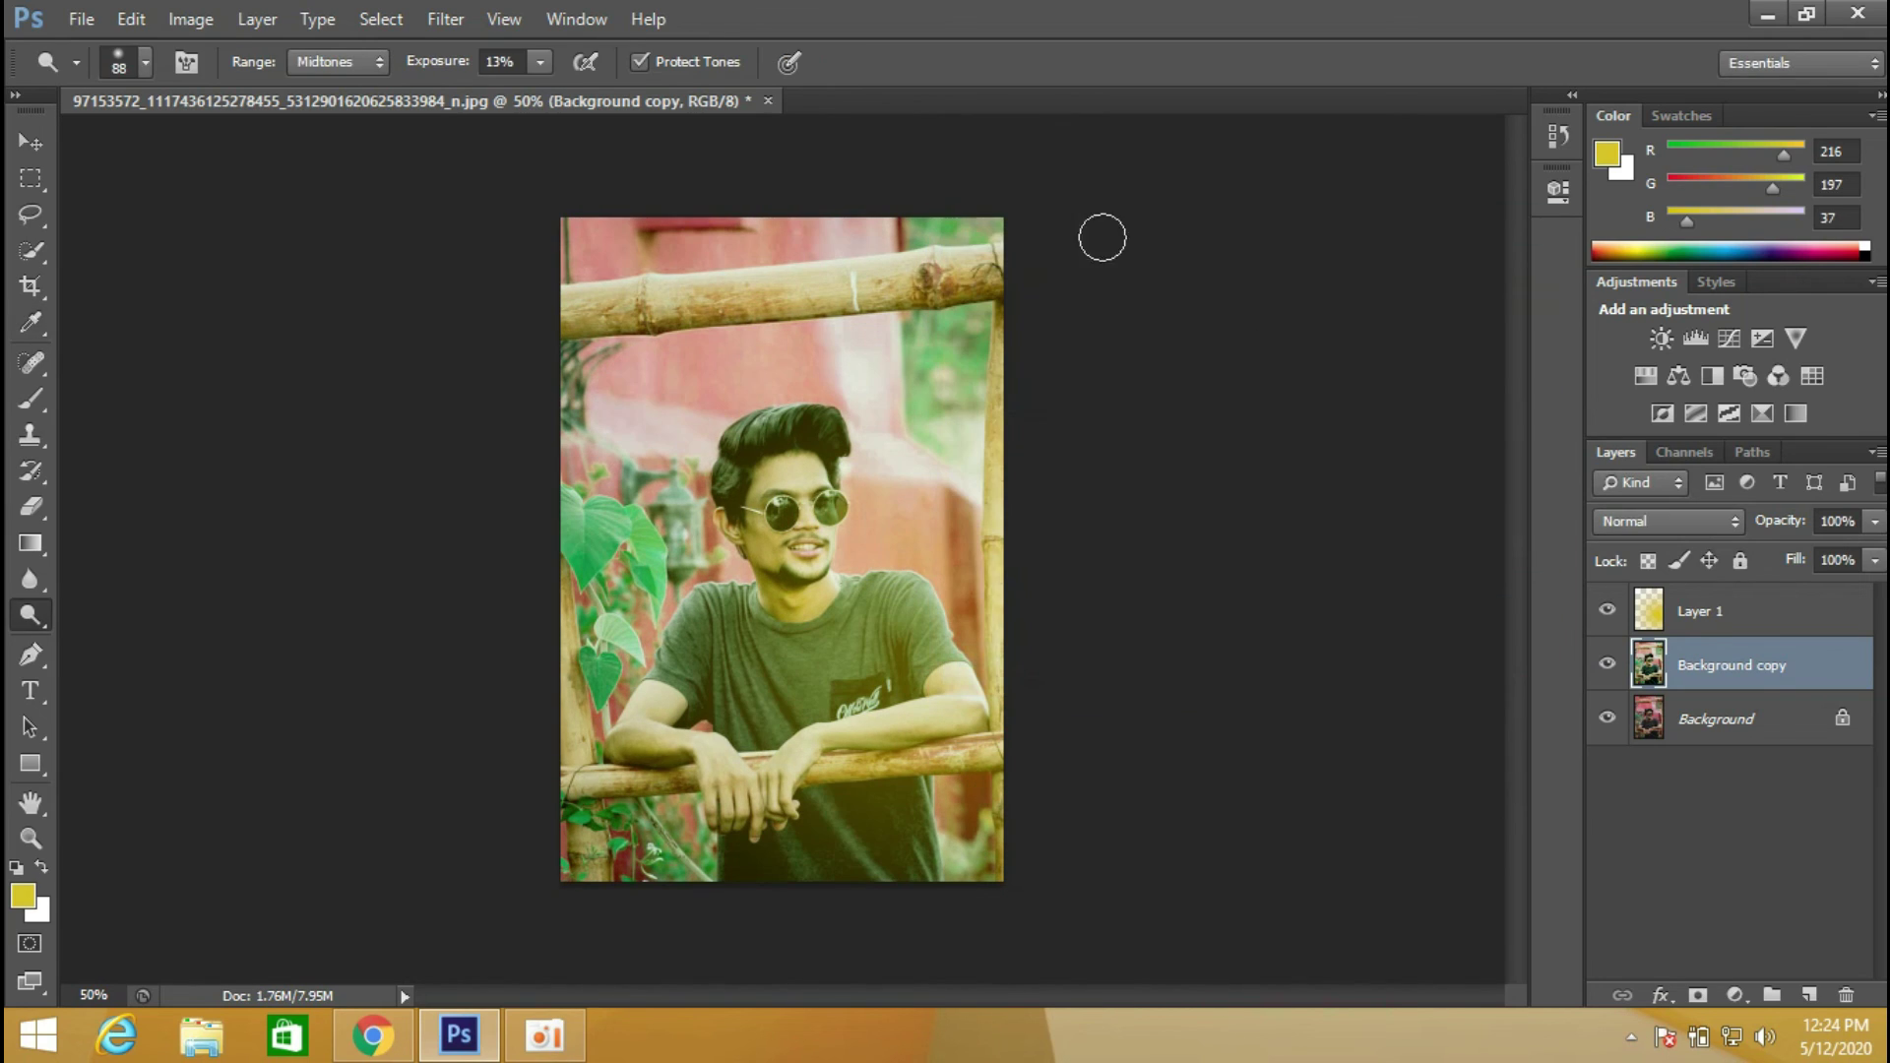
left_click(105, 14)
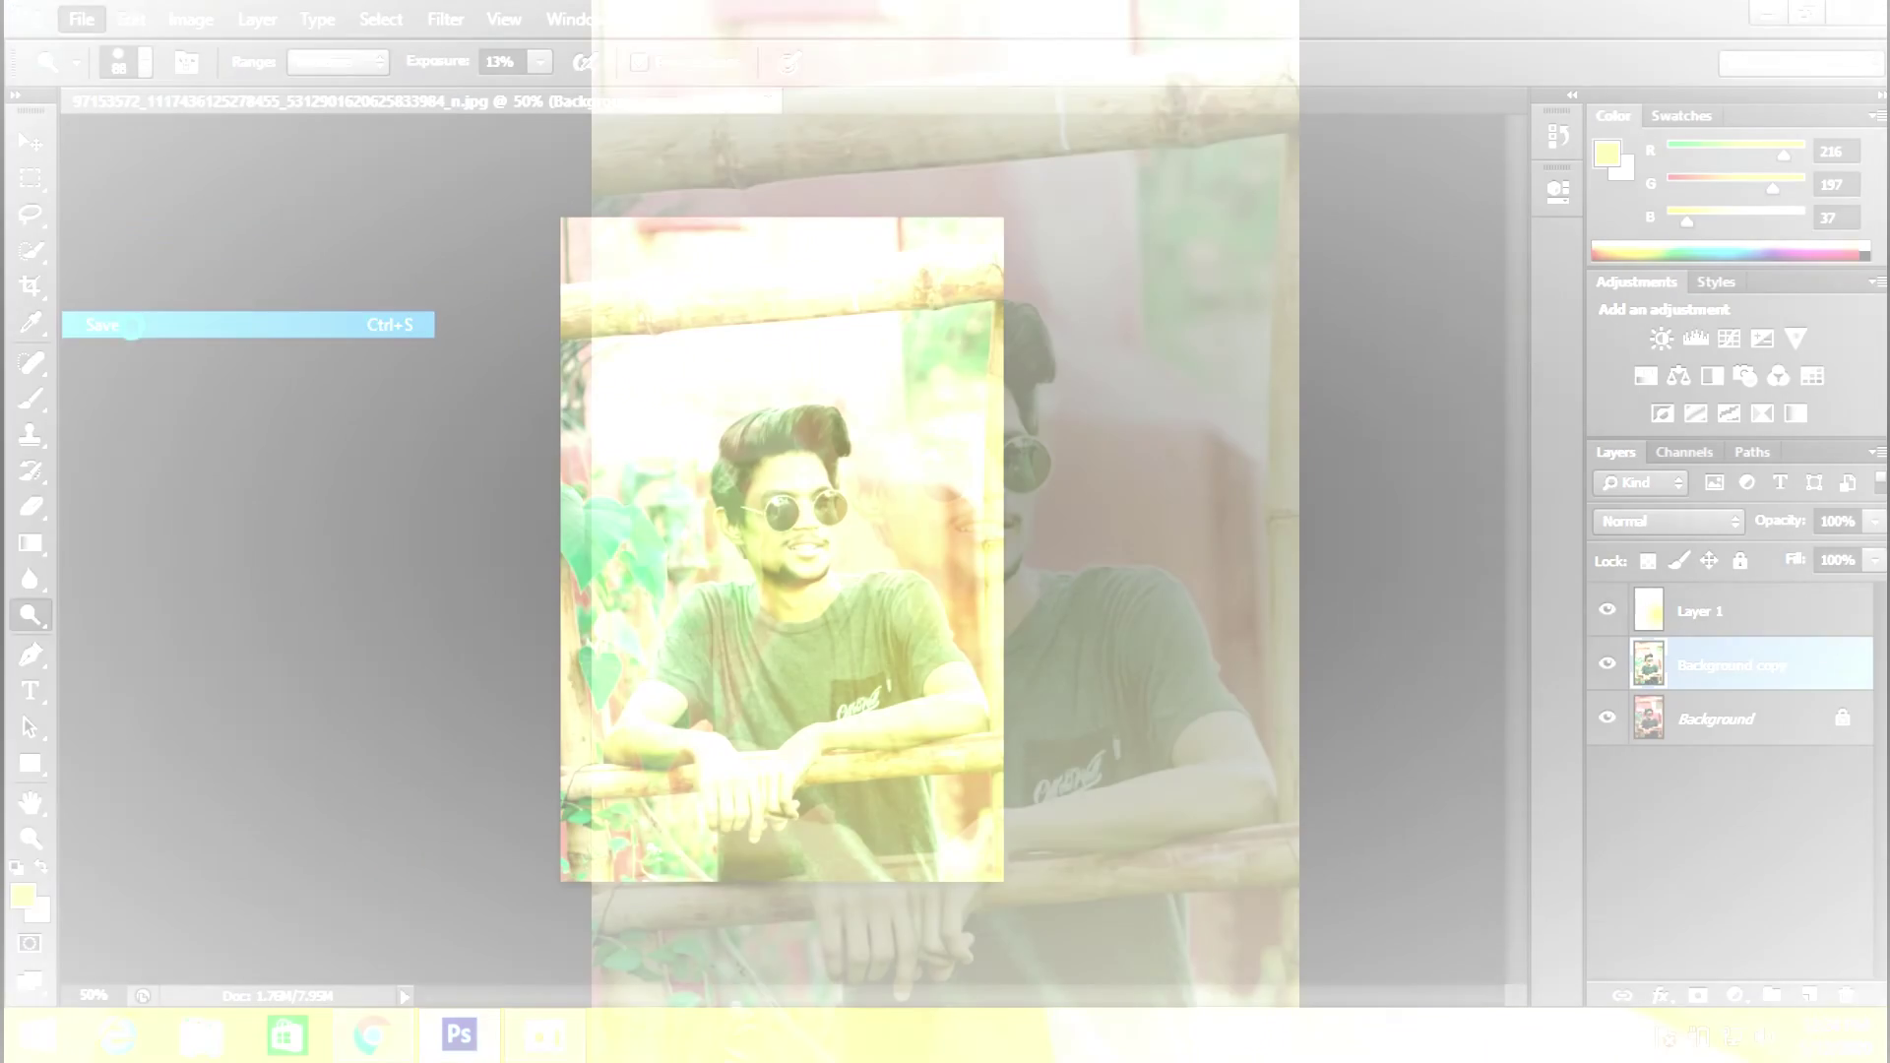